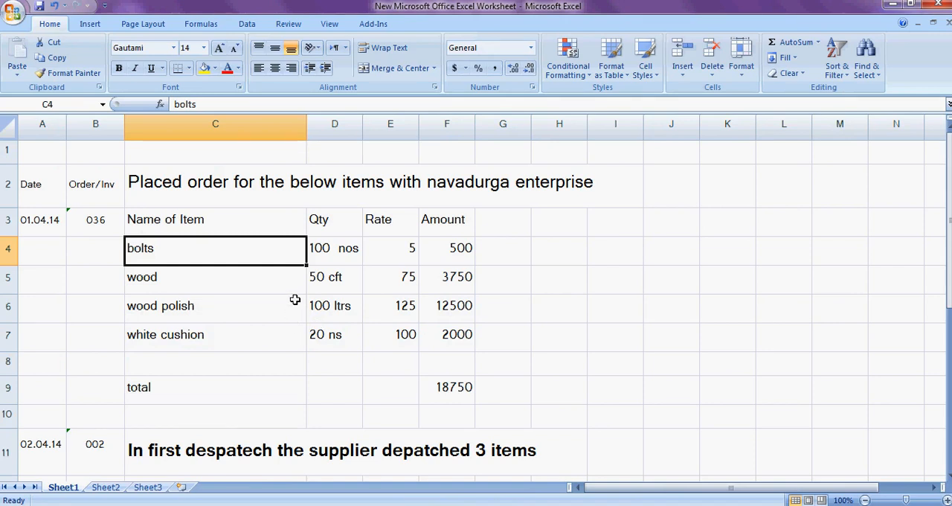
# - Examine the items ordered from navadurga enterprise, down to the total row in Sheet1
pyautogui.press('Down')
pyautogui.press('Down')
pyautogui.press('Down')
pyautogui.press('Down')
pyautogui.press('Down')
pyautogui.press('Down')
pyautogui.press('Up')
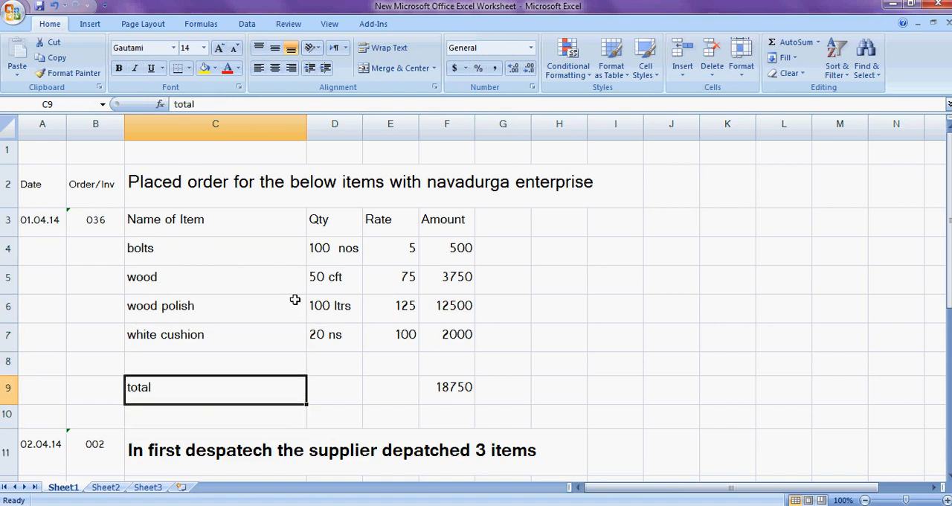
pyautogui.press('Down')
pyautogui.press('Down')
pyautogui.press('Down')
pyautogui.press('Down')
pyautogui.press('Down')
pyautogui.press('Down')
pyautogui.press('Down')
pyautogui.press('Up')
pyautogui.press('Up')
pyautogui.press('Up')
pyautogui.press('Up')
pyautogui.press('Up')
pyautogui.press('Up')
pyautogui.press('Up')
pyautogui.press('Up')
pyautogui.press('Up')
pyautogui.press('Up')
pyautogui.press('Up')
pyautogui.press('Up')
pyautogui.press('Up')
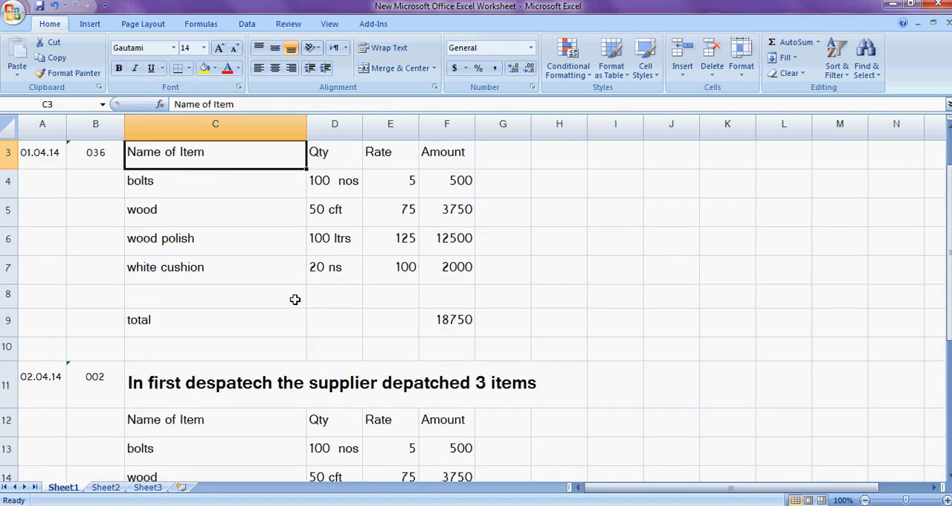
pyautogui.press('Up')
pyautogui.press('Down')
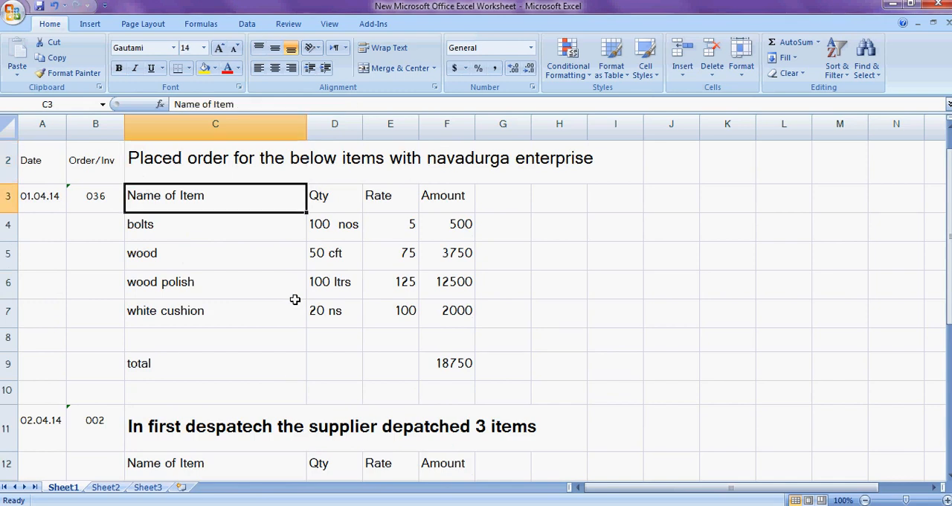
# - Examine the order details for bolts, wood, wood polish and white cushion, including quantity, rate and amount
pyautogui.press('Left')
pyautogui.press('Right')
pyautogui.press('Down')
pyautogui.press('Right')
pyautogui.press('Right')
pyautogui.press('Down')
pyautogui.press('Down')
pyautogui.press('Down')
pyautogui.press('Down')
pyautogui.press('Down')
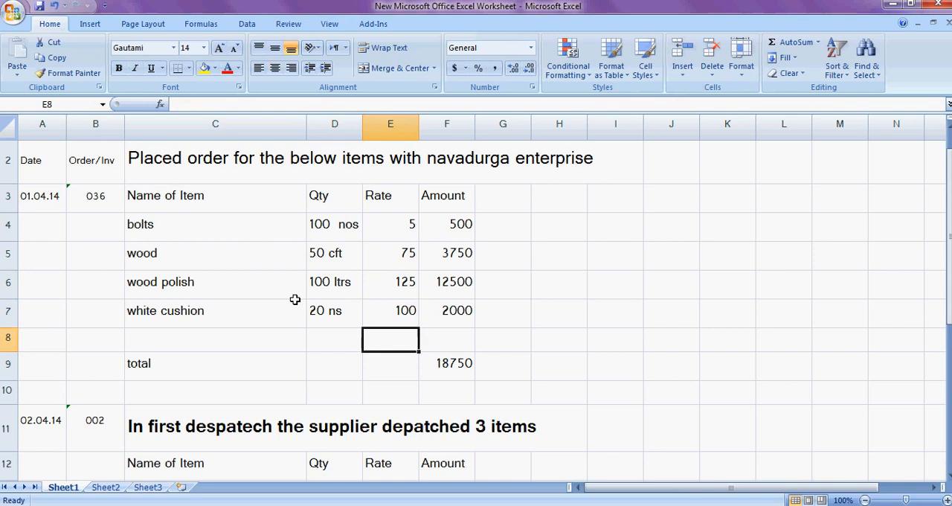
pyautogui.press('Right')
pyautogui.press('Left')
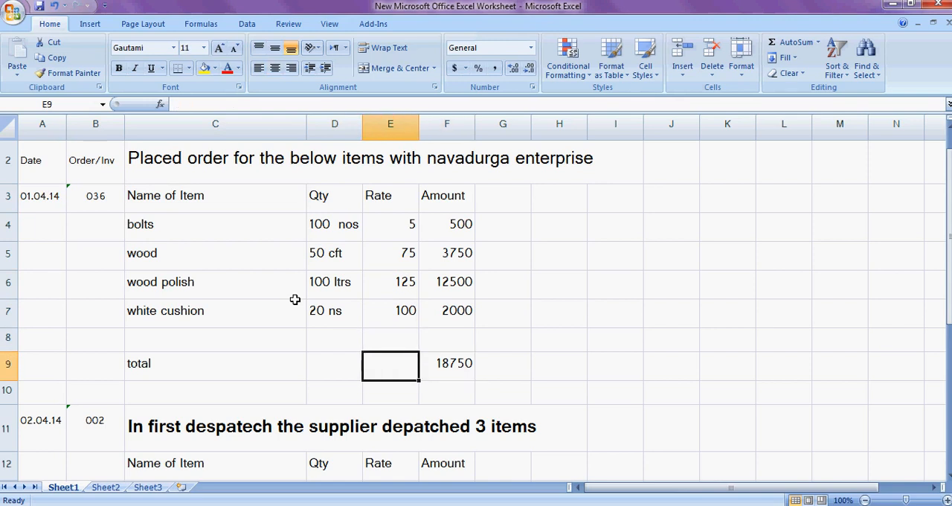
pyautogui.press('Left')
pyautogui.press('Up')
pyautogui.press('Up')
pyautogui.press('Up')
pyautogui.press('Up')
pyautogui.press('Right')
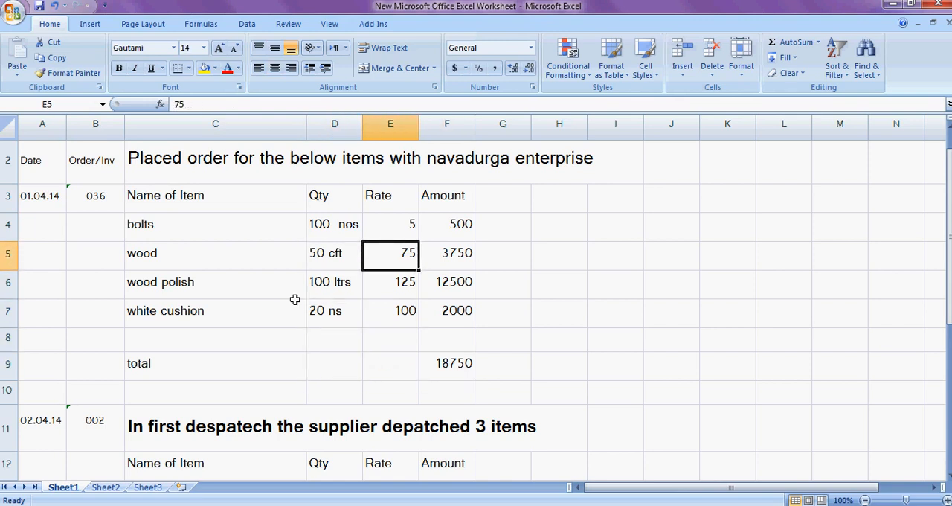
pyautogui.press('Down')
pyautogui.press('Down')
pyautogui.press('Down')
pyautogui.press('Down')
pyautogui.press('Down')
pyautogui.press('Down')
pyautogui.press('Down')
pyautogui.press('Up')
pyautogui.press('Up')
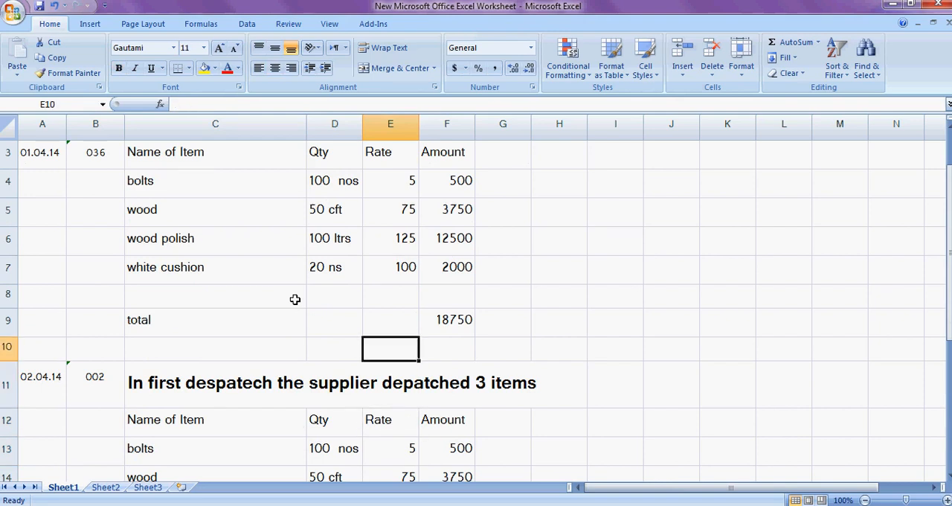
# - Examine the items, quantities, rates and amounts of the supplier's first despatch dated 02.04.14
pyautogui.press('Down')
pyautogui.press('Left')
pyautogui.press('Left')
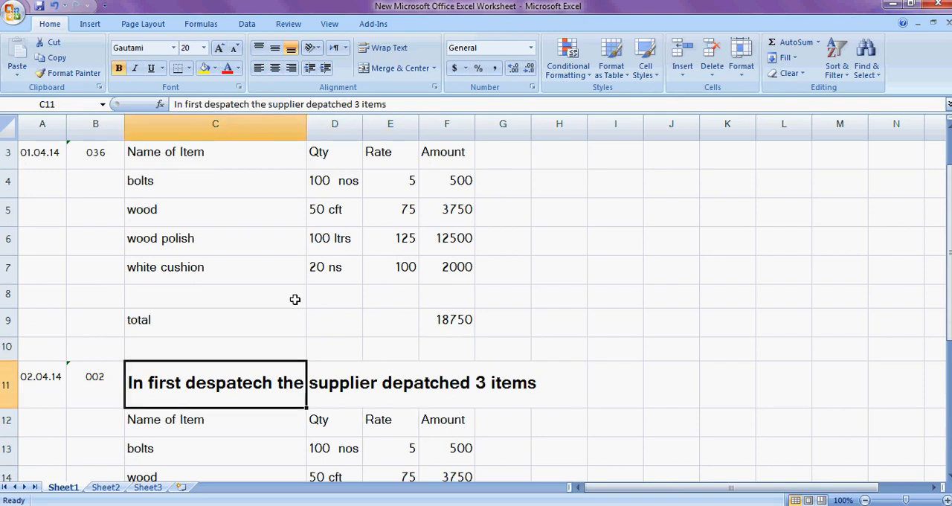
pyautogui.press('Down')
pyautogui.press('Down')
pyautogui.press('Down')
pyautogui.press('Down')
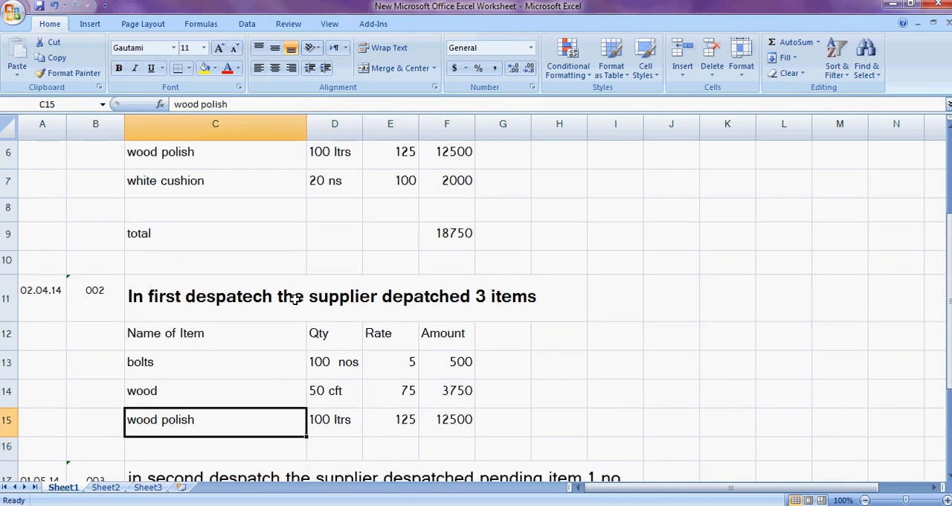
pyautogui.press('Up')
pyautogui.press('Up')
pyautogui.press('Right')
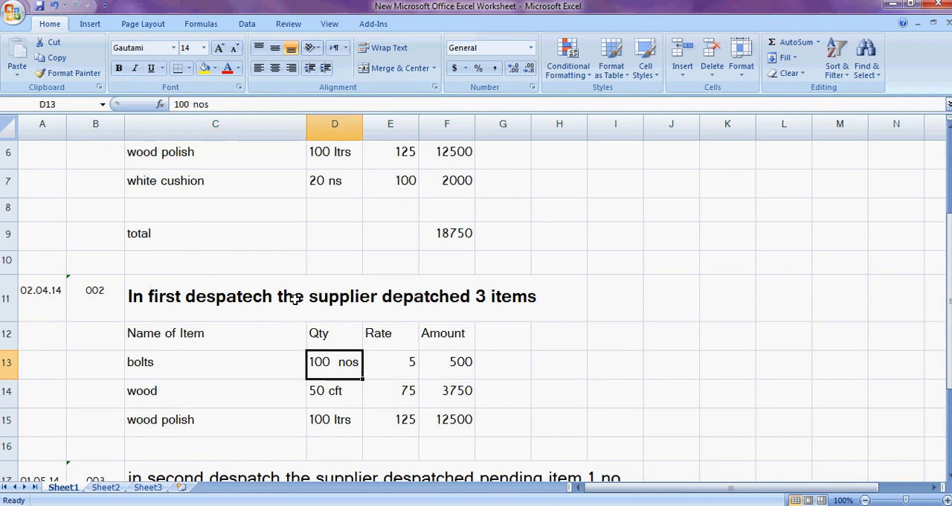
pyautogui.press('Down')
# - Examine the second despatch dated 01.05.14 with the pending white cushion item, comparing it with the first despatch
pyautogui.press('Down')
pyautogui.press('Right')
pyautogui.press('Right')
pyautogui.press('Left')
pyautogui.press('Left')
pyautogui.press('Left')
pyautogui.press('Left')
pyautogui.press('Right')
pyautogui.press('Down')
pyautogui.press('Down')
pyautogui.press('Down')
pyautogui.press('Down')
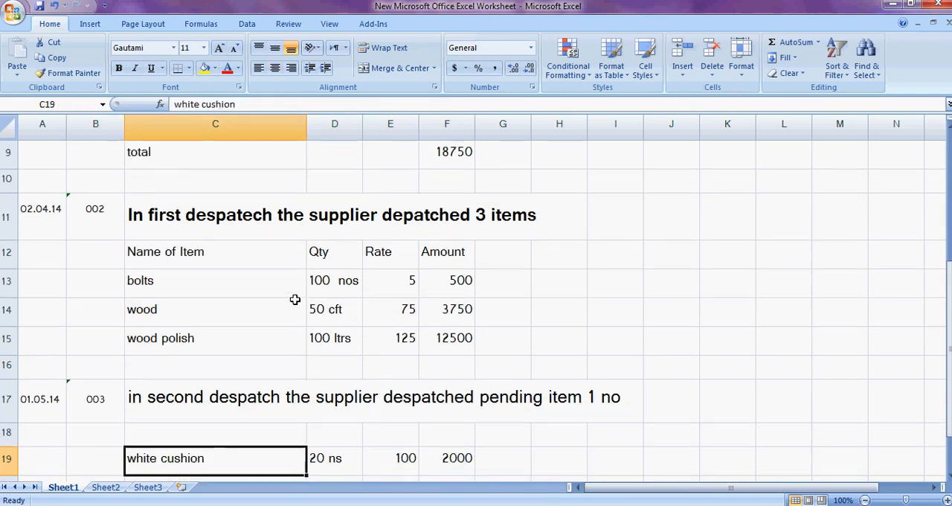
pyautogui.press('Down')
pyautogui.press('Down')
pyautogui.press('Up')
pyautogui.press('Up')
pyautogui.press('Up')
pyautogui.press('Up')
pyautogui.press('Up')
pyautogui.press('Up')
pyautogui.press('Up')
pyautogui.press('Up')
pyautogui.press('Up')
pyautogui.press('Up')
pyautogui.press('Up')
pyautogui.press('Up')
pyautogui.press('Up')
pyautogui.press('Up')
pyautogui.press('Up')
pyautogui.press('Down')
pyautogui.press('Down')
pyautogui.press('Down')
pyautogui.press('Down')
pyautogui.press('Down')
pyautogui.press('Down')
pyautogui.press('Down')
pyautogui.press('Down')
pyautogui.press('Down')
pyautogui.press('Down')
pyautogui.press('Down')
pyautogui.press('Down')
pyautogui.press('Down')
pyautogui.press('Down')
pyautogui.press('Down')
# - Examine the supplier invoice entry dated 02.05.14 and trace it back through the despatches to the order total
pyautogui.press('Up')
pyautogui.press('Up')
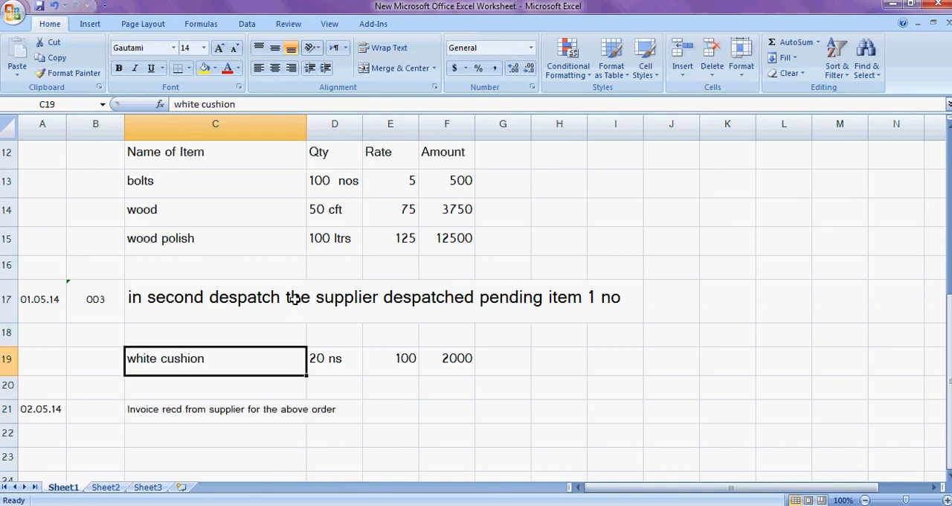
pyautogui.press('Left')
pyautogui.press('Left')
pyautogui.press('Right')
pyautogui.press('Right')
pyautogui.press('Down')
pyautogui.press('Down')
pyautogui.press('Down')
pyautogui.press('Up')
pyautogui.press('Up')
pyautogui.press('Up')
pyautogui.press('Up')
pyautogui.press('Up')
pyautogui.press('Up')
pyautogui.press('Up')
pyautogui.press('Up')
pyautogui.press('Up')
pyautogui.press('Up')
pyautogui.press('Up')
pyautogui.press('Up')
pyautogui.press('Up')
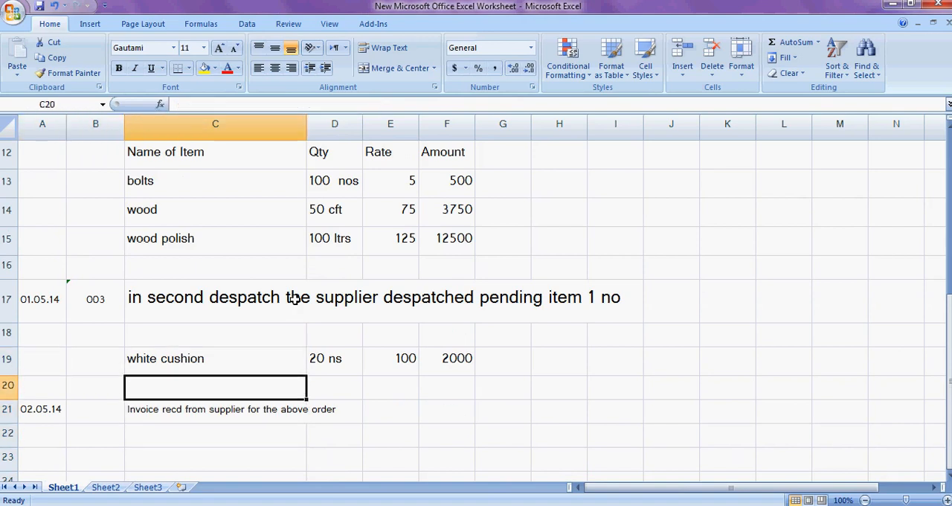
pyautogui.press('Up')
pyautogui.press('Up')
pyautogui.press('Up')
pyautogui.press('Up')
pyautogui.press('Up')
pyautogui.press('Up')
pyautogui.press('Up')
pyautogui.press('Up')
pyautogui.press('Down')
pyautogui.press('Down')
pyautogui.press('Down')
pyautogui.press('Down')
pyautogui.press('Down')
pyautogui.press('Down')
pyautogui.press('Down')
pyautogui.press('Down')
pyautogui.press('Down')
pyautogui.press('Down')
pyautogui.press('Down')
pyautogui.press('Down')
pyautogui.press('Down')
# - Return to the placed order heading and examine its first items, bolts and wood
pyautogui.press('Up')
pyautogui.press('Up')
pyautogui.press('Up')
pyautogui.press('Up')
pyautogui.press('Up')
pyautogui.press('Up')
pyautogui.press('Up')
pyautogui.press('Up')
pyautogui.press('Up')
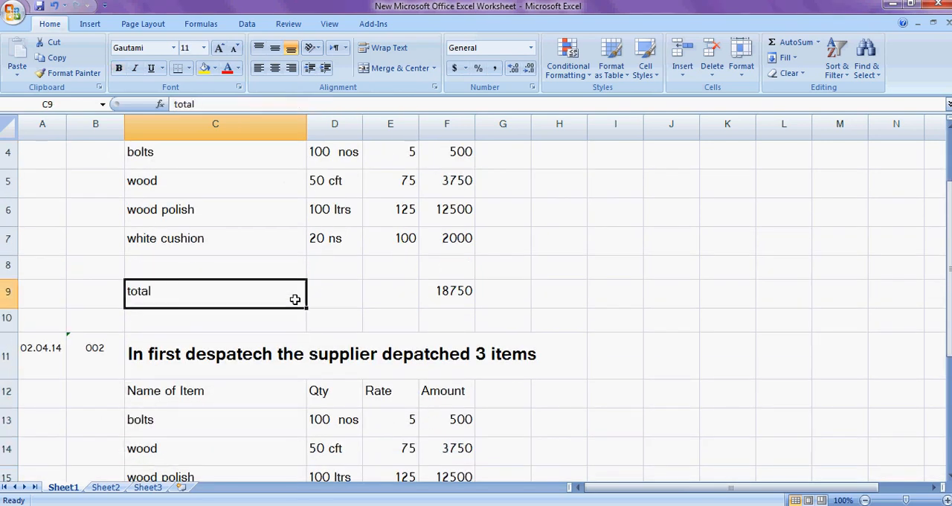
pyautogui.press('Up')
pyautogui.press('Up')
pyautogui.press('Up')
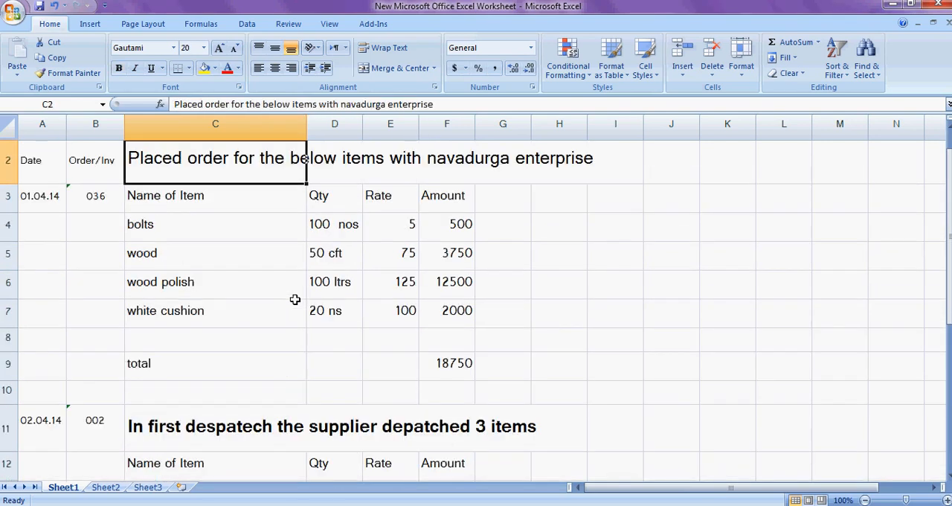
pyautogui.press('Down')
pyautogui.press('Down')
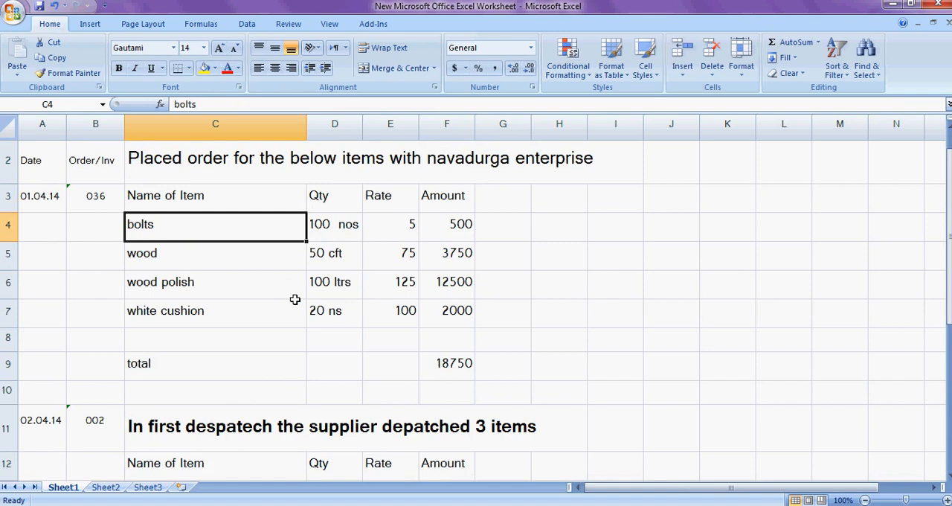
pyautogui.press('Down')
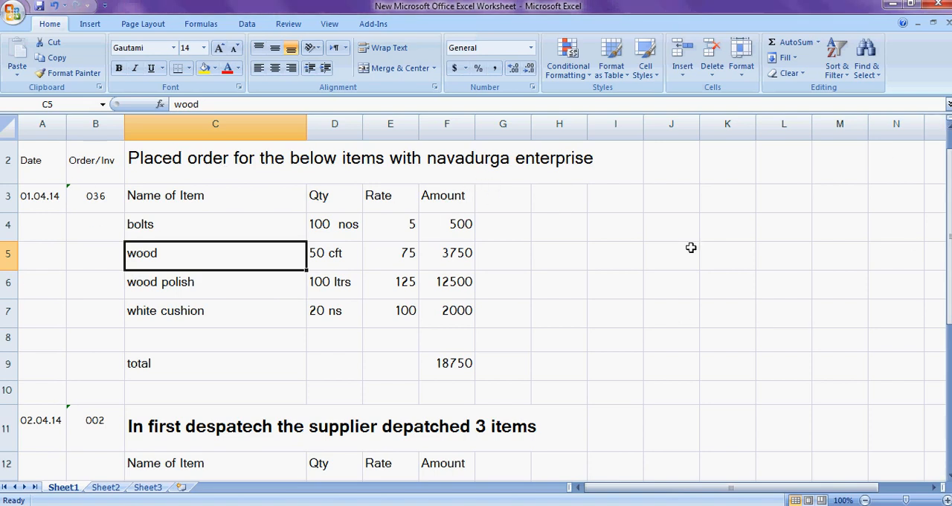
# - Switch to Tally.ERP 9 and open the accounting features of Sri Trends Enterprises
pyautogui.hotkey('alt', 'Tab')
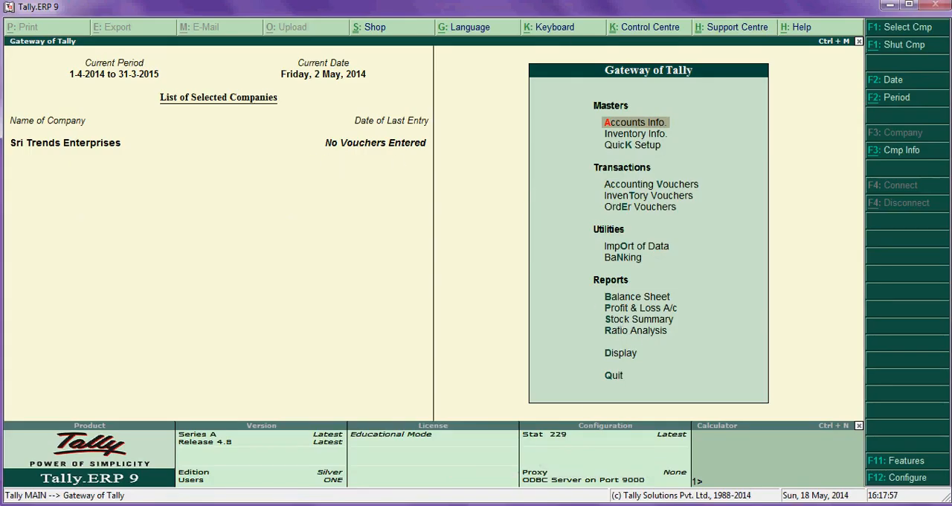
pyautogui.click(909, 467)
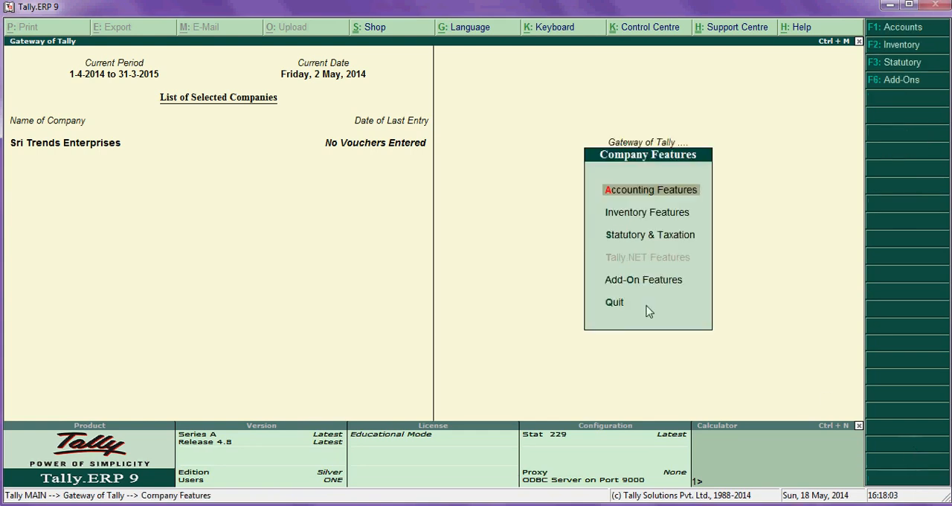
pyautogui.click(670, 199)
pyautogui.press('Return')
pyautogui.press('Return')
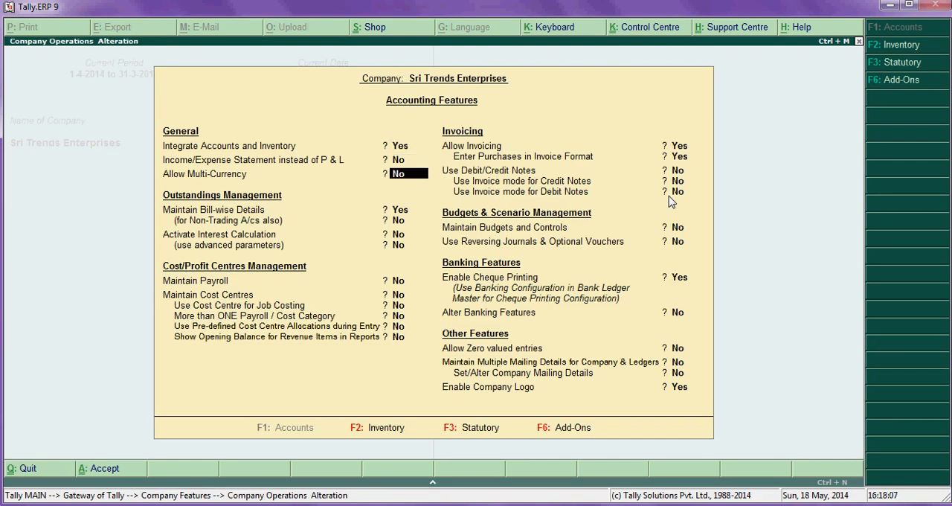
# - Go through the accounting features, accepting Yes for bill-wise details, invoicing, purchases in invoice format and cheque printing
pyautogui.press('Return')
pyautogui.press('Return')
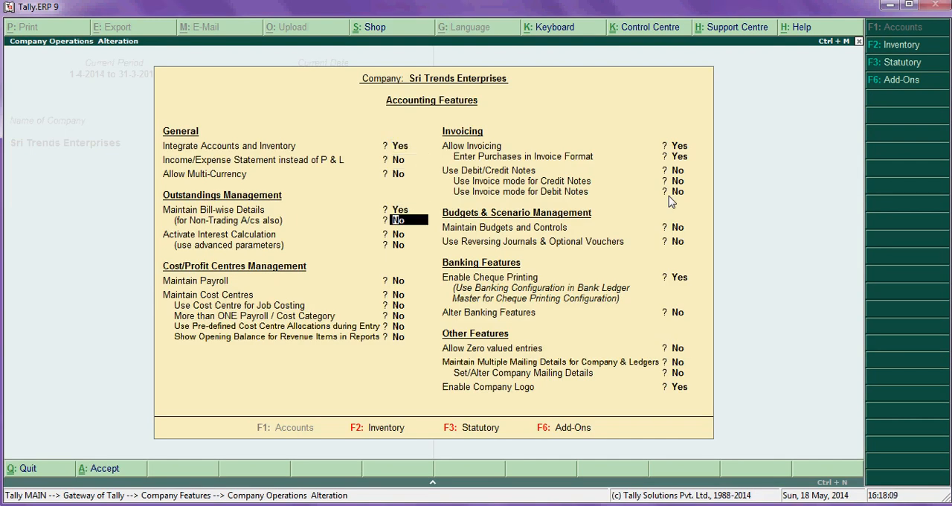
pyautogui.press('Return')
pyautogui.press('Return')
pyautogui.press('Return')
pyautogui.press('Return')
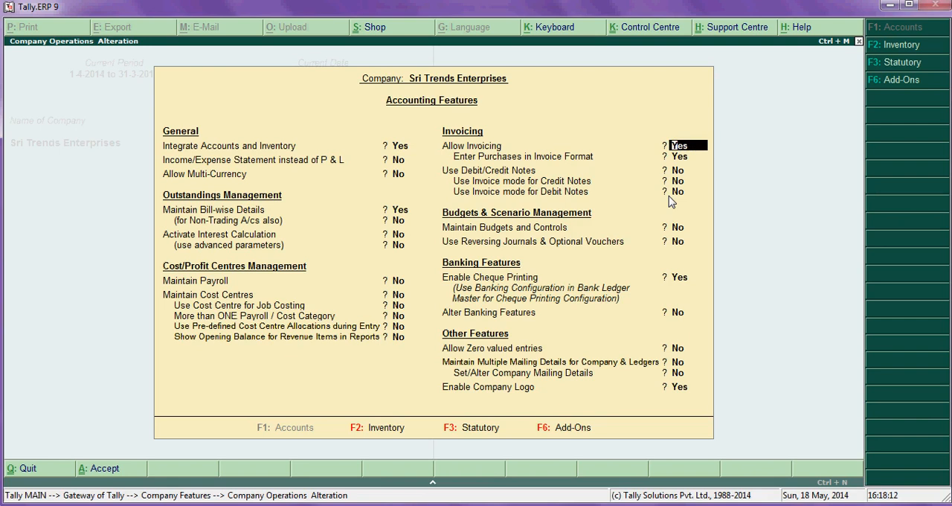
pyautogui.press('Return')
pyautogui.press('Return')
pyautogui.press('Return')
pyautogui.press('Return')
pyautogui.press('Return')
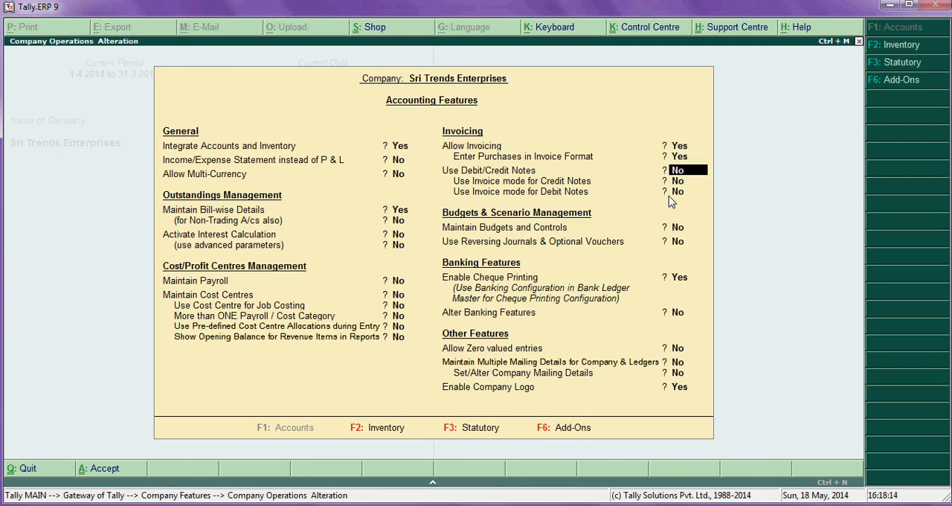
pyautogui.press('Return')
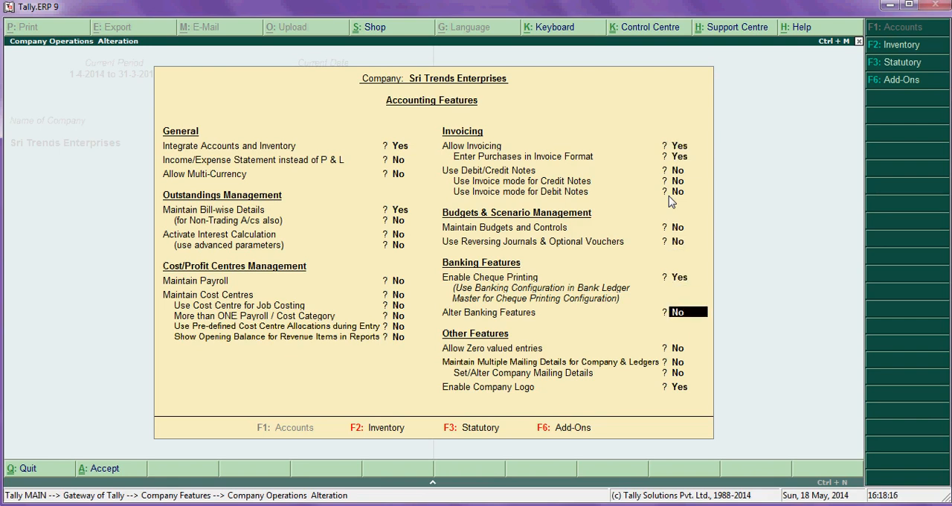
pyautogui.press('Return')
# - Accept the company logo option with the location e:\logo.bmp and save the accounting features
pyautogui.press('Return')
pyautogui.press('Return')
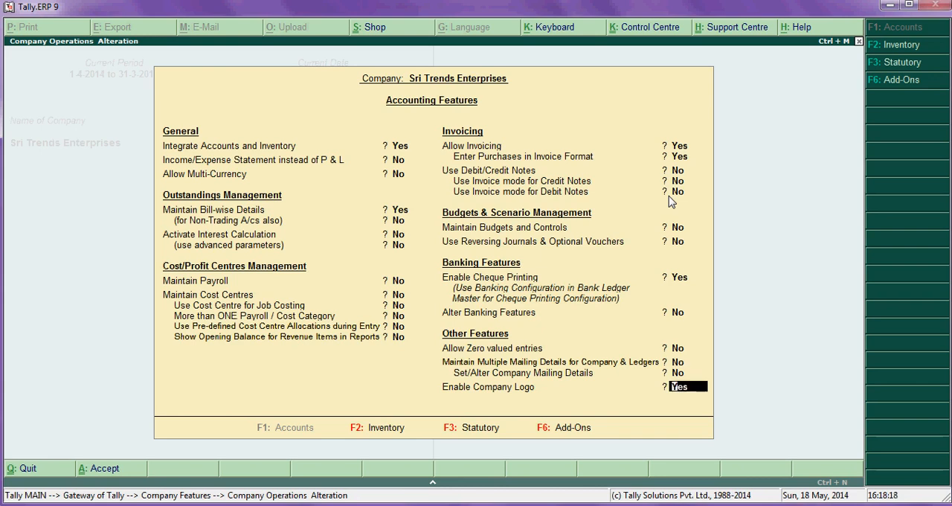
pyautogui.press('Return')
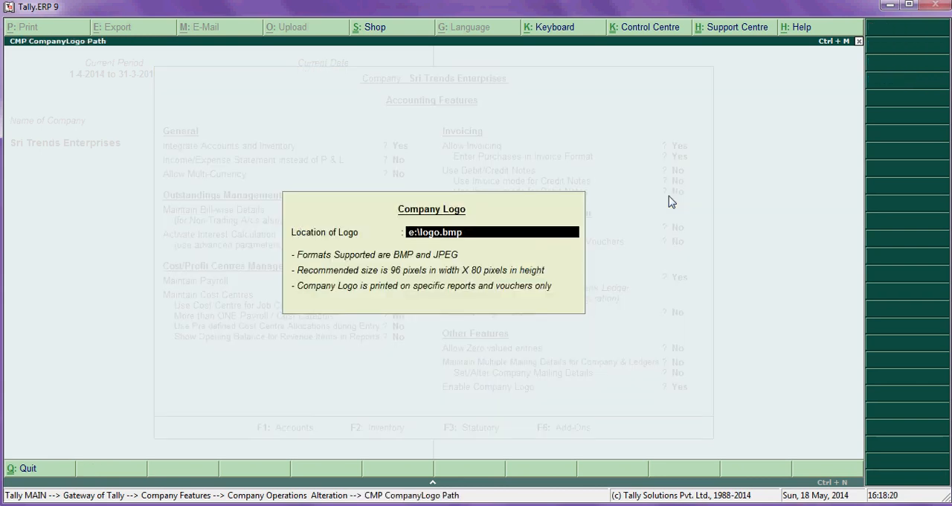
pyautogui.press('Return')
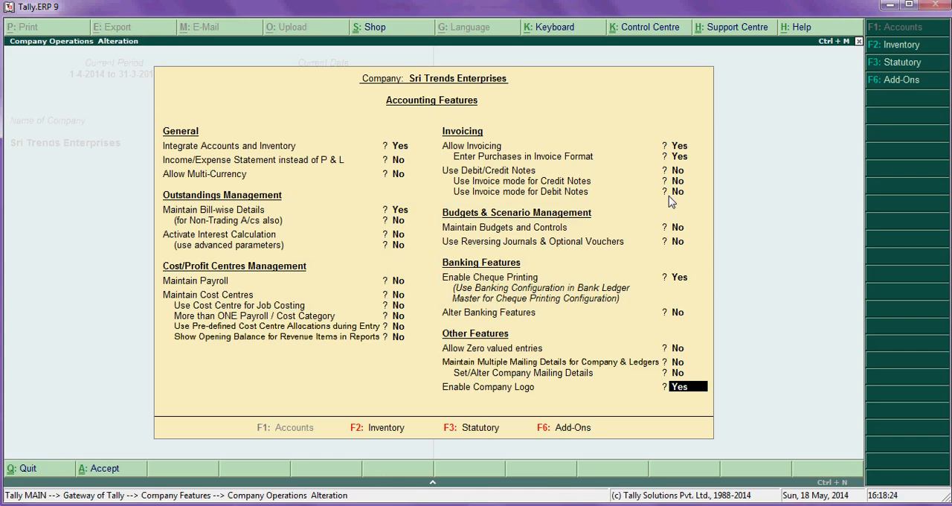
pyautogui.press('Return')
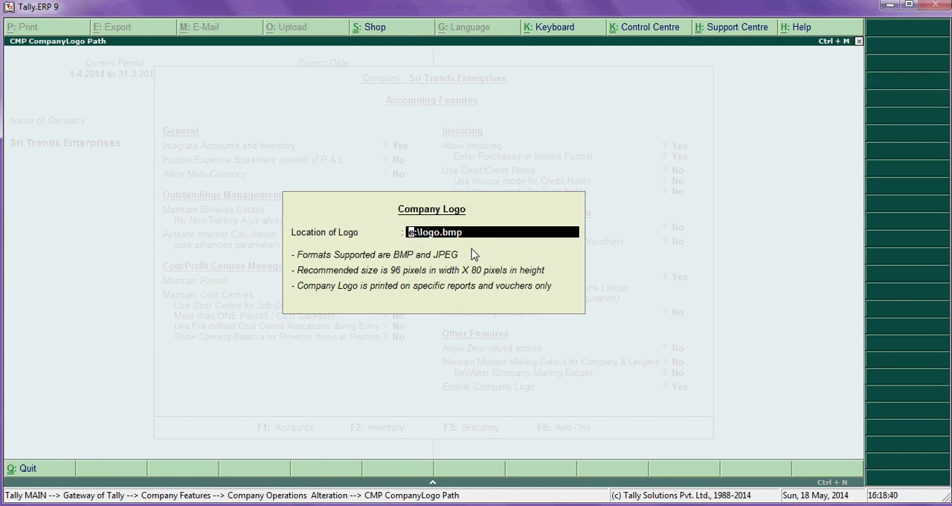
pyautogui.press('Return')
pyautogui.press('Return')
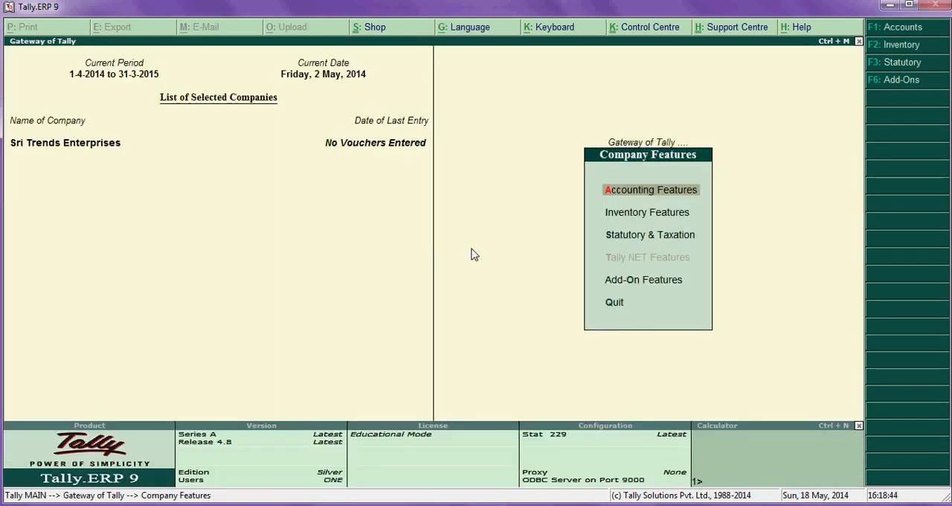
# - Open the inventory features and accept Yes for multiple godowns and for purchase, sales and job order processing
pyautogui.press('Down')
pyautogui.press('Return')
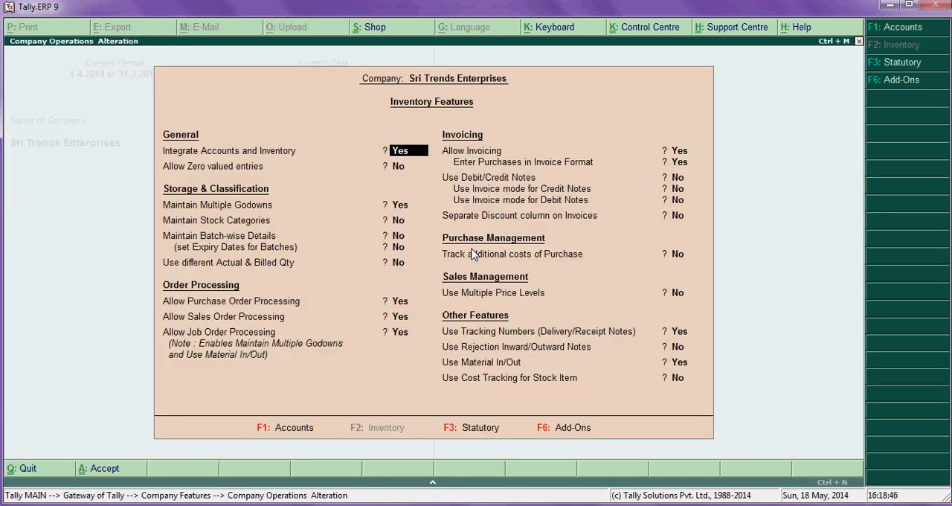
pyautogui.press('Return')
pyautogui.press('Return')
pyautogui.press('Return')
pyautogui.press('Return')
pyautogui.press('Return')
pyautogui.press('Return')
pyautogui.press('Return')
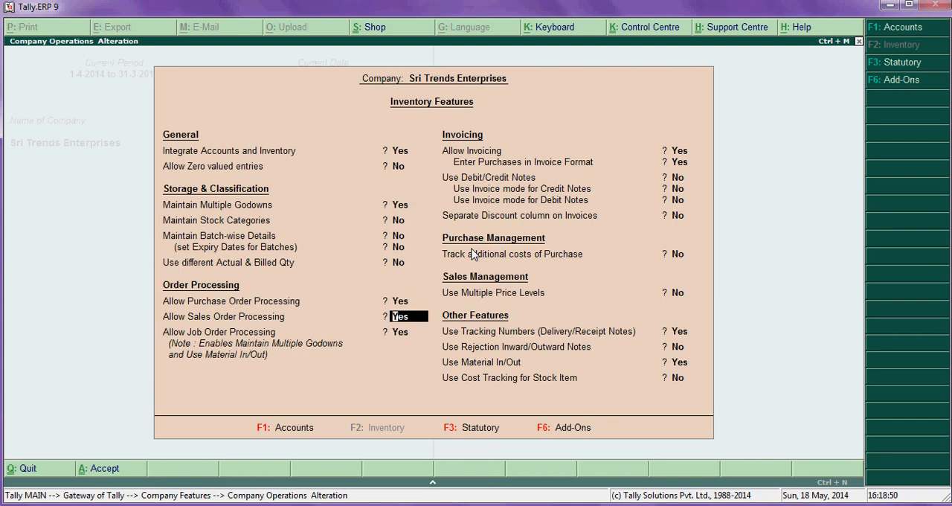
pyautogui.press('Return')
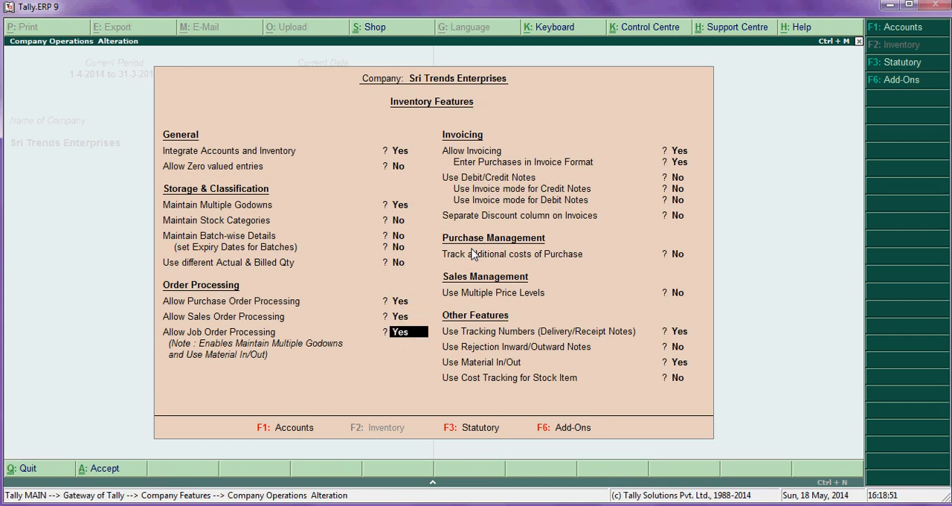
pyautogui.press('Return')
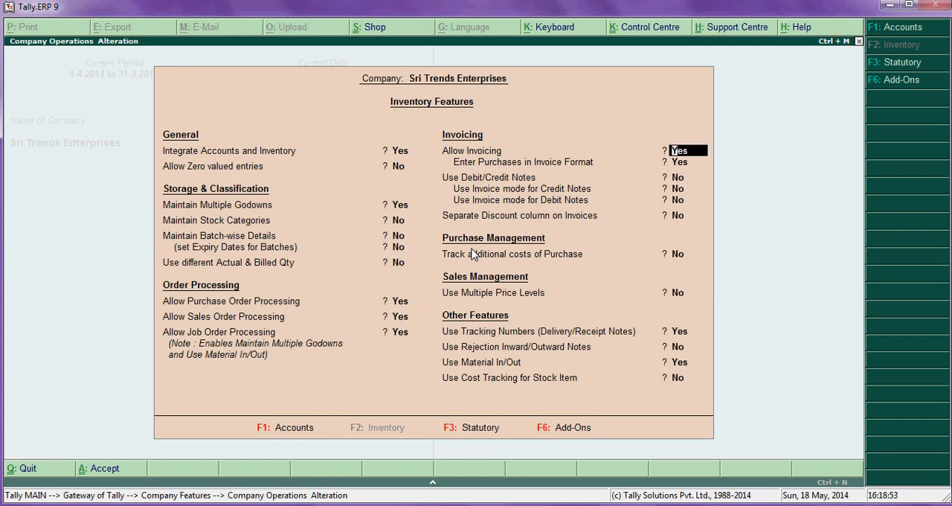
# - Accept Yes for invoicing, tracking numbers and Material In/Out, save the inventory features and return to the Gateway of Tally
pyautogui.press('Return')
pyautogui.press('Return')
pyautogui.press('Return')
pyautogui.press('Return')
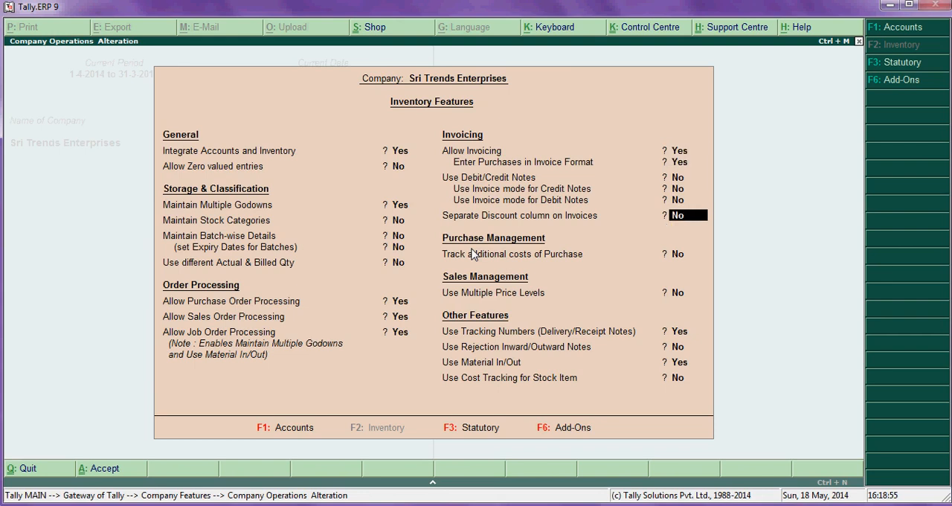
pyautogui.press('Return')
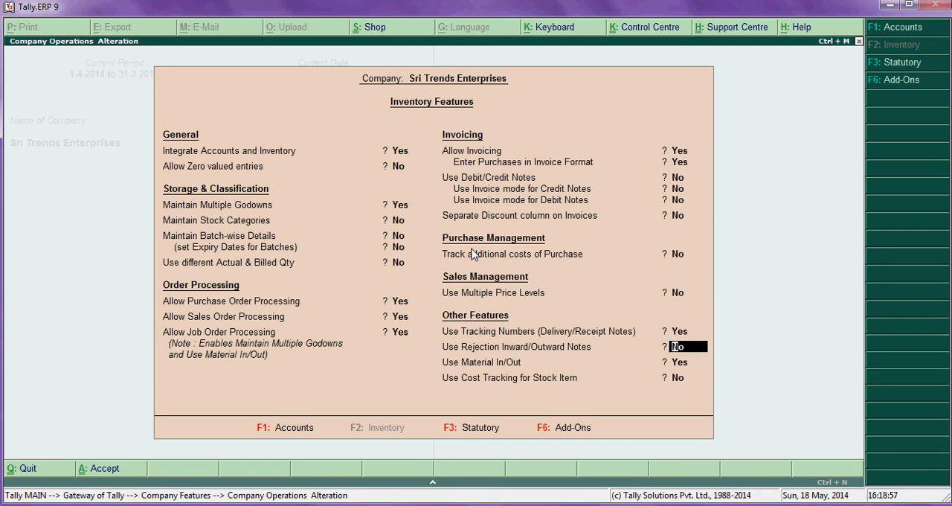
pyautogui.press('Up')
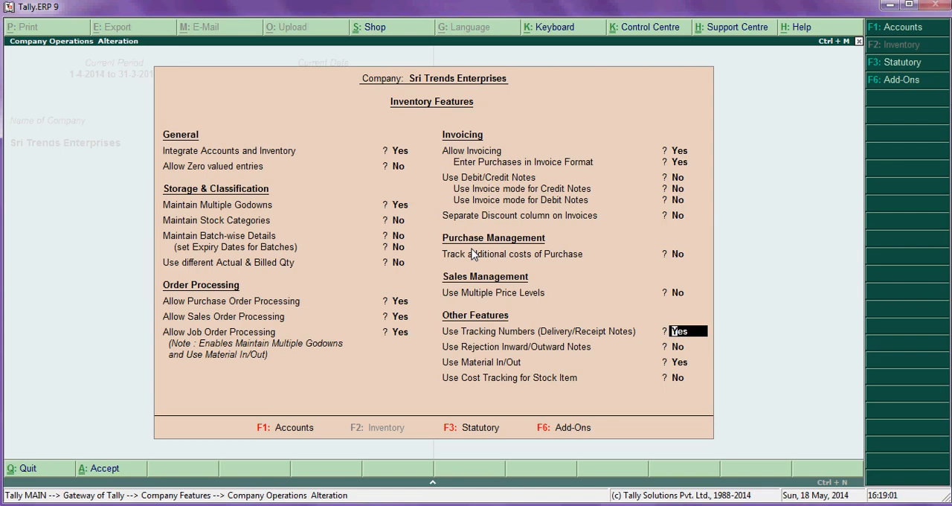
pyautogui.press('Return')
pyautogui.press('Return')
pyautogui.press('Return')
pyautogui.press('Return')
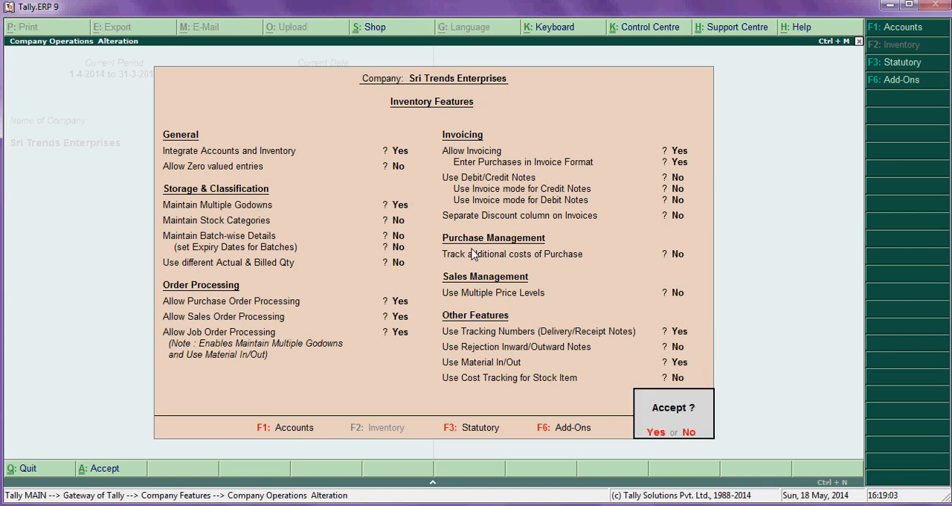
pyautogui.press('Return')
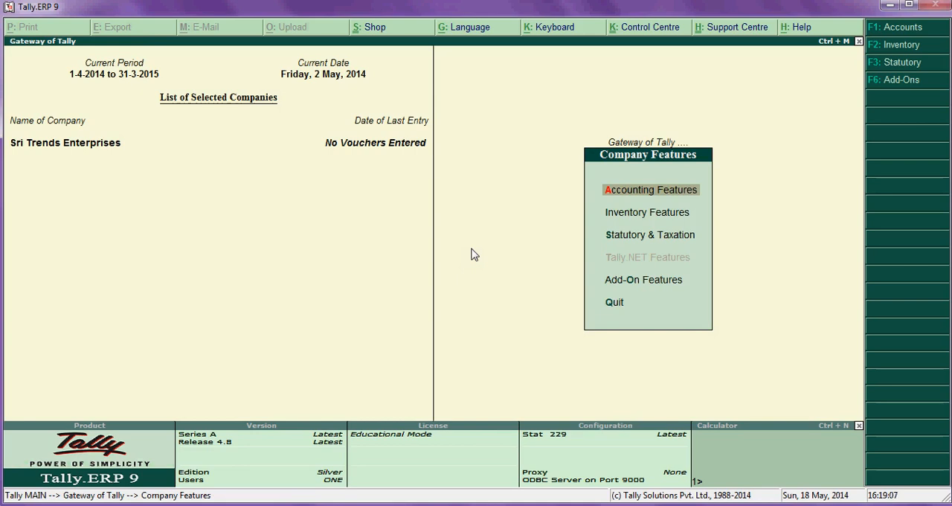
pyautogui.press('Escape')
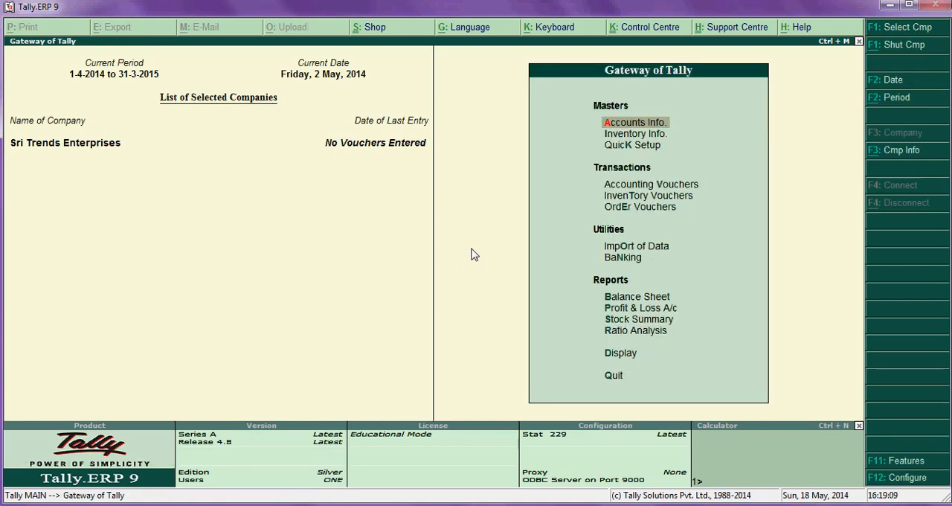
# - Check the order date in the Excel worksheet, then return to Tally.ERP 9 and start a new purchase order voucher
pyautogui.hotkey('alt', 'Tab')
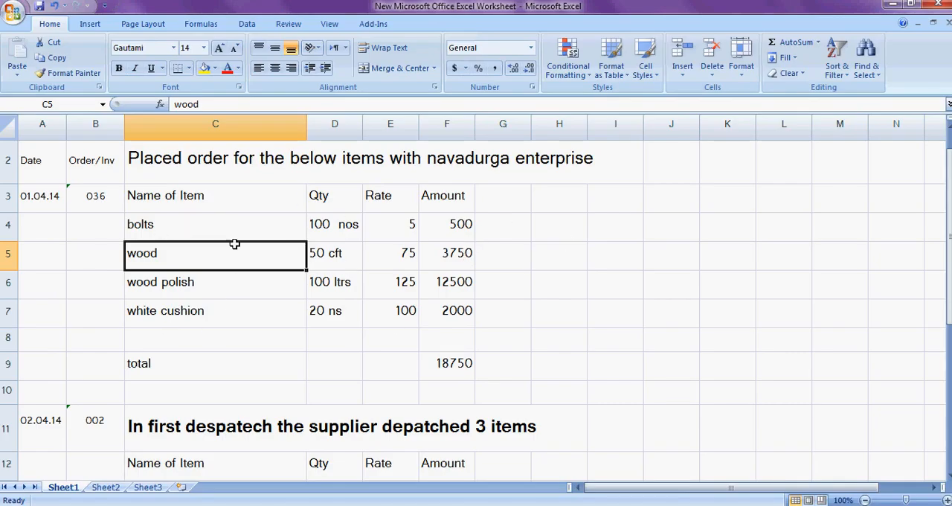
pyautogui.press('alt')
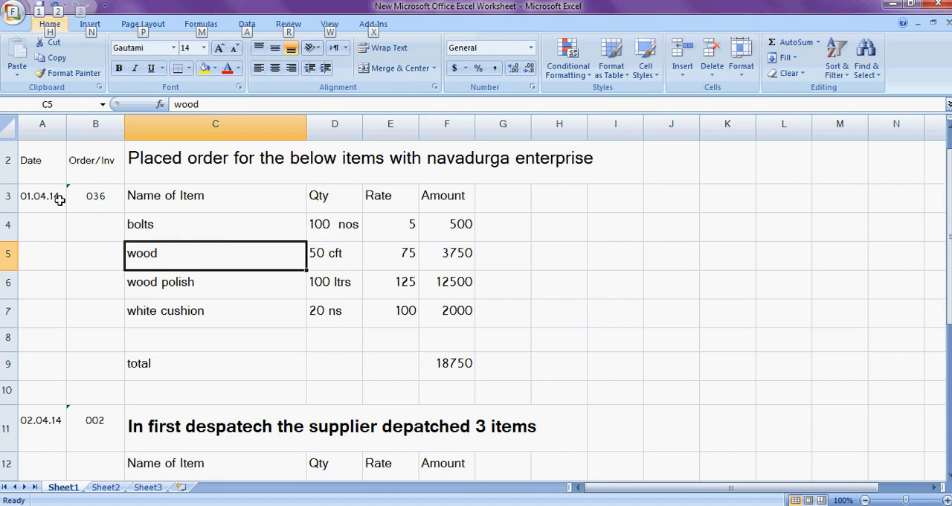
pyautogui.hotkey('alt', 'Tab')
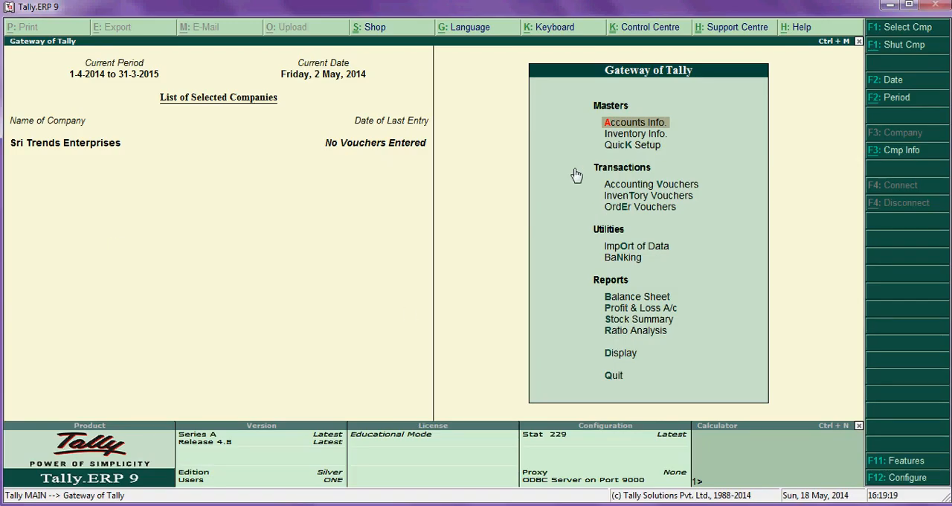
pyautogui.click(644, 212)
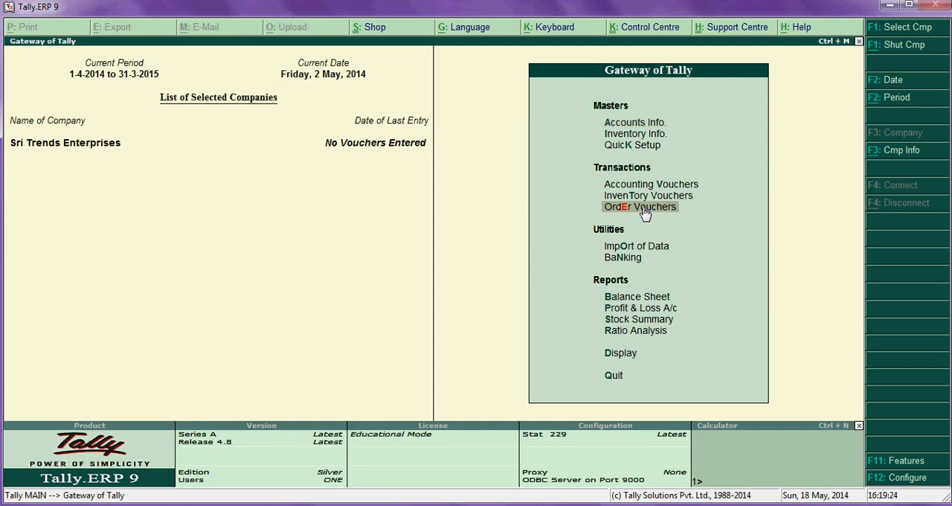
pyautogui.click(644, 211)
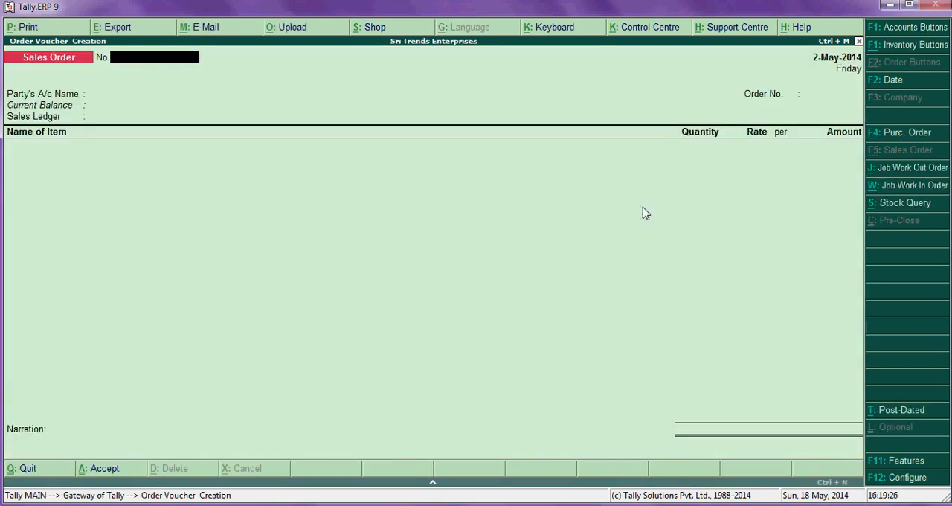
pyautogui.click(906, 135)
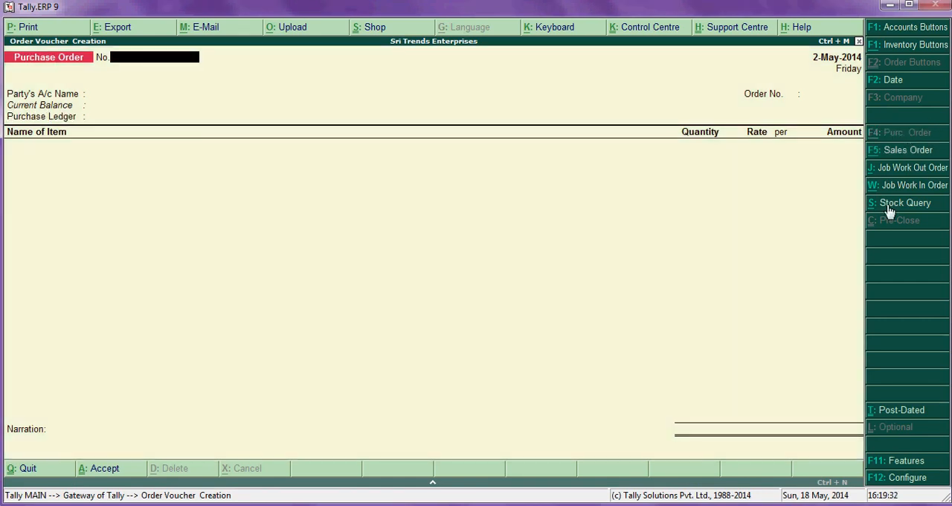
# - Look up the order number in the Excel worksheet and enter it as the number of the purchase order in Tally.ERP 9
pyautogui.write('036')
pyautogui.hotkey('alt', 'Tab')
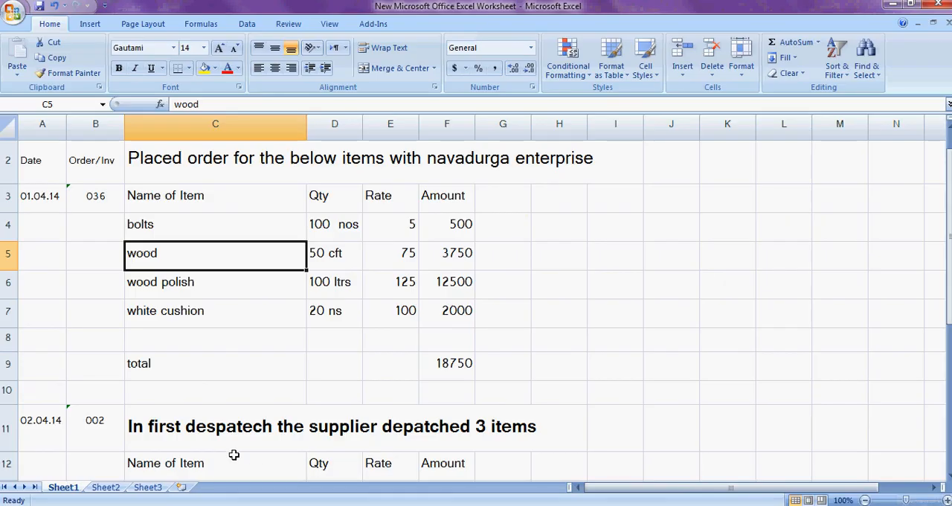
pyautogui.click(99, 197)
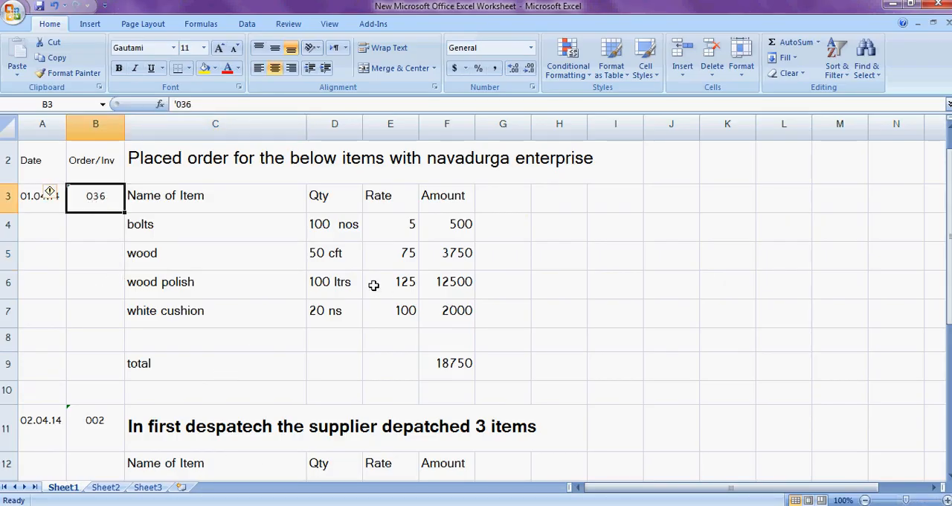
pyautogui.hotkey('alt', 'Tab')
pyautogui.write('36')
pyautogui.press('Return')
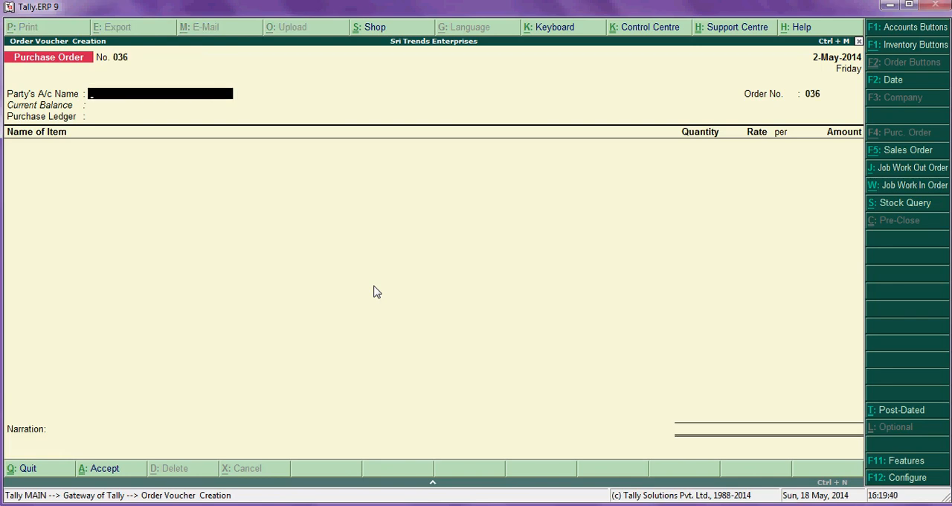
# - Set the purchase order's voucher date to 1-4
pyautogui.click(893, 83)
pyautogui.write('1-4')
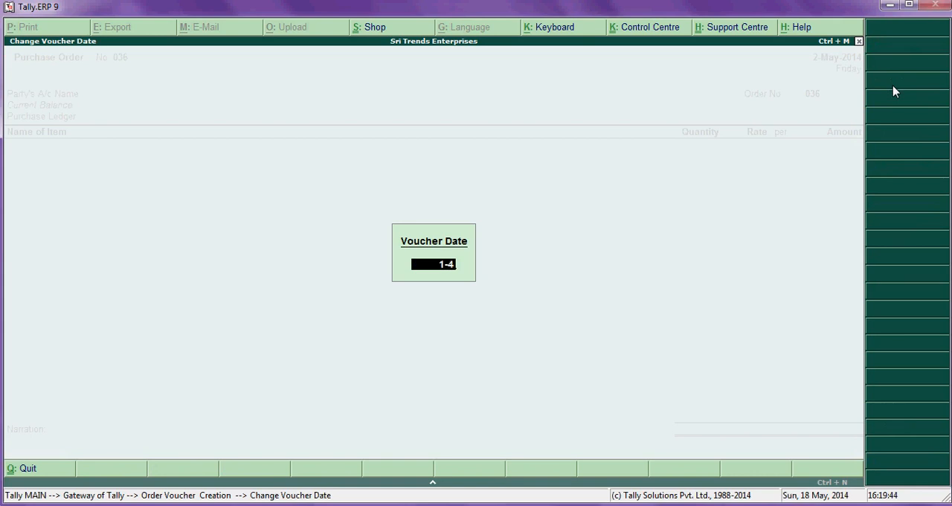
pyautogui.press('Return')
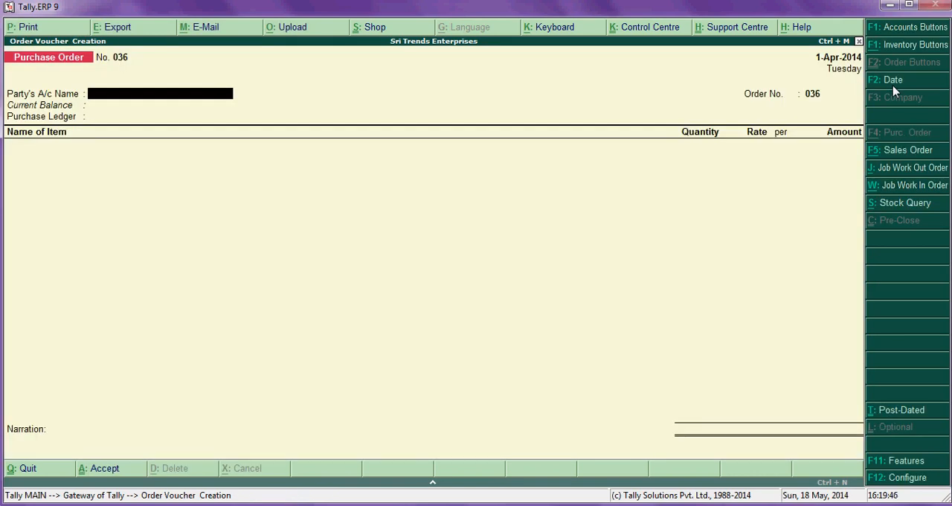
# - Choose Nava Durga Enterprises as the party, accept the supplier details and order number, and use Purchase A/c as the purchase ledger
pyautogui.write('Nav')
pyautogui.press('Return')
pyautogui.press('Return')
pyautogui.press('Return')
pyautogui.press('Return')
pyautogui.press('Return')
pyautogui.press('Return')
pyautogui.press('Return')
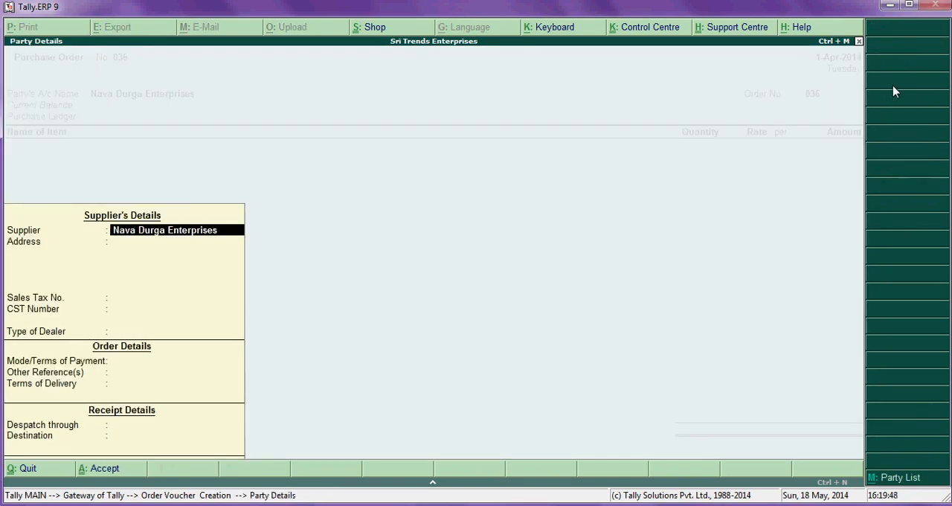
pyautogui.press('Return')
pyautogui.press('Return')
pyautogui.press('Return')
pyautogui.press('Return')
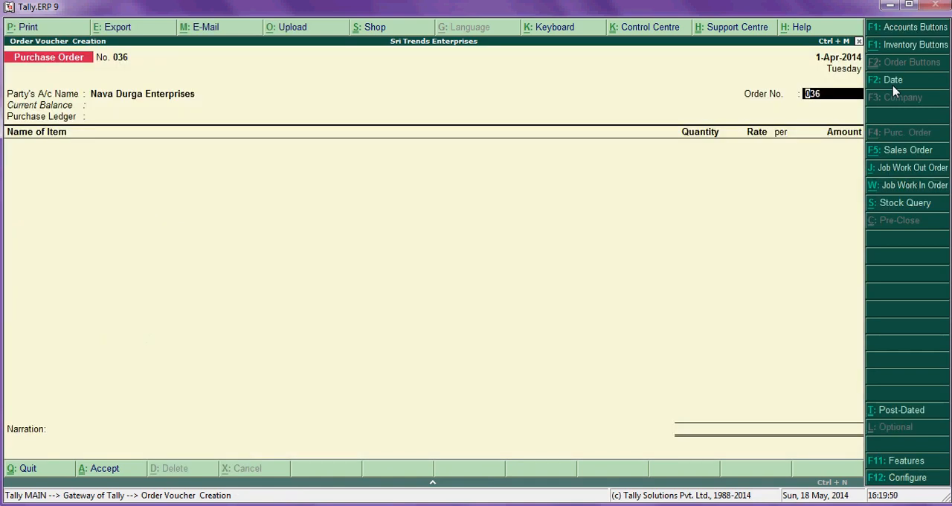
pyautogui.press('Return')
pyautogui.press('Return')
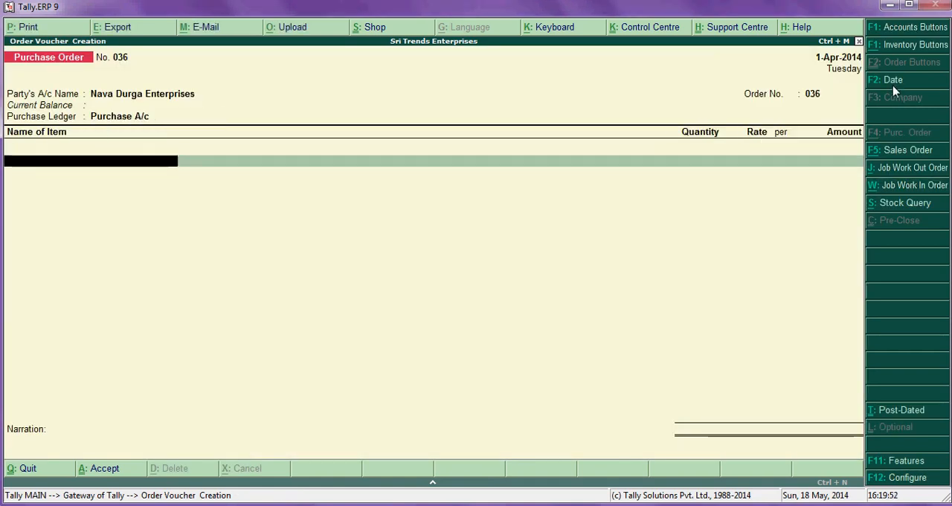
# - Add the stock item Bolts to the purchase order with the description Color, Size, Model, Weight
pyautogui.write('Bo')
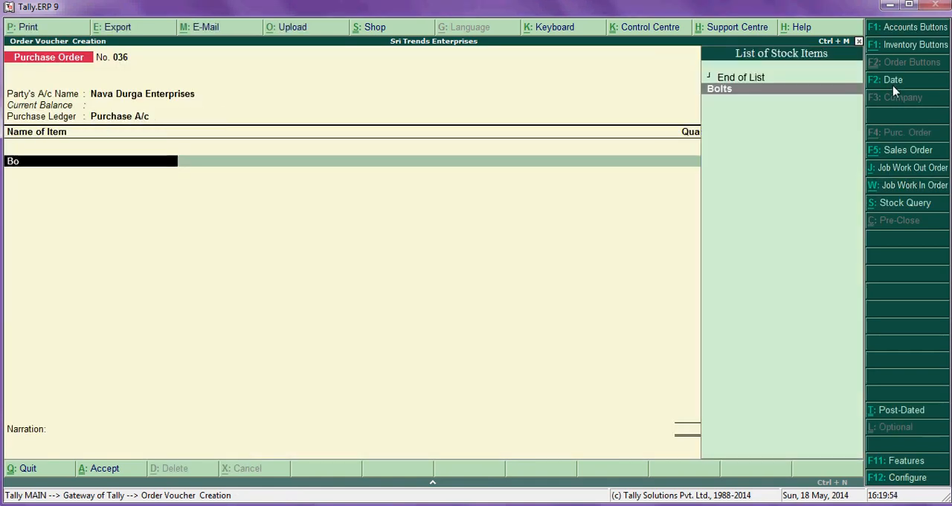
pyautogui.write('l')
pyautogui.press('Return')
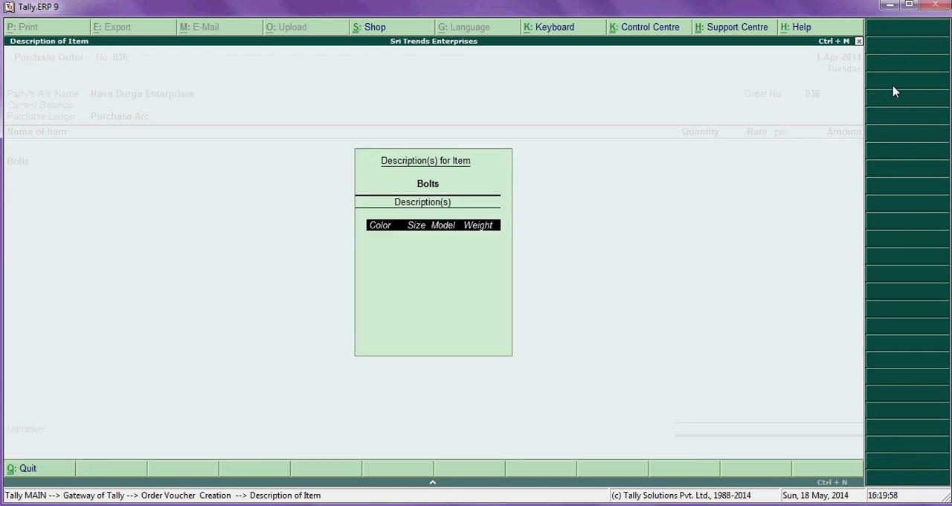
pyautogui.press('Return')
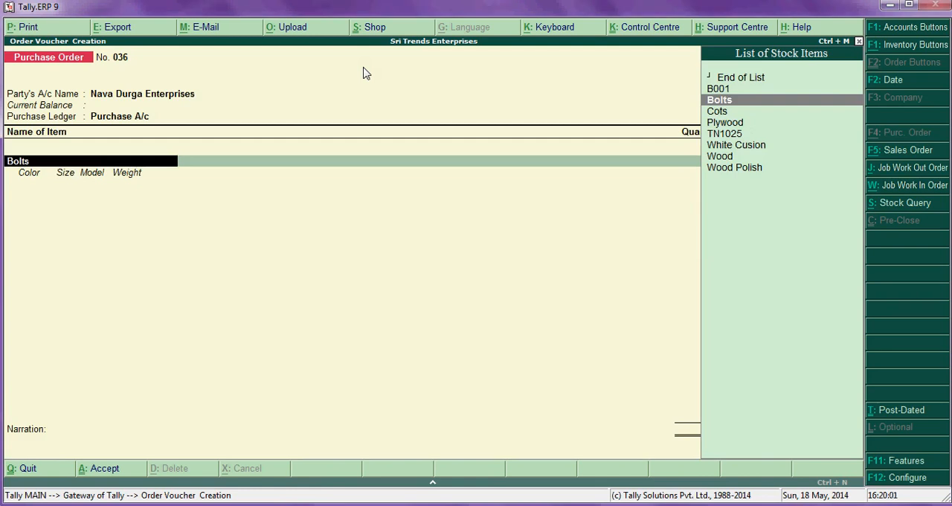
# - Examine the purchase order configuration, especially the options for common ledger allocation and additional descriptions of item and ledger names
pyautogui.click(908, 480)
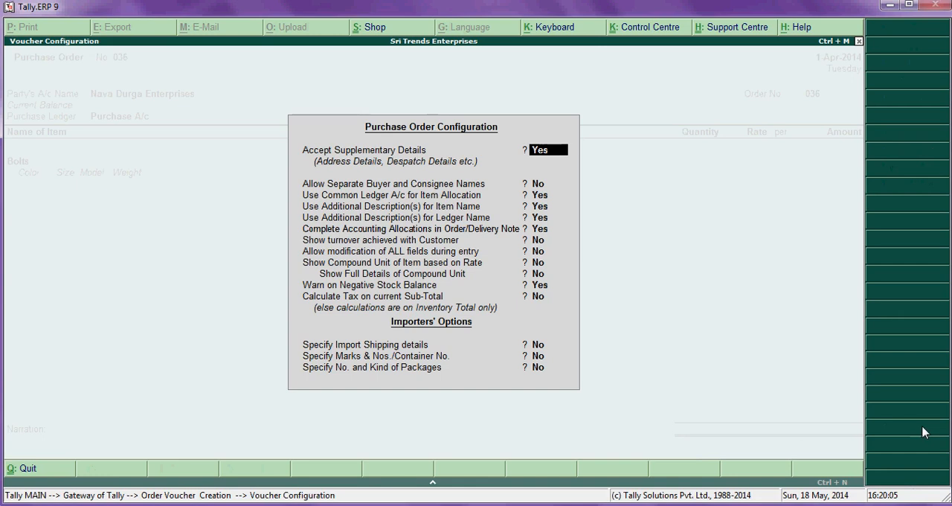
pyautogui.press('Return')
pyautogui.press('Return')
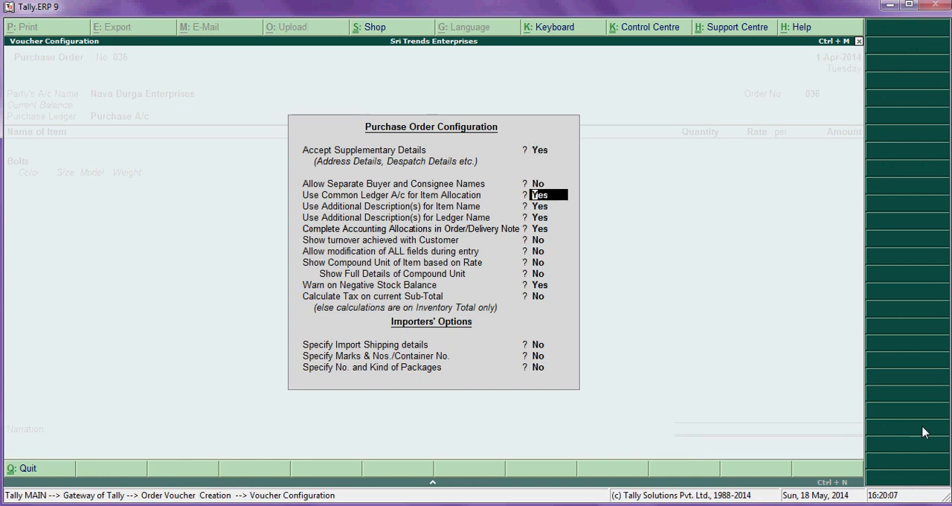
pyautogui.press('Return')
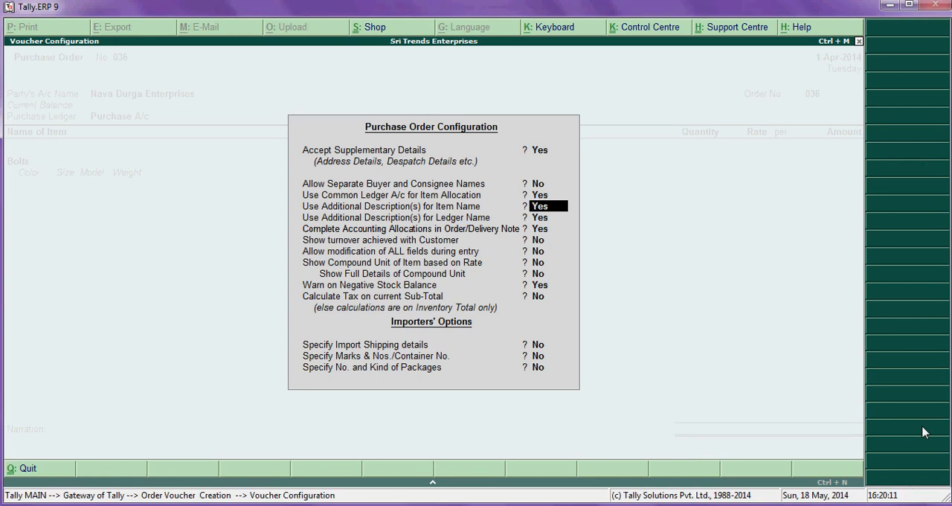
pyautogui.press('Return')
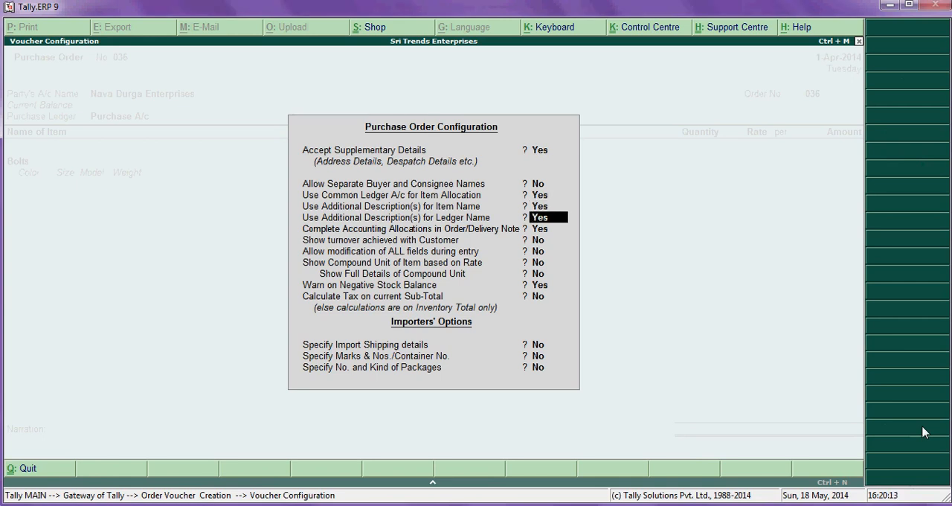
pyautogui.press('Return')
pyautogui.press('Return')
pyautogui.press('Return')
pyautogui.press('Return')
pyautogui.press('Return')
pyautogui.press('Return')
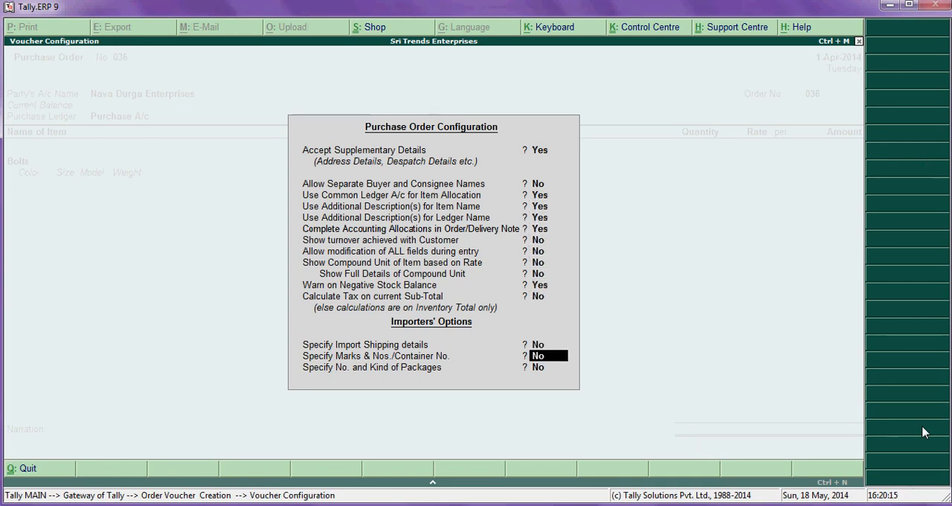
# - Allocate the Bolts as due on 1-Apr-2014 in godown Any, with quantity 100 and rate 5 from the Excel worksheet
pyautogui.press('Return')
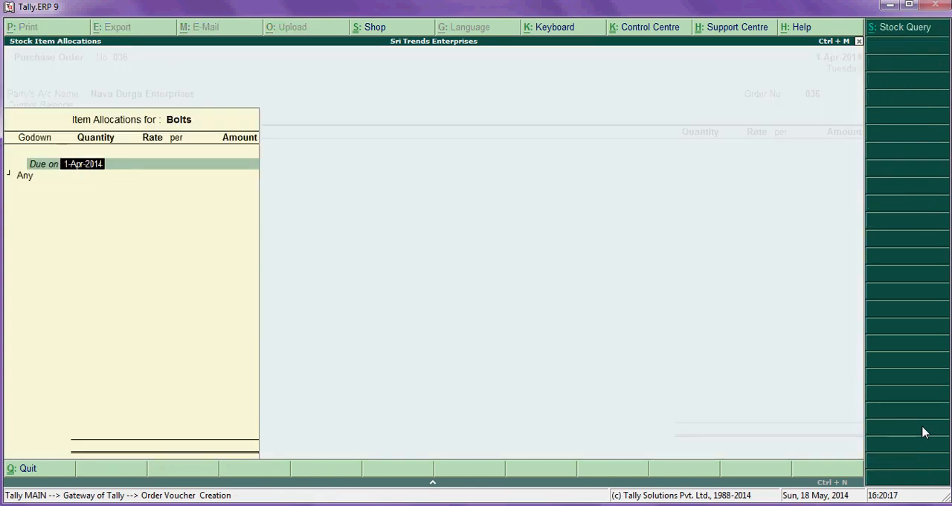
pyautogui.press('Return')
pyautogui.press('Return')
pyautogui.hotkey('alt', 'Tab')
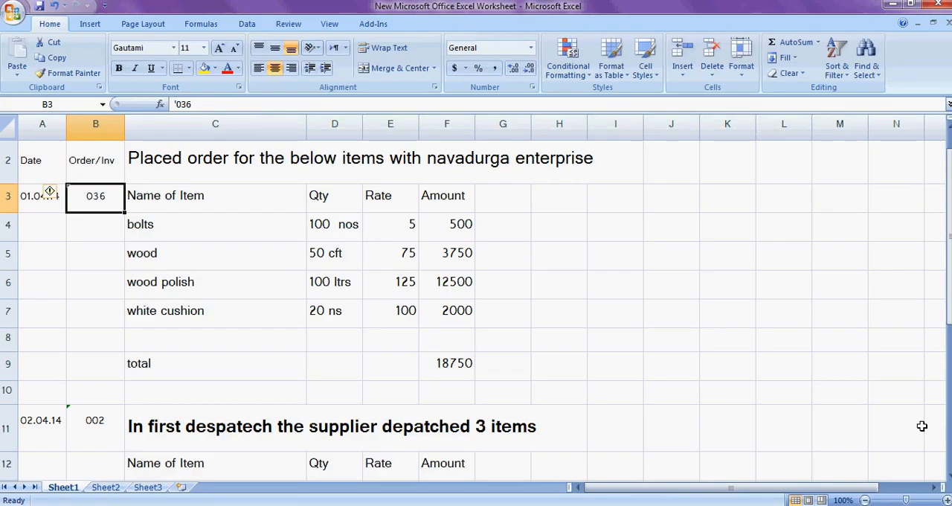
pyautogui.hotkey('alt', 'Tab')
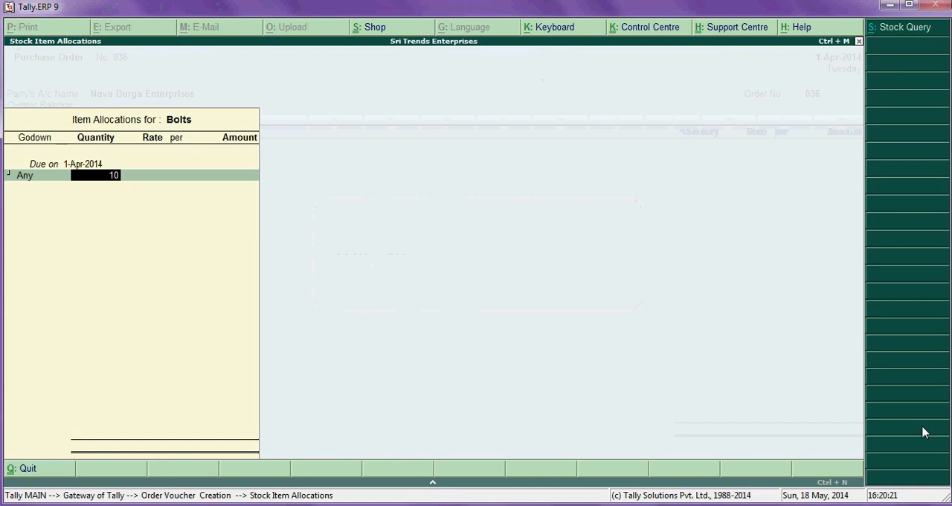
pyautogui.write('100')
pyautogui.press('Return')
pyautogui.write('5')
pyautogui.press('Return')
pyautogui.press('Return')
pyautogui.press('Return')
pyautogui.press('Return')
pyautogui.press('Return')
pyautogui.press('Return')
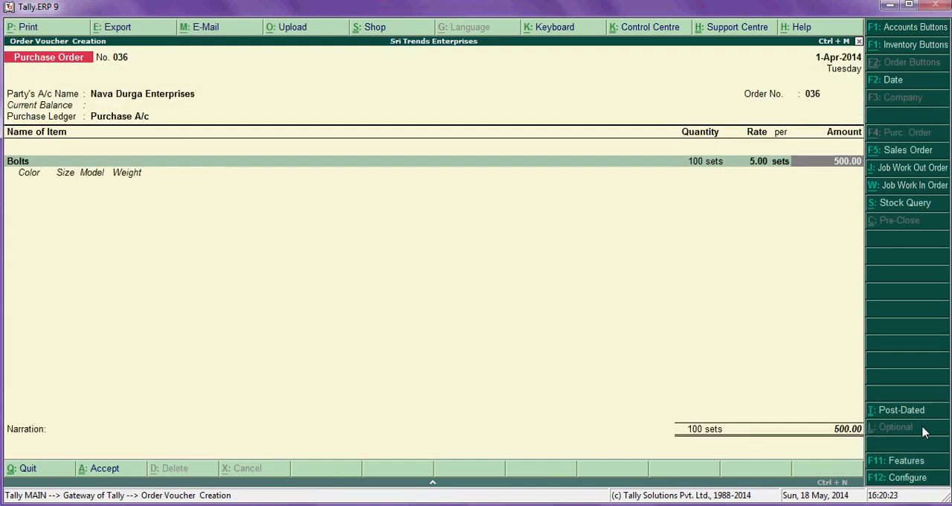
# - Find the item after bolts in the Excel worksheet and add the stock item Wood to the Tally purchase order
pyautogui.hotkey('alt', 'Tab')
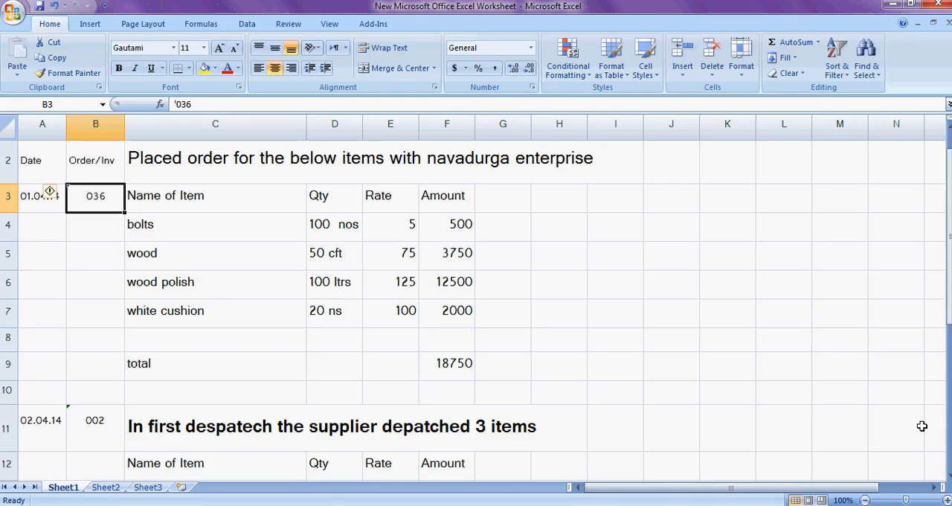
pyautogui.press('Down')
pyautogui.press('Right')
pyautogui.press('Down')
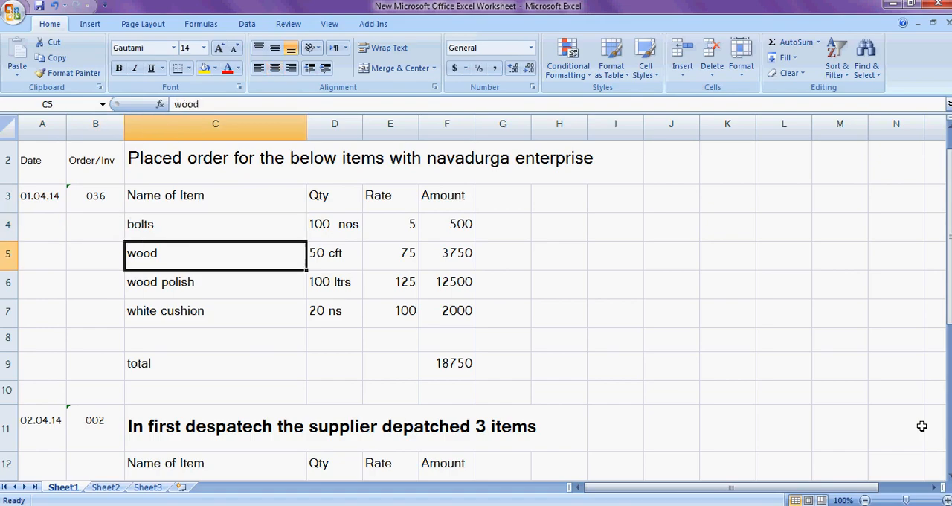
pyautogui.hotkey('alt', 'Tab')
pyautogui.write('Wood')
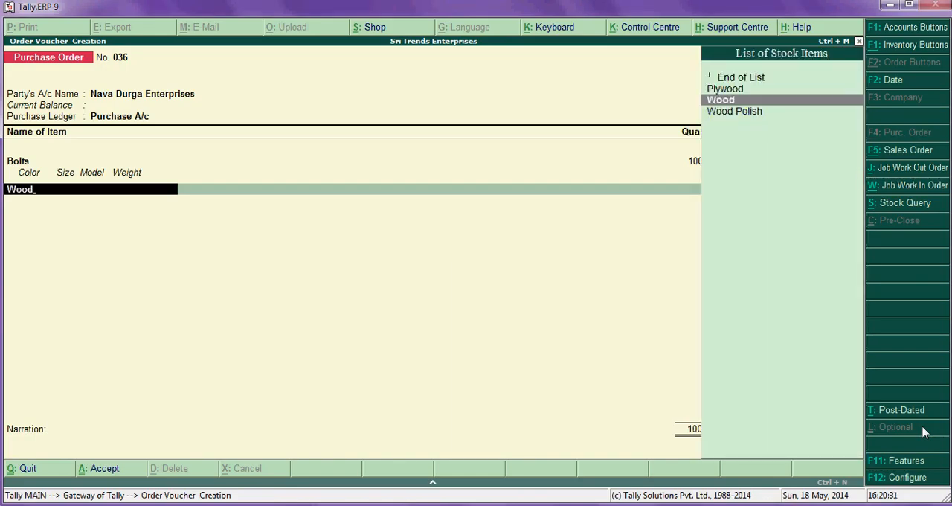
pyautogui.press('Return')
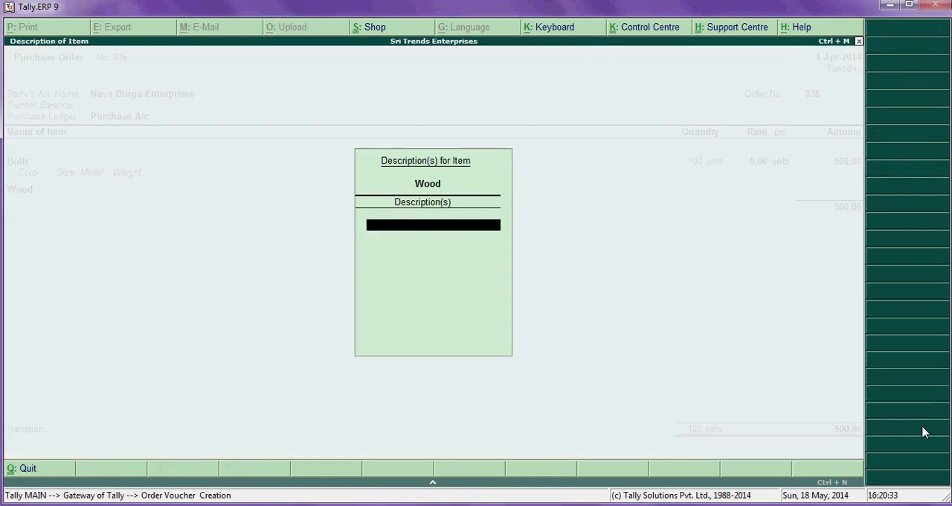
# - Leave Wood's description blank and allocate it as due on 1-Apr-2014 in godown Any, with quantity 50 cft and rate 75
pyautogui.press('Return')
pyautogui.press('Return')
pyautogui.press('Return')
pyautogui.write('50')
pyautogui.press('Return')
pyautogui.hotkey('alt', 'Tab')
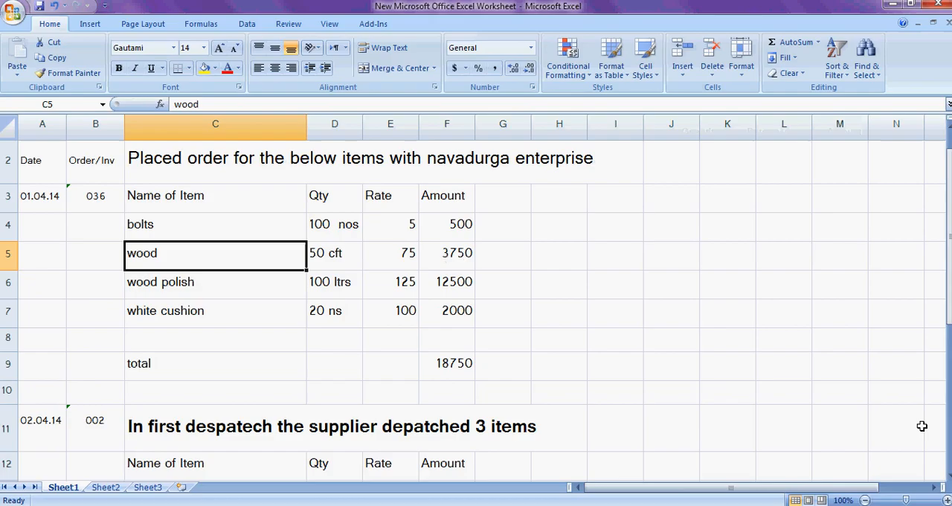
pyautogui.hotkey('alt', 'Tab')
pyautogui.write('75')
pyautogui.press('Return')
pyautogui.press('Return')
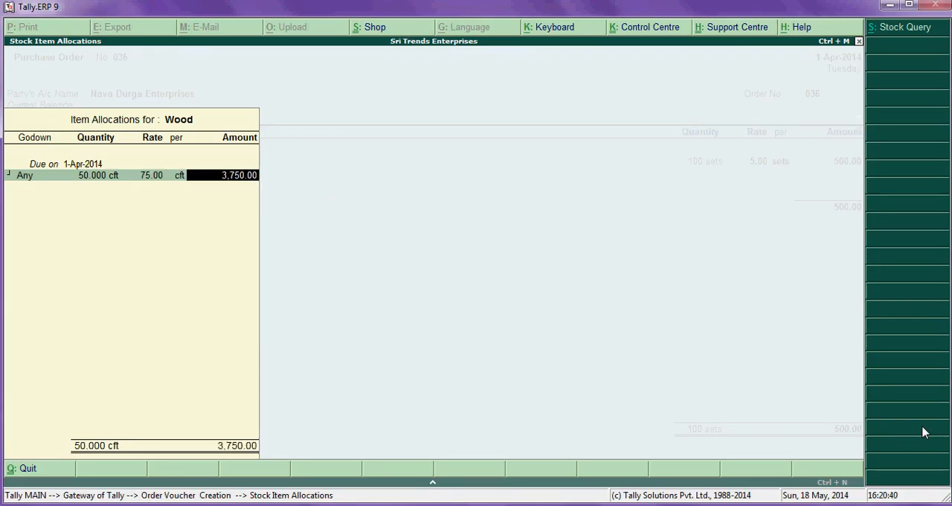
pyautogui.press('Return')
pyautogui.press('Return')
# - Look up the next item in the Excel worksheet and add the stock item Wood Polish to the Tally purchase order
pyautogui.hotkey('alt', 'Tab')
pyautogui.press('Down')
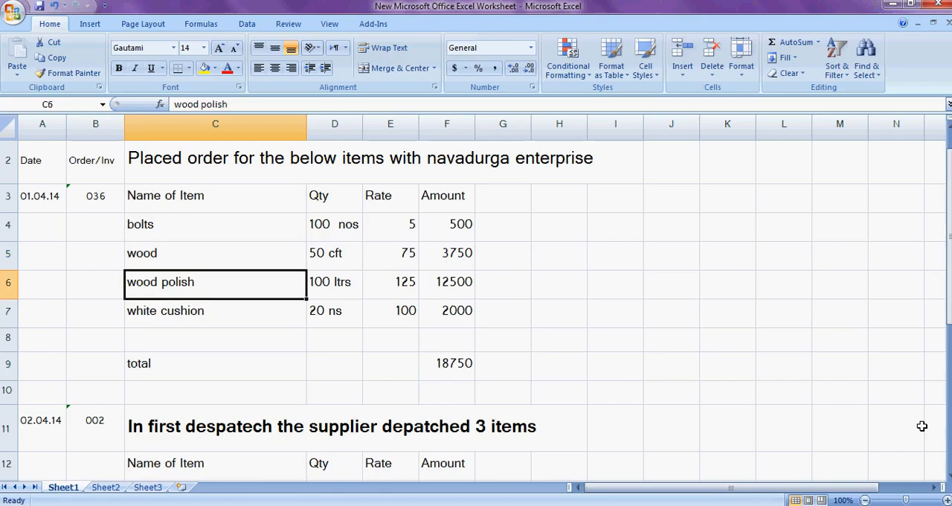
pyautogui.hotkey('alt', 'Tab')
pyautogui.write('Wood')
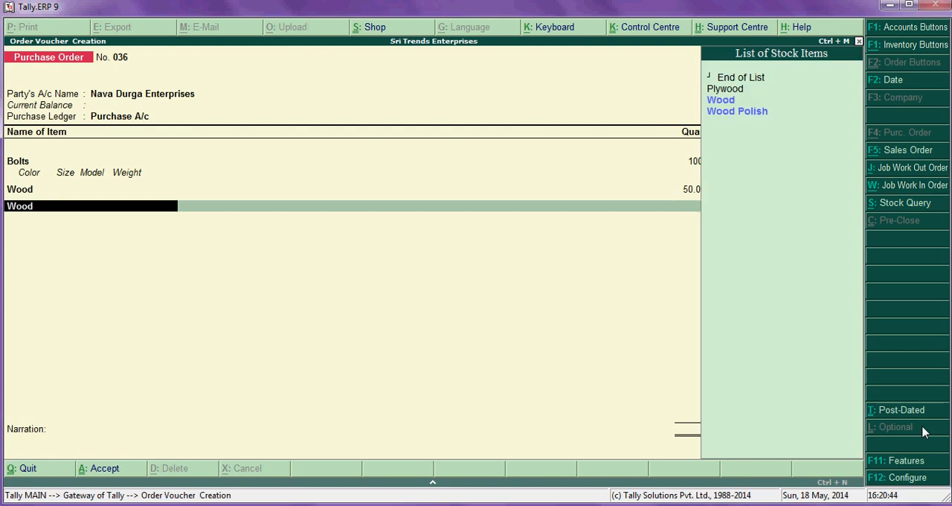
pyautogui.press('Down')
pyautogui.press('Return')
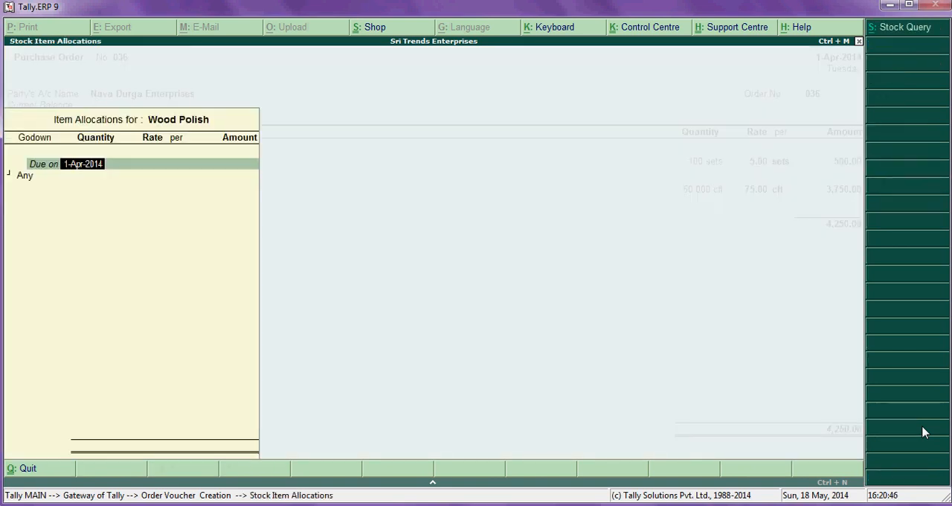
# - Allocate the Wood Polish as due on 1-Apr-2014 in godown Any, with quantity 100 litres and rate 125 from the Excel worksheet
pyautogui.press('Return')
pyautogui.press('Return')
pyautogui.hotkey('alt', 'Tab')
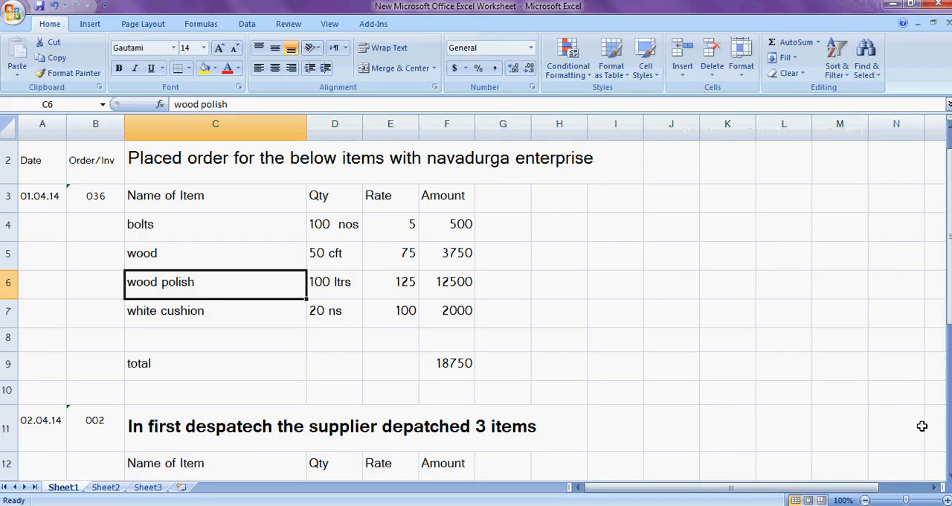
pyautogui.hotkey('alt', 'Tab')
pyautogui.write('100')
pyautogui.press('Return')
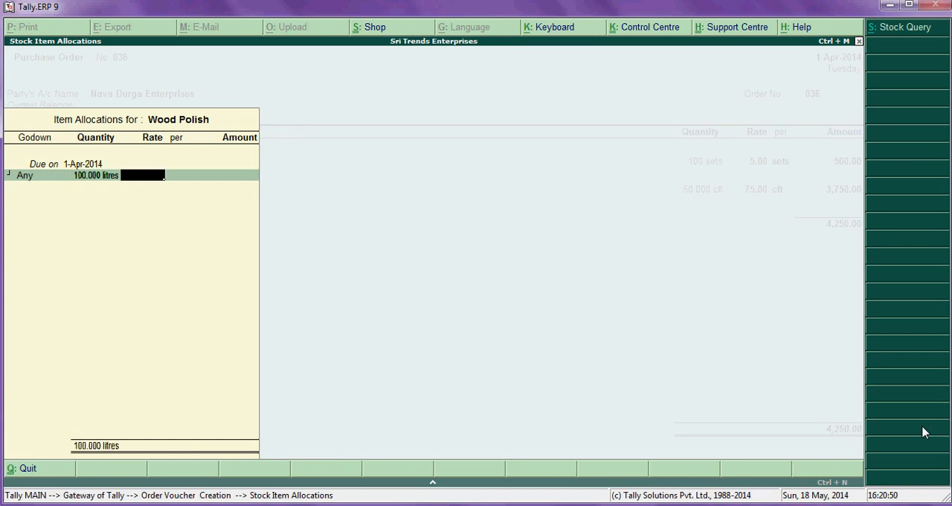
pyautogui.hotkey('alt', 'Tab')
pyautogui.hotkey('alt', 'Tab')
pyautogui.write('125')
pyautogui.press('Return')
pyautogui.press('Return')
pyautogui.press('Return')
pyautogui.press('Return')
# - Add the stock item White Cusion, due on 1-Apr-2014 in godown Any, with quantity 20 nos
pyautogui.write('Whi')
pyautogui.press('Return')
pyautogui.press('Return')
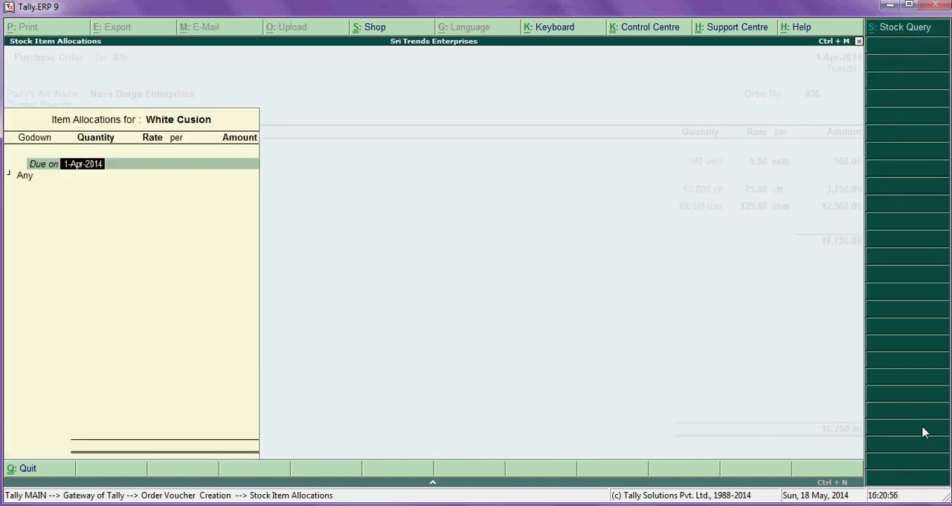
pyautogui.press('Return')
pyautogui.write('20')
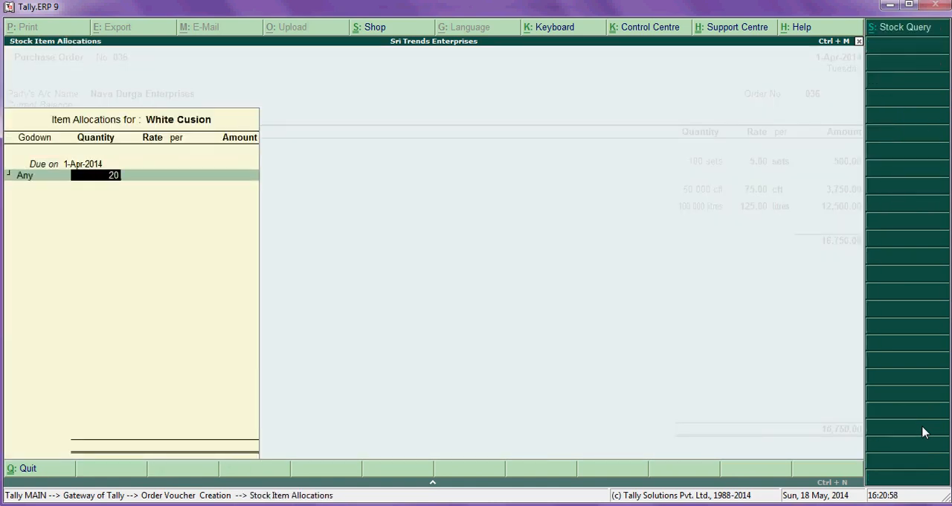
pyautogui.press('Return')
# - Set the White Cusion rate to 100 per nos as in the Excel worksheet and accept the item's existing description
pyautogui.hotkey('alt', 'Tab')
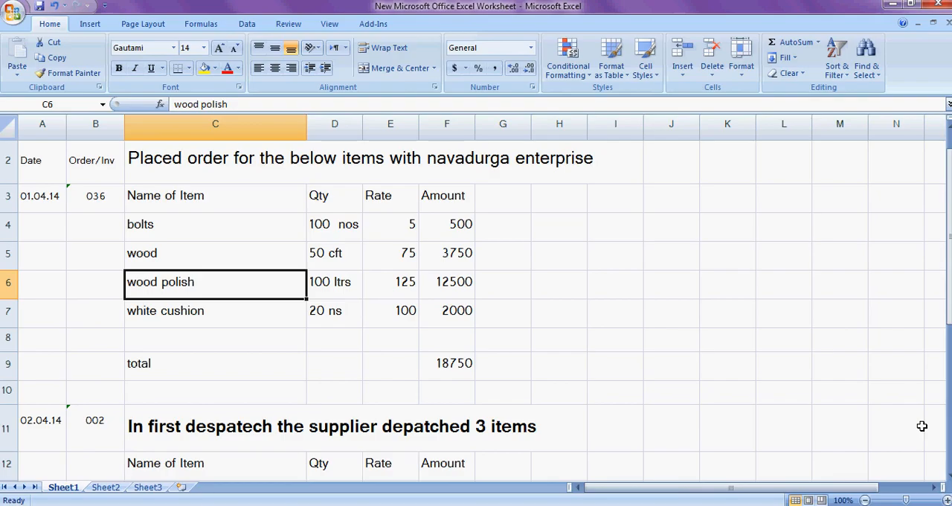
pyautogui.hotkey('alt', 'Tab')
pyautogui.write('100')
pyautogui.press('Return')
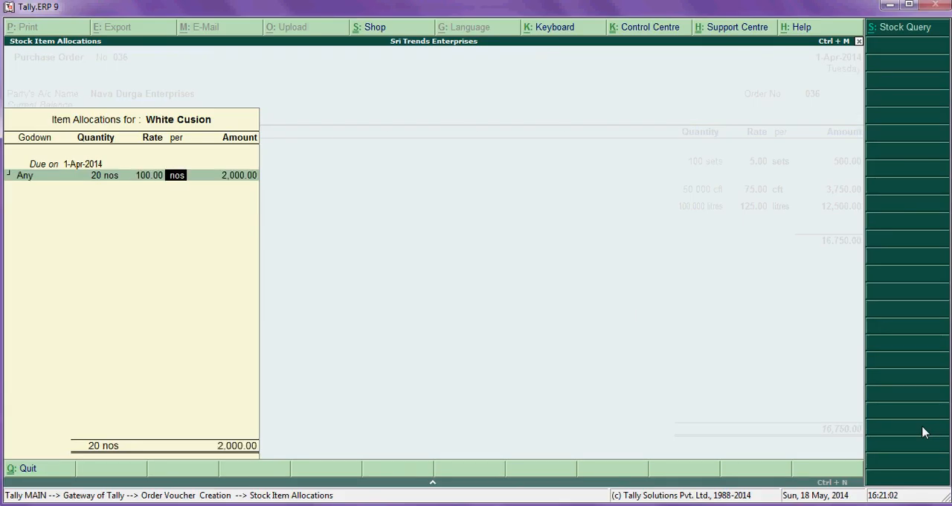
pyautogui.press('Return')
pyautogui.press('Return')
pyautogui.press('Return')
pyautogui.press('Return')
pyautogui.press('Return')
pyautogui.press('Return')
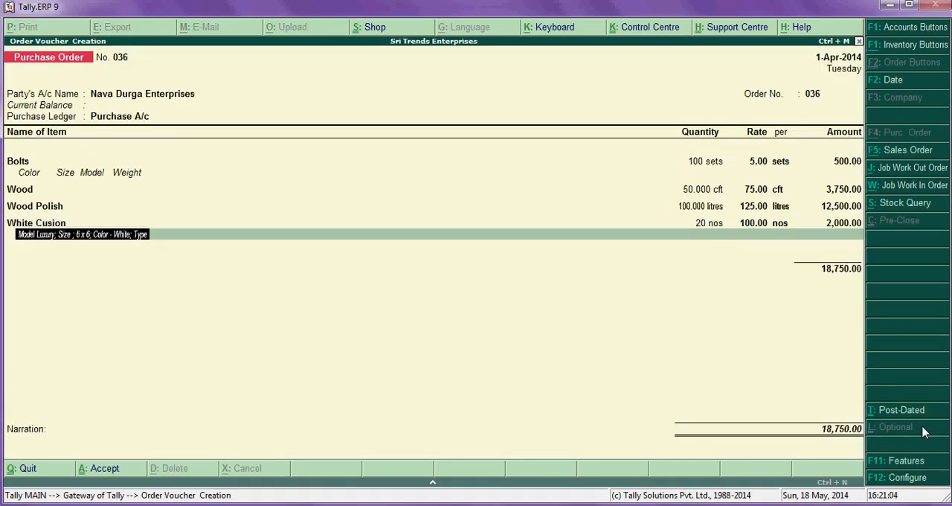
# - Compare the purchase order with the Excel worksheet, then save it without a narration and leave order voucher entry
pyautogui.hotkey('alt', 'Tab')
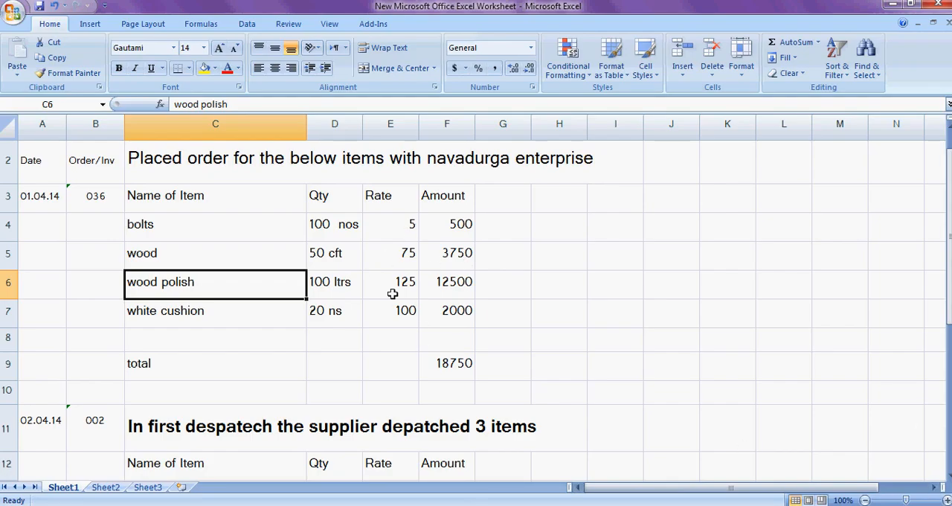
pyautogui.hotkey('alt', 'Tab')
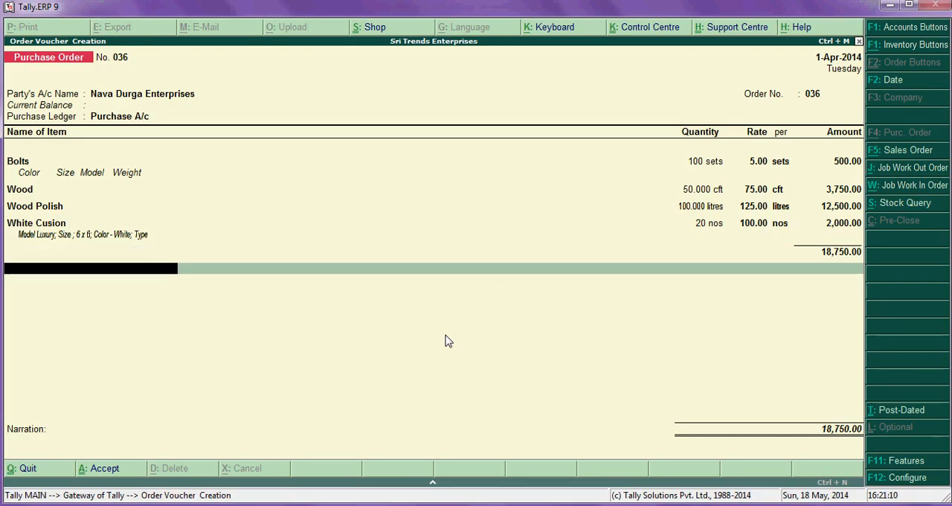
pyautogui.press('Return')
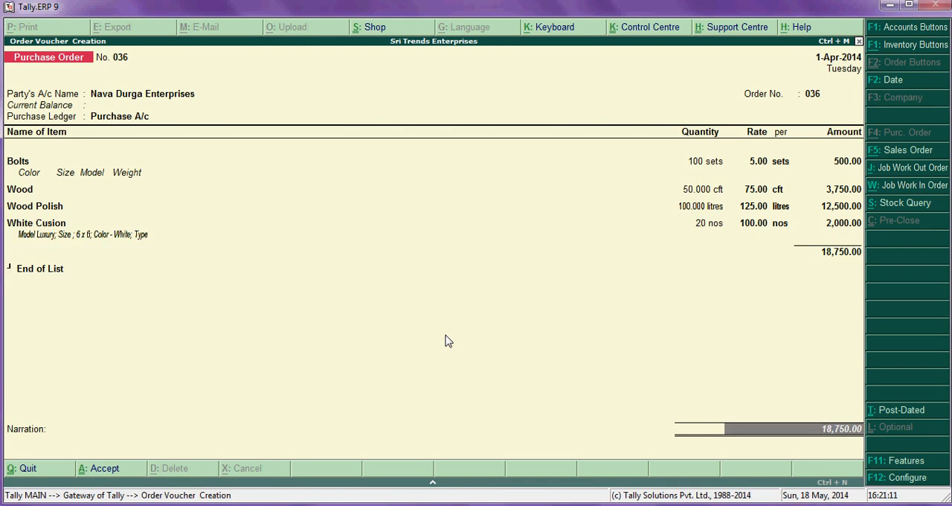
pyautogui.press('Return')
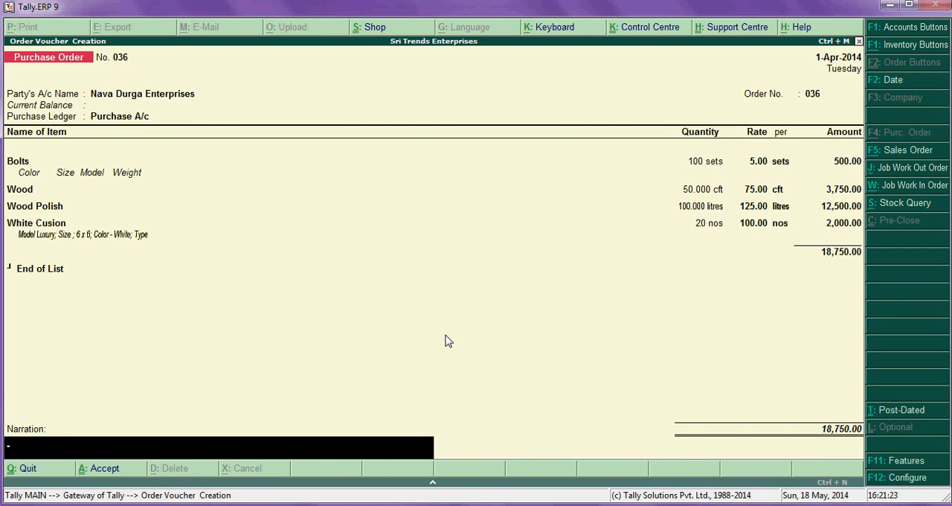
pyautogui.press('Return')
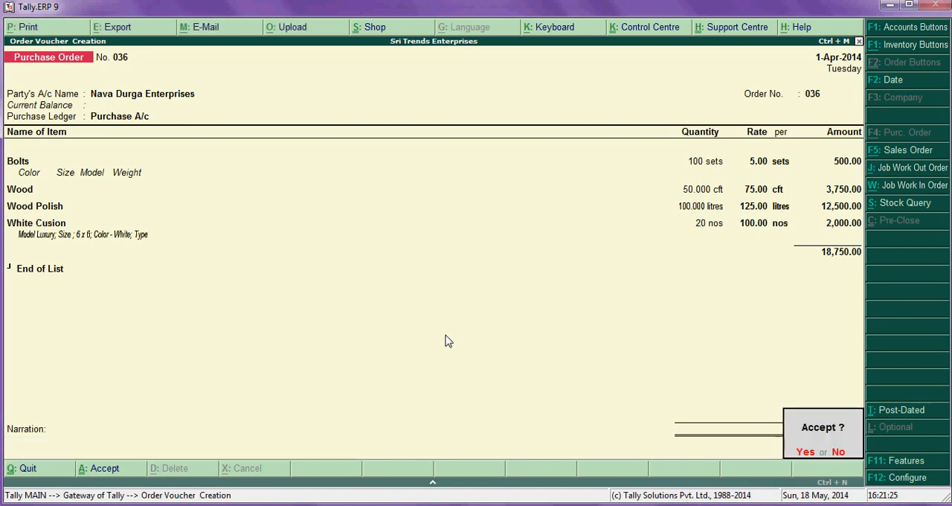
pyautogui.press('Return')
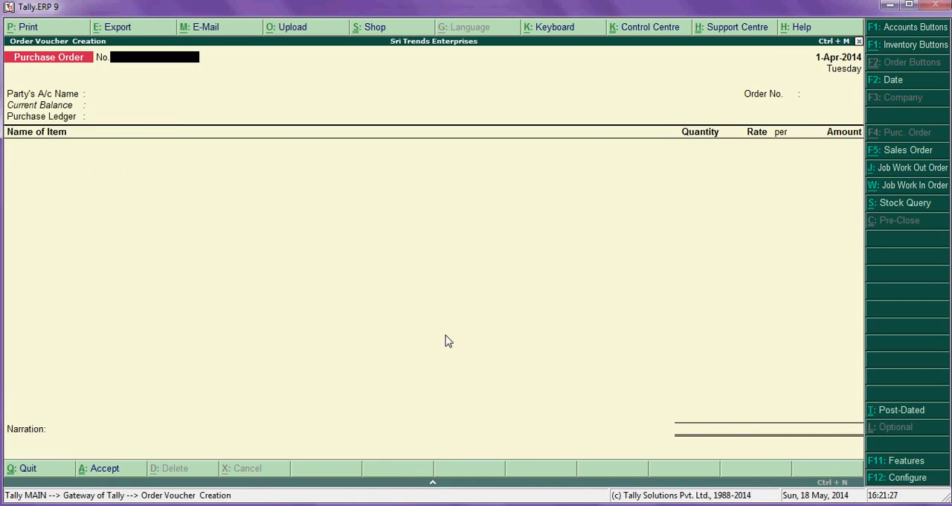
pyautogui.press('Escape')
pyautogui.press('Return')
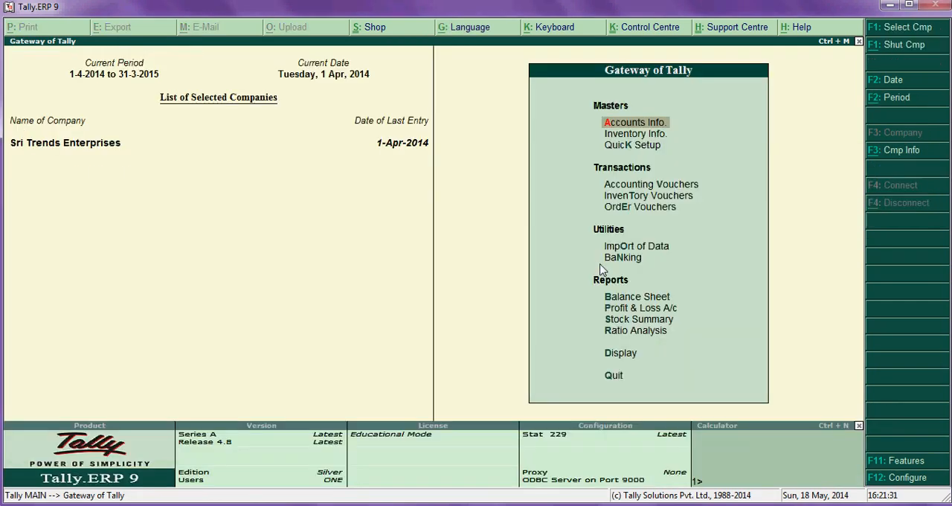
# - Check the ledger vouchers of Nava Durga Enterprises in the account books for any entry from the purchase order
pyautogui.press('Down')
pyautogui.press('Down')
pyautogui.press('Down')
pyautogui.press('Down')
pyautogui.press('Down')
pyautogui.press('Down')
pyautogui.press('Down')
pyautogui.press('Down')
pyautogui.press('Down')
pyautogui.press('Down')
pyautogui.press('Down')
pyautogui.press('Down')
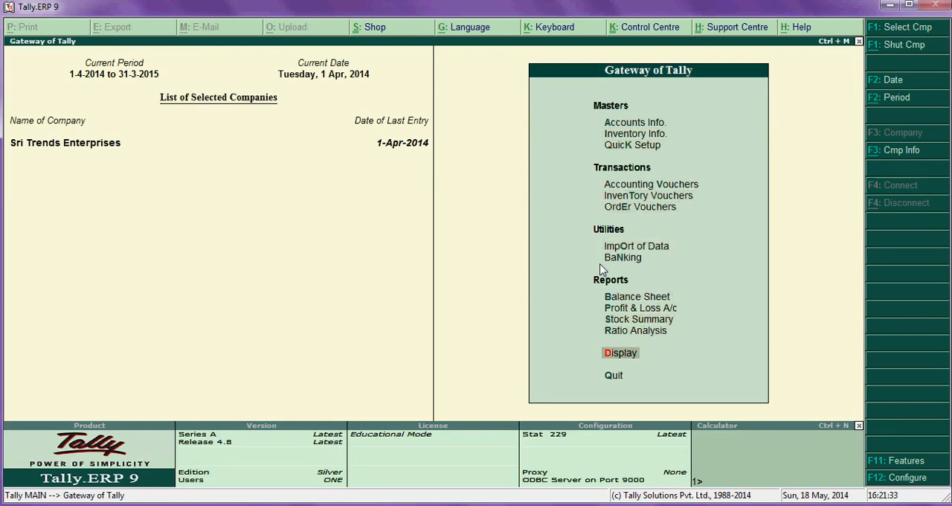
pyautogui.press('Return')
pyautogui.press('Down')
pyautogui.press('Down')
pyautogui.press('Return')
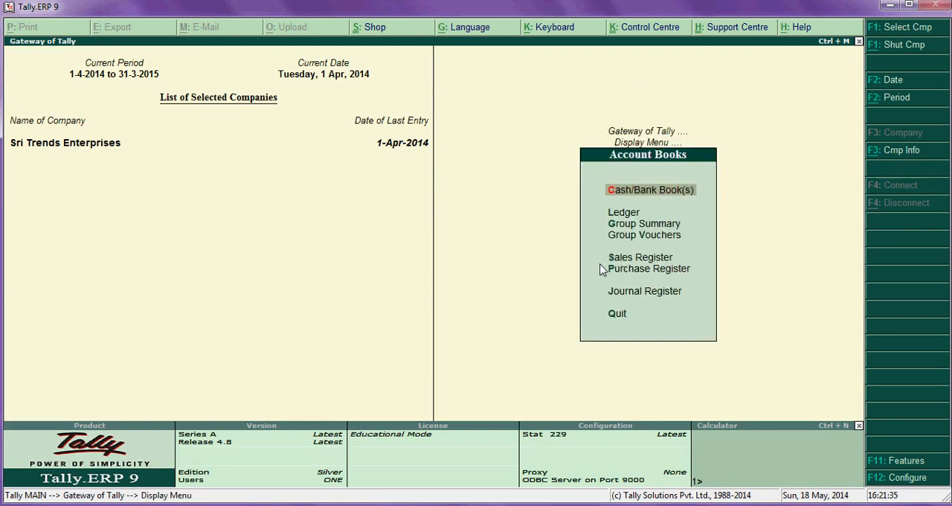
pyautogui.press('Down')
pyautogui.press('Return')
pyautogui.write('Nava')
pyautogui.press('Return')
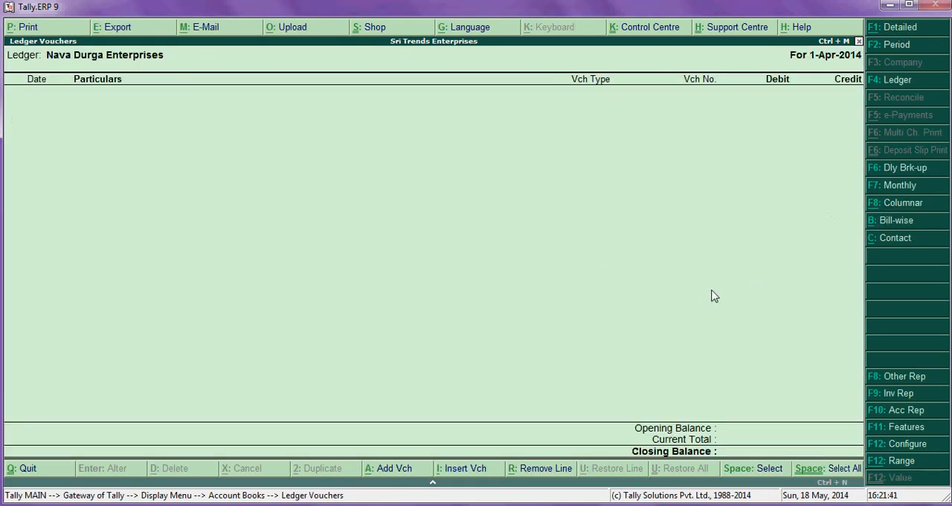
pyautogui.press('Escape')
pyautogui.press('Escape')
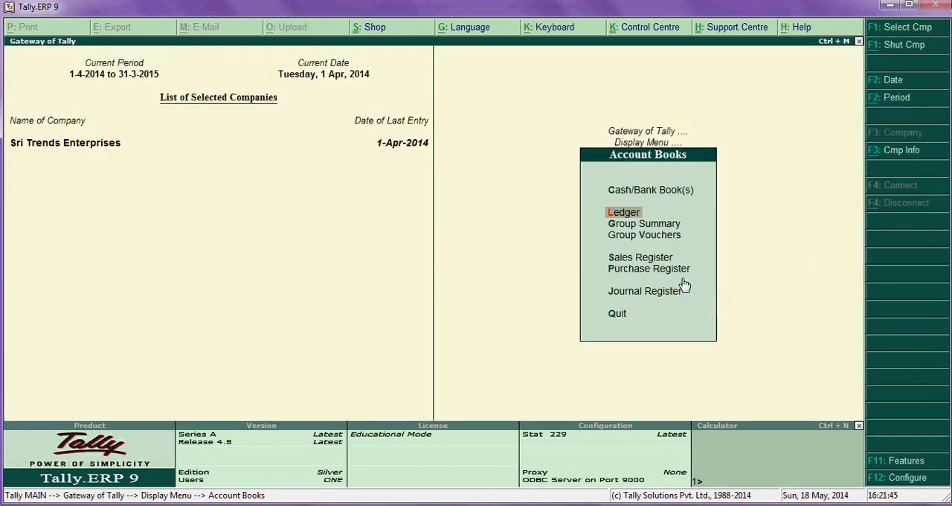
pyautogui.press('Escape')
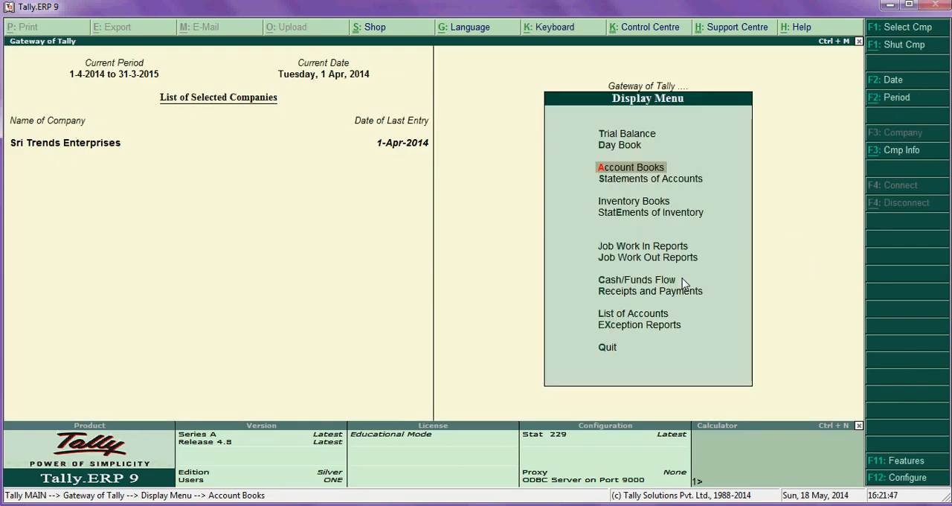
# - Examine the supplier's first despatch dated 02.04.14 in the Excel worksheet, including its number, items, quantities and rates
pyautogui.hotkey('alt', 'Tab')
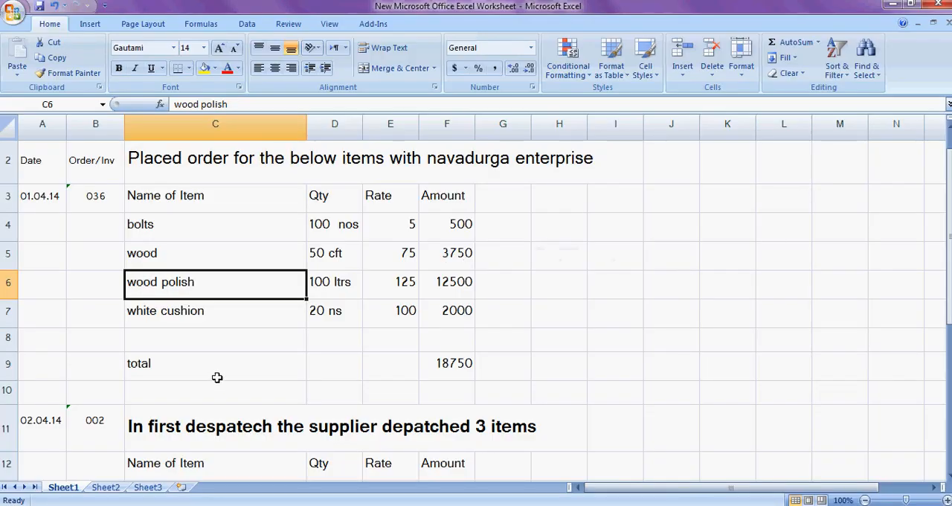
pyautogui.scroll(-2, 217, 376)
pyautogui.click(63, 239)
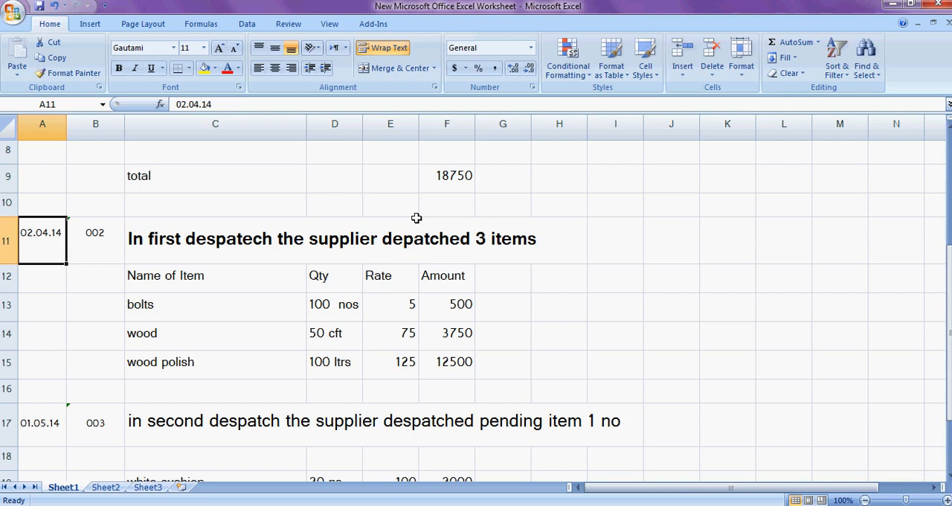
pyautogui.hotkey('alt', 'Tab')
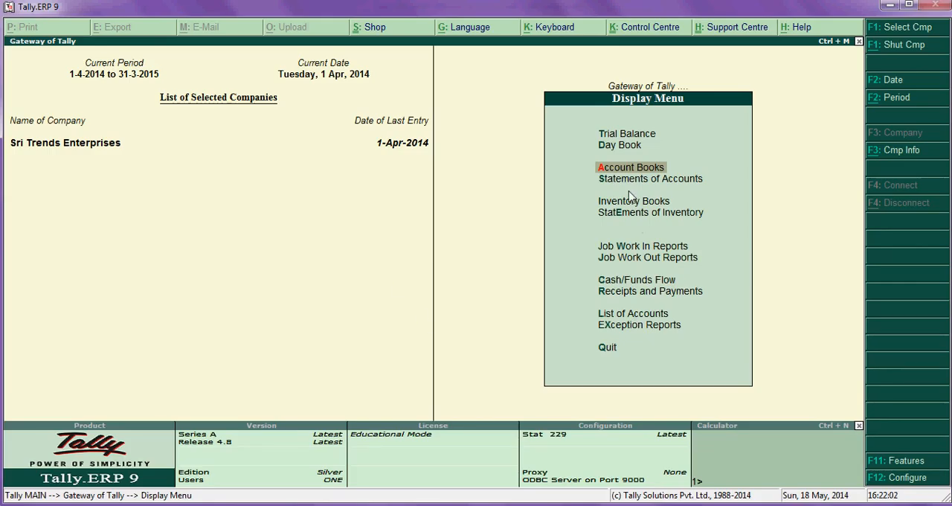
# - Start a receipt note numbered 002 without a reference, checking the number and items against the first despatch in the Excel worksheet
pyautogui.press('Escape')
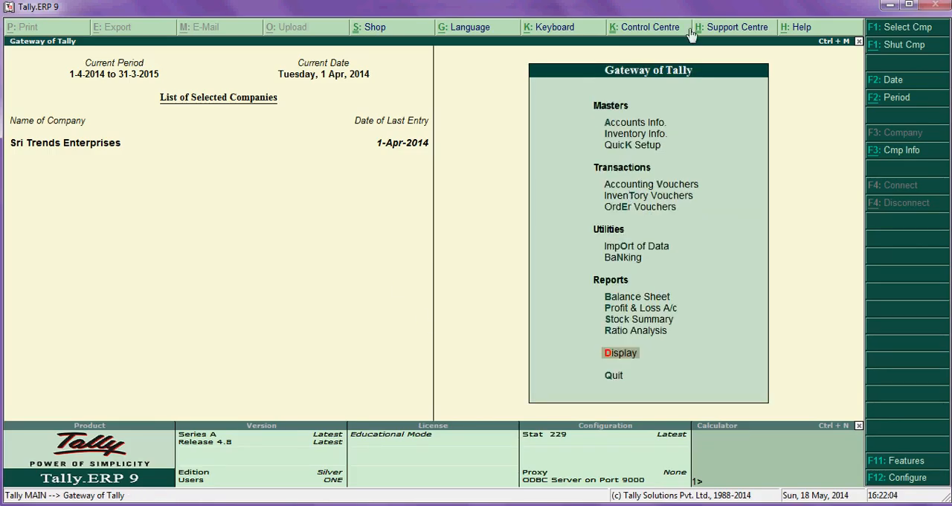
pyautogui.click(647, 198)
pyautogui.click(648, 198)
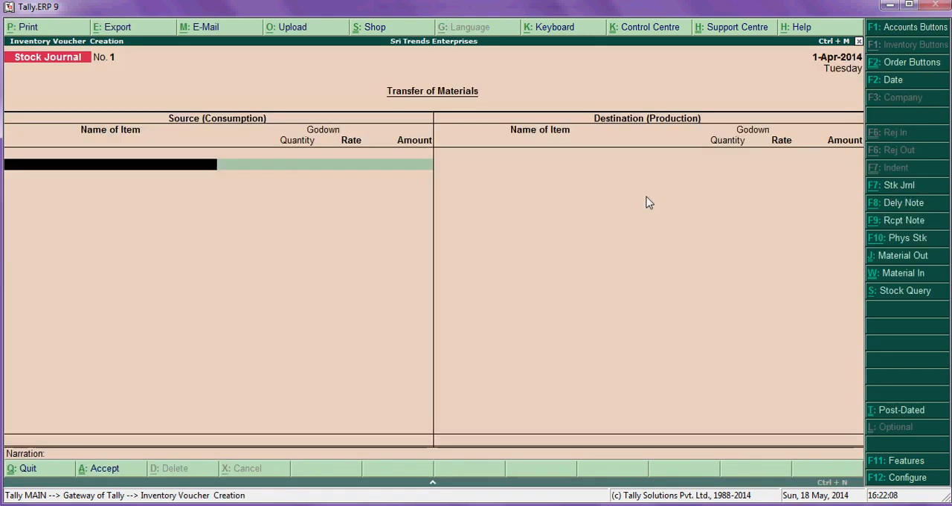
pyautogui.click(900, 228)
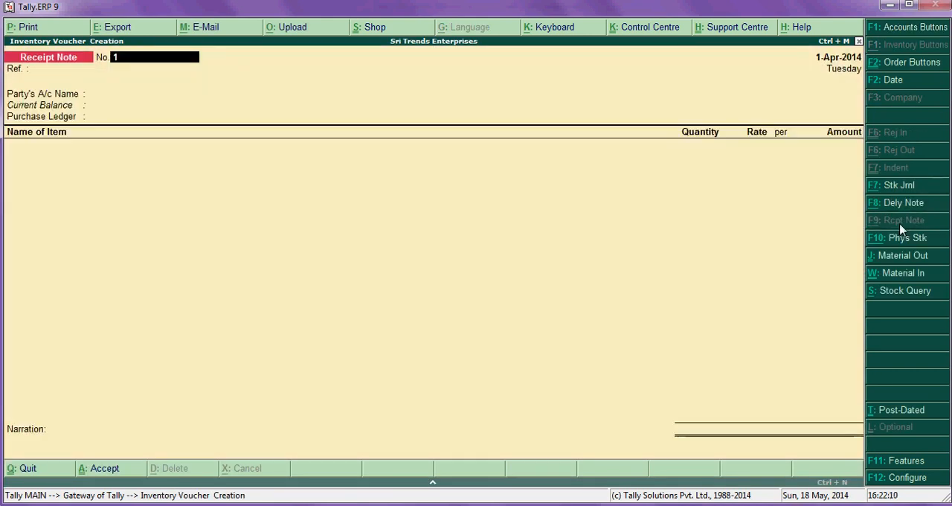
pyautogui.write('00')
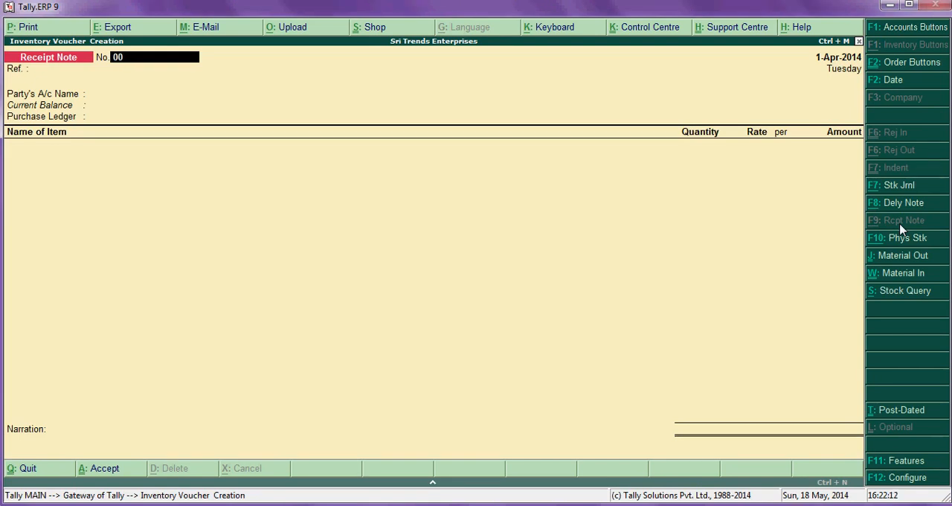
pyautogui.press('Return')
pyautogui.hotkey('alt', 'Tab')
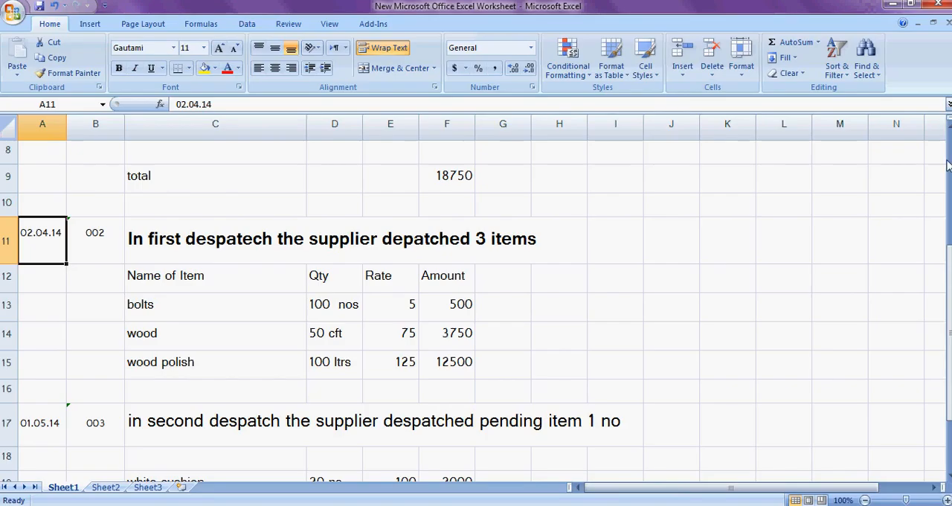
pyautogui.click(110, 234)
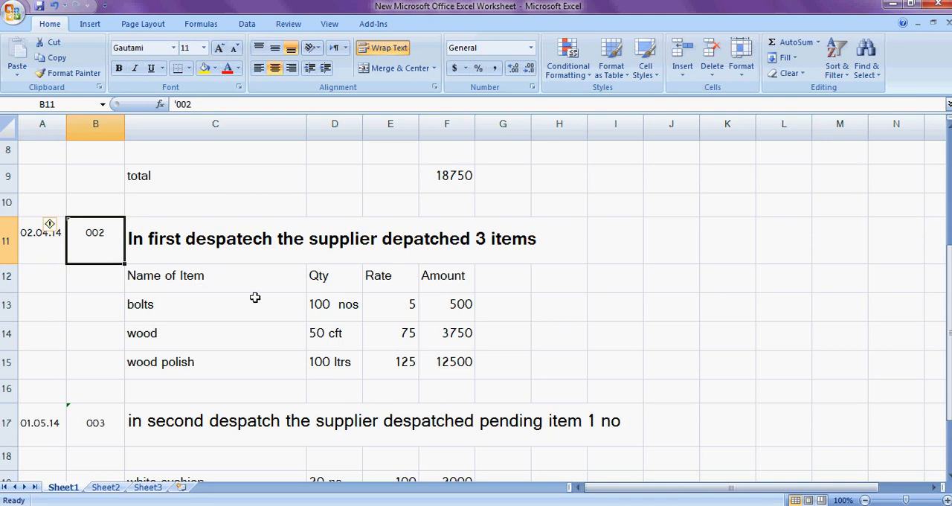
pyautogui.click(194, 312)
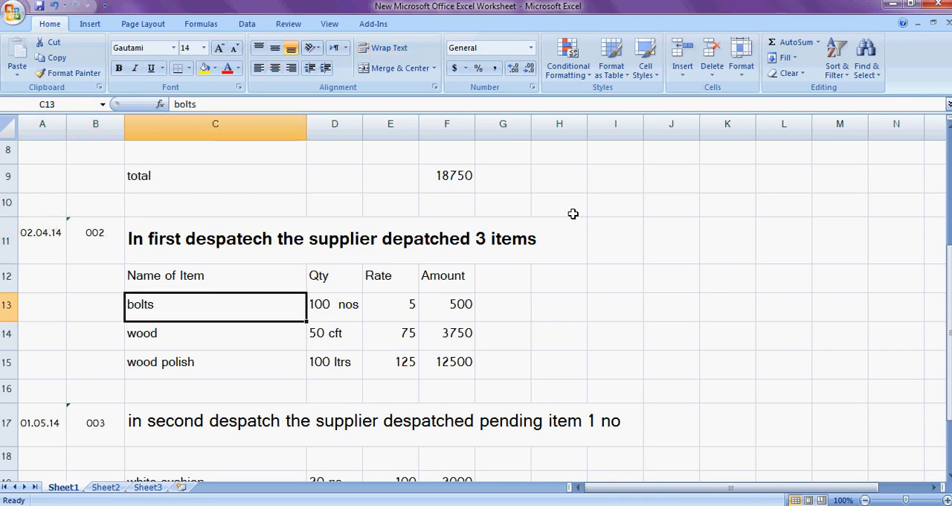
pyautogui.hotkey('alt', 'Tab')
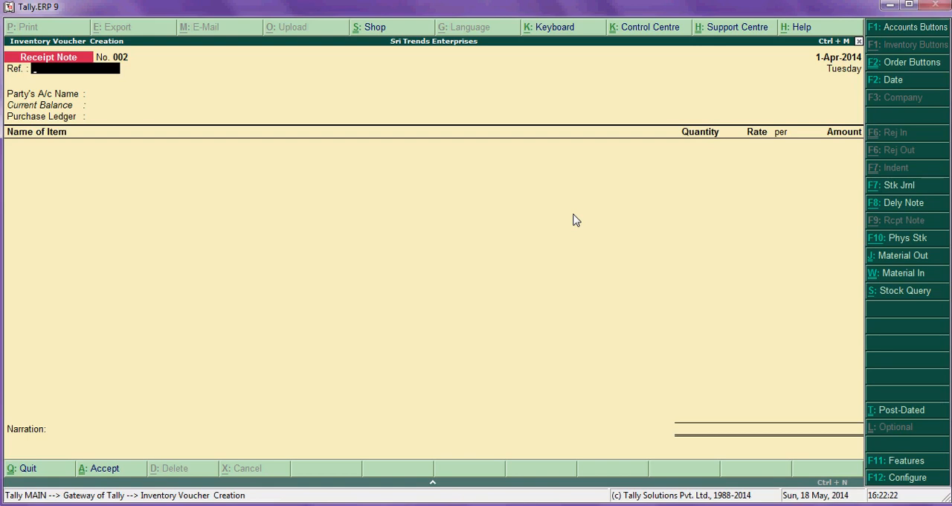
pyautogui.press('Return')
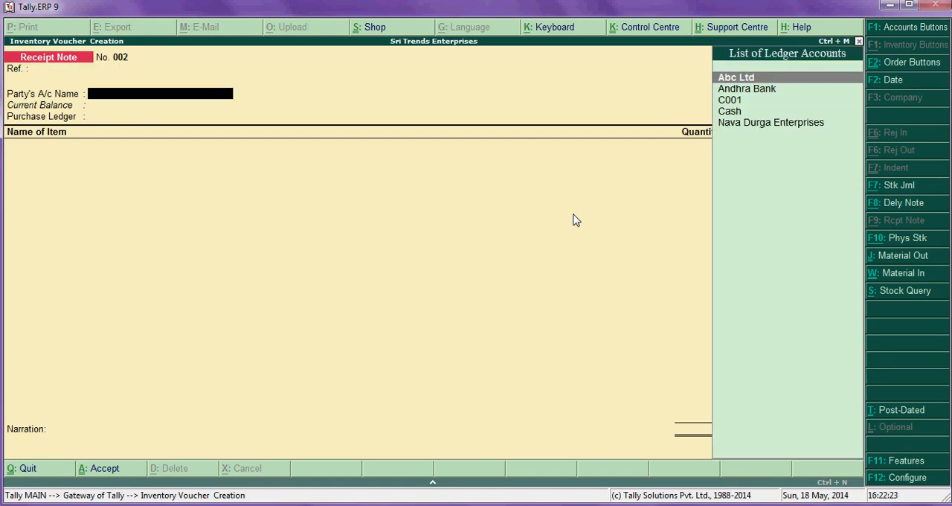
# - Select Nava Durga Enterprises as the receipt note's party account
pyautogui.press('Down')
pyautogui.press('Down')
pyautogui.press('Down')
pyautogui.press('Down')
pyautogui.press('Return')
pyautogui.press('Return')
# - Link the receipt note to purchase order 036 dated 1-Apr-2014 in the party's order details, leaving other references empty
pyautogui.press('BackSpace')
pyautogui.press('BackSpace')
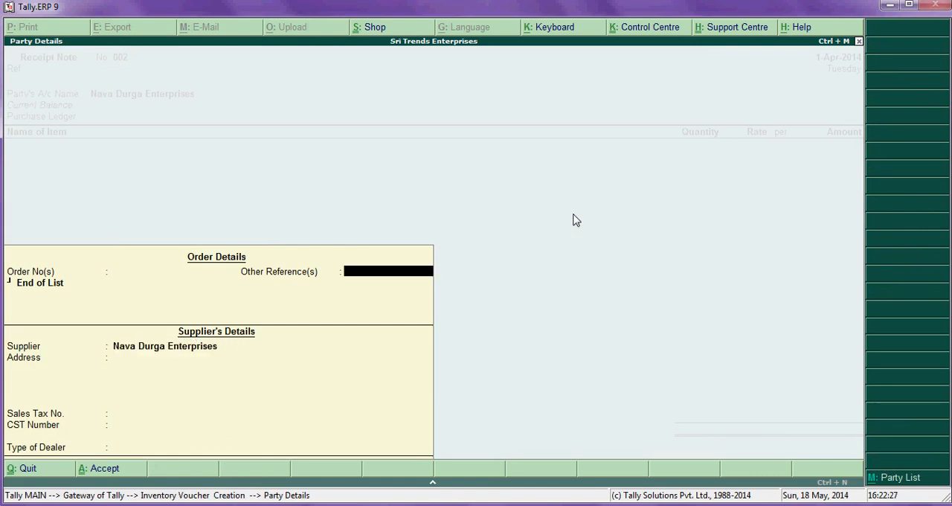
pyautogui.press('BackSpace')
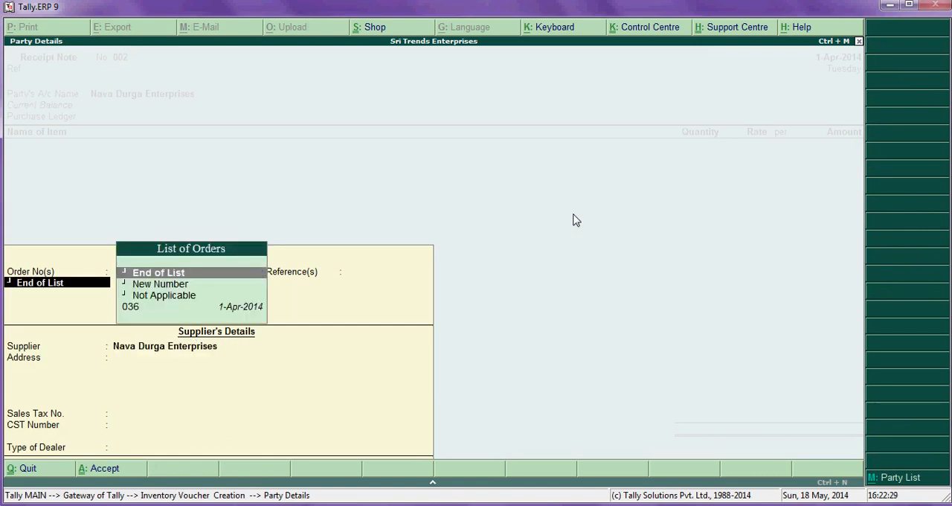
pyautogui.press('Down')
pyautogui.press('Down')
pyautogui.press('Down')
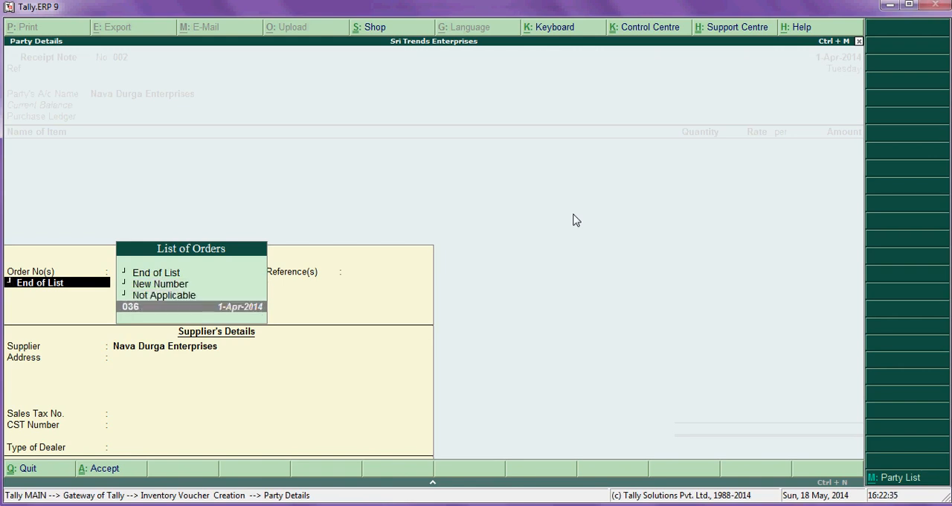
pyautogui.press('Return')
# - Leave the supplier's address and tax numbers blank, set the dealer type to Not Applicable and accept the party details
pyautogui.press('Return')
pyautogui.press('Return')
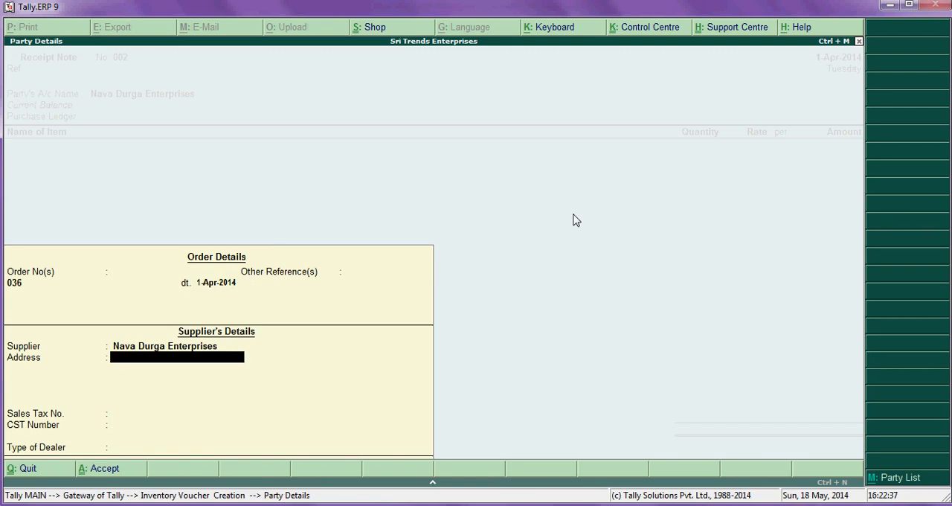
pyautogui.press('Return')
pyautogui.press('Return')
pyautogui.press('Return')
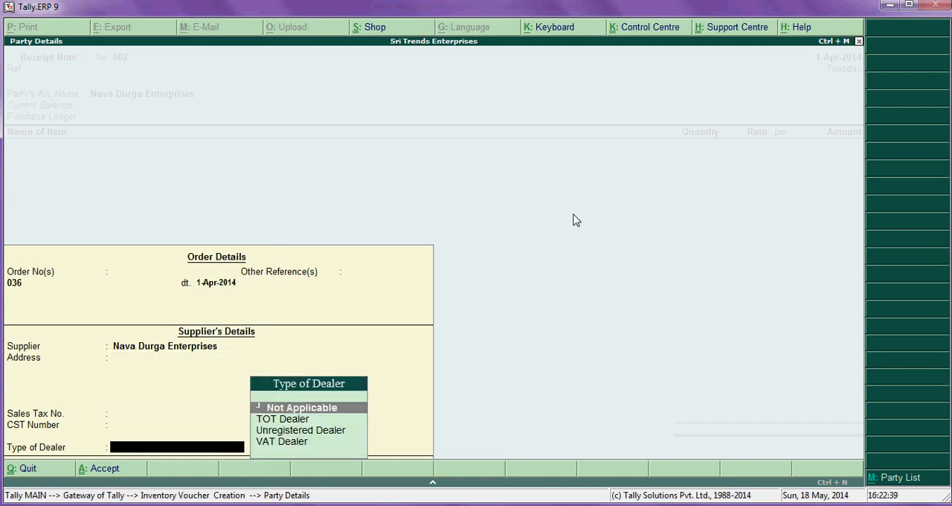
pyautogui.press('Return')
pyautogui.press('Return')
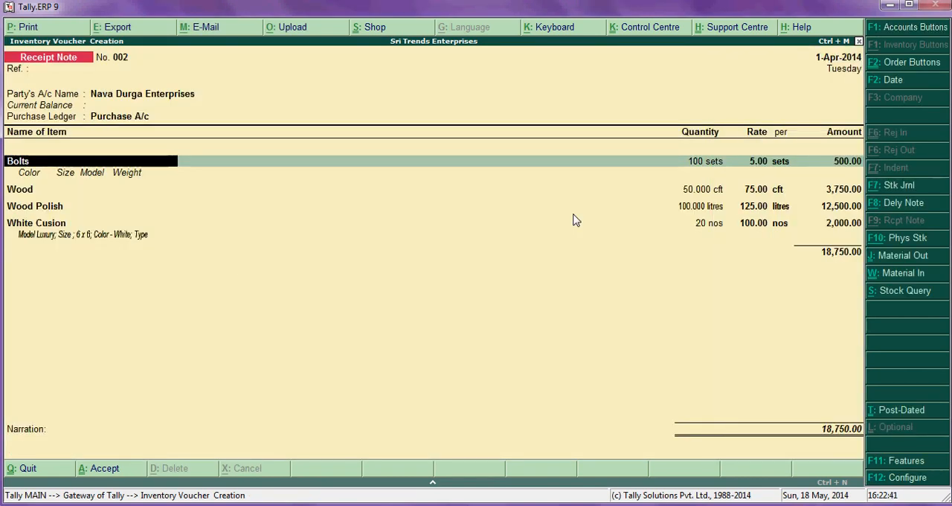
# - Compare the note's items with the first despatch in the Excel worksheet and accept the Bolts, Wood and Wood Polish lines as ordered
pyautogui.hotkey('alt', 'Tab')
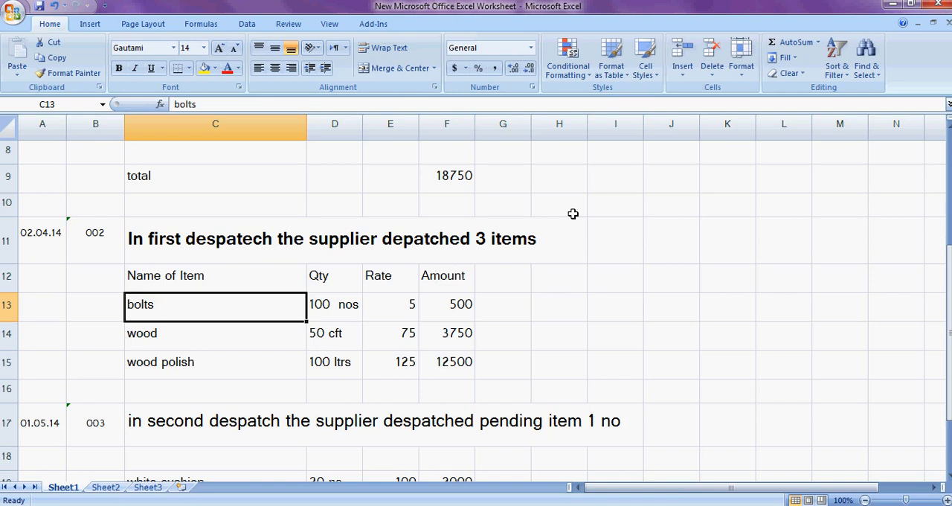
pyautogui.hotkey('alt', 'Tab')
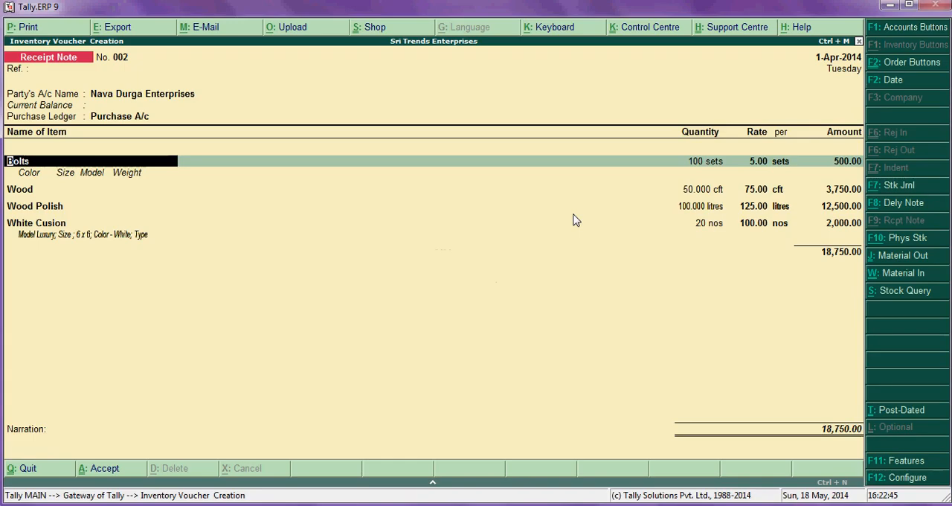
pyautogui.press('Return')
pyautogui.press('Return')
pyautogui.press('Return')
pyautogui.press('Return')
pyautogui.press('Return')
pyautogui.press('Return')
pyautogui.press('Return')
pyautogui.press('Return')
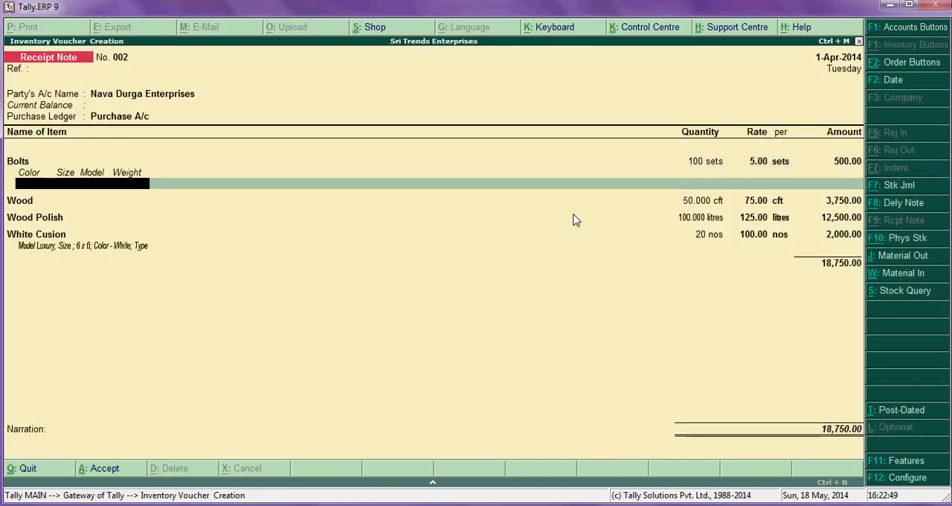
pyautogui.press('Return')
pyautogui.press('Return')
pyautogui.press('Return')
pyautogui.press('Return')
pyautogui.press('Return')
pyautogui.press('Return')
pyautogui.press('Return')
pyautogui.press('Return')
pyautogui.press('Return')
pyautogui.press('Return')
pyautogui.press('Return')
pyautogui.press('Return')
pyautogui.press('Return')
pyautogui.press('Return')
pyautogui.press('Return')
pyautogui.press('Return')
pyautogui.press('Return')
pyautogui.press('Return')
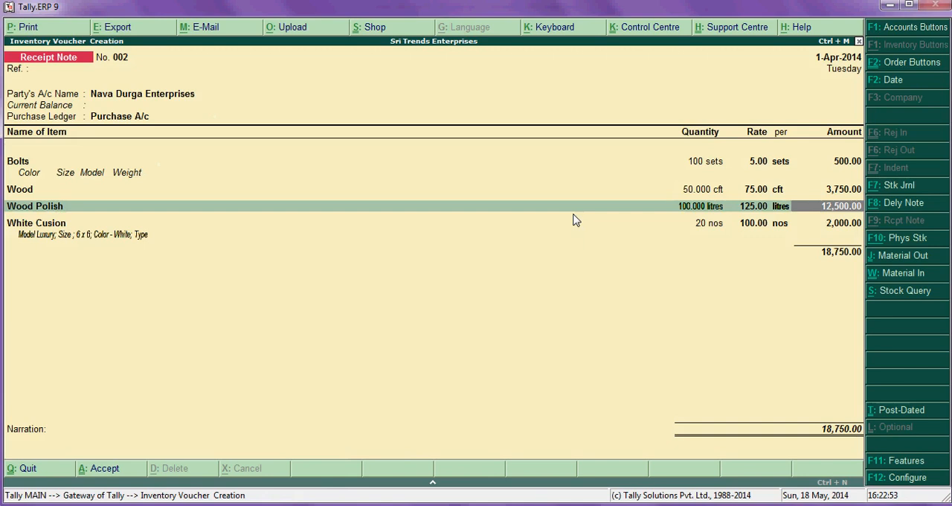
pyautogui.press('Return')
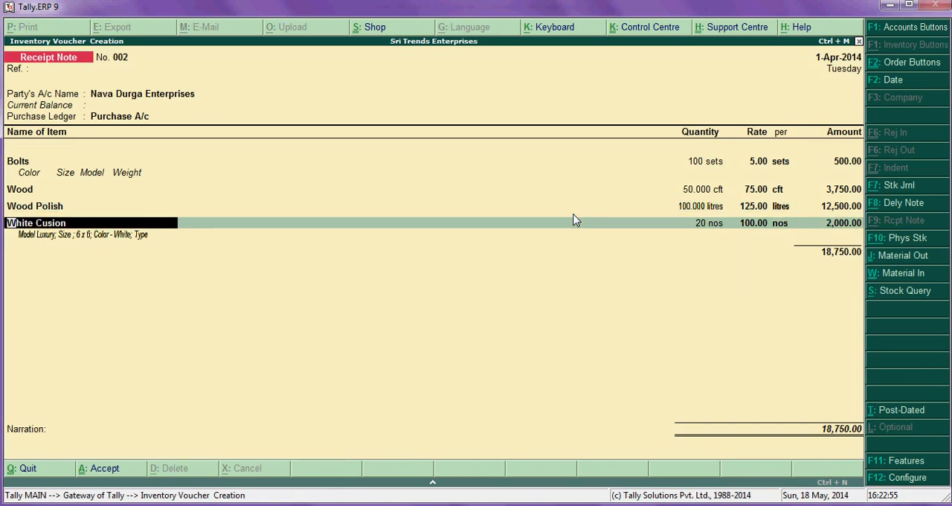
# - Remove White Cusion from the receipt note, then save the note without a narration and leave inventory voucher entry
pyautogui.press('BackSpace')
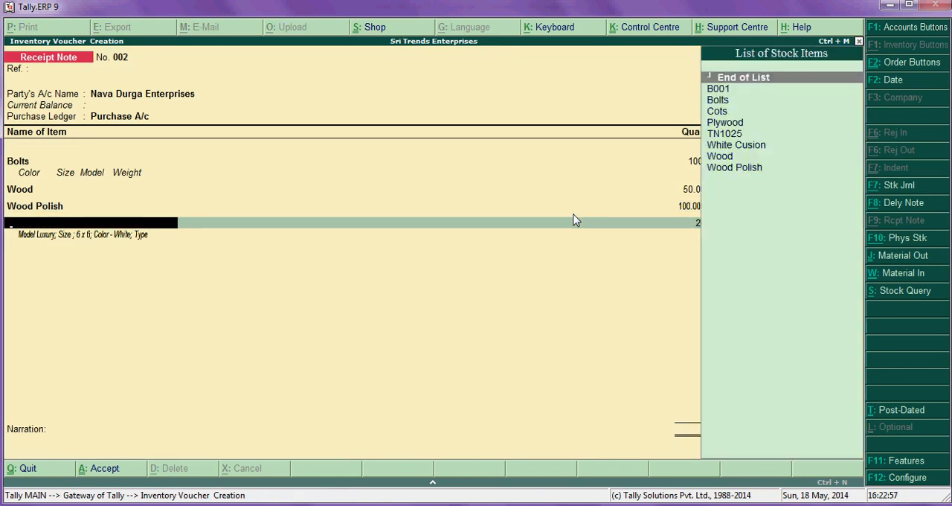
pyautogui.press('Return')
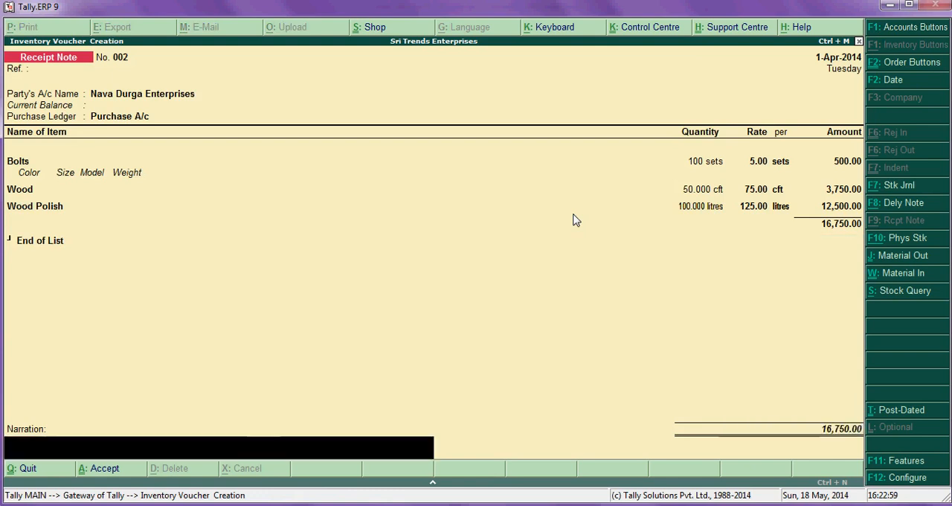
pyautogui.press('Return')
pyautogui.press('Return')
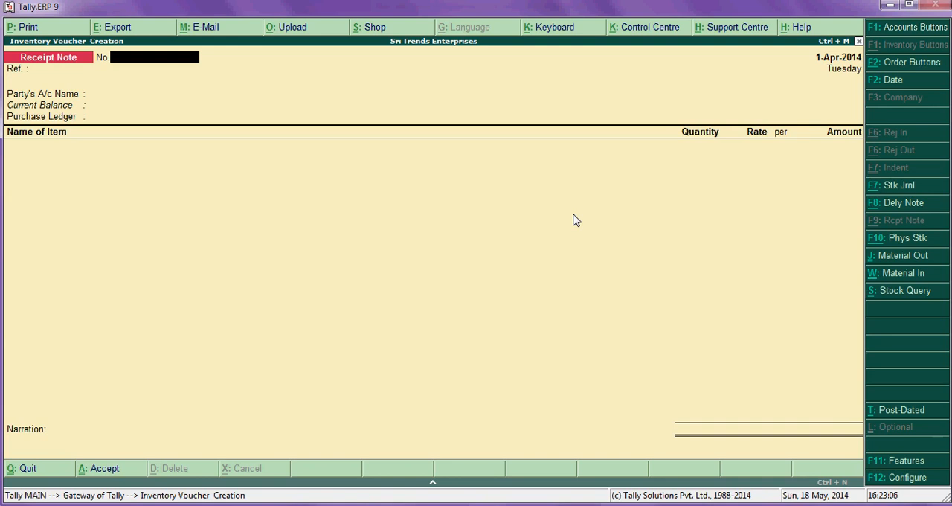
pyautogui.press('Escape')
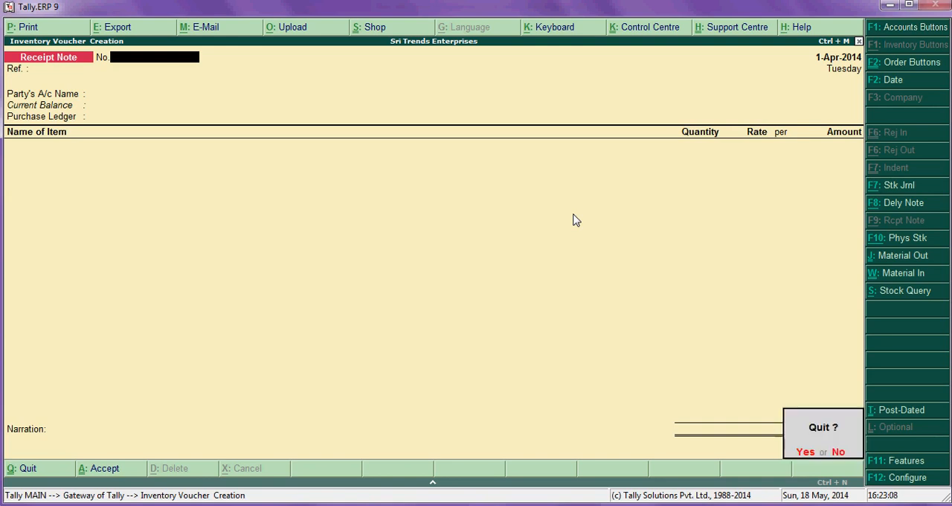
pyautogui.press('Return')
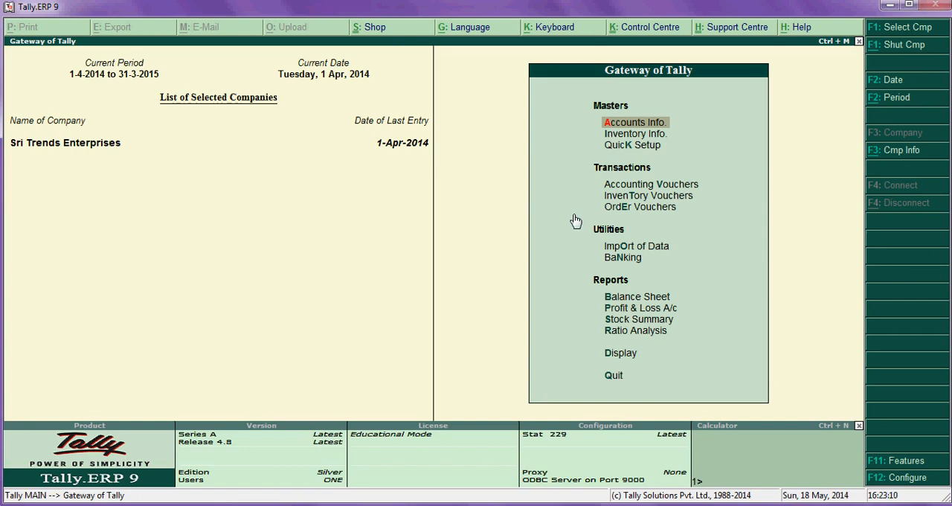
# - Display the purchase order outstandings for all orders from the statements of inventory
pyautogui.press('Down')
pyautogui.press('Down')
pyautogui.press('Down')
pyautogui.press('Down')
pyautogui.press('Down')
pyautogui.press('Down')
pyautogui.press('Down')
pyautogui.press('Down')
pyautogui.press('Down')
pyautogui.press('Down')
pyautogui.press('Down')
pyautogui.press('Down')
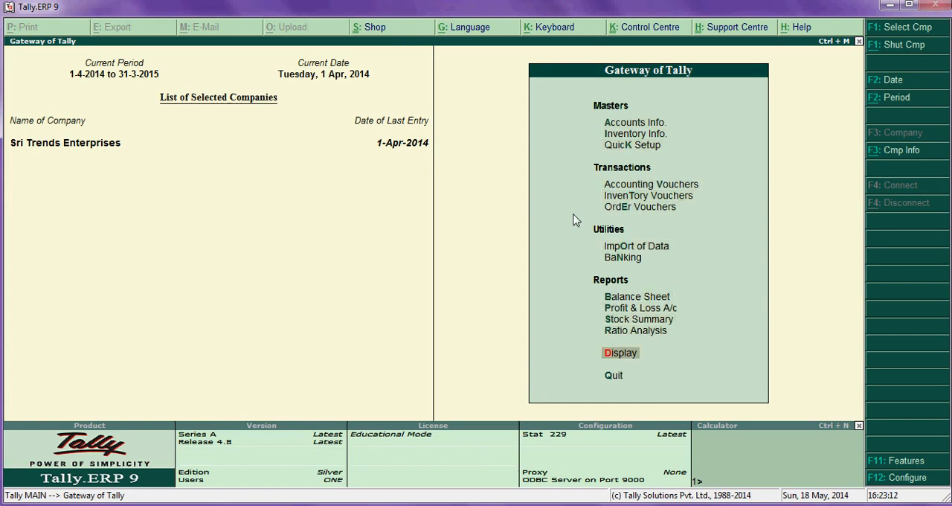
pyautogui.press('Return')
pyautogui.press('Down')
pyautogui.press('Down')
pyautogui.press('Down')
pyautogui.press('Down')
pyautogui.press('Down')
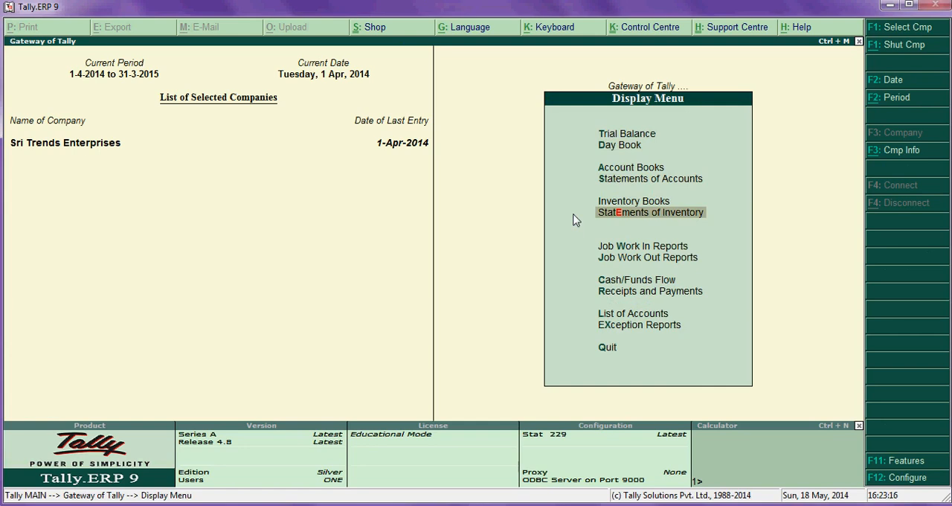
pyautogui.press('Return')
pyautogui.press('Down')
pyautogui.press('Down')
pyautogui.press('Down')
pyautogui.press('Down')
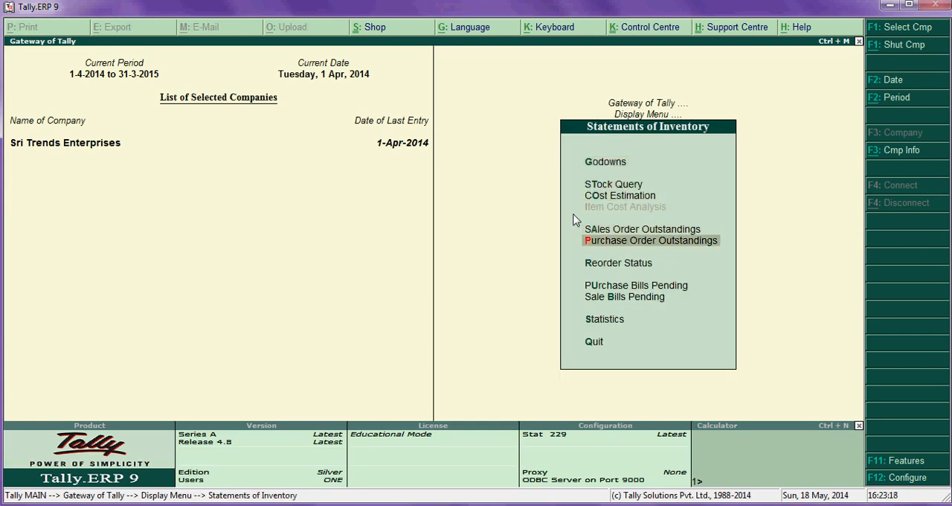
pyautogui.press('Down')
pyautogui.press('Down')
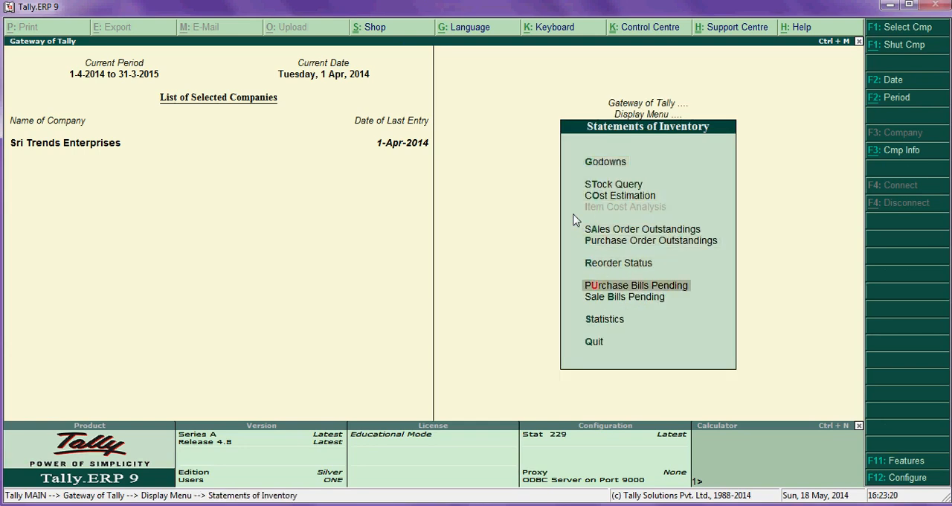
pyautogui.press('Up')
pyautogui.press('Up')
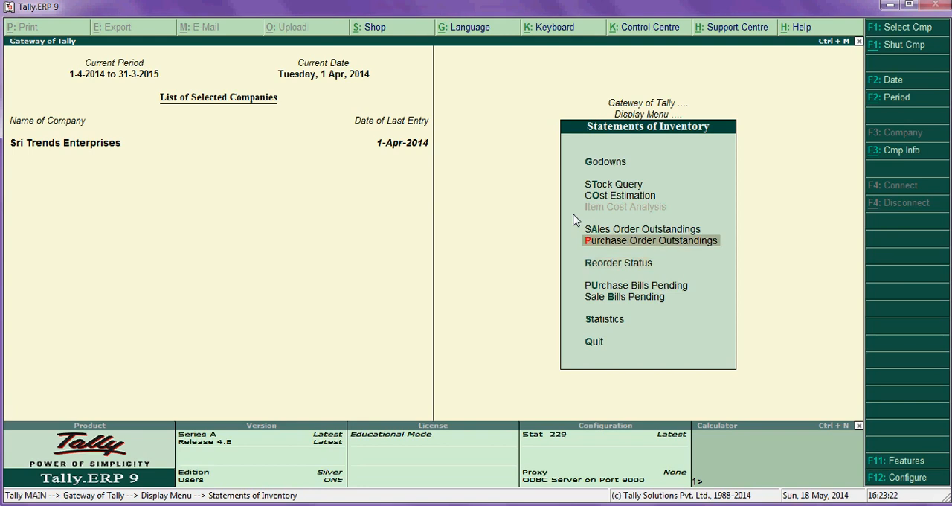
pyautogui.press('Return')
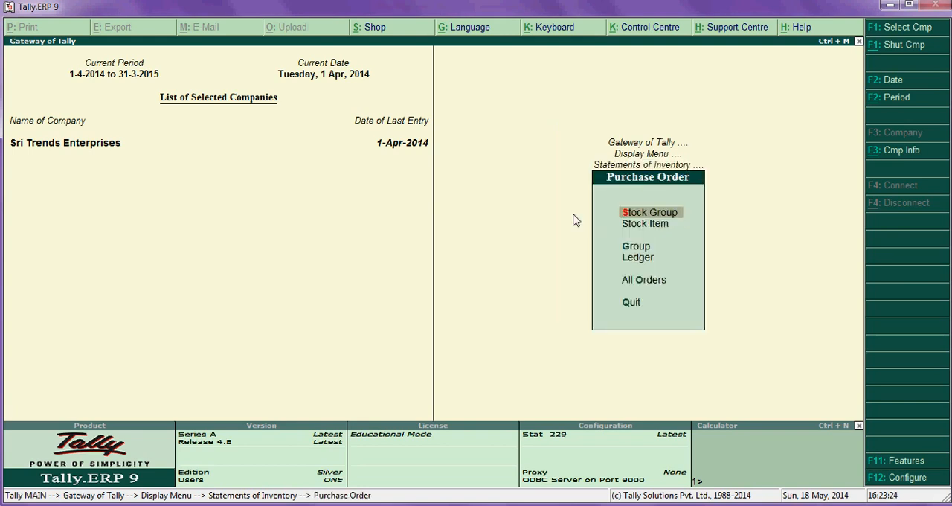
pyautogui.press('Down')
pyautogui.press('Down')
pyautogui.press('Down')
pyautogui.press('Down')
pyautogui.press('Return')
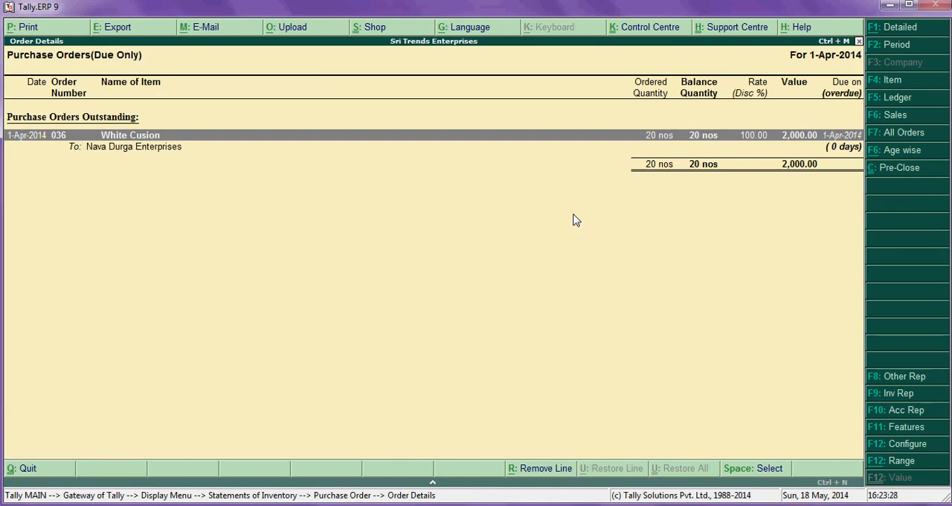
# - Expand the outstanding White Cusion line and open its source purchase order 036
pyautogui.hotkey('shift', 'Return')
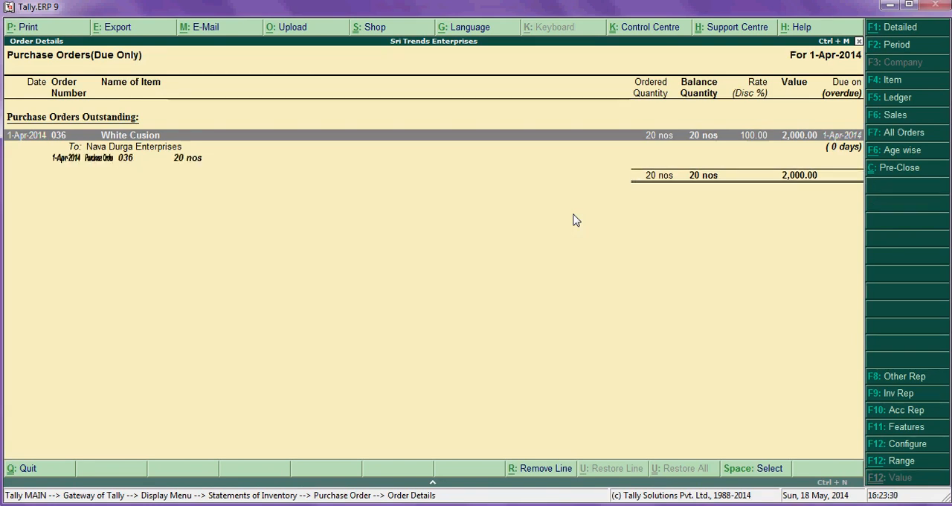
pyautogui.press('Down')
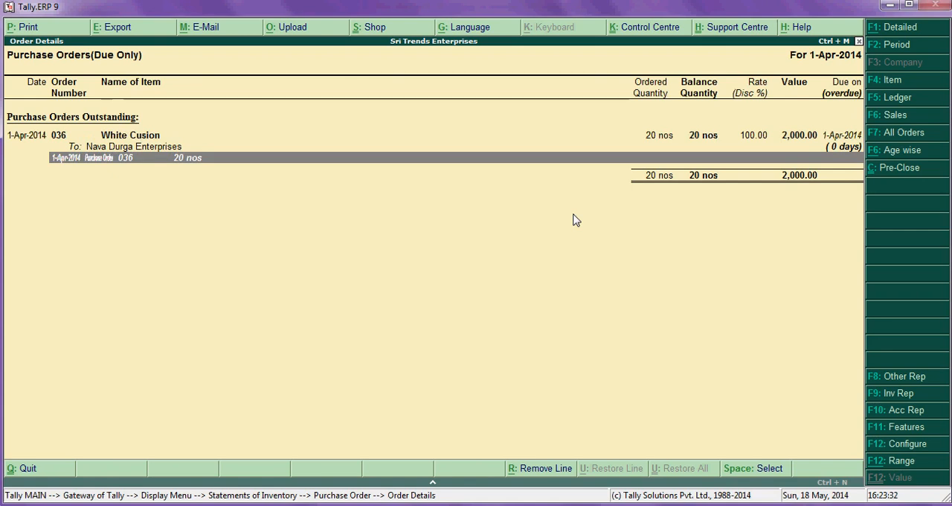
pyautogui.press('Return')
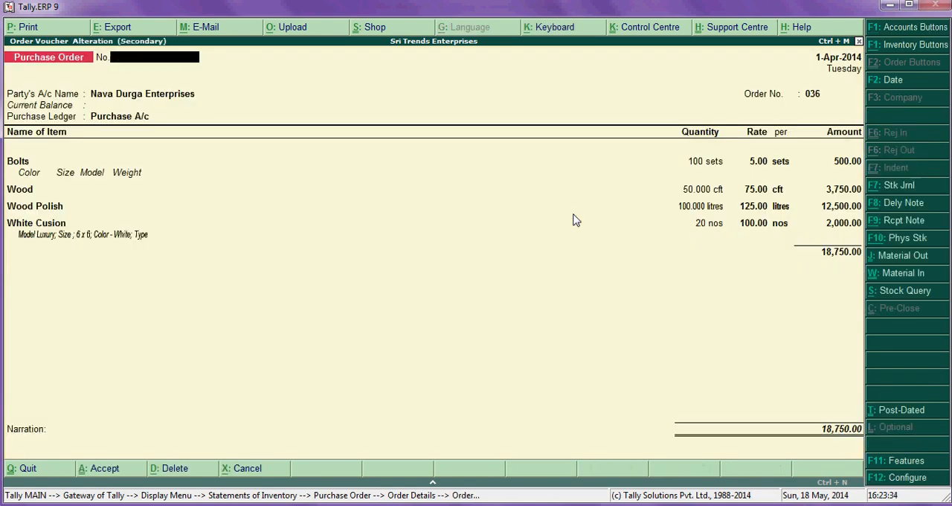
# - Close purchase order 036 and configure the order details report to show cleared purchase orders as well
pyautogui.press('Escape')
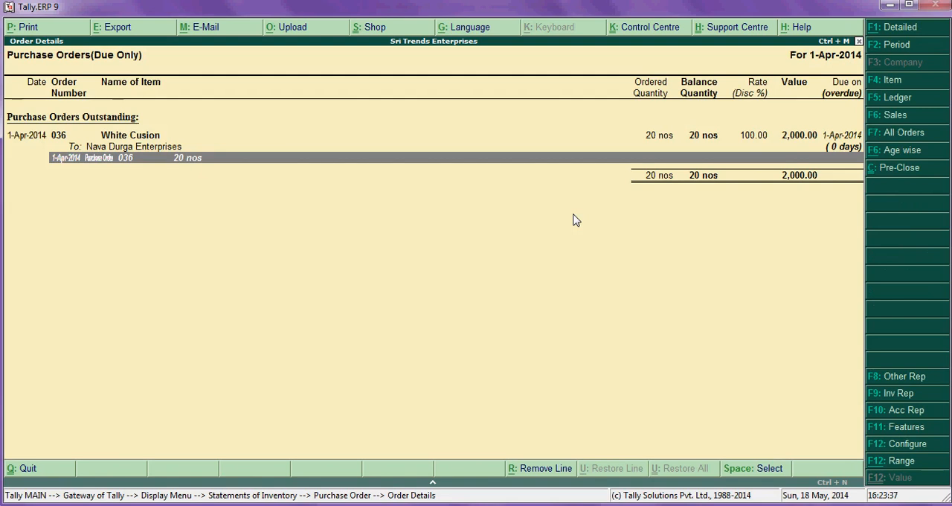
pyautogui.click(914, 449)
pyautogui.press('Return')
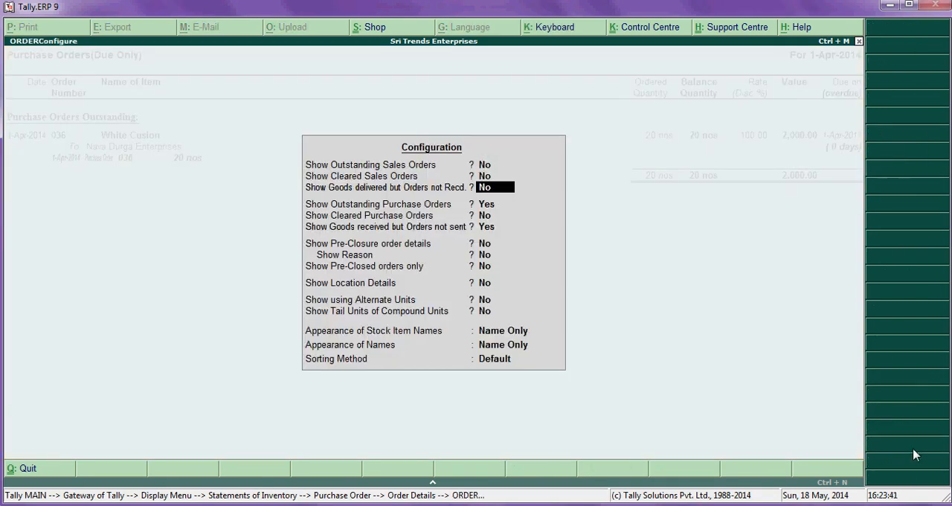
pyautogui.press('Return')
pyautogui.press('Return')
pyautogui.press('Return')
pyautogui.write('y')
pyautogui.press('Return')
pyautogui.press('Return')
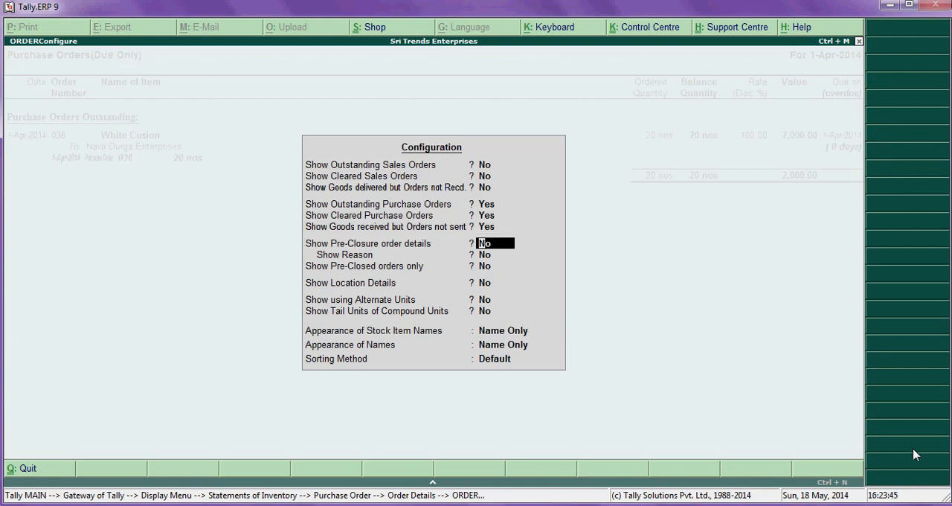
pyautogui.press('Return')
pyautogui.press('Return')
pyautogui.press('Return')
pyautogui.press('Return')
pyautogui.press('Return')
pyautogui.press('Return')
pyautogui.press('Return')
pyautogui.press('Return')
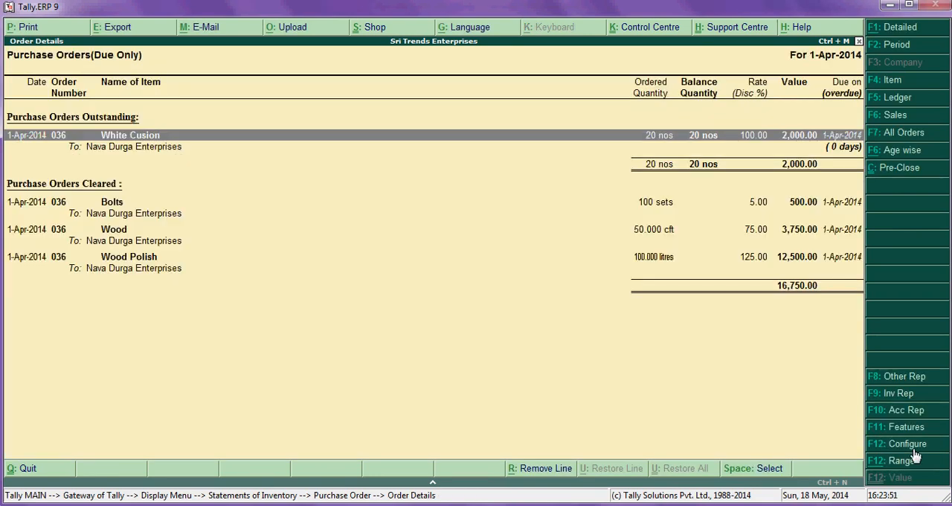
# - Compare the outstanding White Cusion line with the cleared Bolts, Wood and Wood Polish lines of order 036
pyautogui.press('Down')
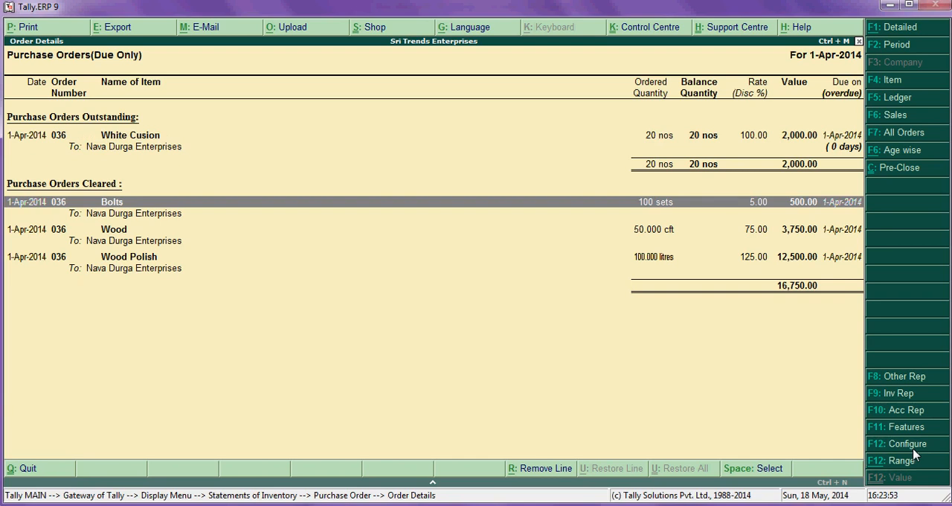
pyautogui.press('Up')
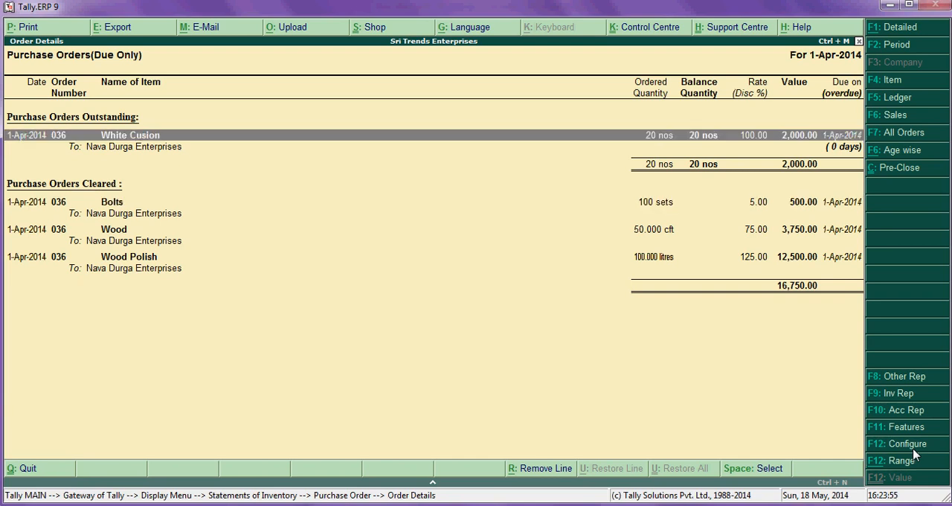
pyautogui.press('Down')
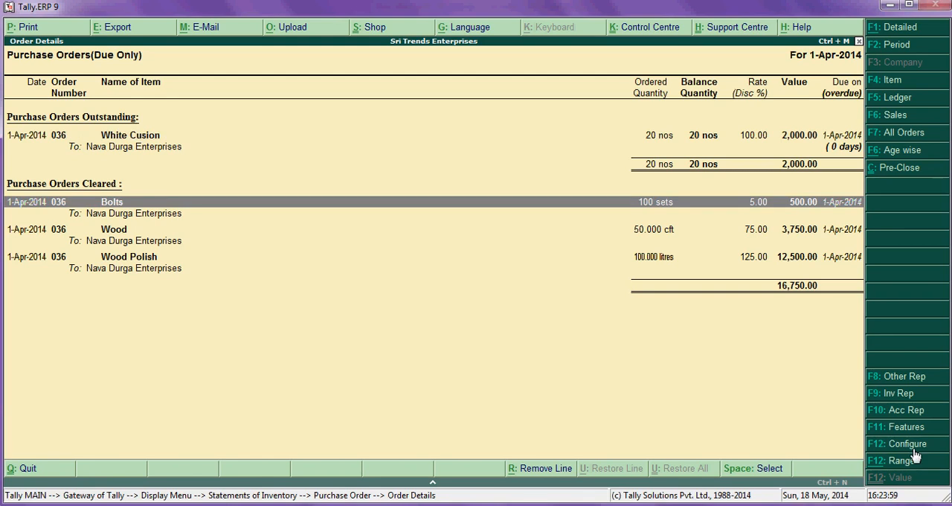
pyautogui.press('Down')
pyautogui.press('Down')
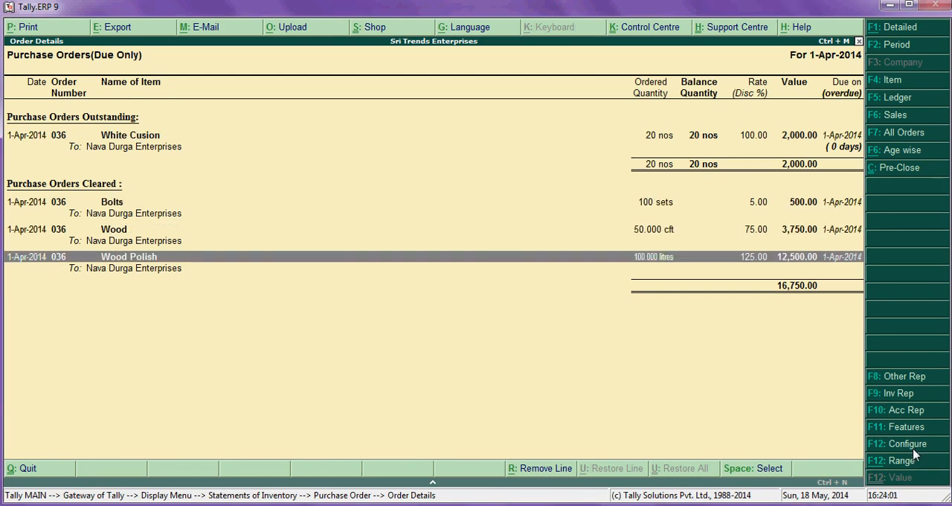
pyautogui.press('Up')
pyautogui.press('Up')
pyautogui.press('Up')
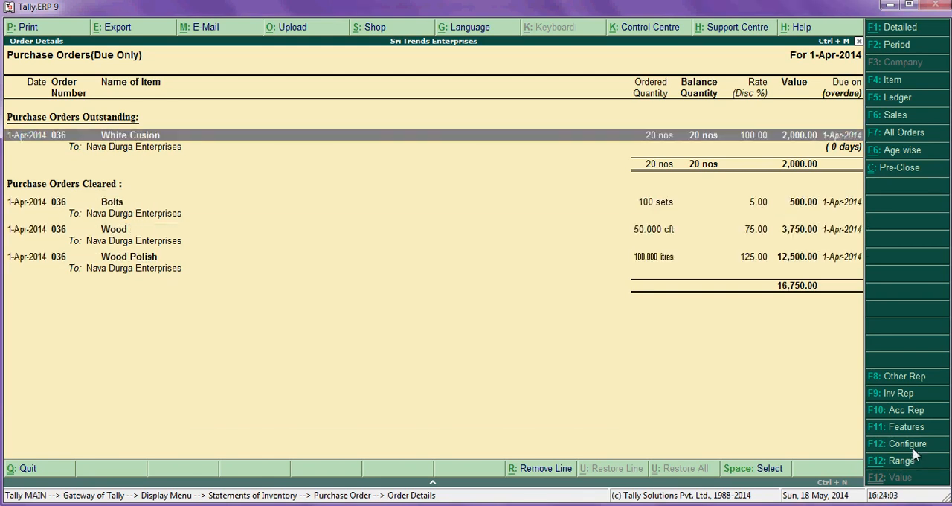
pyautogui.press('Down')
pyautogui.press('Down')
pyautogui.press('Down')
pyautogui.press('Up')
pyautogui.press('Up')
pyautogui.press('Up')
pyautogui.press('Down')
pyautogui.press('Down')
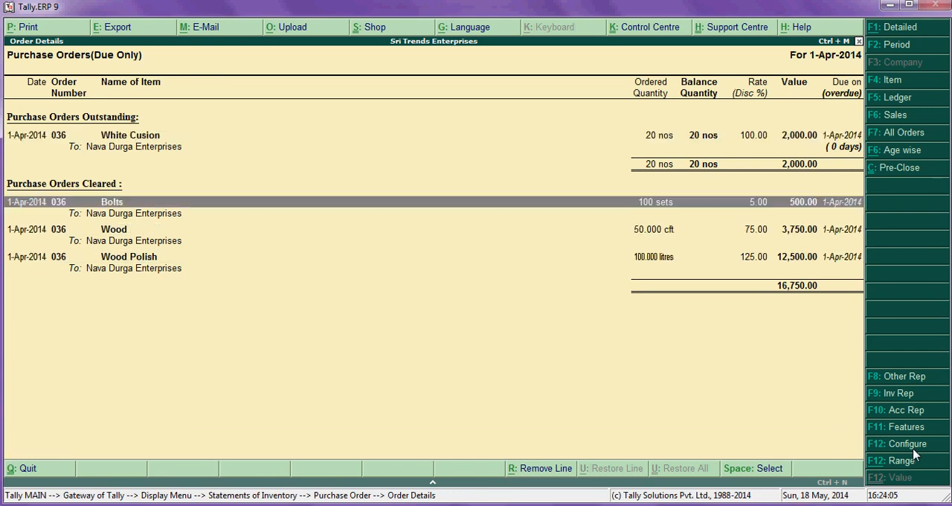
pyautogui.press('Up')
pyautogui.press('Up')
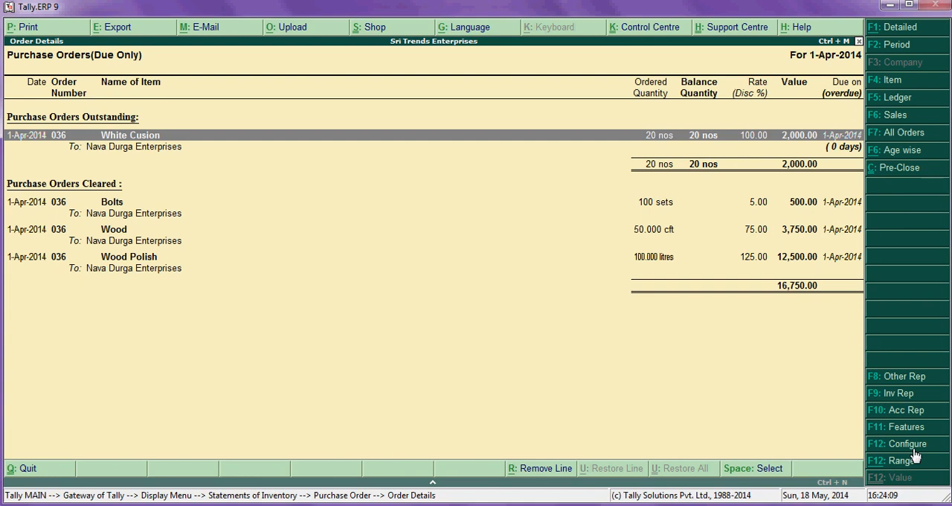
pyautogui.press('Down')
pyautogui.press('Down')
pyautogui.press('Down')
pyautogui.press('Up')
pyautogui.press('Up')
pyautogui.press('Up')
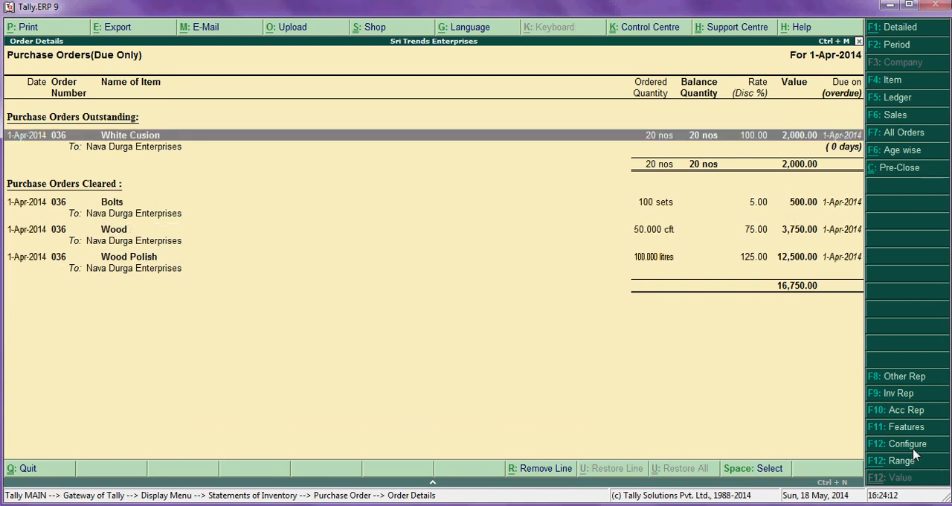
# - Open the source purchase order of the outstanding White Cusion line, then return to the purchase order report choices
pyautogui.press('Return')
pyautogui.press('Down')
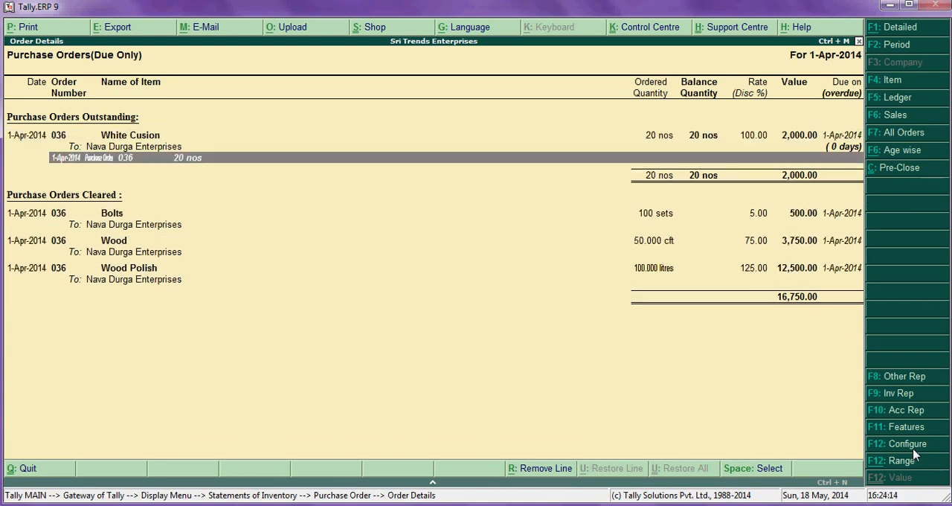
pyautogui.press('Return')
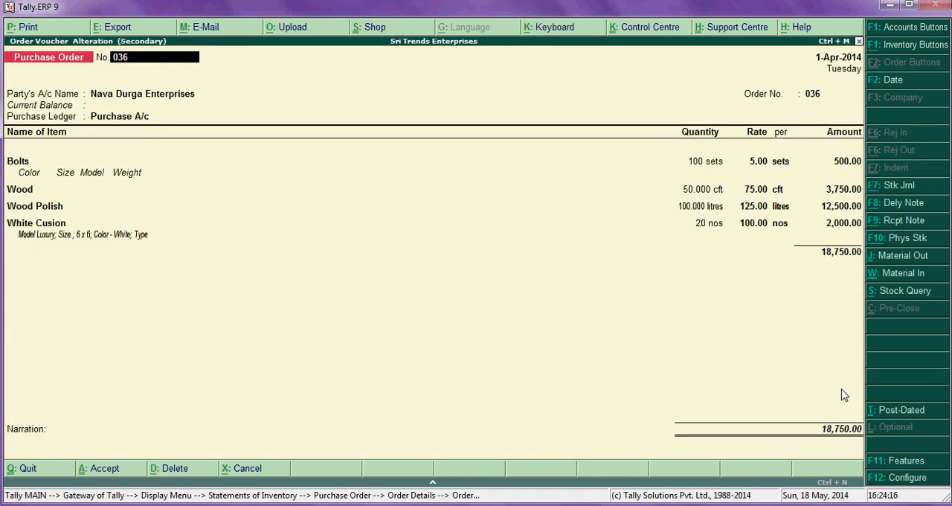
pyautogui.press('Escape')
pyautogui.press('Return')
pyautogui.press('Escape')
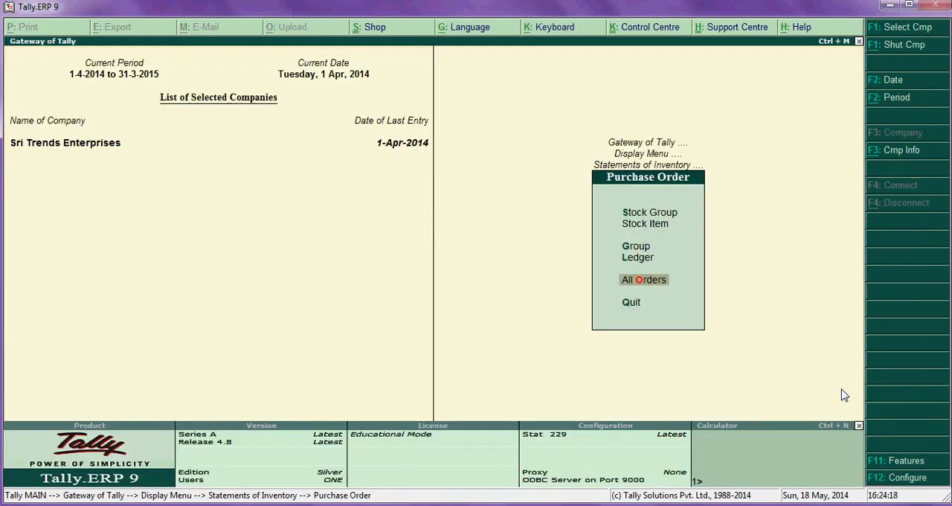
# - Display the purchase order outstandings of the Nava Durga Enterprises ledger, inspect the White Cusion order details, then close the report
pyautogui.press('Up')
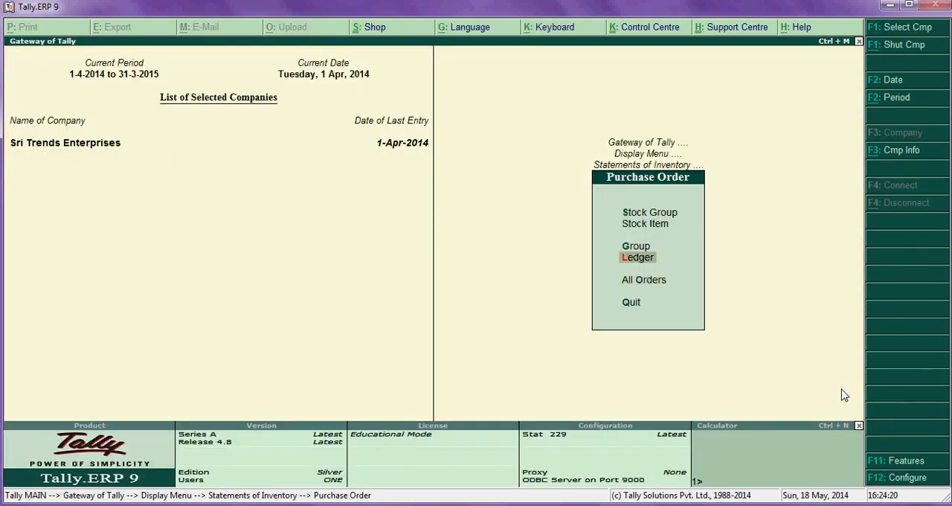
pyautogui.press('Return')
pyautogui.press('Down')
pyautogui.press('Down')
pyautogui.press('Down')
pyautogui.press('Down')
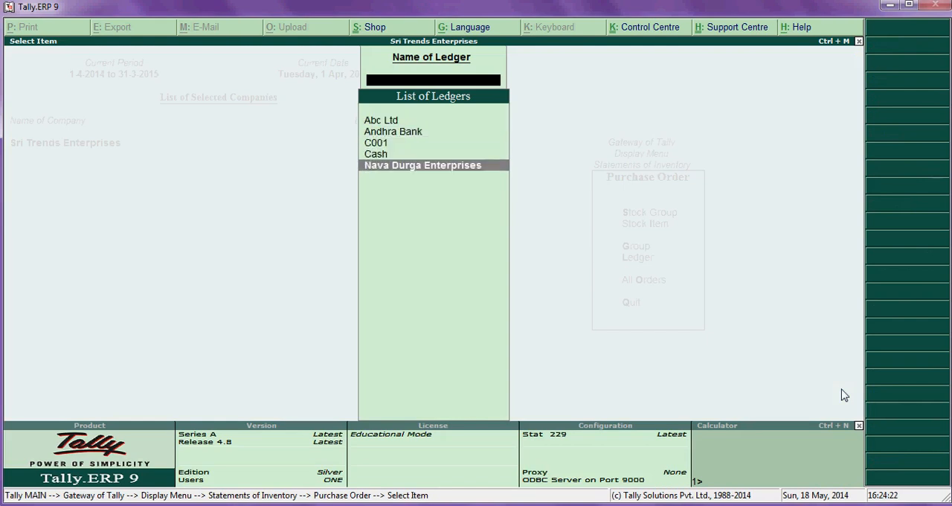
pyautogui.press('Return')
pyautogui.press('Return')
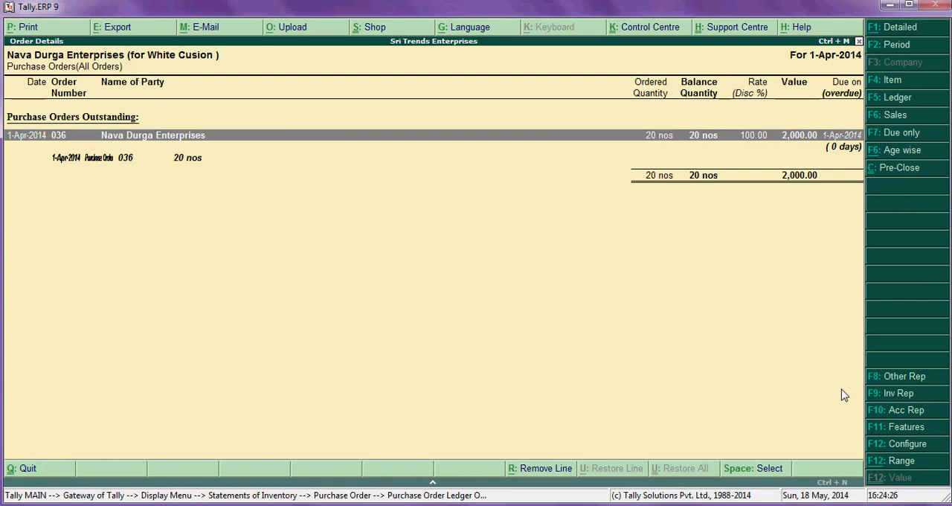
pyautogui.press('Down')
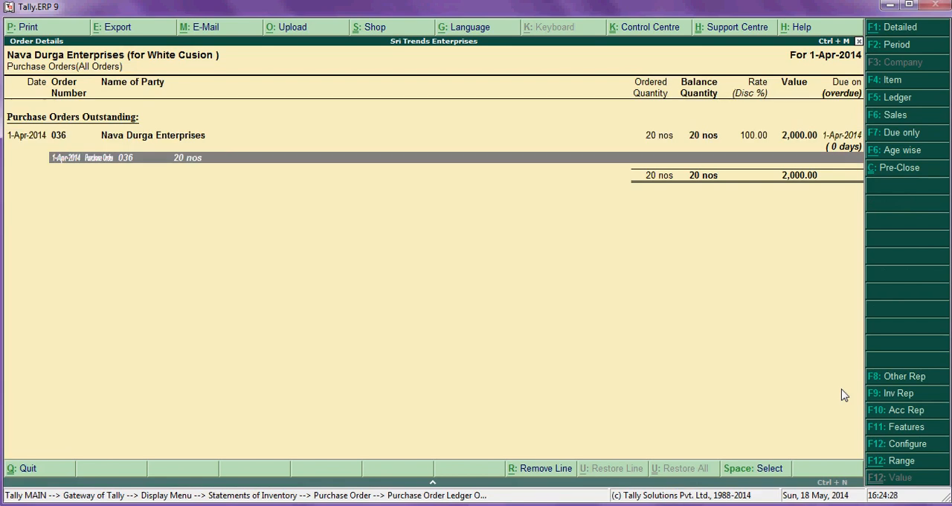
pyautogui.press('Escape')
pyautogui.press('Escape')
pyautogui.press('Escape')
pyautogui.press('Escape')
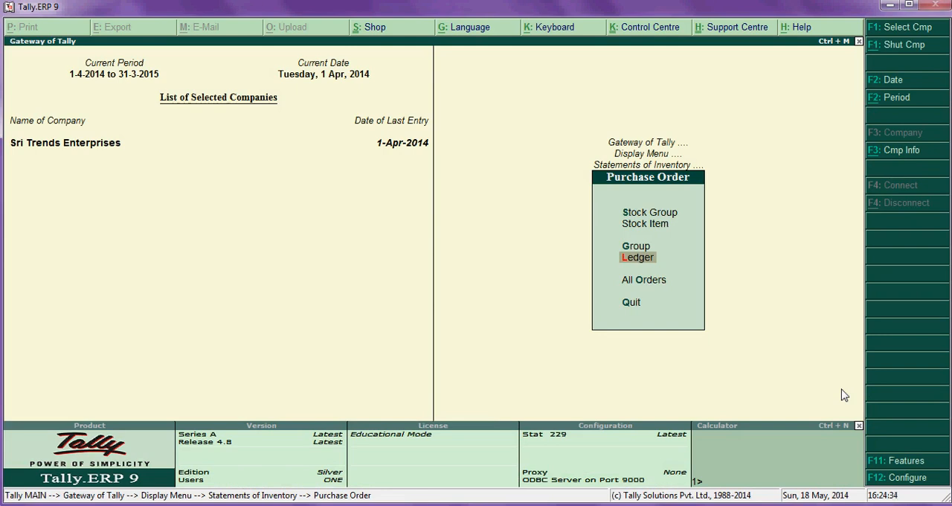
# - Display the purchase order outstandings for the stock item Bolts
pyautogui.press('Up')
pyautogui.press('Up')
pyautogui.press('Return')
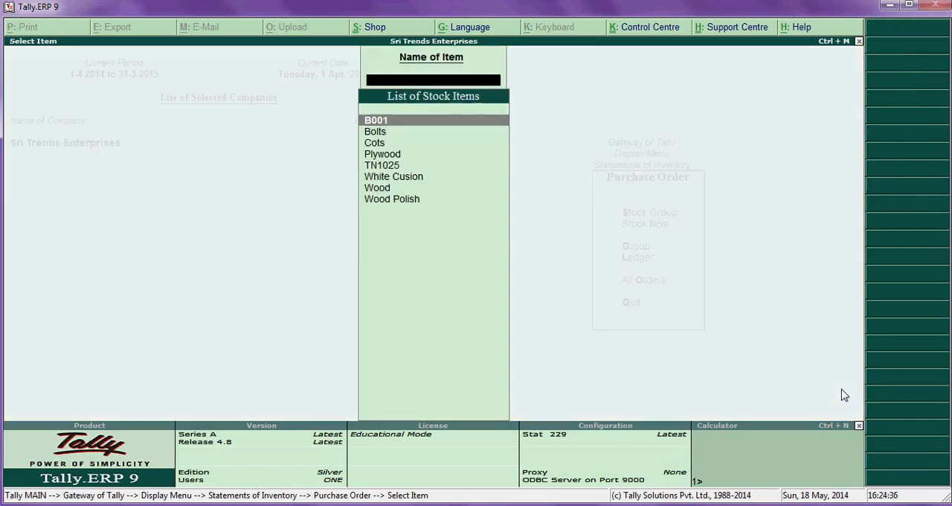
pyautogui.press('Down')
pyautogui.press('Return')
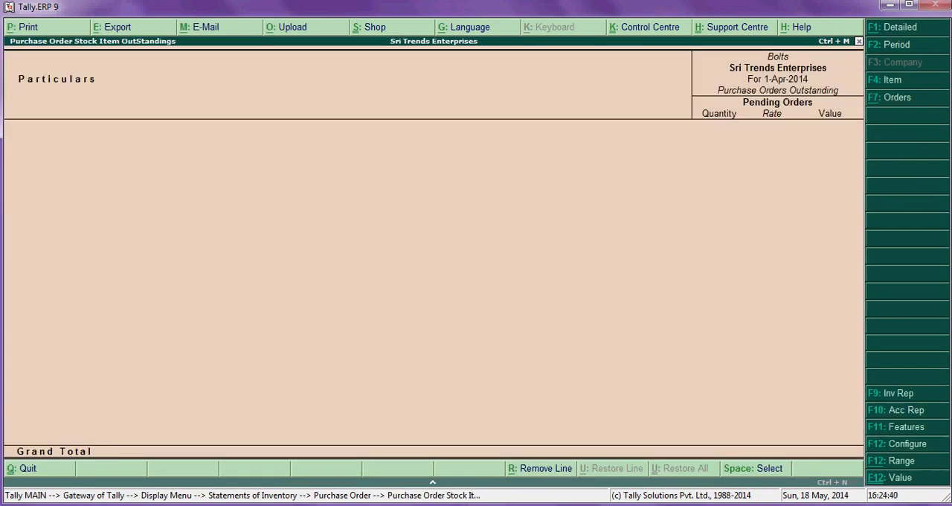
# - Configure the Bolts report to show opening orders, orders booked, cleared orders and all items including zero balances
pyautogui.click(920, 448)
pyautogui.press('Return')
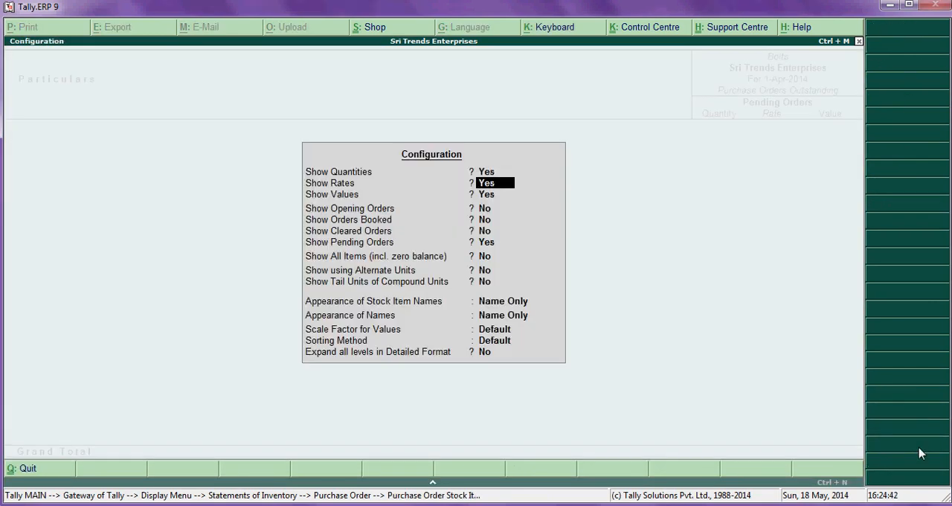
pyautogui.press('Return')
pyautogui.press('Return')
pyautogui.write('y')
pyautogui.press('Return')
pyautogui.write('y')
pyautogui.press('Return')
pyautogui.write('y')
pyautogui.press('Return')
pyautogui.press('Return')
pyautogui.write('y')
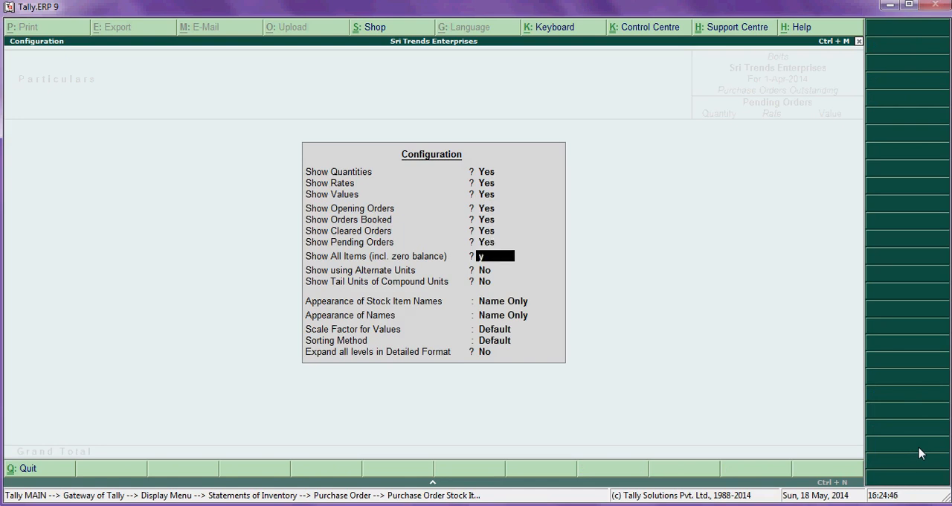
pyautogui.press('Return')
pyautogui.press('Return')
pyautogui.press('Return')
pyautogui.press('Return')
pyautogui.press('Return')
pyautogui.press('Return')
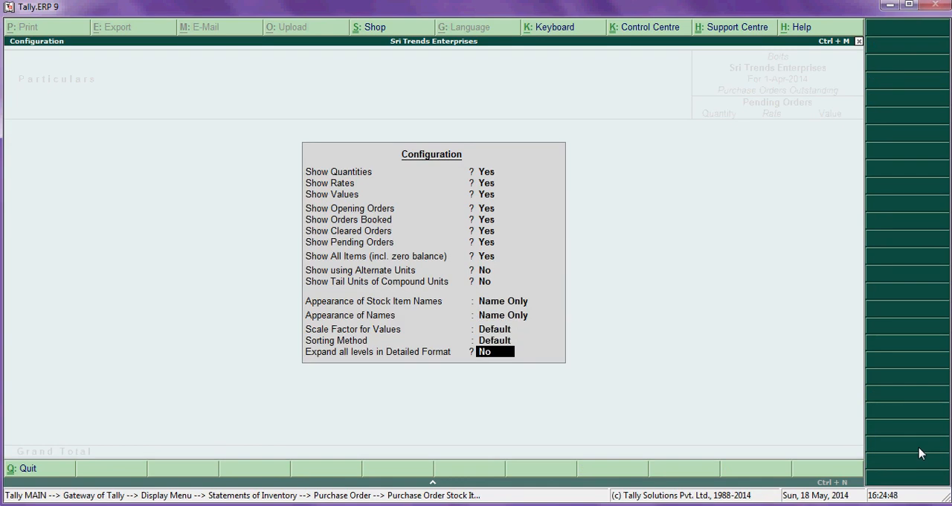
pyautogui.press('Return')
pyautogui.press('Return')
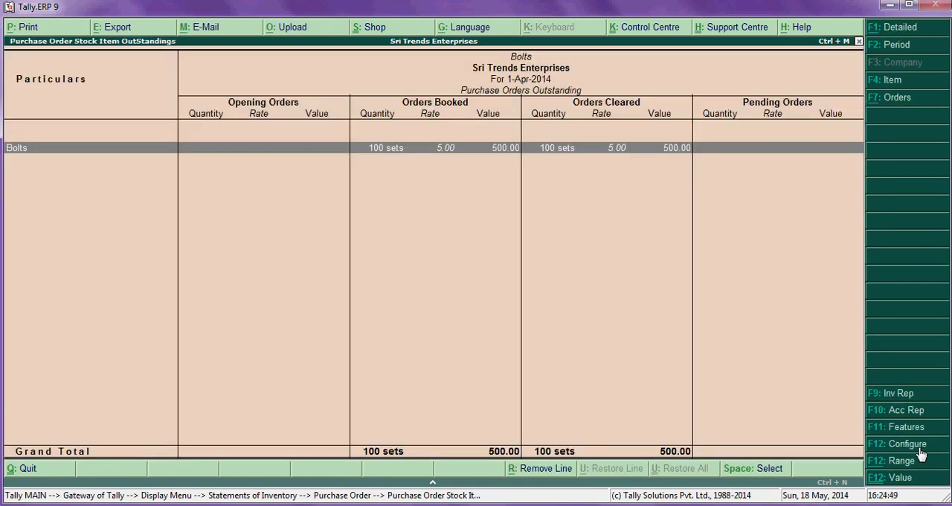
# - Close the Bolts order report and return to the Gateway of Tally
pyautogui.press('Return')
pyautogui.press('Escape')
pyautogui.press('Escape')
pyautogui.press('Escape')
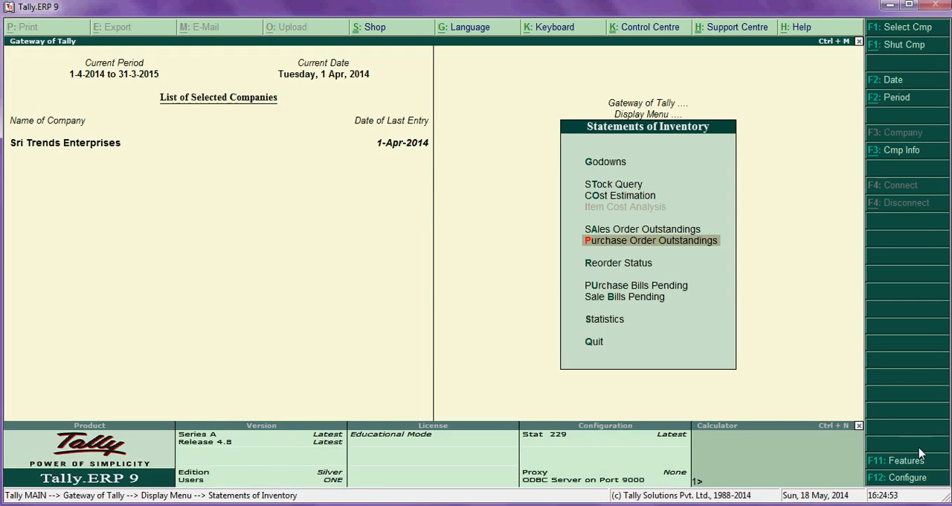
pyautogui.press('Escape')
pyautogui.press('Escape')
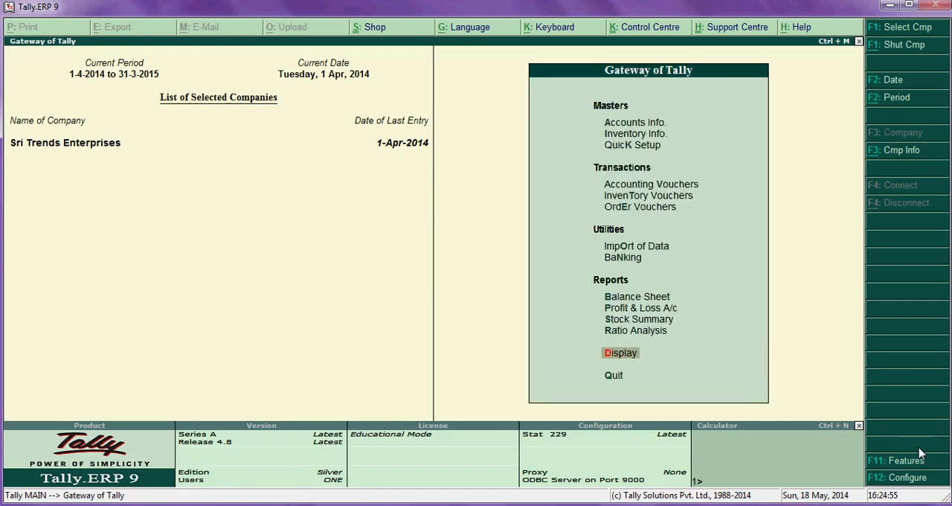
# - Display the Purchase Bills Pending report from the statements of inventory
pyautogui.press('Return')
pyautogui.press('Down')
pyautogui.press('Down')
pyautogui.press('Down')
pyautogui.press('Down')
pyautogui.press('Down')
pyautogui.press('Down')
pyautogui.press('Up')
pyautogui.press('Return')
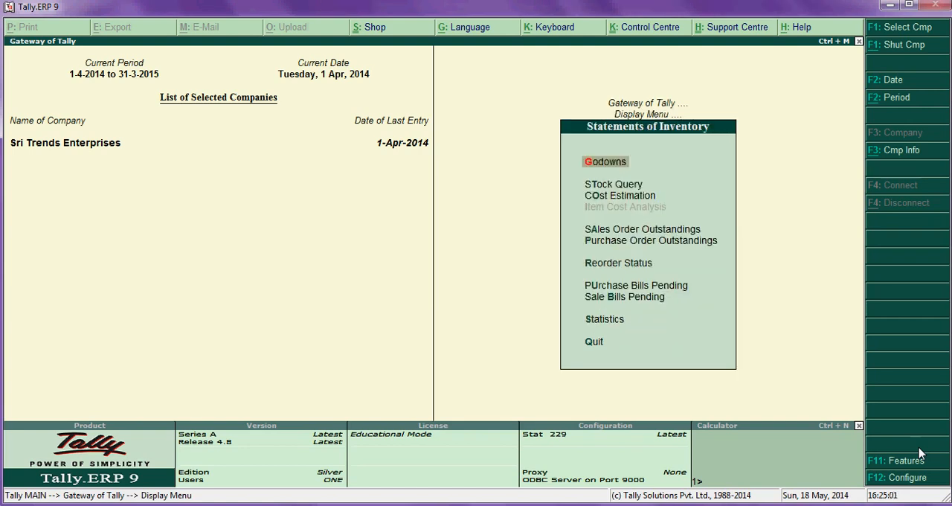
pyautogui.press('Down')
pyautogui.press('Down')
pyautogui.press('Down')
pyautogui.press('Down')
pyautogui.press('Down')
pyautogui.press('Down')
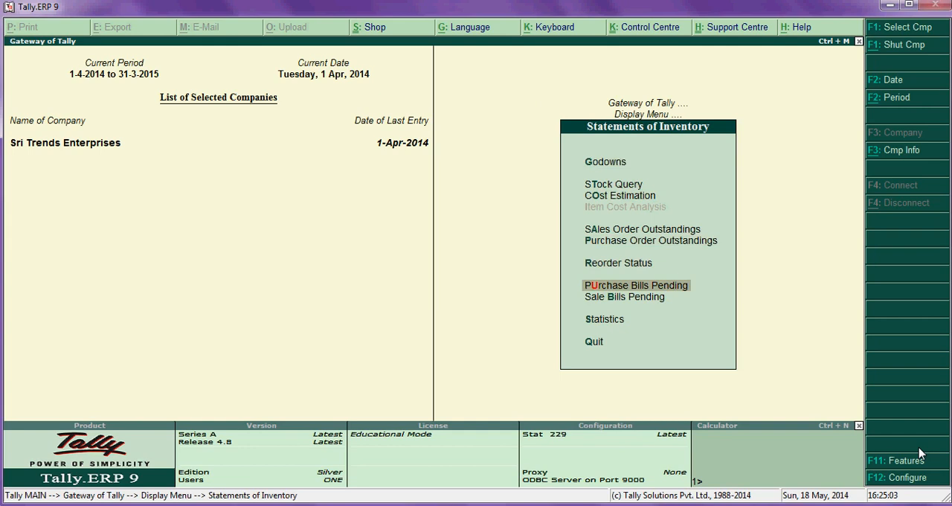
pyautogui.press('Return')
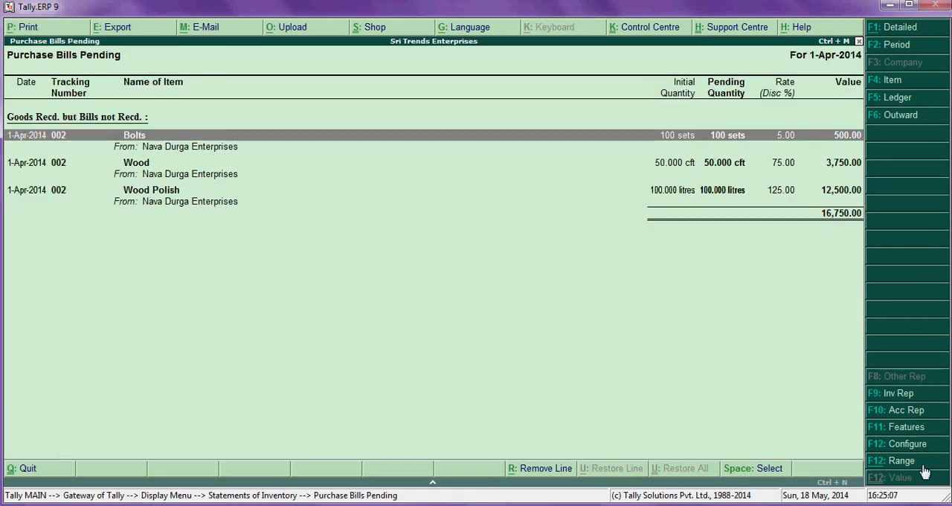
# - Configure the pending bills report to show outstanding and cleared sales bills, bills made but goods not delivered, and outstanding and cleared job work material bills
pyautogui.click(912, 446)
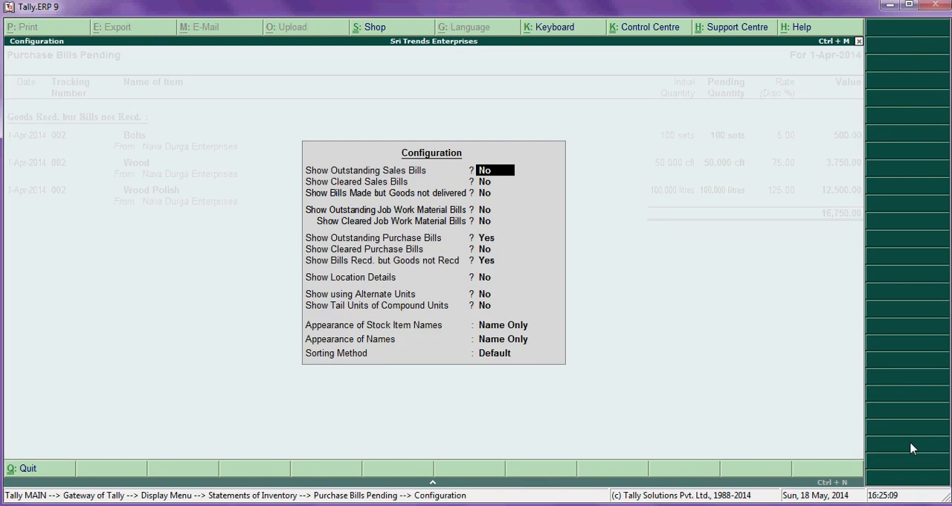
pyautogui.press('y')
pyautogui.press('y')
pyautogui.press('y')
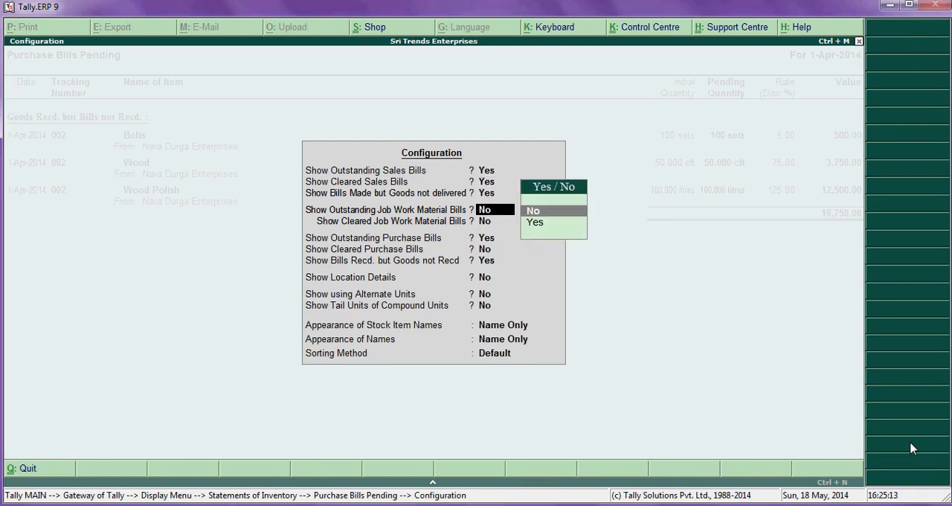
pyautogui.press('y')
pyautogui.press('y')
# - Turn on cleared purchase bills in the pending bills report and accept the remaining configuration options unchanged
pyautogui.press('Return')
pyautogui.press('Return')
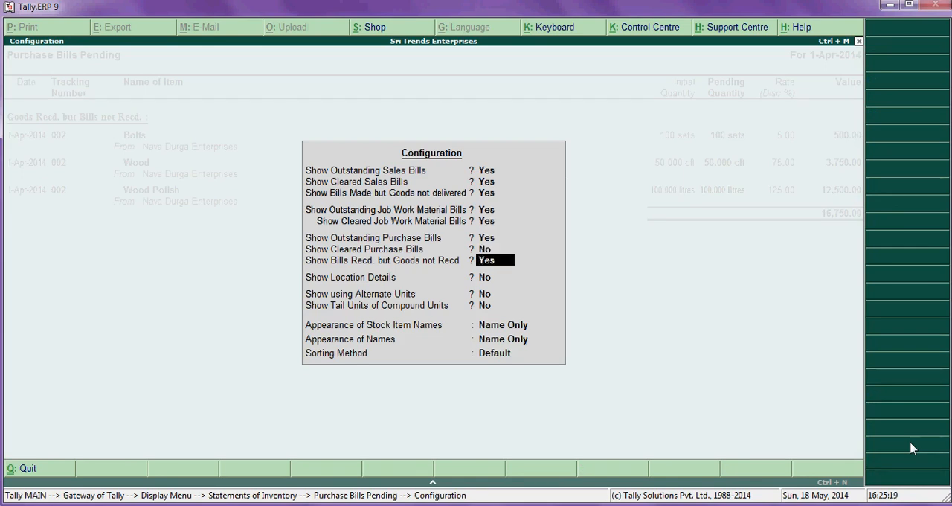
pyautogui.press('Up')
pyautogui.press('y')
pyautogui.press('Return')
pyautogui.press('Return')
pyautogui.press('Return')
pyautogui.press('Return')
pyautogui.press('Return')
pyautogui.press('Return')
pyautogui.press('Return')
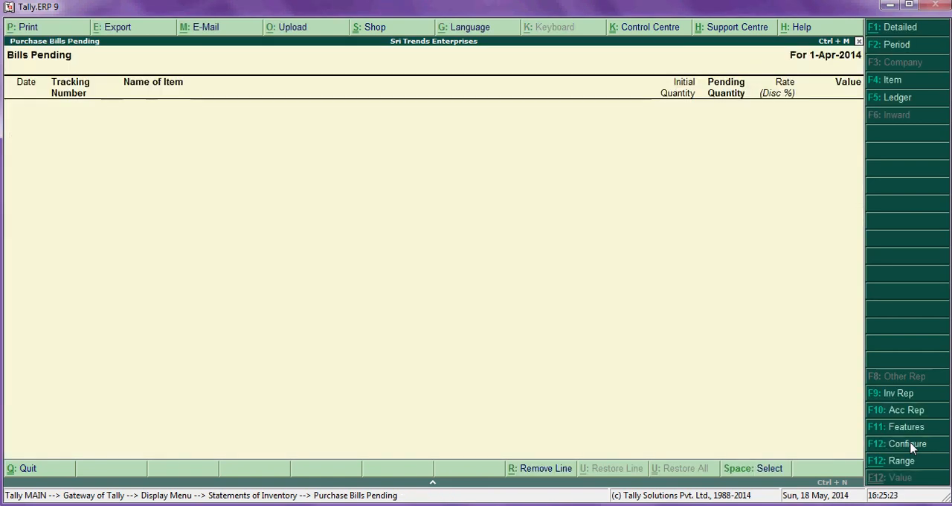
# - Leave the pending purchase bills report and display all orders under Purchase Order Outstandings in the statements of inventory
pyautogui.press('Escape')
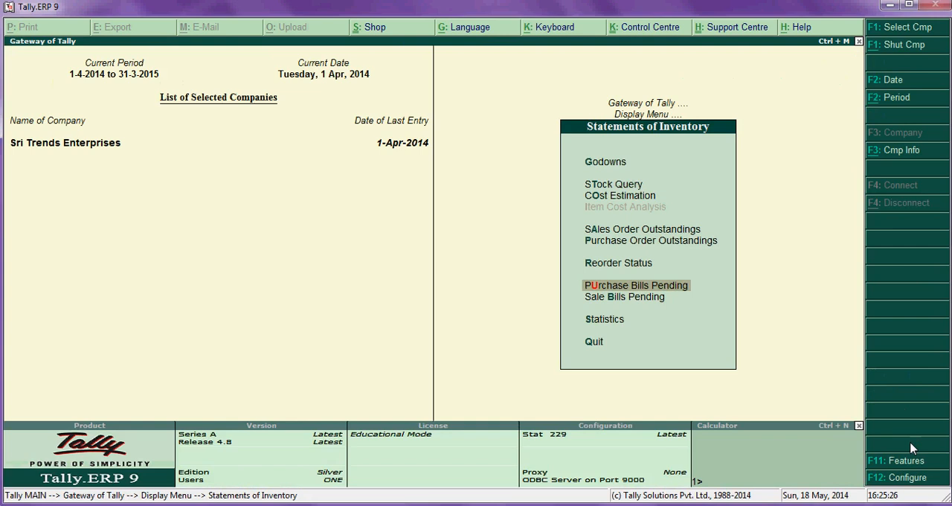
pyautogui.press('Return')
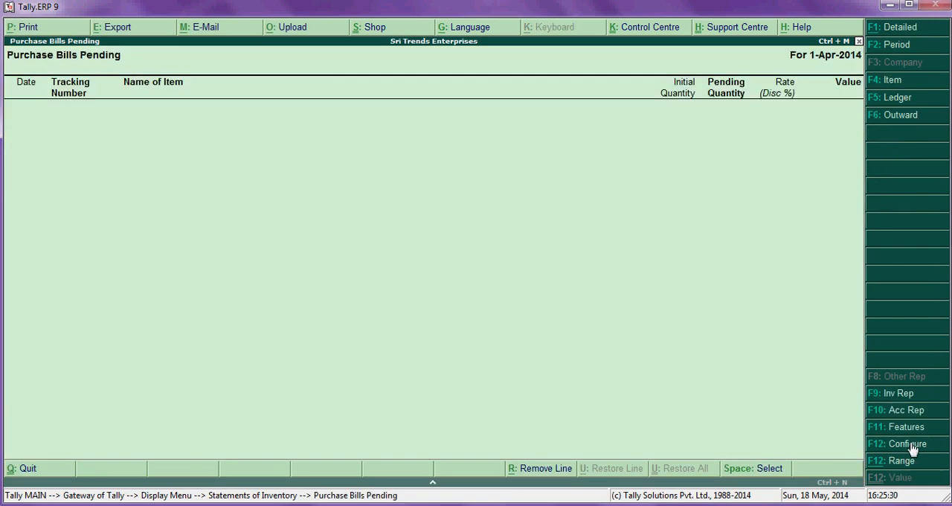
pyautogui.press('Escape')
pyautogui.press('Up')
pyautogui.press('Up')
pyautogui.press('Up')
pyautogui.press('Down')
pyautogui.press('Return')
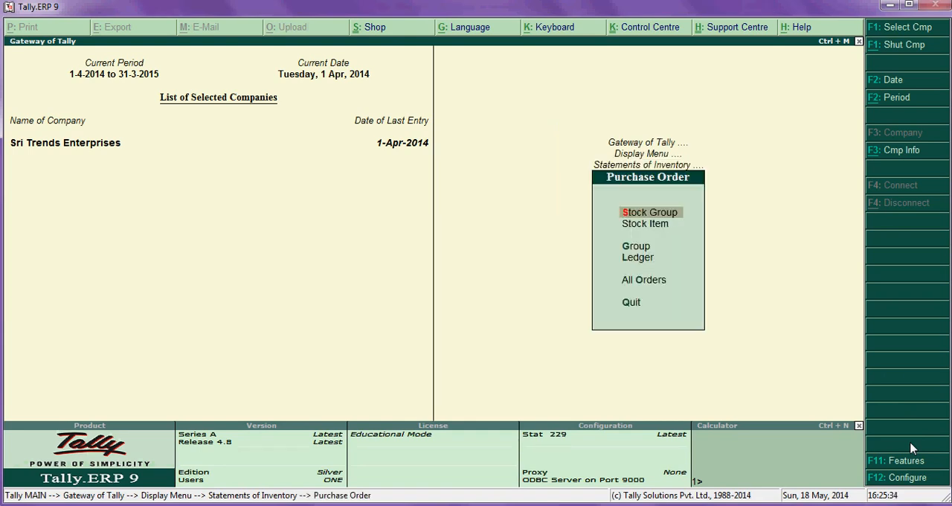
pyautogui.press('Down')
pyautogui.press('Down')
pyautogui.press('Down')
pyautogui.press('Down')
pyautogui.press('Return')
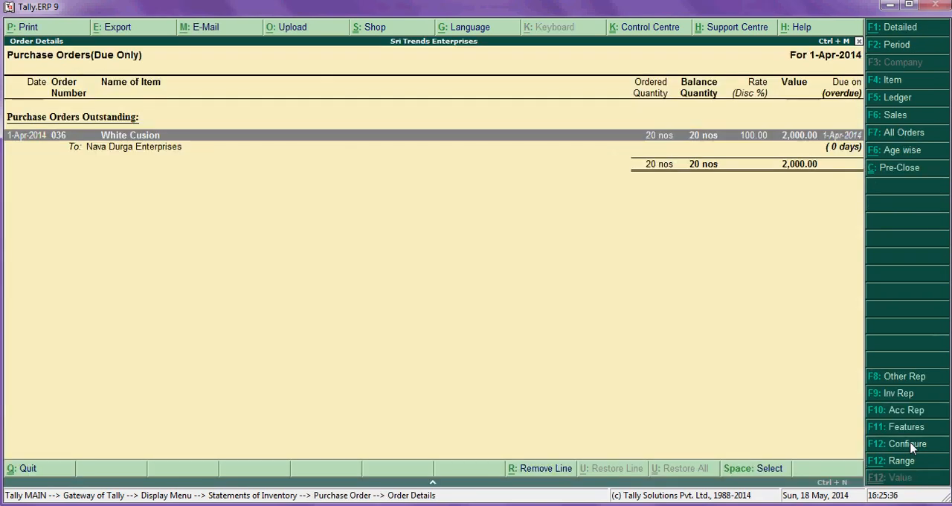
# - Expand the outstanding White Cusion order line, inspect its purchase order voucher and quit the voucher
pyautogui.hotkey('shift', 'Return')
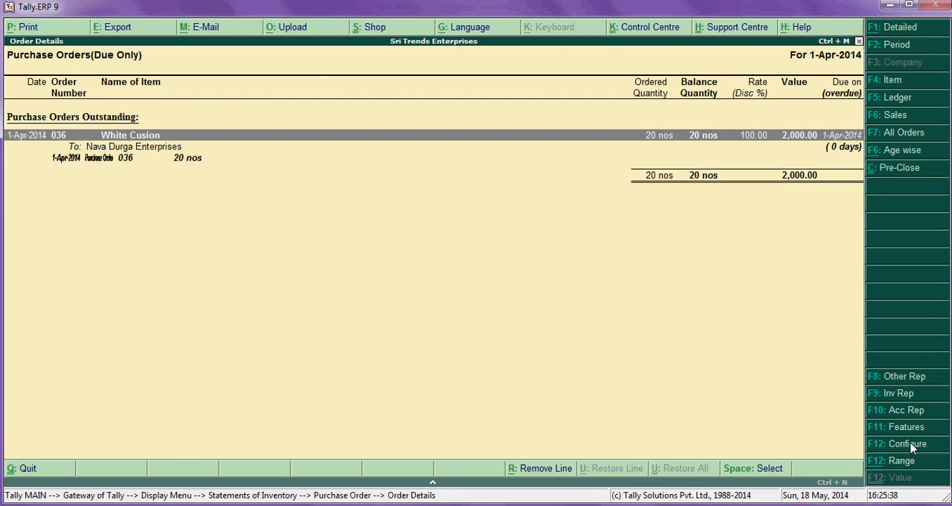
pyautogui.press('Down')
pyautogui.press('Return')
pyautogui.press('Escape')
pyautogui.press('y')
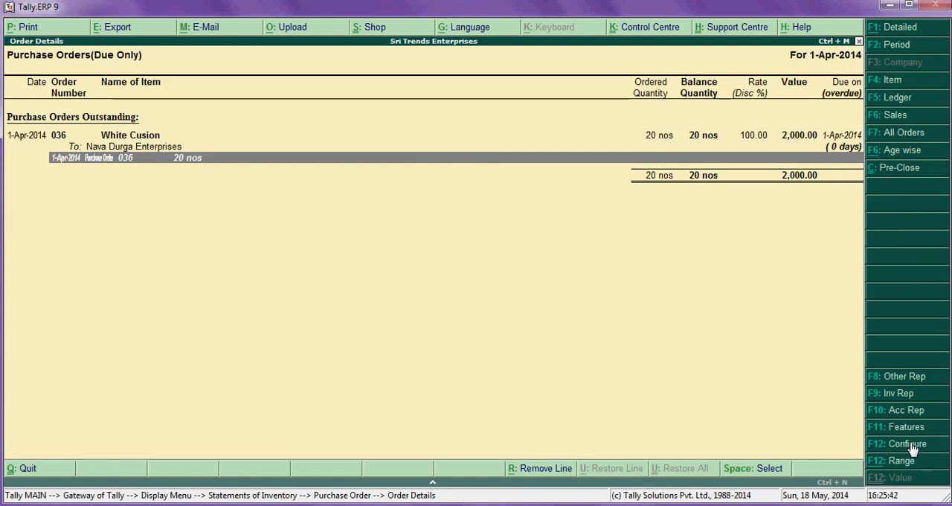
# - Configure the order report to show outstanding and cleared sales orders, goods delivered but orders not received, and cleared purchase orders
pyautogui.click(912, 445)
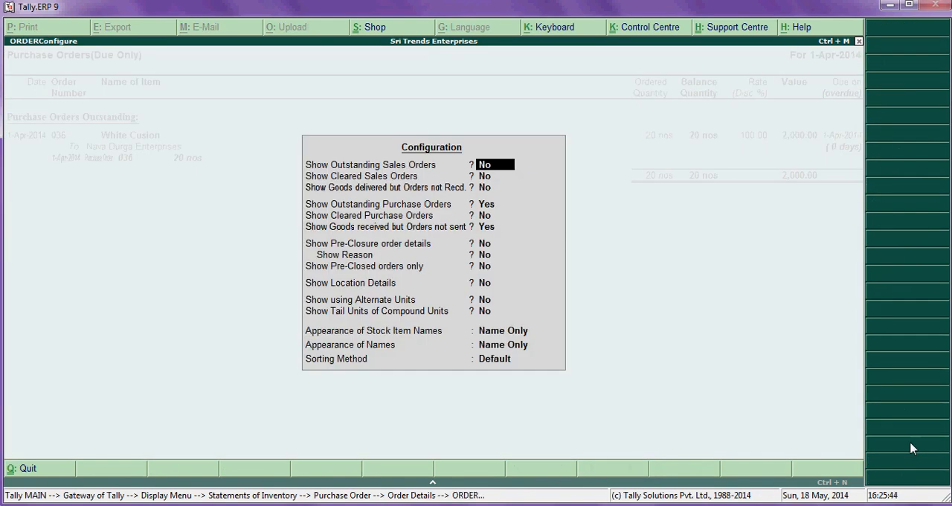
pyautogui.press('y')
pyautogui.press('y')
pyautogui.press('y')
pyautogui.press('Return')
pyautogui.press('y')
pyautogui.press('Return')
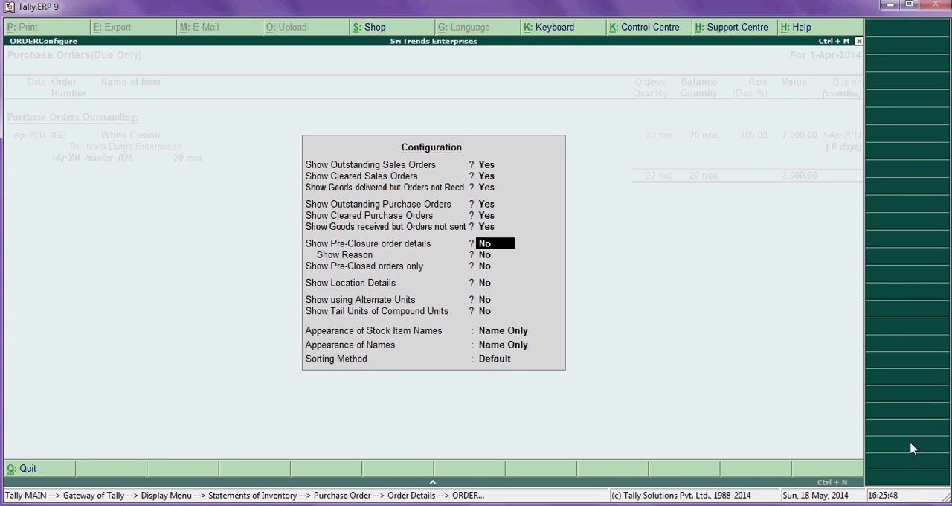
# - Turn on pre-closure order details in the report configuration and accept the remaining options unchanged
pyautogui.press('y')
pyautogui.press('Return')
pyautogui.press('Return')
pyautogui.press('Return')
pyautogui.press('Return')
pyautogui.press('Return')
pyautogui.press('Return')
pyautogui.press('Return')
pyautogui.press('Return')
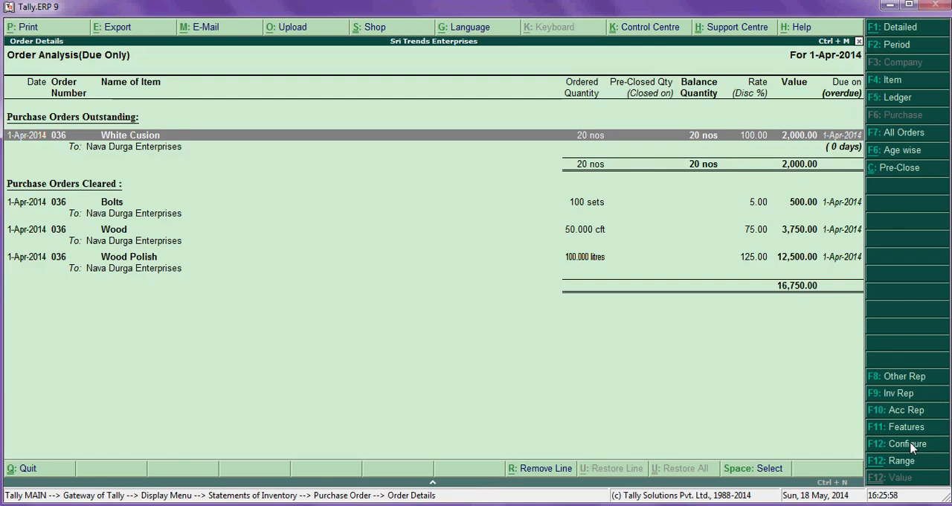
# - Review the outstanding White Cusion order and the cleared Bolts, Wood and Wood Polish orders in the order analysis
pyautogui.press('Down')
pyautogui.press('Down')
pyautogui.press('Up')
pyautogui.press('Up')
pyautogui.press('Down')
pyautogui.press('Down')
pyautogui.press('Down')
pyautogui.press('Up')
pyautogui.press('Up')
pyautogui.press('Up')
pyautogui.press('Down')
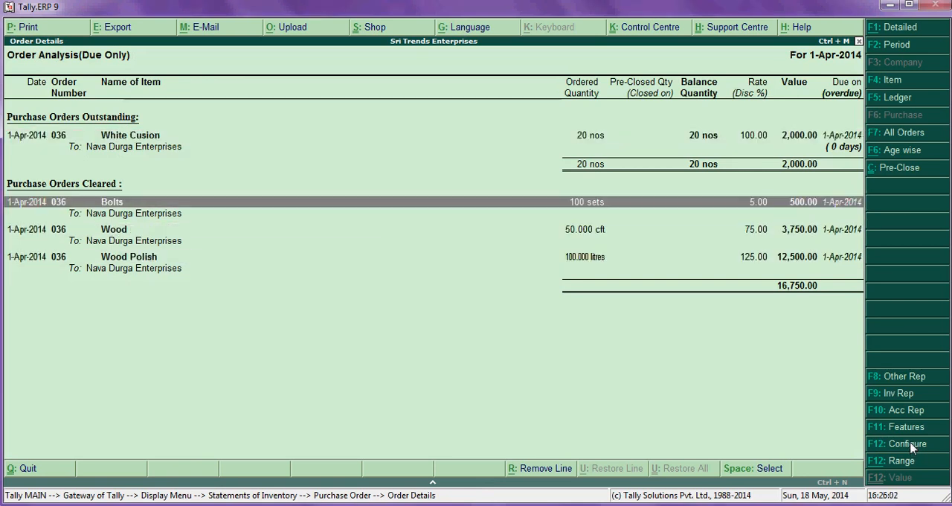
pyautogui.press('Up')
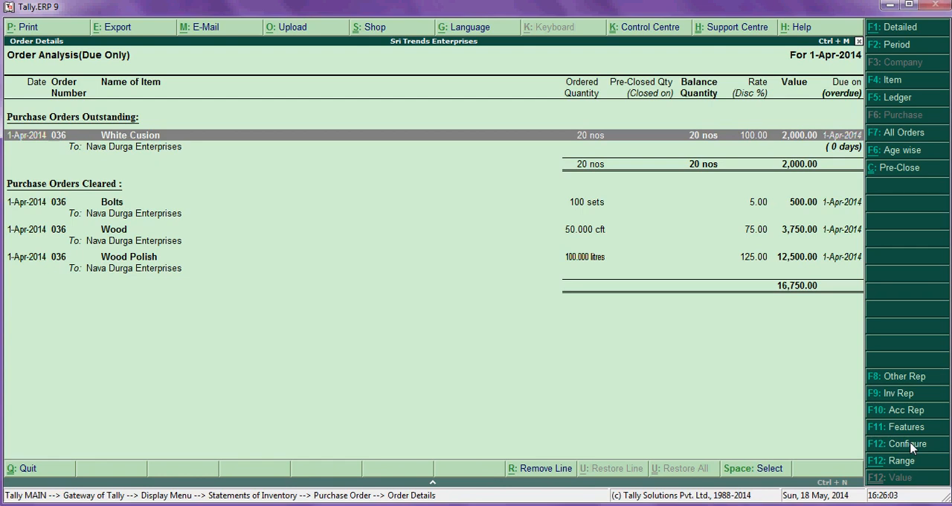
# - Expand the White Cusion line in the order analysis and check its purchase order voucher without changing it
pyautogui.hotkey('shift', 'Return')
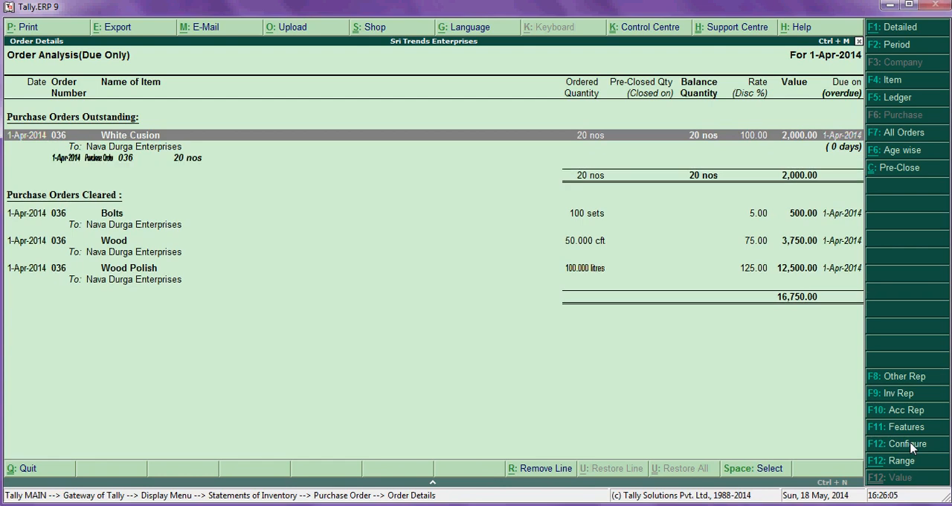
pyautogui.press('Down')
pyautogui.press('Up')
pyautogui.press('Return')
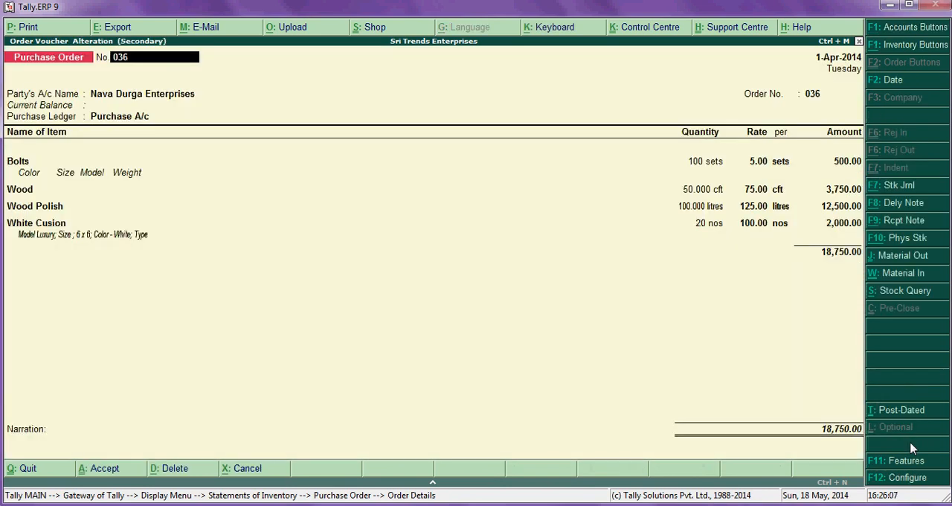
pyautogui.press('Escape')
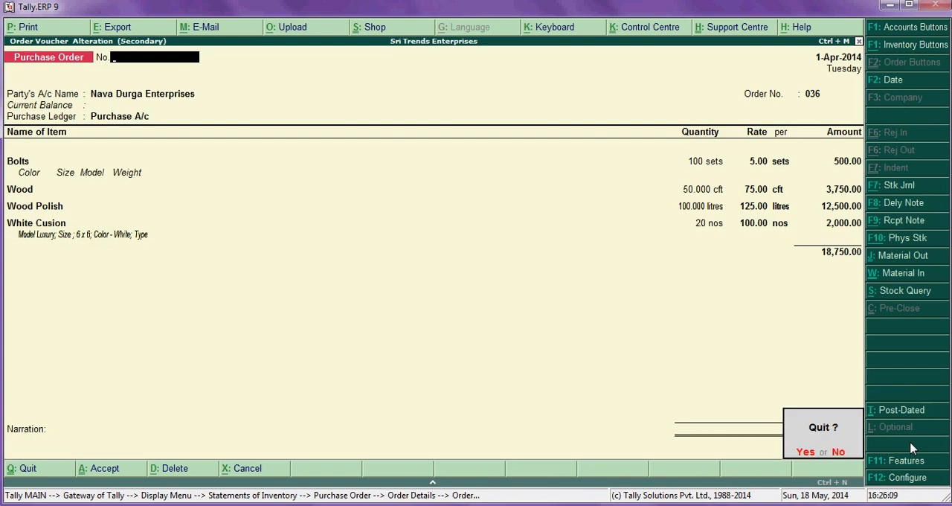
pyautogui.press('Return')
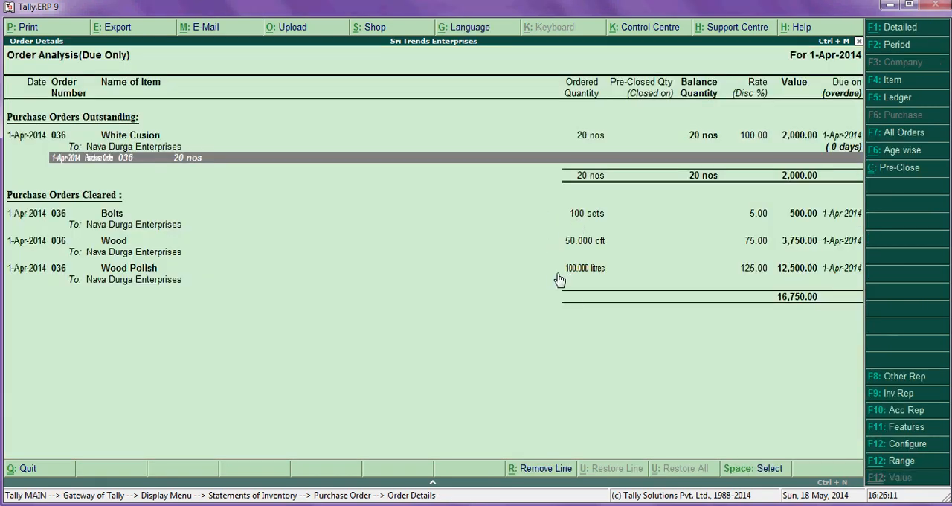
# - Close the order analysis and return to the Gateway of Tally
pyautogui.press('Escape')
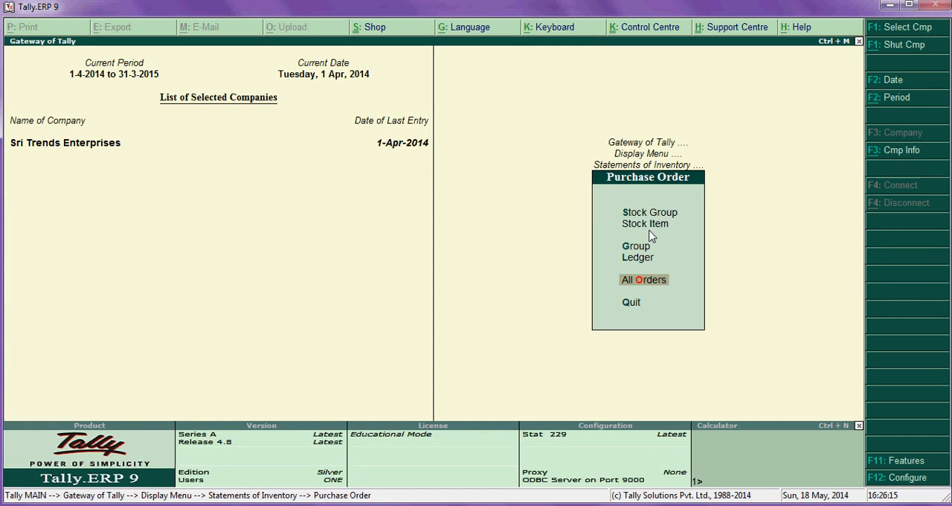
pyautogui.press('Escape')
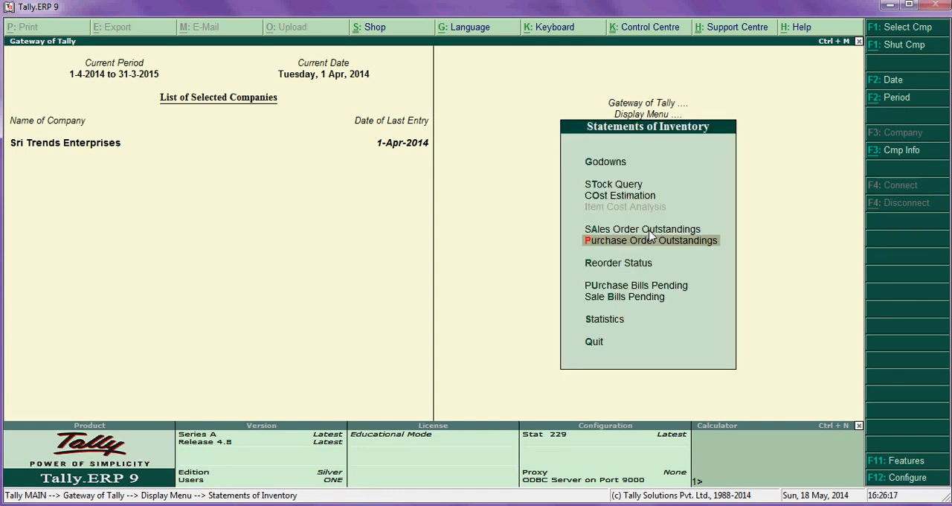
pyautogui.press('Escape')
pyautogui.press('Escape')
pyautogui.press('Up')
pyautogui.press('Up')
pyautogui.press('Up')
# - Switch to the Excel worksheet and check the reference number and item details of the second despatch
pyautogui.hotkey('alt', 'Tab')
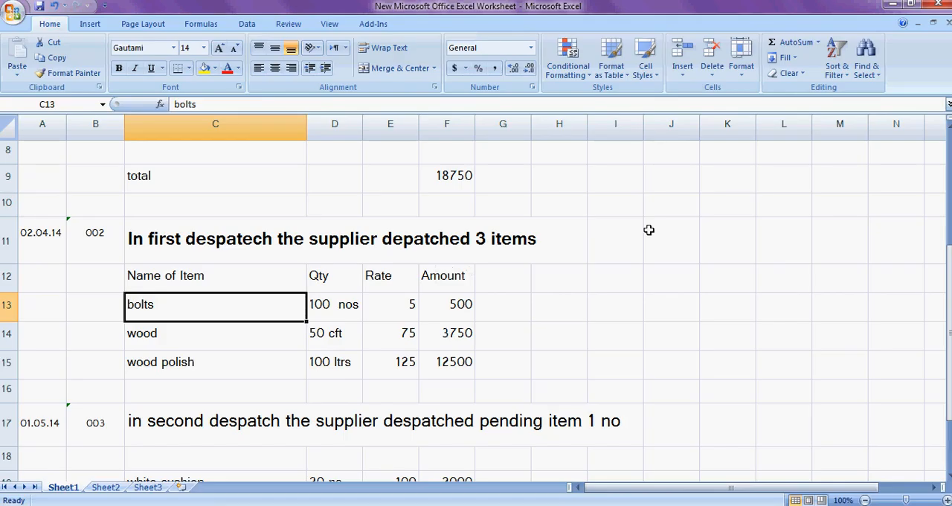
pyautogui.scroll(-3, 277, 324)
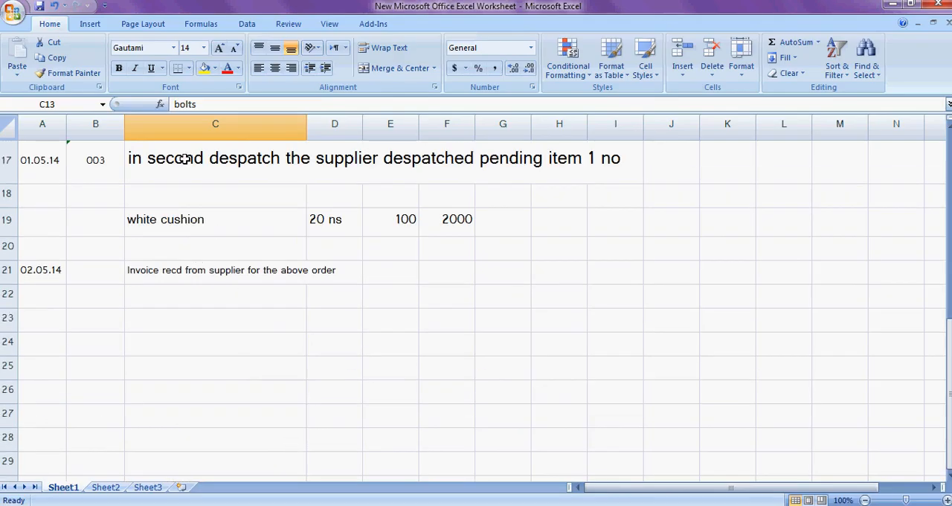
pyautogui.click(94, 164)
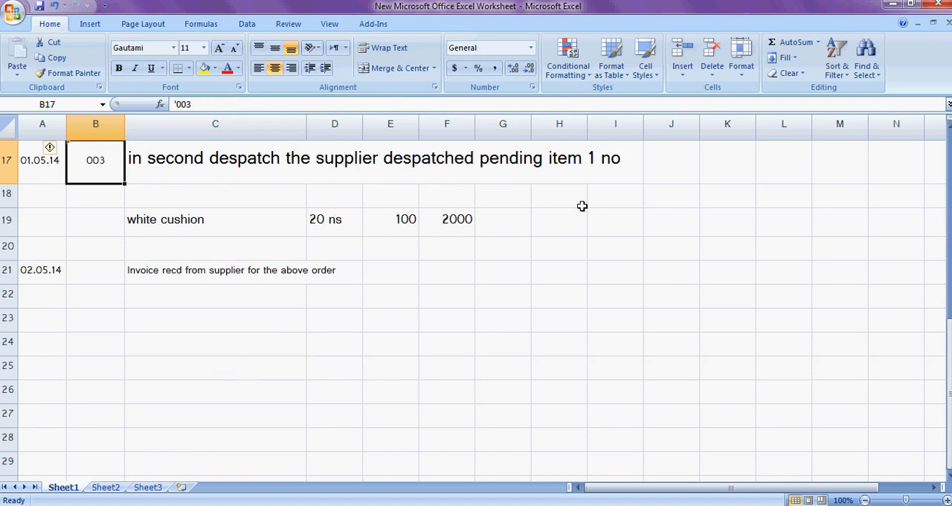
# - Switch back to Tally.ERP 9 and start a receipt note inventory voucher numbered 003
pyautogui.hotkey('alt', 'Tab')
pyautogui.click(649, 198)
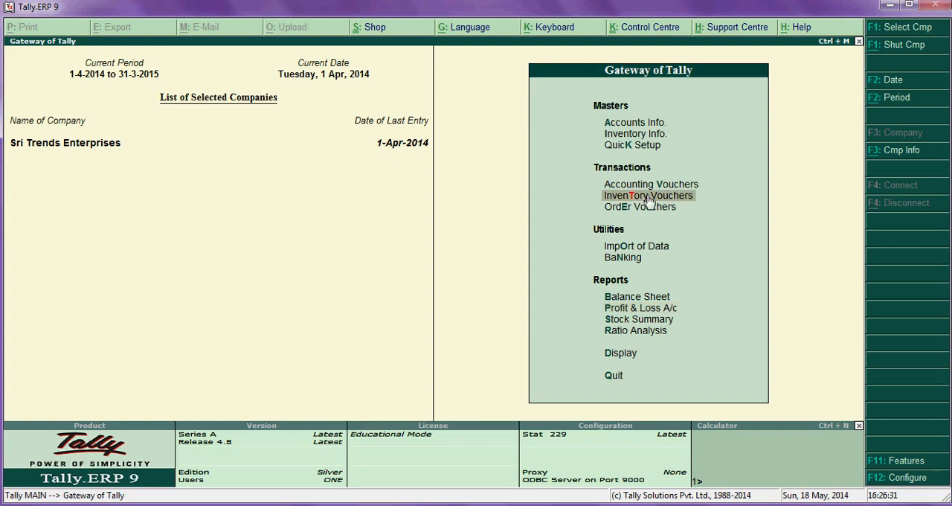
pyautogui.click(649, 196)
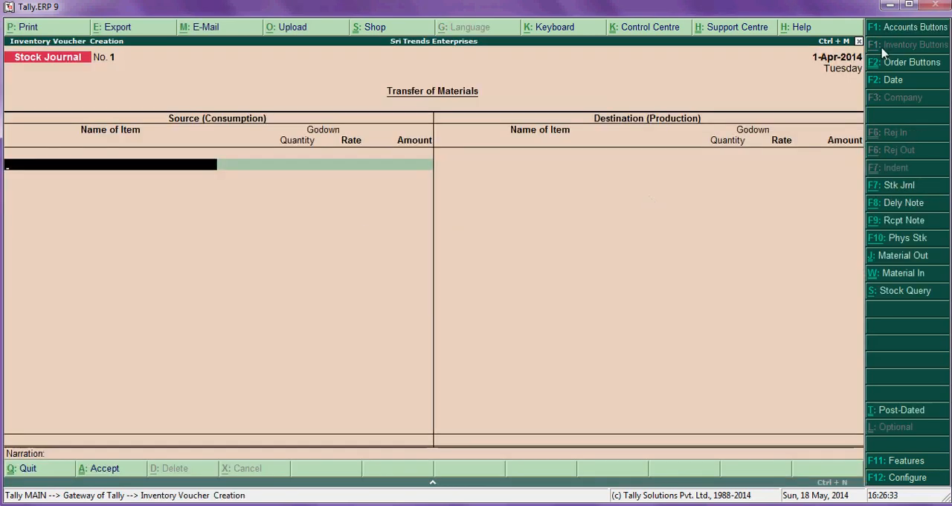
pyautogui.click(905, 222)
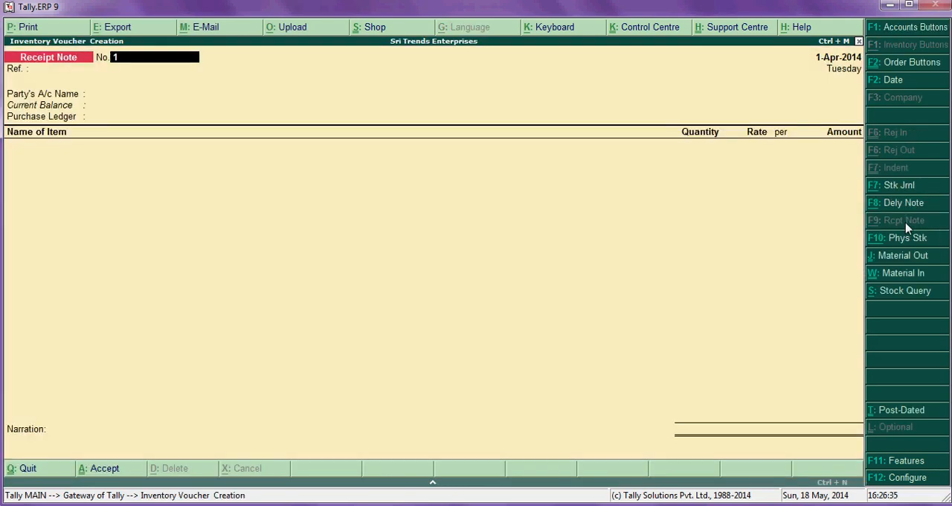
pyautogui.write('003')
pyautogui.press('Return')
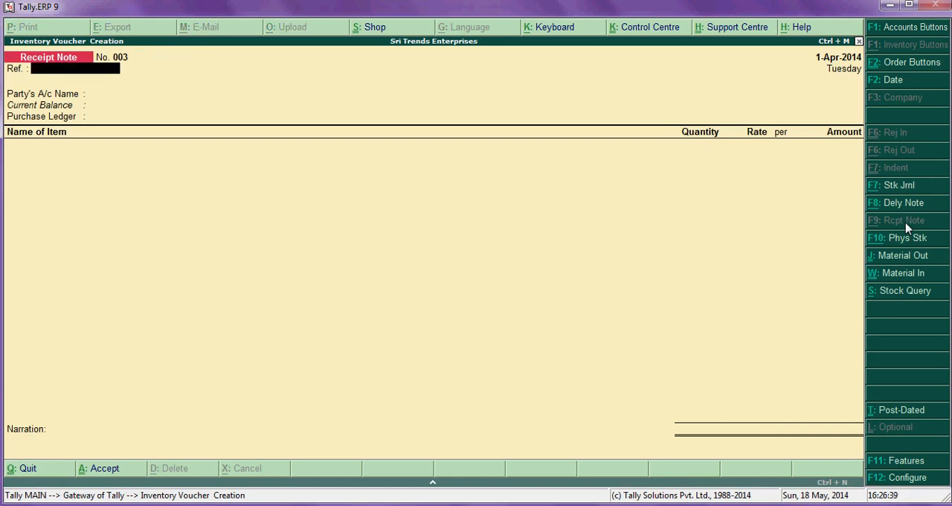
# - Date the receipt note 1-May-2014 and choose Nava Durga Enterprises as the party account
pyautogui.click(898, 86)
pyautogui.write('1-5')
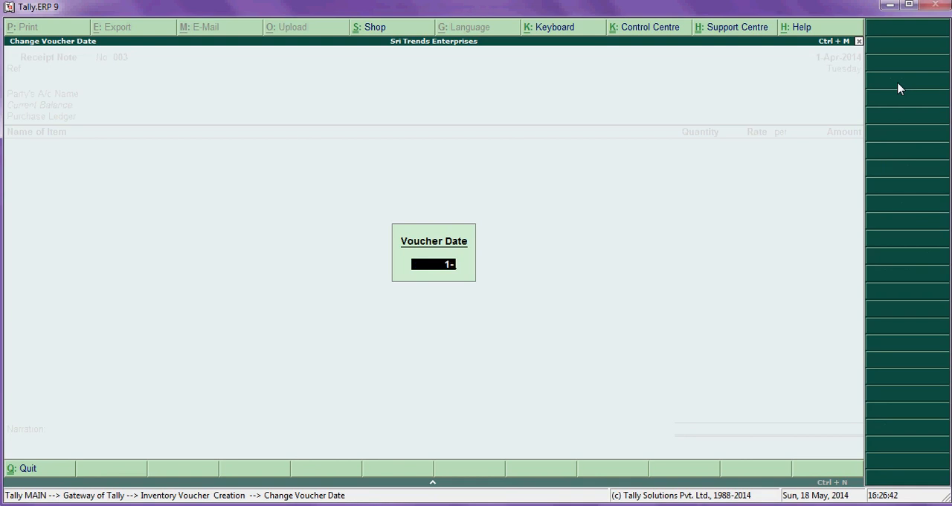
pyautogui.press('Return')
pyautogui.press('Return')
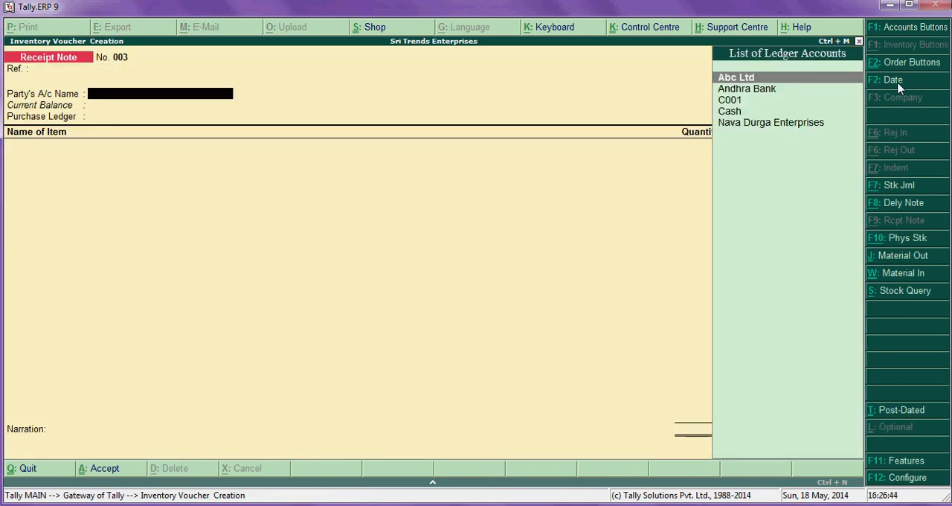
pyautogui.press('Down')
pyautogui.press('Down')
pyautogui.press('Down')
pyautogui.press('Down')
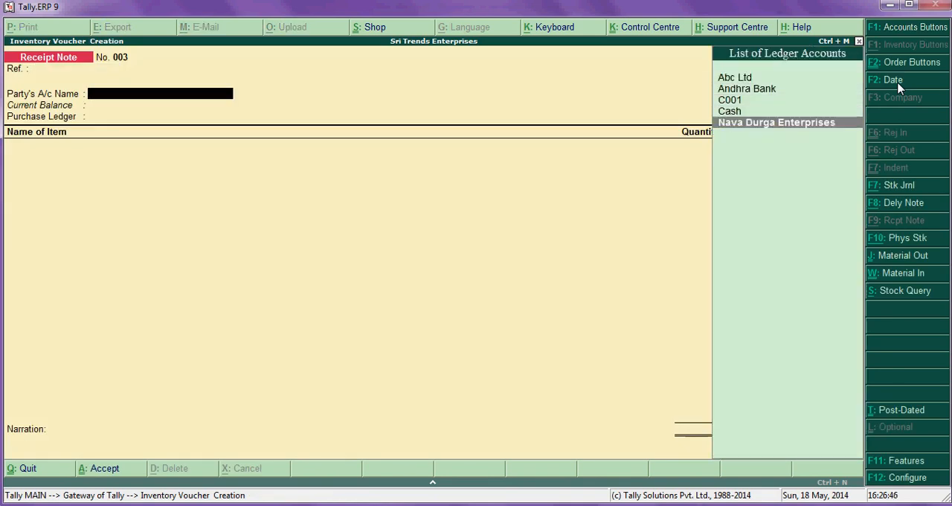
pyautogui.press('Return')
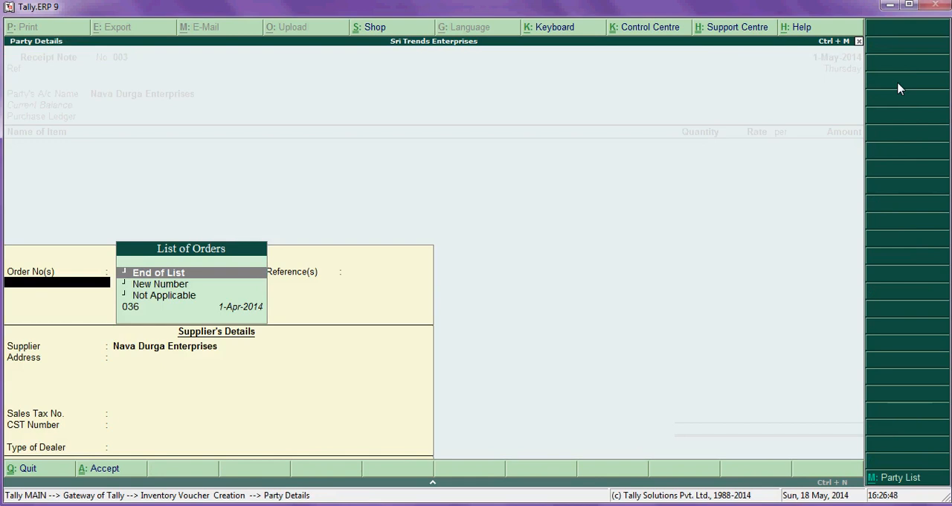
# - Link the receipt note to the supplier's purchase order dated 1-Apr-2014 and accept the supplier details
pyautogui.press('Down')
pyautogui.press('Down')
pyautogui.press('Down')
pyautogui.press('Up')
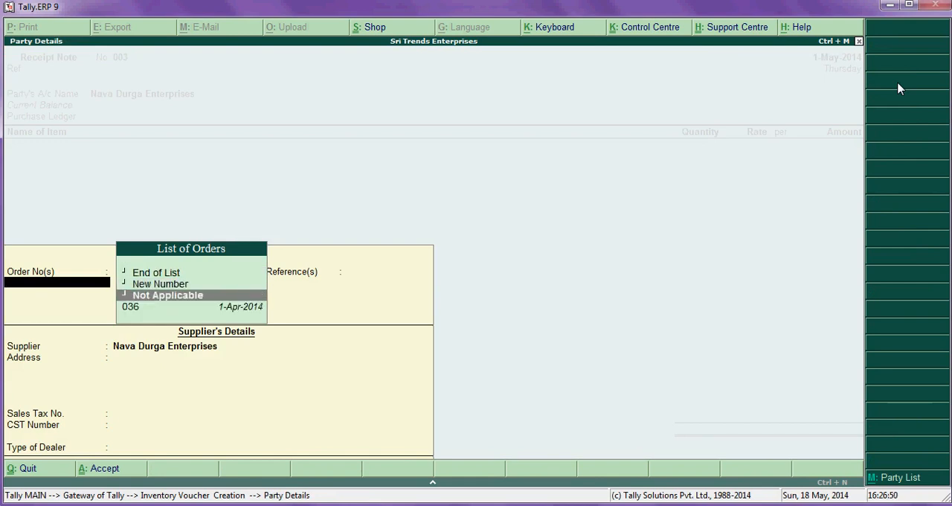
pyautogui.press('Down')
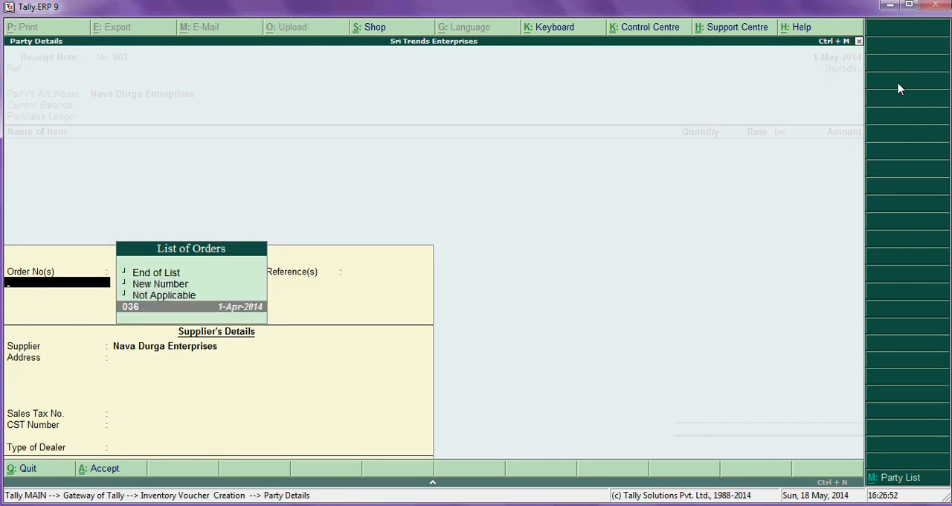
pyautogui.press('Return')
pyautogui.press('Return')
pyautogui.press('Return')
pyautogui.press('Return')
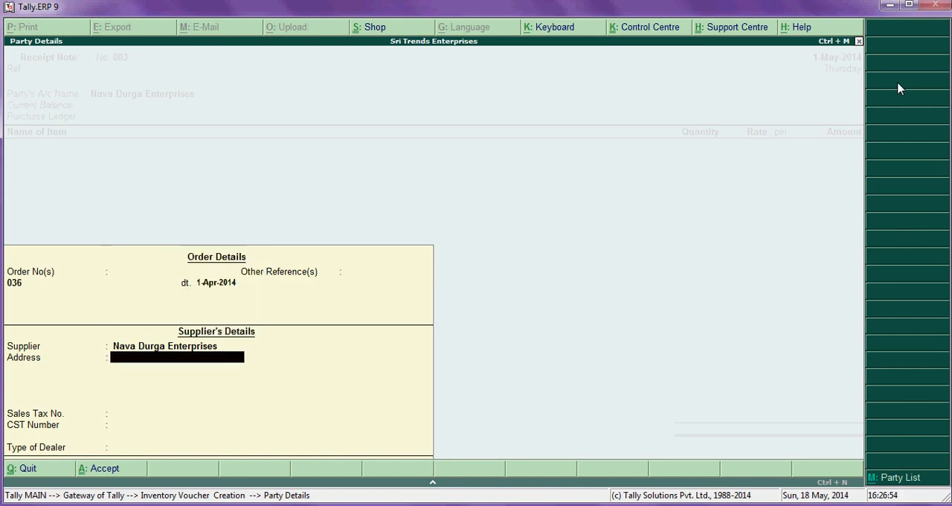
pyautogui.press('Return')
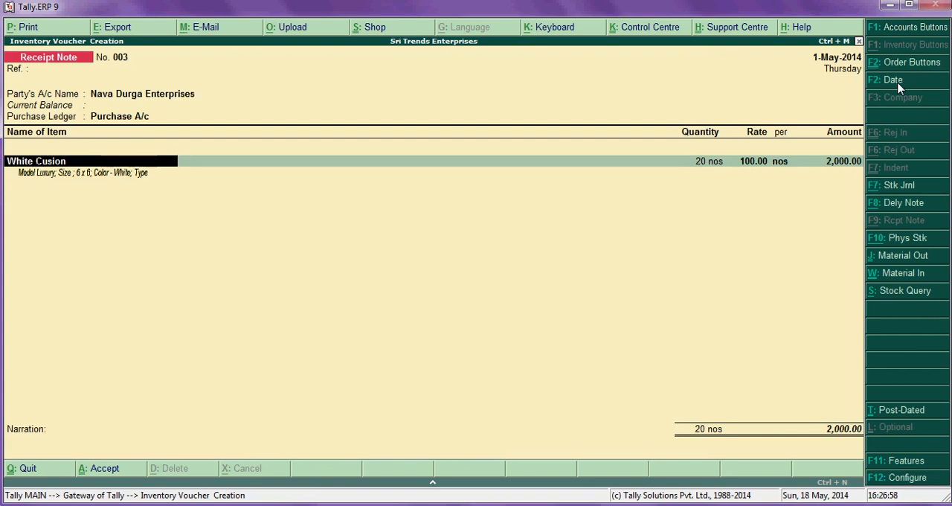
# - Accept the White Cusion item of 20 nos at rate 100.00 and save the receipt note
pyautogui.press('Return')
pyautogui.press('Return')
pyautogui.press('Return')
pyautogui.press('Return')
pyautogui.press('Return')
pyautogui.press('Return')
pyautogui.press('Return')
pyautogui.press('Return')
pyautogui.press('Return')
pyautogui.press('Return')
pyautogui.press('Return')
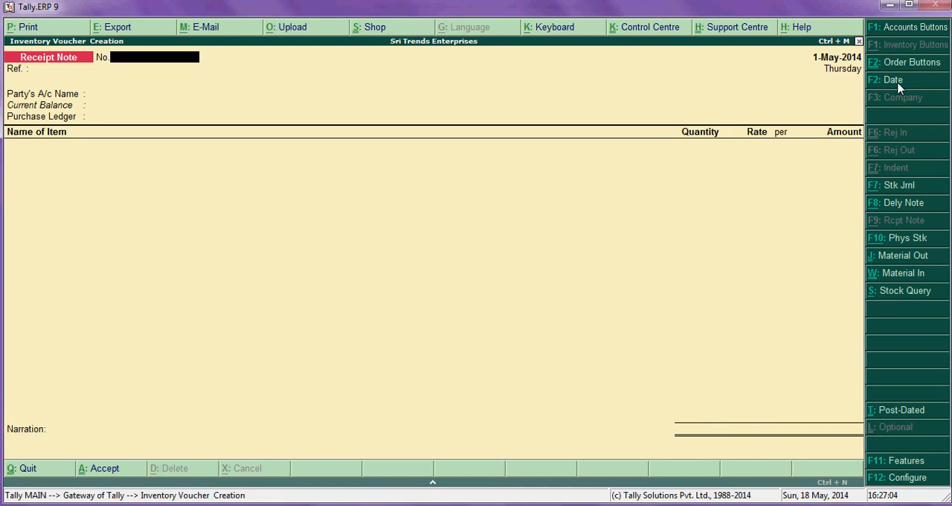
# - Leave the blank receipt note and go to Purchase Order Outstandings under the Statements of Inventory reports
pyautogui.press('Escape')
pyautogui.press('Down')
pyautogui.press('Down')
pyautogui.press('Down')
pyautogui.press('Down')
pyautogui.press('Down')
pyautogui.press('Down')
pyautogui.press('Down')
pyautogui.press('Down')
pyautogui.press('Down')
pyautogui.press('Down')
pyautogui.press('Down')
pyautogui.press('Down')
pyautogui.press('Return')
pyautogui.press('Down')
pyautogui.press('Down')
pyautogui.press('Down')
pyautogui.press('Down')
pyautogui.press('Down')
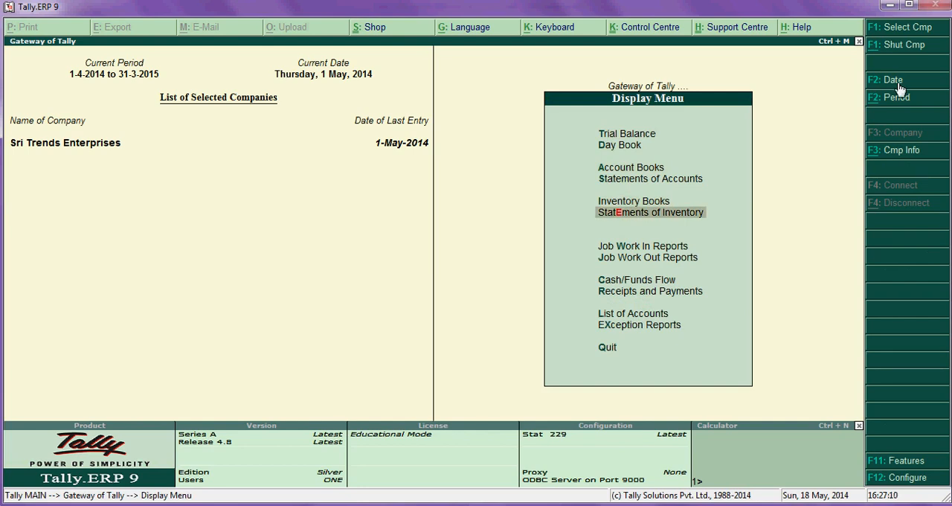
pyautogui.press('Return')
pyautogui.press('Down')
pyautogui.press('Down')
pyautogui.press('Down')
pyautogui.press('Down')
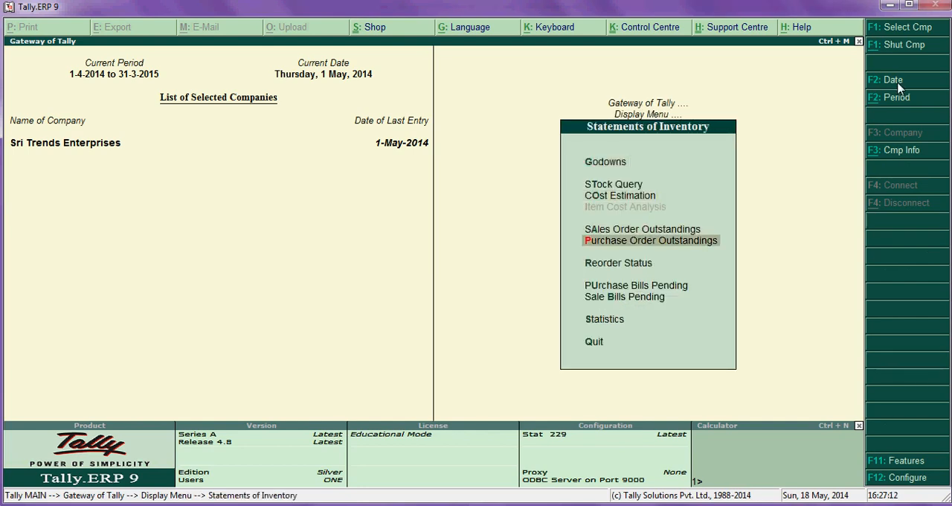
pyautogui.press('Up')
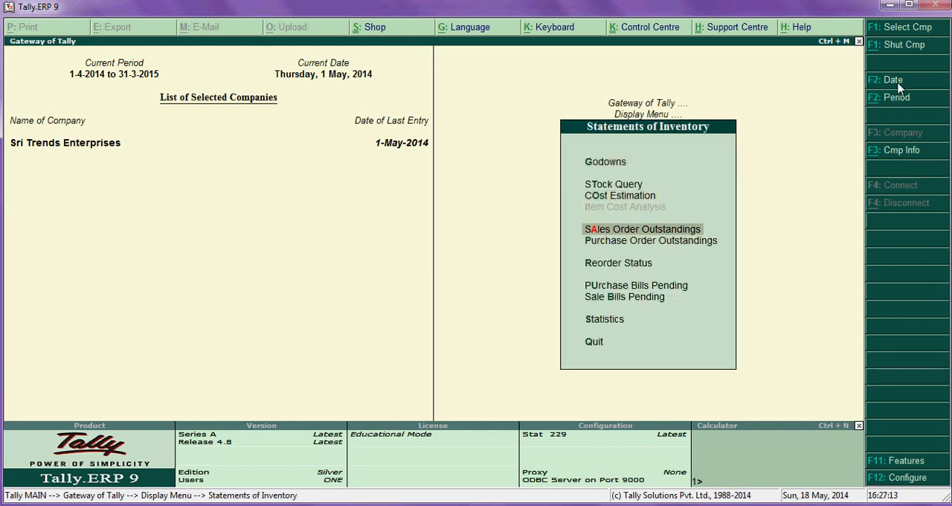
pyautogui.press('Down')
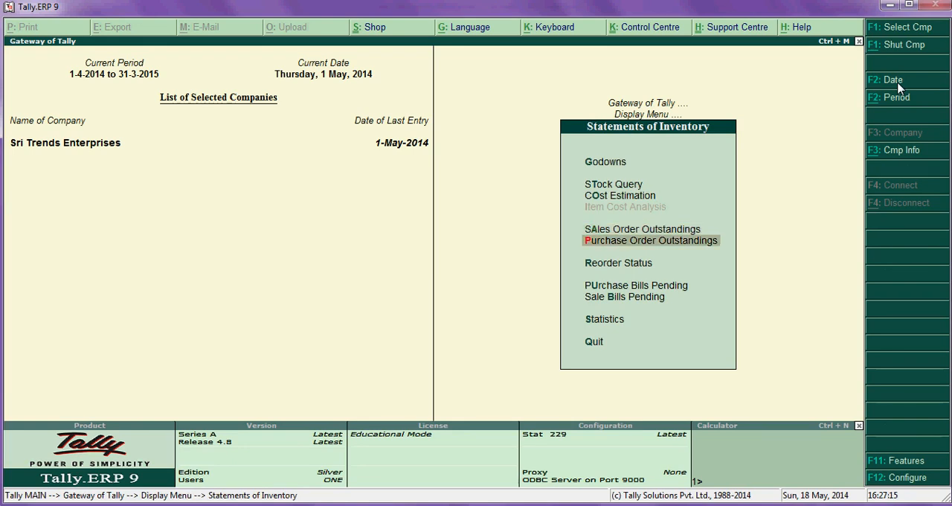
# - Open the order details report of the Purchase Order Outstandings
pyautogui.press('Return')
pyautogui.press('Down')
pyautogui.press('Down')
pyautogui.press('Down')
pyautogui.press('Down')
pyautogui.press('Return')
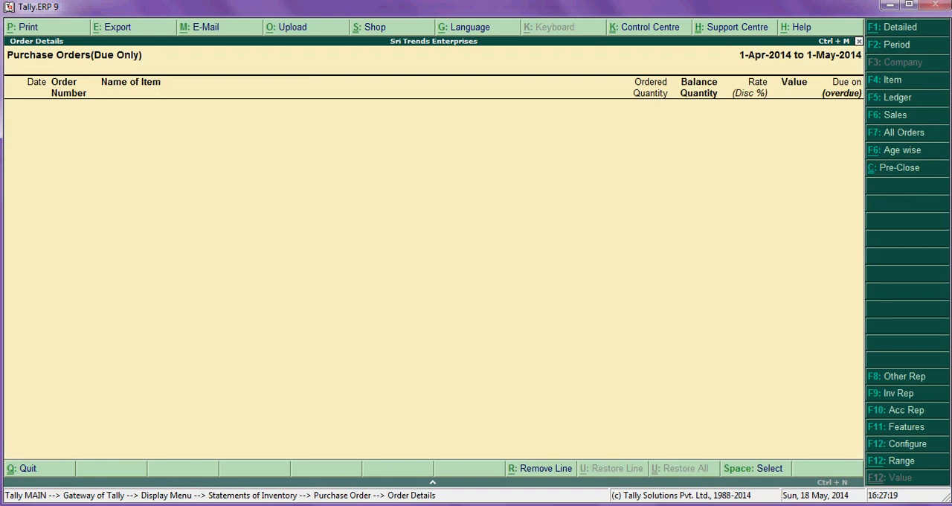
# - Configure the order report to show outstanding and cleared sales and purchase orders, plus goods delivered or received without orders
pyautogui.click(906, 448)
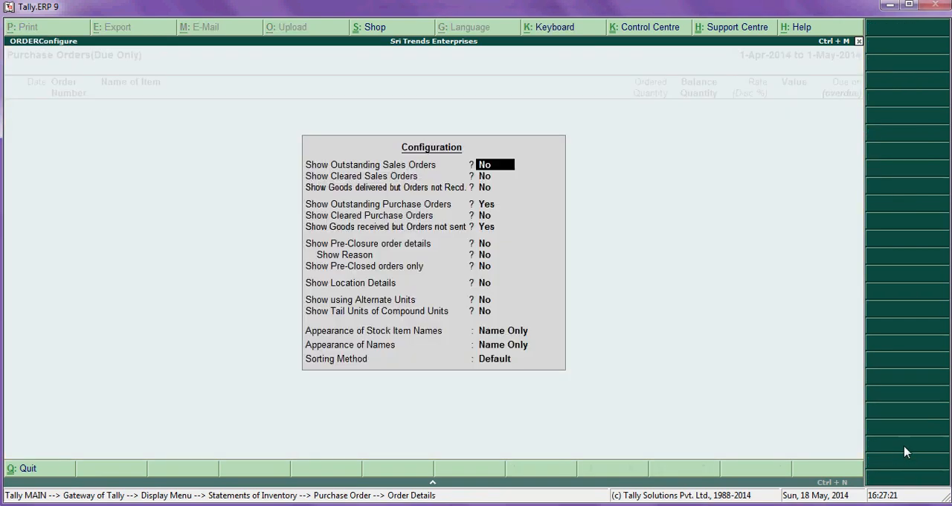
pyautogui.write('y')
pyautogui.press('Return')
pyautogui.write('y')
pyautogui.press('Return')
pyautogui.write('y')
pyautogui.press('Return')
pyautogui.write('y')
pyautogui.press('Return')
pyautogui.write('y')
pyautogui.press('Return')
pyautogui.write('y')
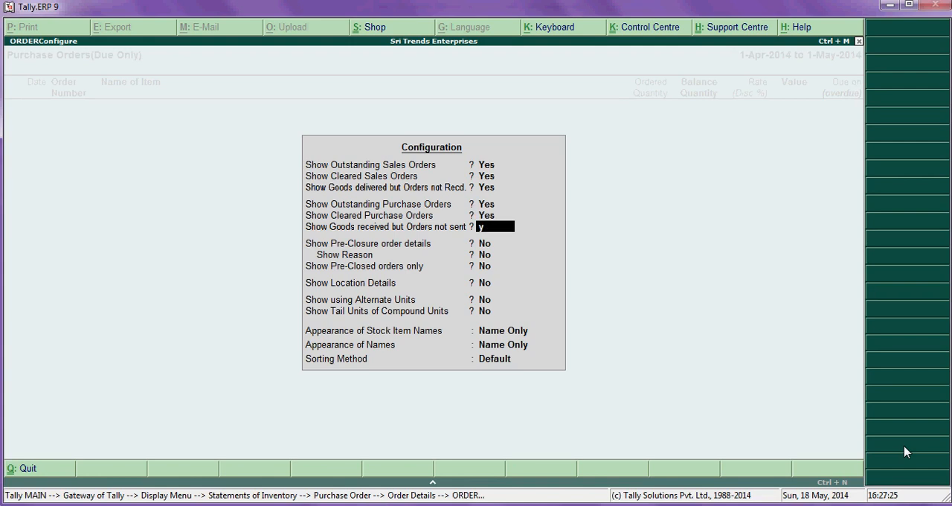
pyautogui.press('Return')
pyautogui.press('Return')
pyautogui.press('Return')
pyautogui.press('Return')
pyautogui.press('Return')
pyautogui.press('Return')
pyautogui.press('Return')
pyautogui.press('Return')
pyautogui.press('Return')
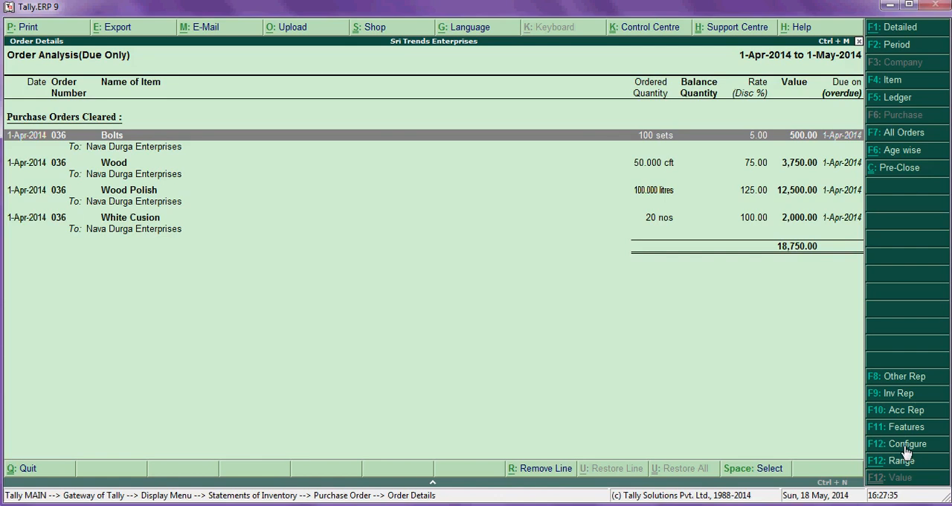
# - Expand the voucher details of the cleared Bolts, Wood, Wood Polish and White Cusion orders
pyautogui.hotkey('shift', 'Return')
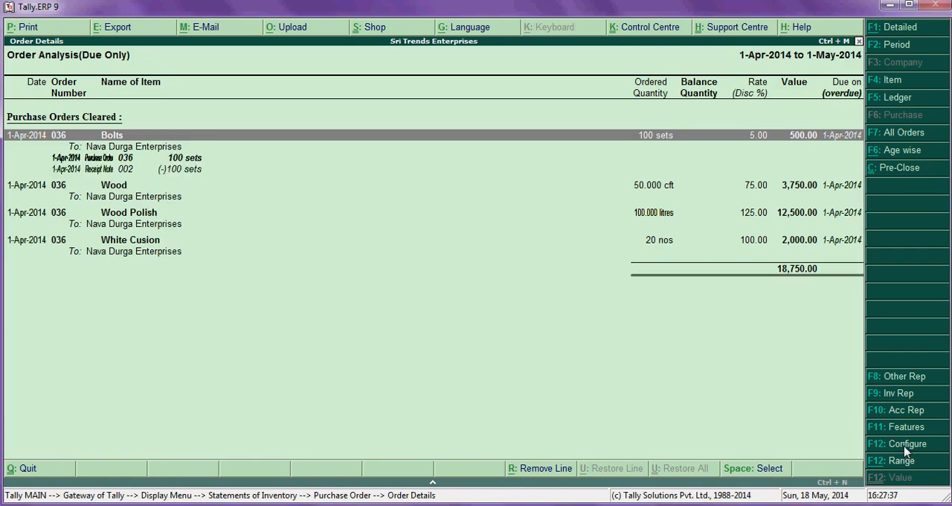
pyautogui.press('Down')
pyautogui.press('Down')
pyautogui.press('Down')
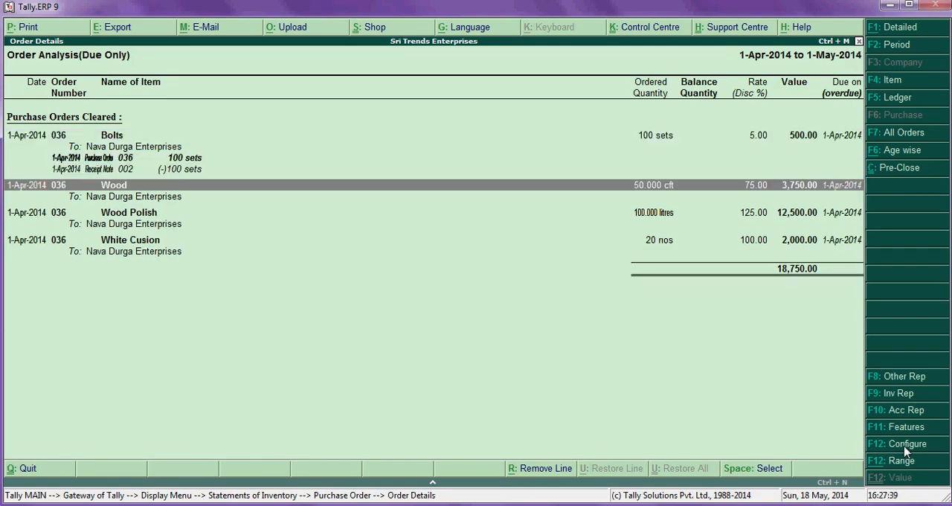
pyautogui.hotkey('shift', 'Return')
pyautogui.press('Down')
pyautogui.press('Down')
pyautogui.press('Down')
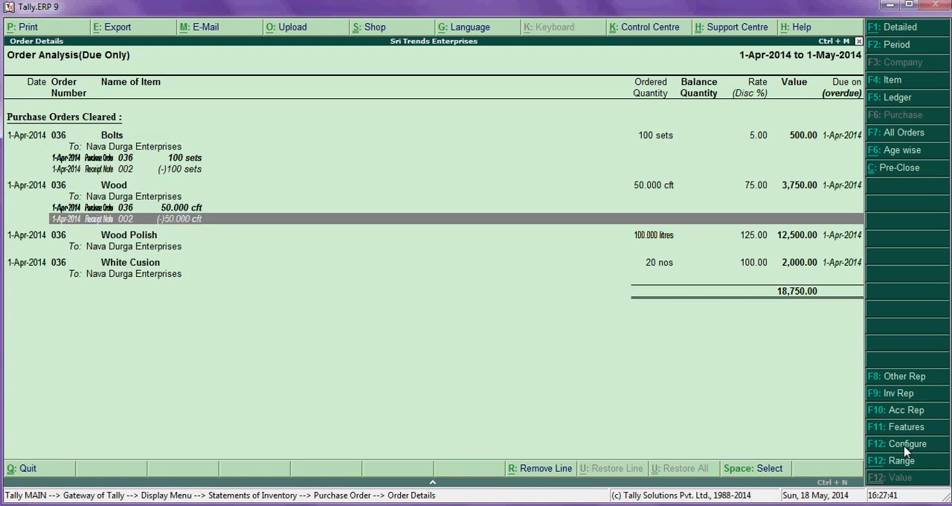
pyautogui.hotkey('shift', 'Return')
pyautogui.press('Down')
pyautogui.press('Down')
pyautogui.press('Down')
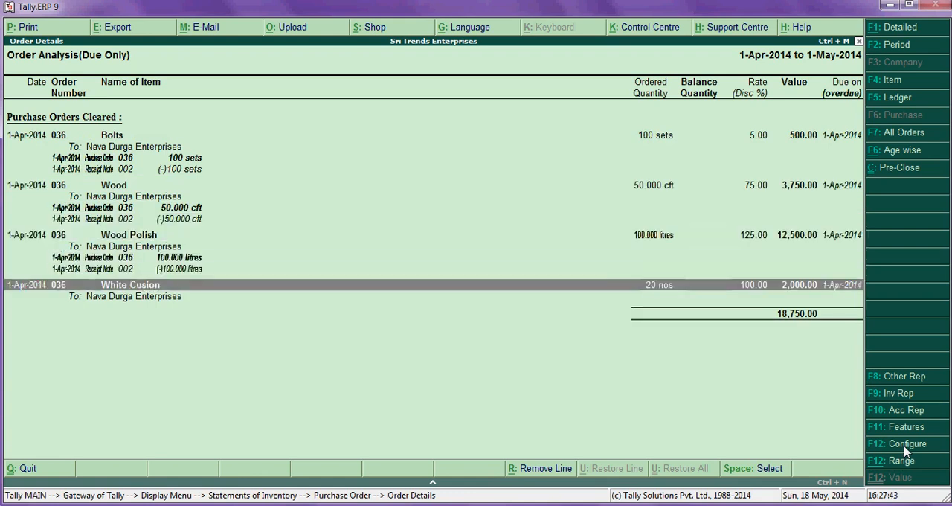
pyautogui.hotkey('shift', 'Return')
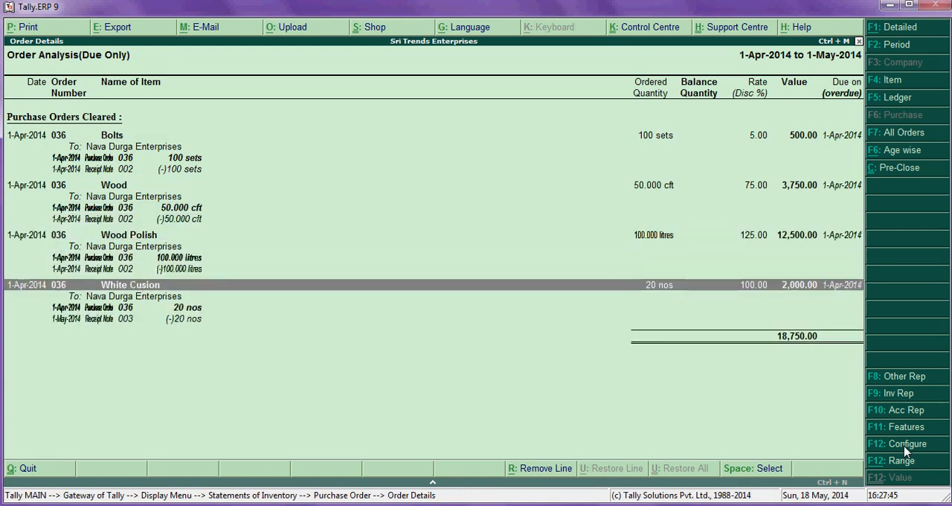
# - Examine the purchase order and receipt note lines under each cleared item, and return to the Gateway of Tally
pyautogui.press('Up')
pyautogui.press('Up')
pyautogui.press('Up')
pyautogui.press('Up')
pyautogui.press('Up')
pyautogui.press('Up')
pyautogui.press('Up')
pyautogui.press('Up')
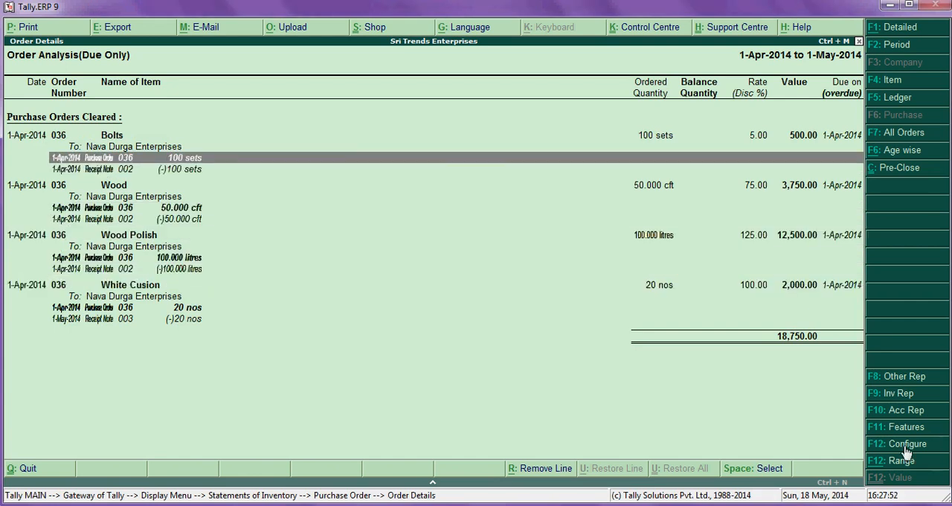
pyautogui.press('Down')
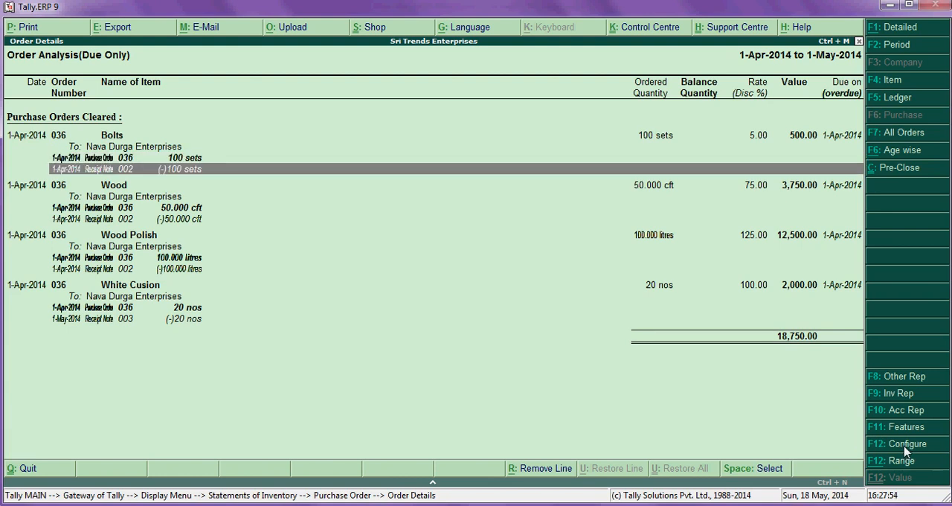
pyautogui.press('Down')
pyautogui.press('Down')
pyautogui.press('Down')
pyautogui.press('Down')
pyautogui.press('Down')
pyautogui.press('Down')
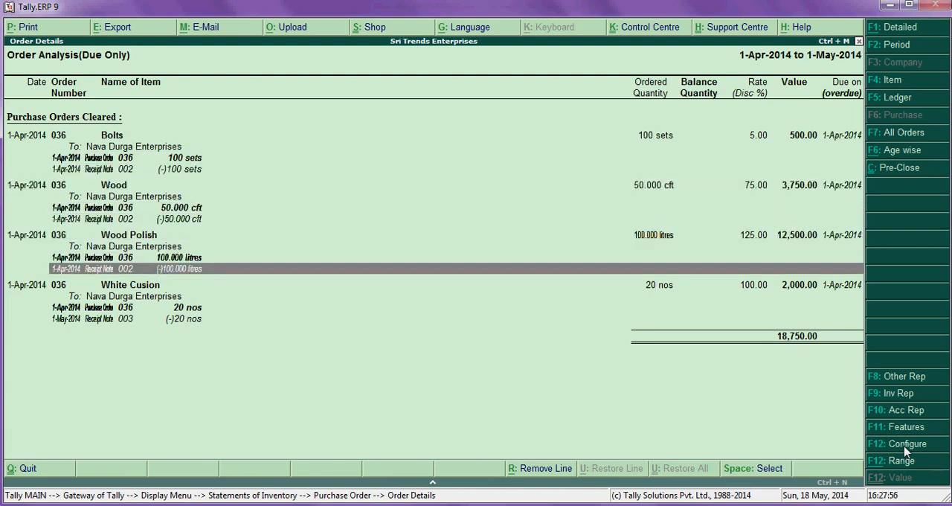
pyautogui.press('Down')
pyautogui.press('Down')
pyautogui.press('Down')
pyautogui.press('Up')
pyautogui.press('Up')
pyautogui.press('Down')
pyautogui.press('Down')
pyautogui.press('Escape')
pyautogui.press('Escape')
pyautogui.press('Escape')
pyautogui.press('Escape')
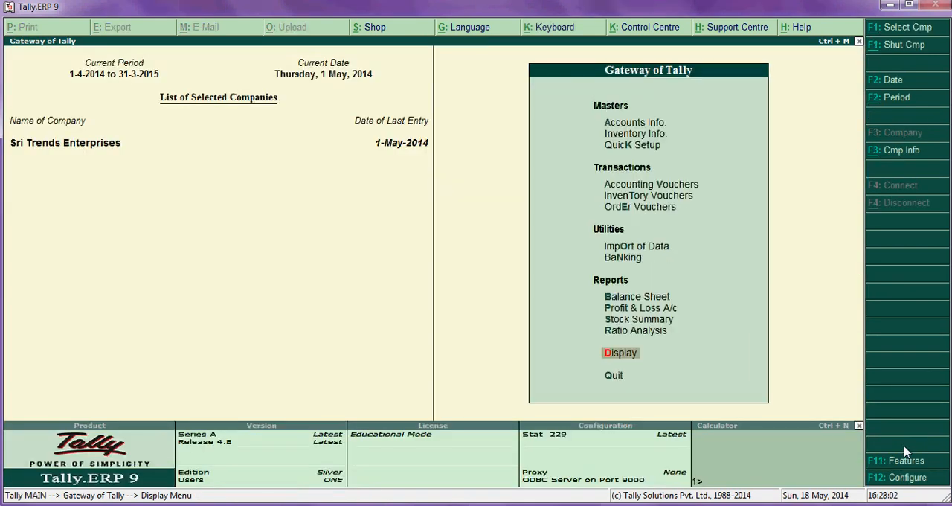
# - Start a Purchase accounting voucher and number it 100
pyautogui.press('Up')
pyautogui.press('Down')
pyautogui.press('Up')
pyautogui.press('Up')
pyautogui.press('Up')
pyautogui.press('Up')
pyautogui.press('Up')
pyautogui.press('Up')
pyautogui.press('Up')
pyautogui.press('Up')
pyautogui.press('Up')
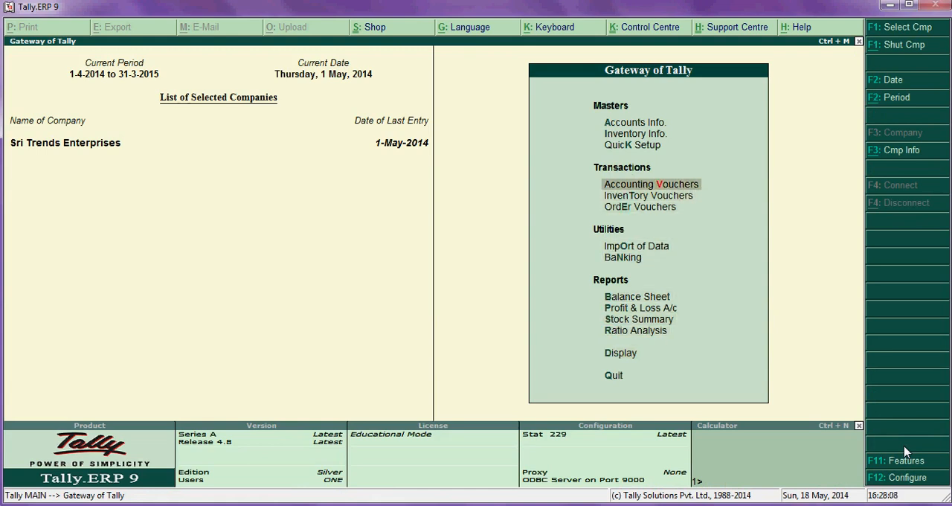
pyautogui.press('Return')
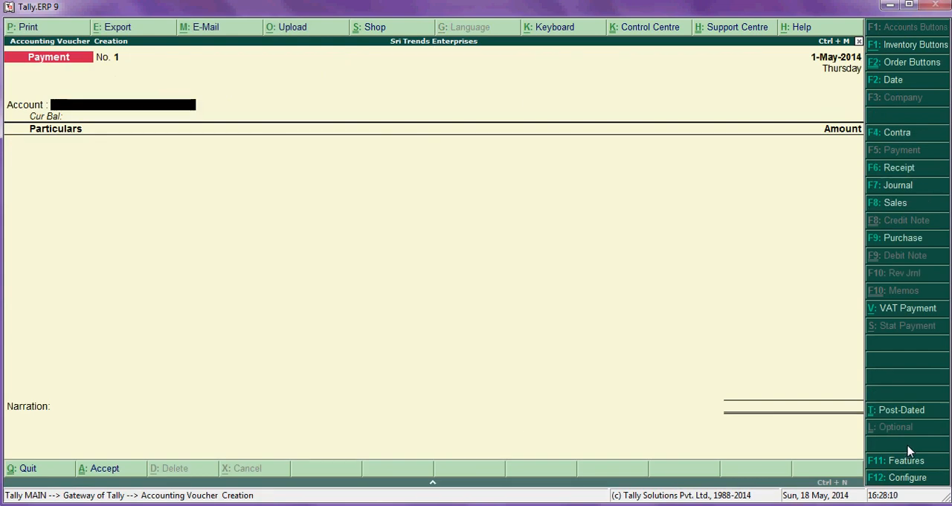
pyautogui.press('Escape')
pyautogui.press('Return')
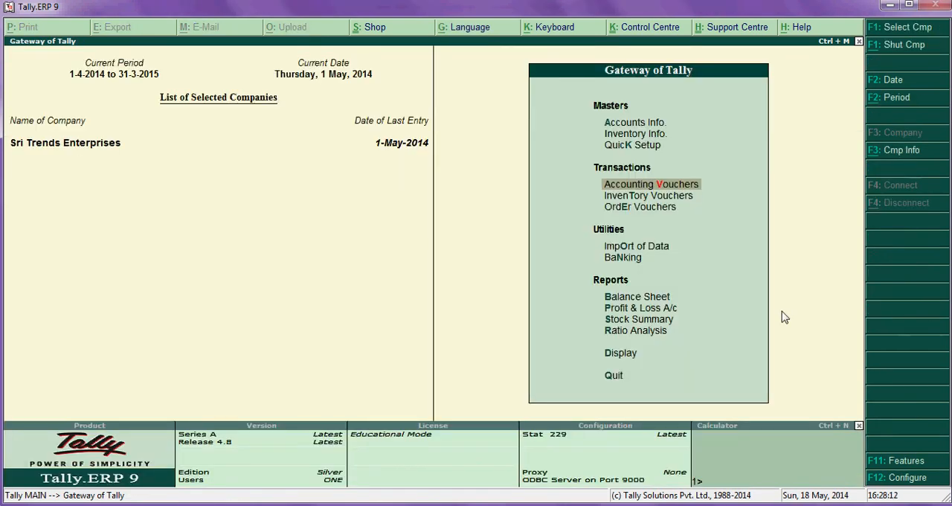
pyautogui.click(659, 186)
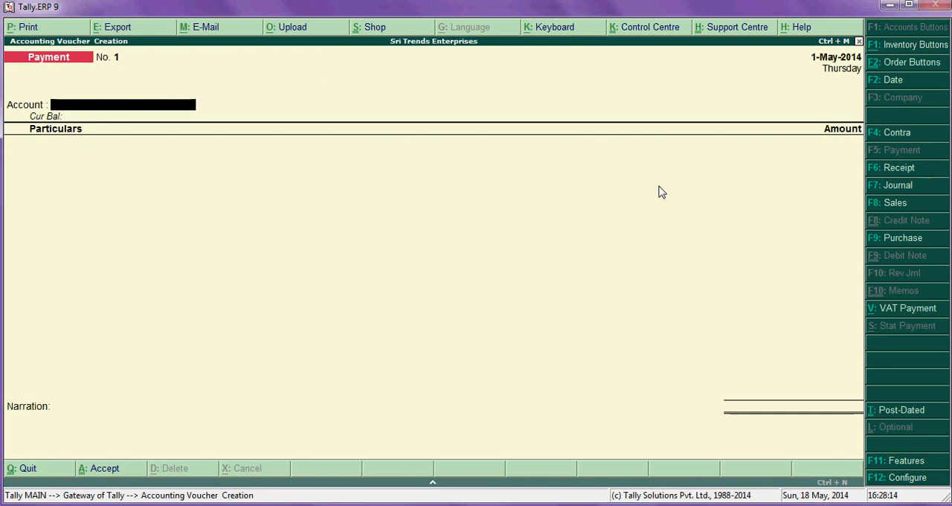
pyautogui.click(905, 240)
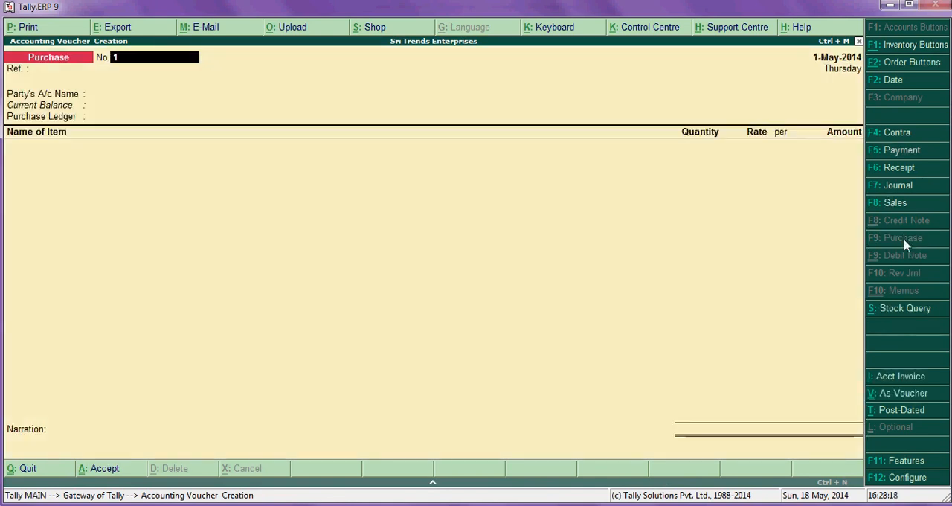
pyautogui.write('100')
pyautogui.press('Return')
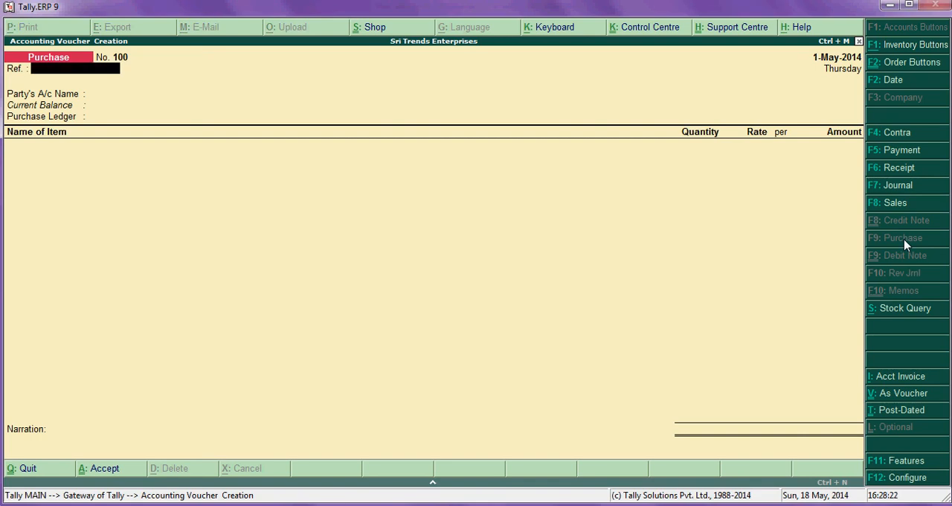
# - Leave the purchase voucher's reference blank and choose Nava Durga Enterprises as the party account
pyautogui.press('Return')
pyautogui.press('Down')
pyautogui.press('Down')
pyautogui.press('Down')
pyautogui.press('Down')
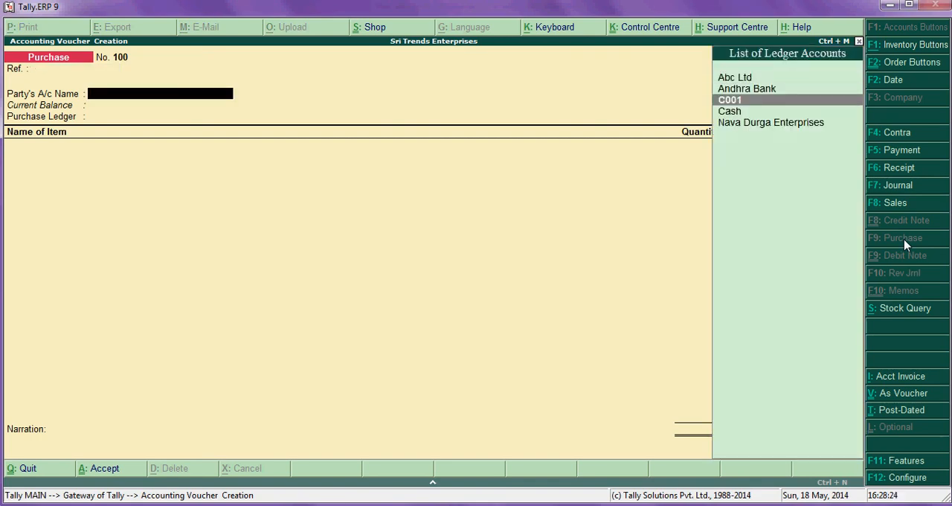
pyautogui.press('Return')
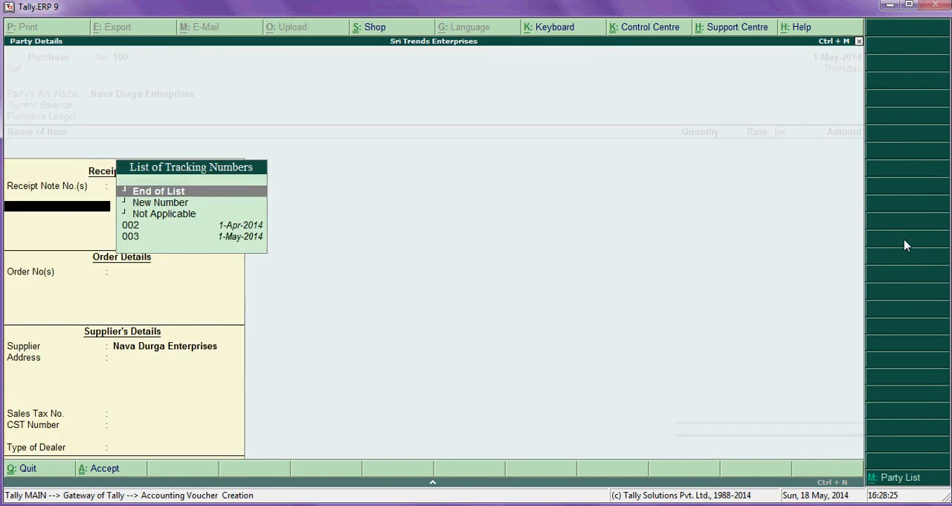
# - Link receipt notes 002 and 003 to the purchase voucher and end the tracking number list
pyautogui.press('Down')
pyautogui.press('Down')
pyautogui.press('Down')
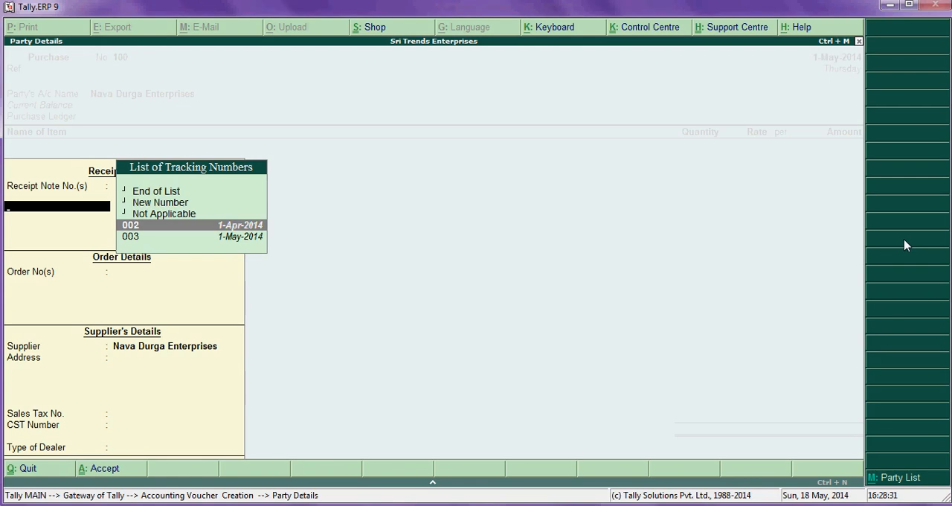
pyautogui.press('Return')
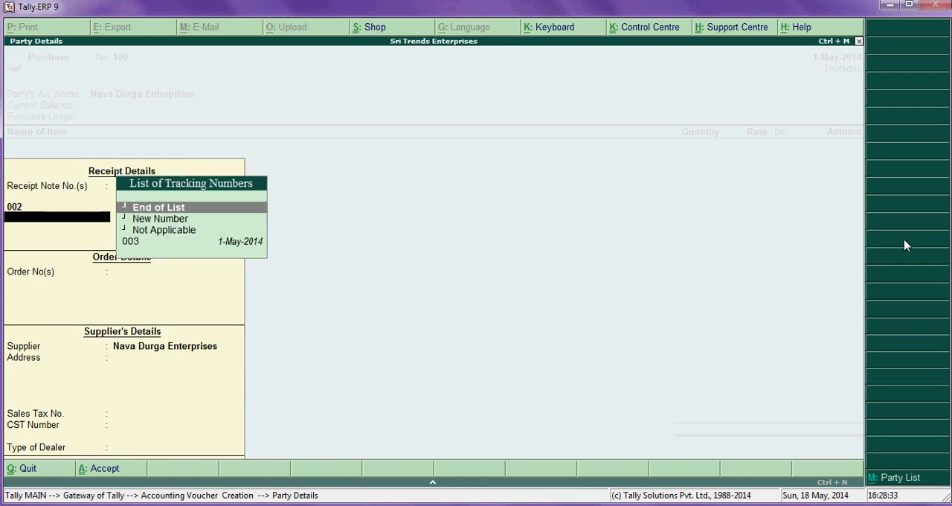
pyautogui.press('Down')
pyautogui.press('Down')
pyautogui.press('Down')
pyautogui.press('Return')
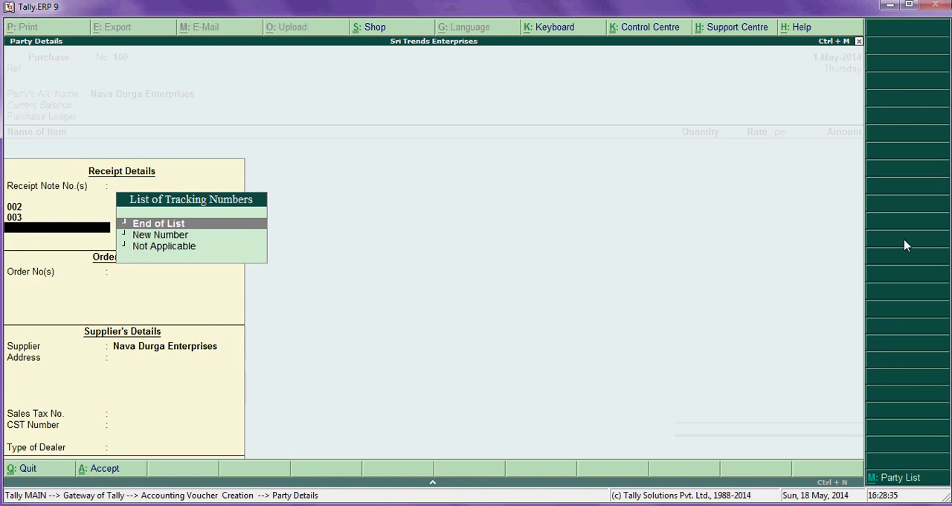
pyautogui.press('Return')
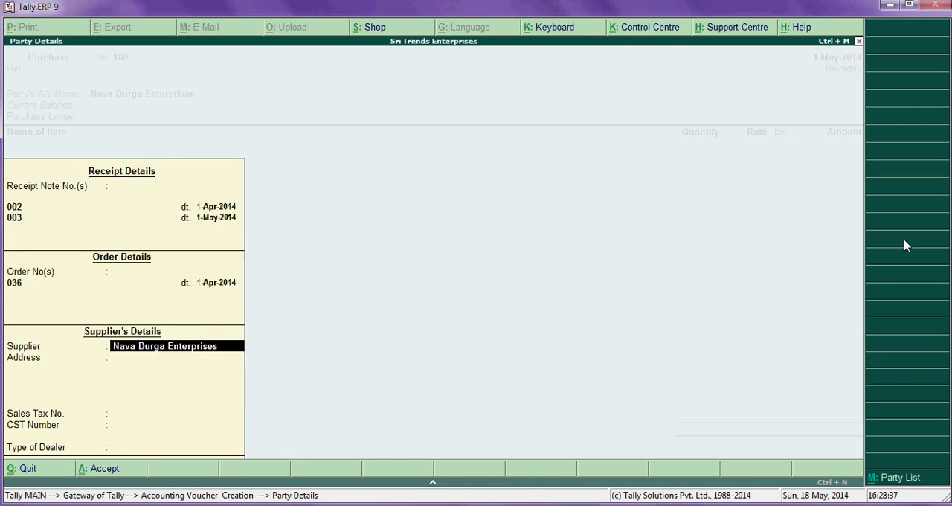
# - Go back from the supplier details to receipt note 003 and reconfirm its selection
pyautogui.press('Return')
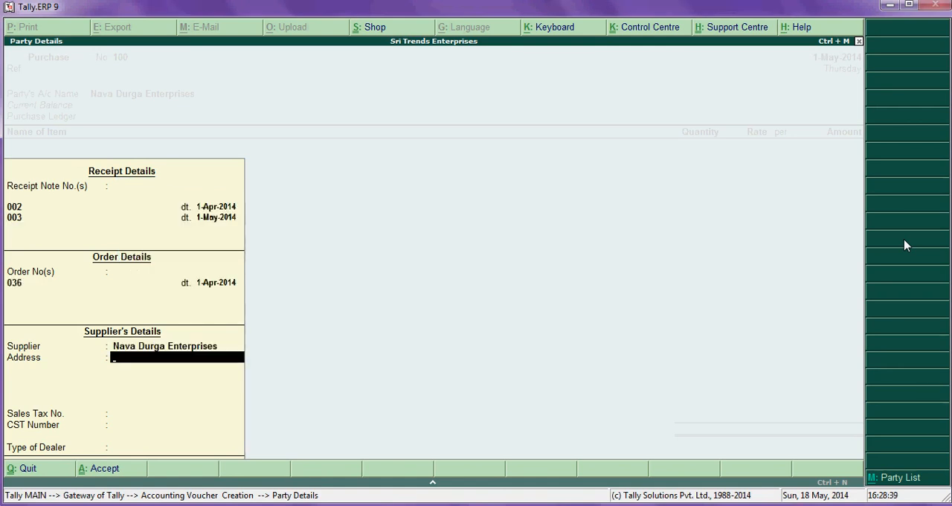
pyautogui.press('BackSpace')
pyautogui.press('BackSpace')
pyautogui.press('BackSpace')
pyautogui.press('Return')
pyautogui.press('Return')
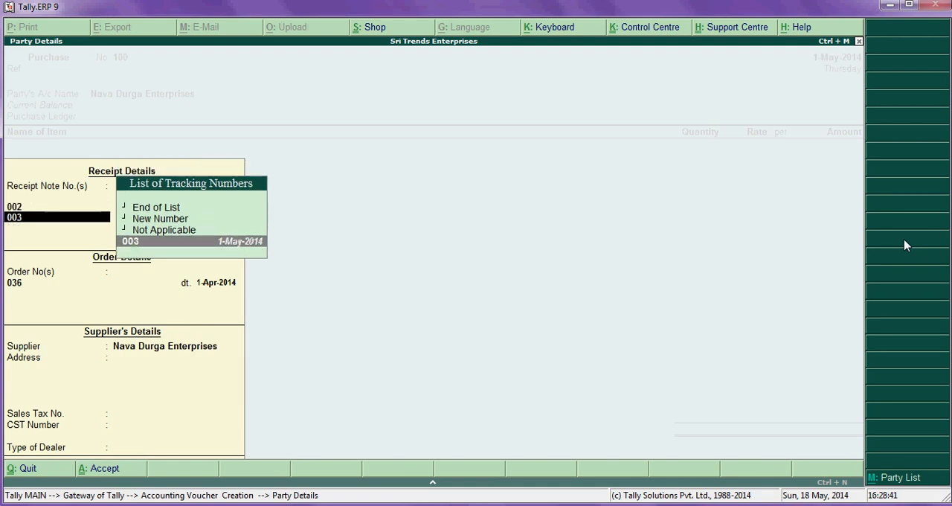
pyautogui.press('Return')
# - Accept the supplier details and choose Purchase A/c as the purchase ledger
pyautogui.press('Return')
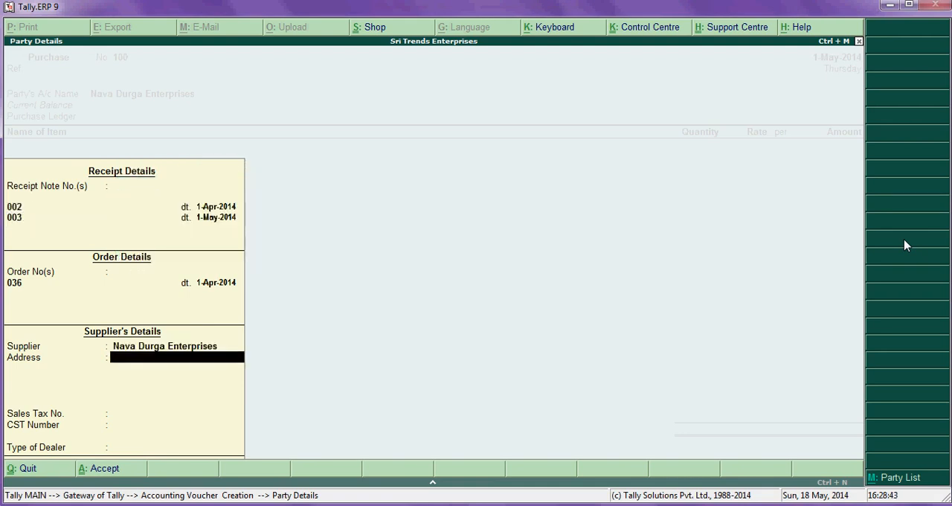
pyautogui.press('Return')
pyautogui.press('Return')
pyautogui.press('Return')
pyautogui.press('Return')
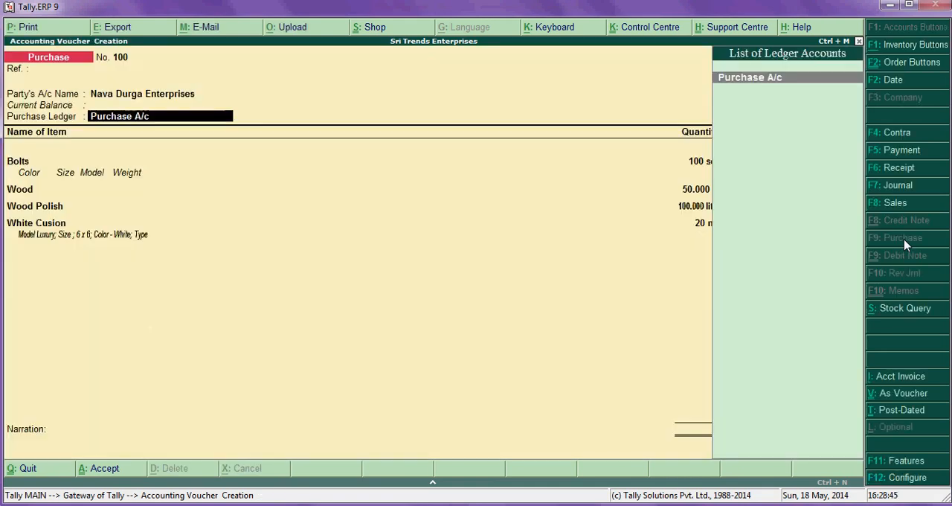
pyautogui.press('Return')
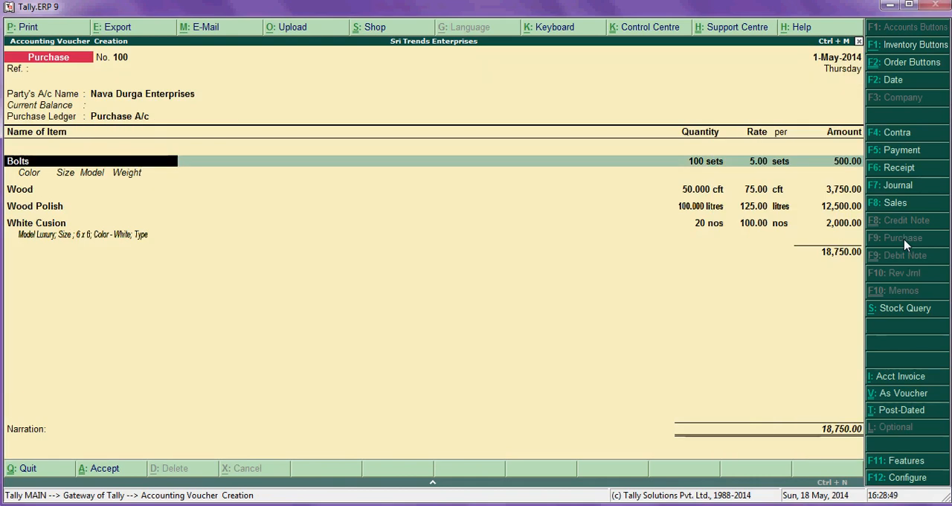
# - Accept the Bolts allocation of 100 sets at 5.00 against tracking number 002 and order 036 in Main Location
pyautogui.press('Return')
pyautogui.press('Return')
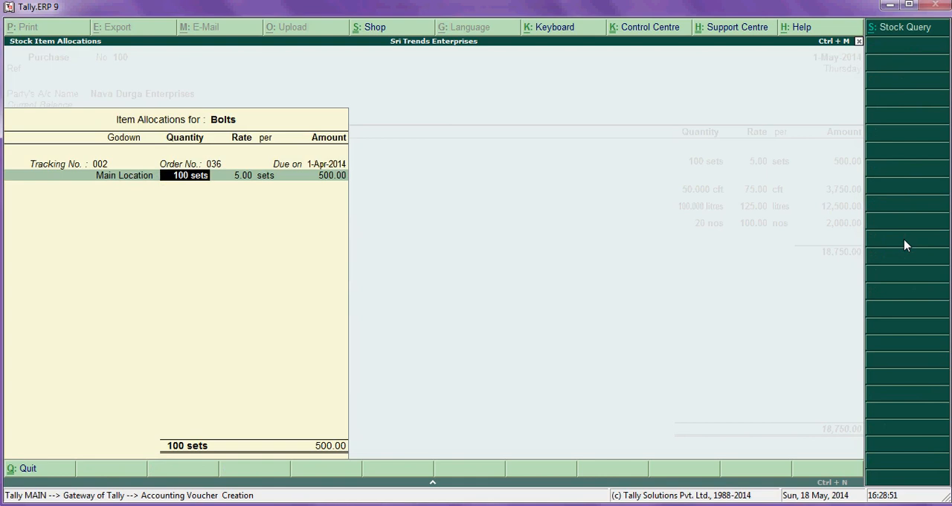
pyautogui.press('Return')
pyautogui.press('Return')
pyautogui.press('Return')
pyautogui.press('Return')
pyautogui.press('Return')
pyautogui.press('Return')
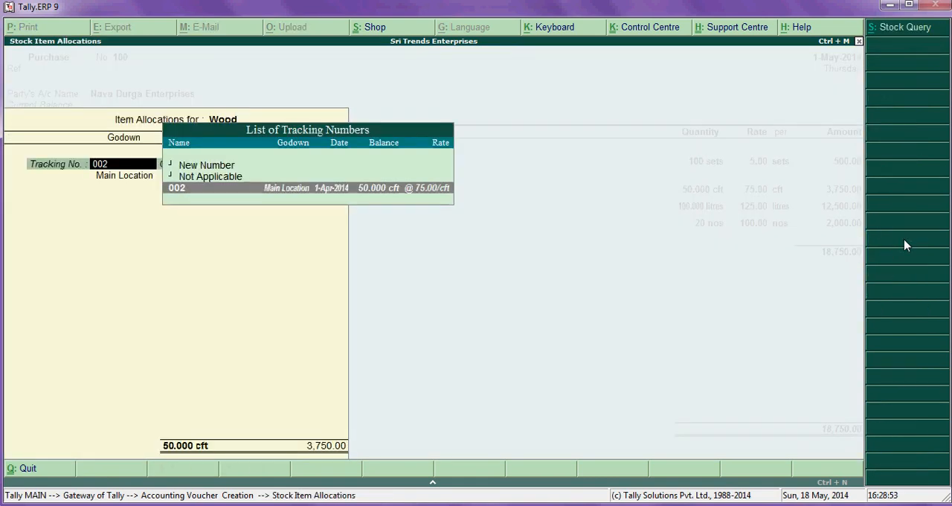
# - Accept the tracked item allocations for Wood, Wood Polish and White Cusion in the purchase voucher
pyautogui.press('Return')
pyautogui.press('Return')
pyautogui.press('Return')
pyautogui.press('Return')
pyautogui.press('Return')
pyautogui.press('Return')
pyautogui.press('Return')
pyautogui.press('Return')
pyautogui.press('Return')
pyautogui.press('Return')
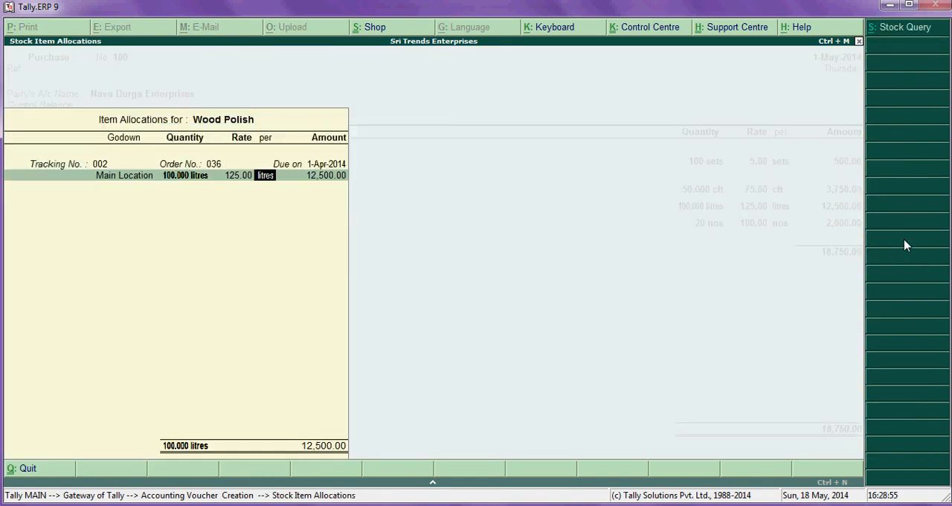
pyautogui.press('Return')
pyautogui.press('Return')
pyautogui.press('Return')
pyautogui.press('Return')
pyautogui.press('Return')
pyautogui.press('Return')
pyautogui.press('Return')
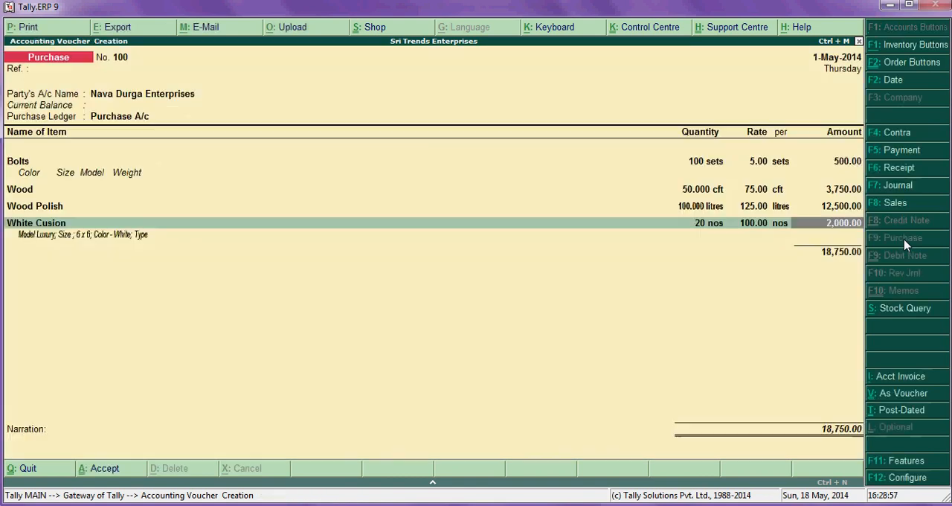
# - Leave the narration blank, save purchase voucher 100 and return to the Gateway of Tally
pyautogui.press('Return')
pyautogui.press('Return')
pyautogui.press('Return')
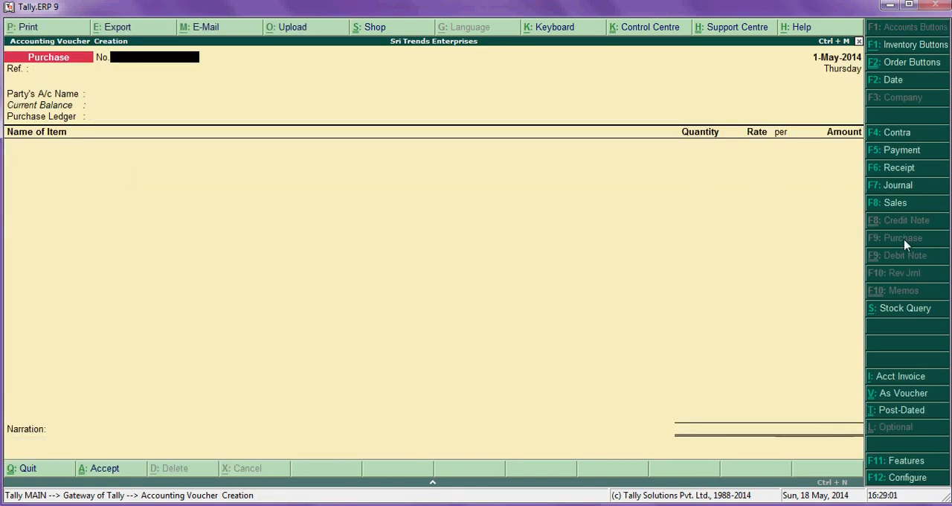
pyautogui.press('Escape')
pyautogui.press('Return')
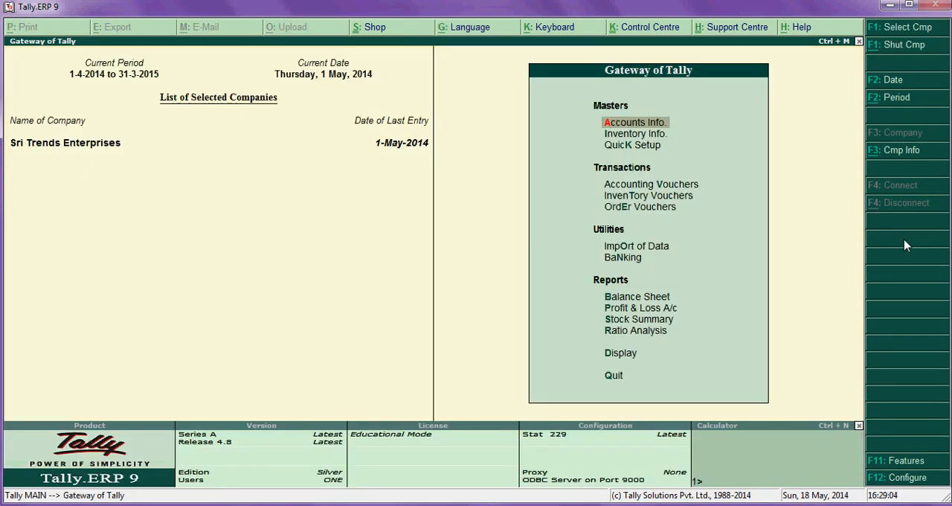
# - Review the ledger vouchers of Nava Durga Enterprises and return to the Gateway of Tally
pyautogui.press('d')
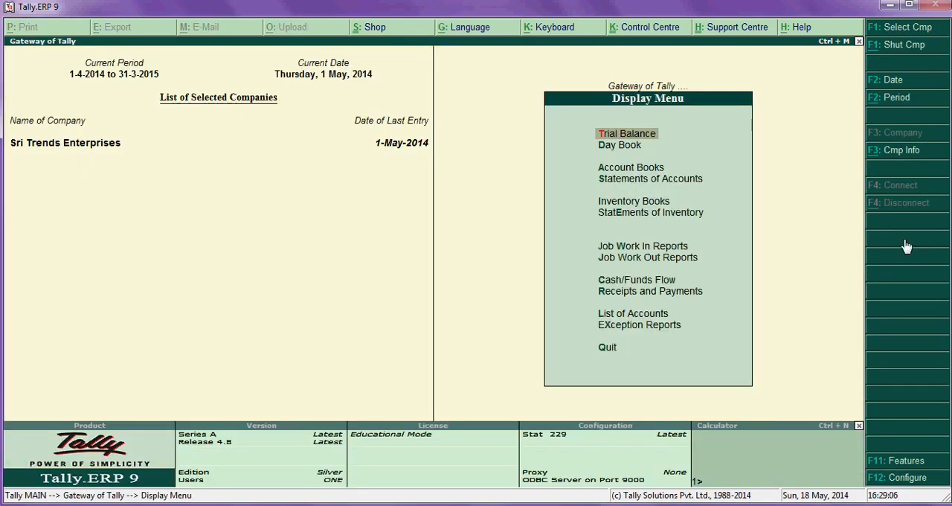
pyautogui.write('alNava')
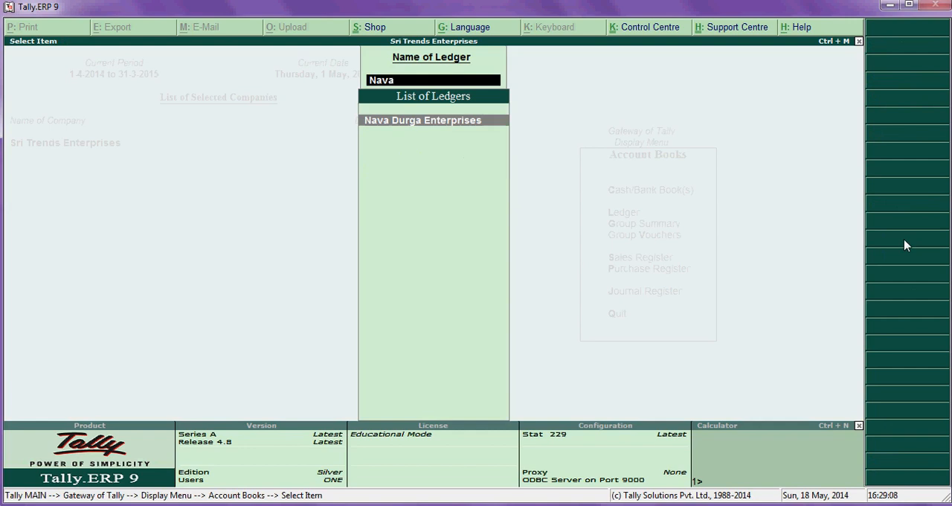
pyautogui.press('Return')
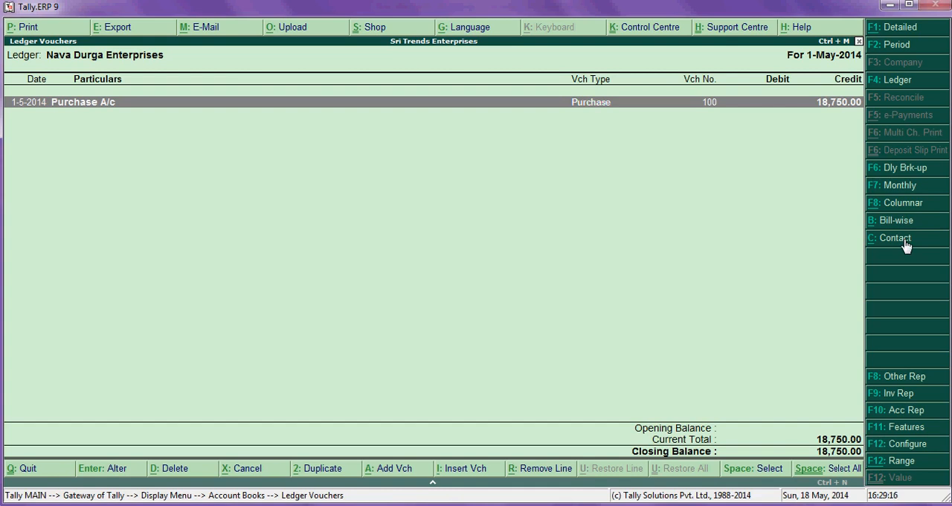
pyautogui.press('Escape')
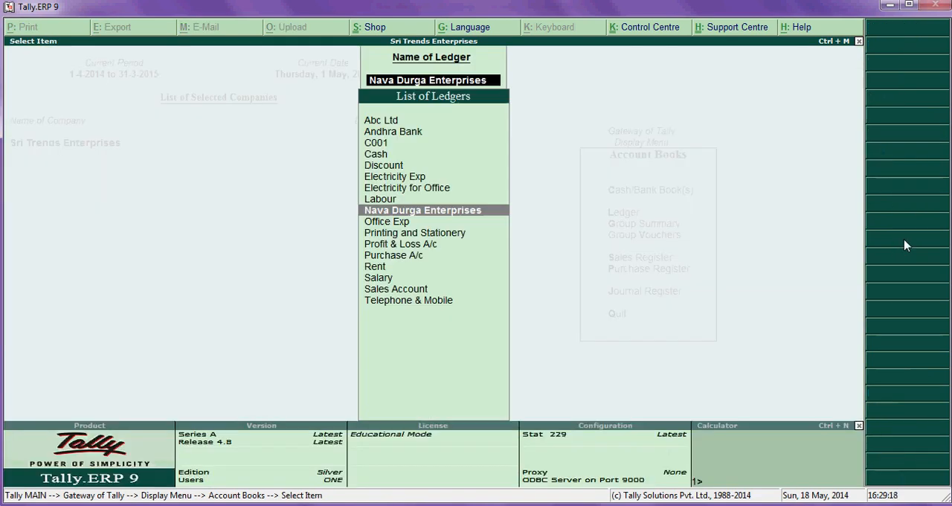
pyautogui.press('Up')
pyautogui.press('Escape')
pyautogui.press('Escape')
pyautogui.press('Escape')
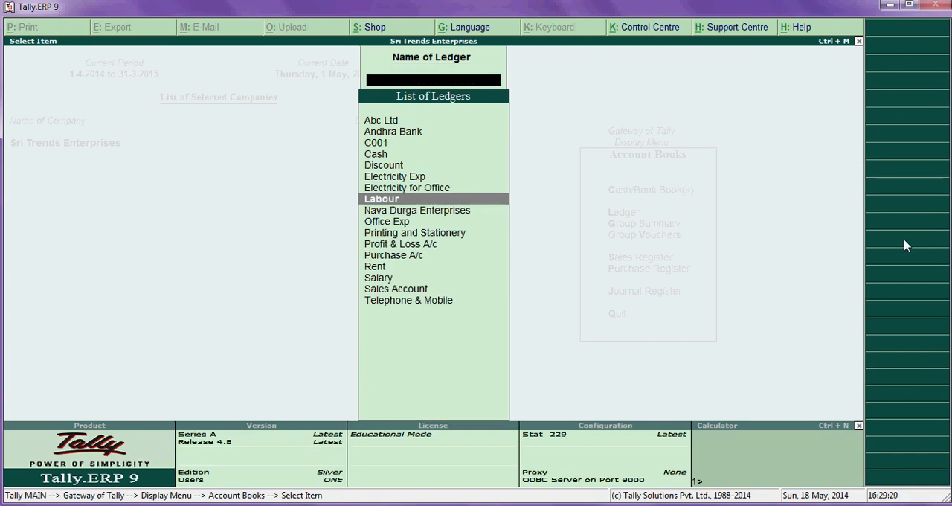
pyautogui.press('Escape')
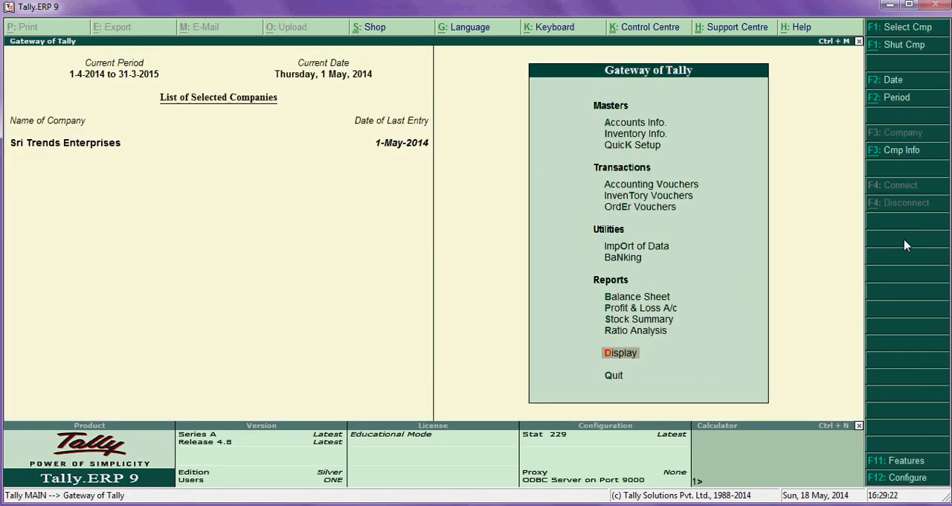
pyautogui.press('Return')
pyautogui.press('Down')
pyautogui.press('Down')
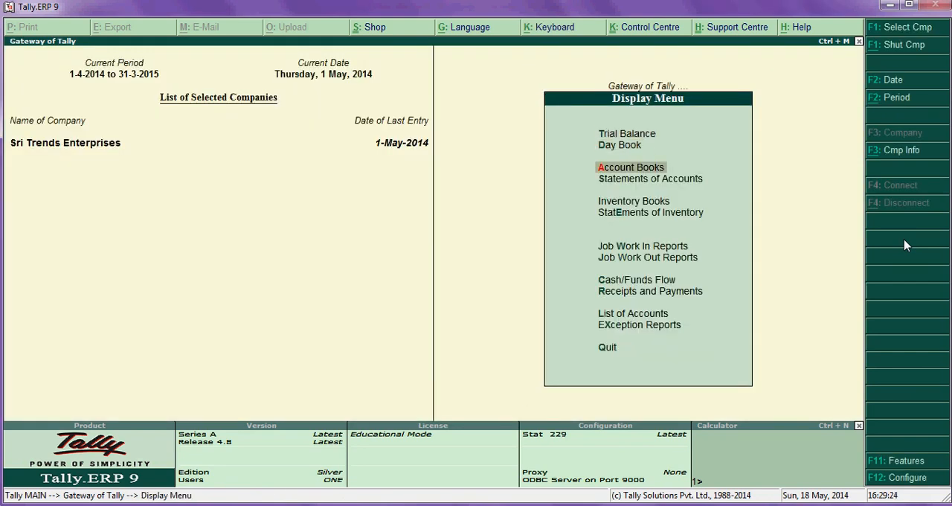
pyautogui.press('Return')
pyautogui.press('Down')
pyautogui.press('Return')
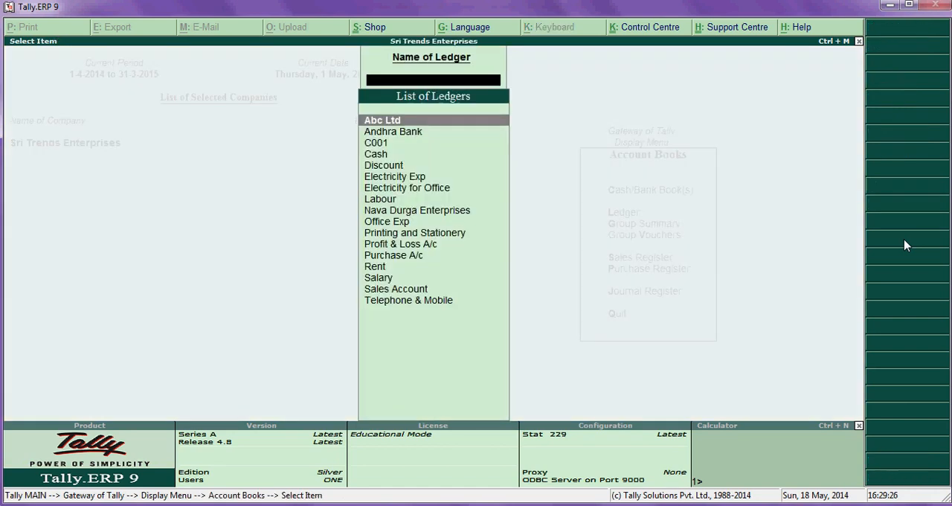
pyautogui.press('Escape')
pyautogui.press('Escape')
pyautogui.press('Escape')
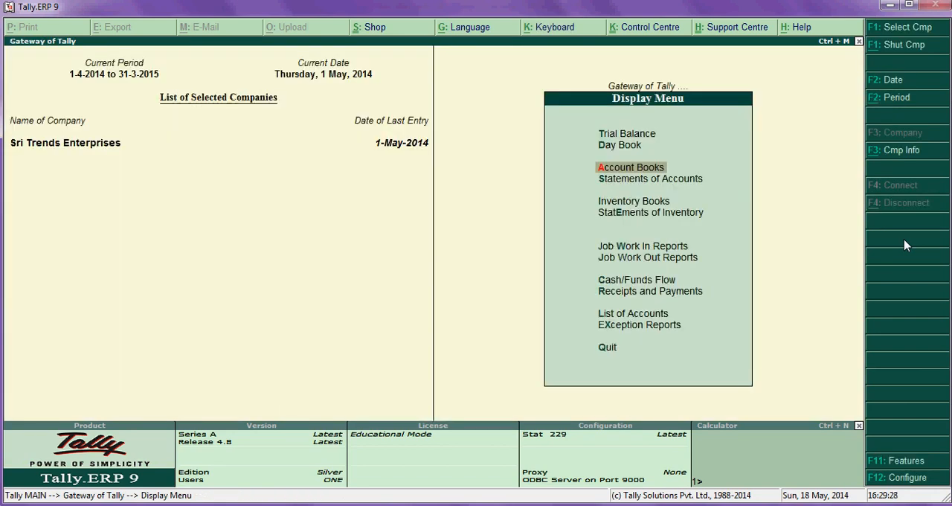
# - Open the April stock vouchers for the stock item Bolts from the inventory books
pyautogui.press('Return')
pyautogui.press('Down')
pyautogui.press('Down')
pyautogui.press('Down')
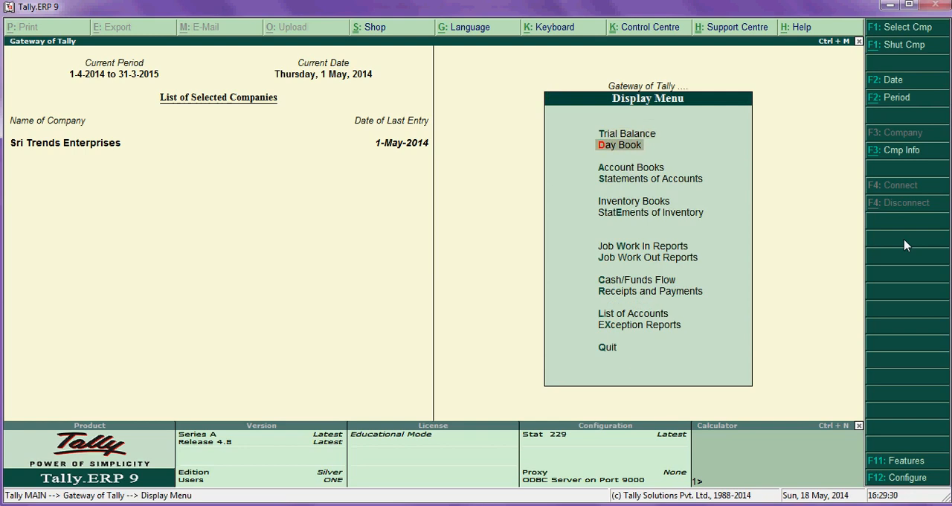
pyautogui.press('Return')
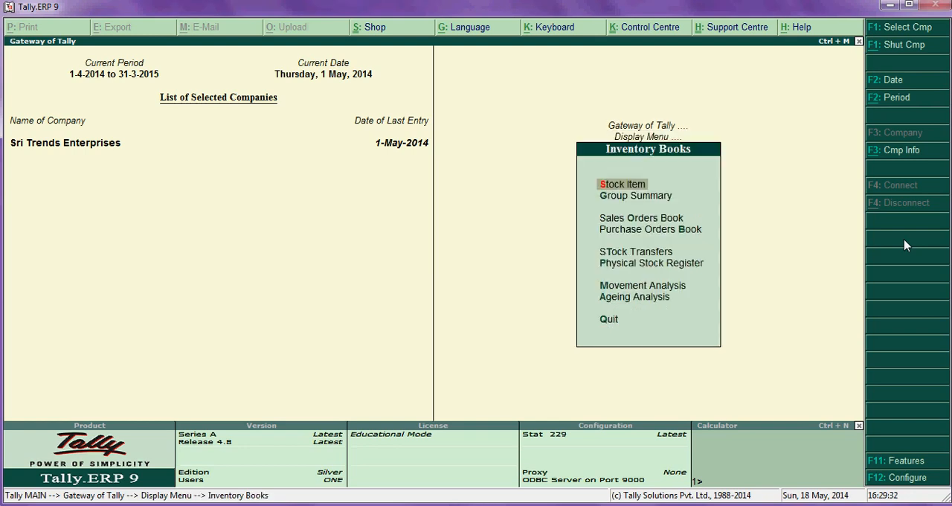
pyautogui.press('Return')
pyautogui.press('Down')
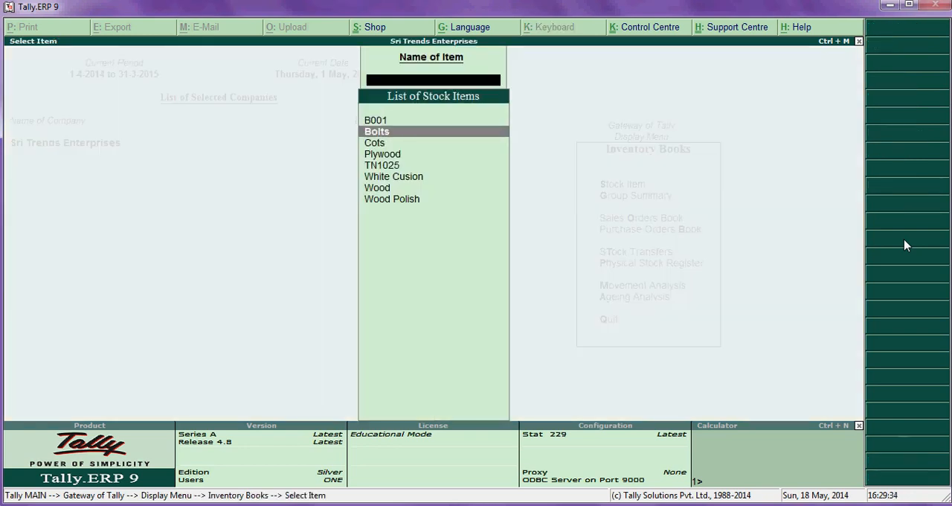
pyautogui.press('Return')
pyautogui.press('Up')
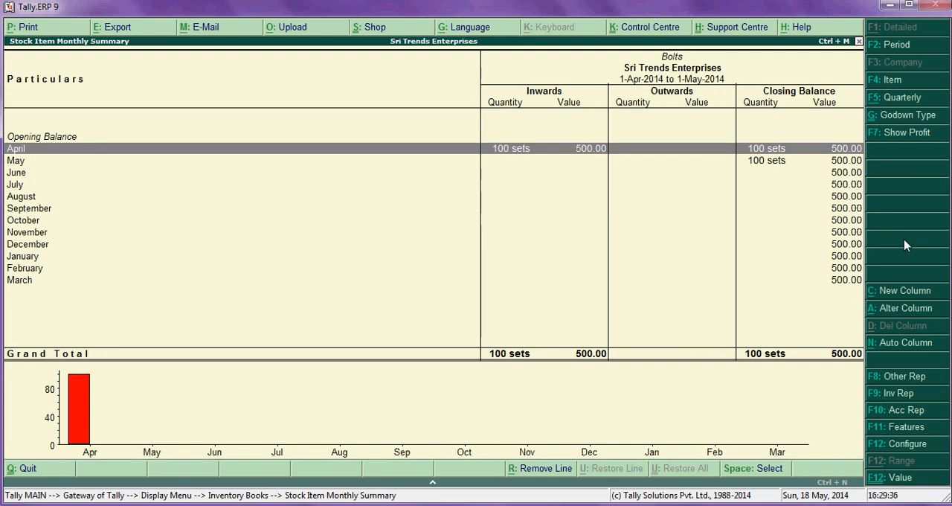
pyautogui.press('Return')
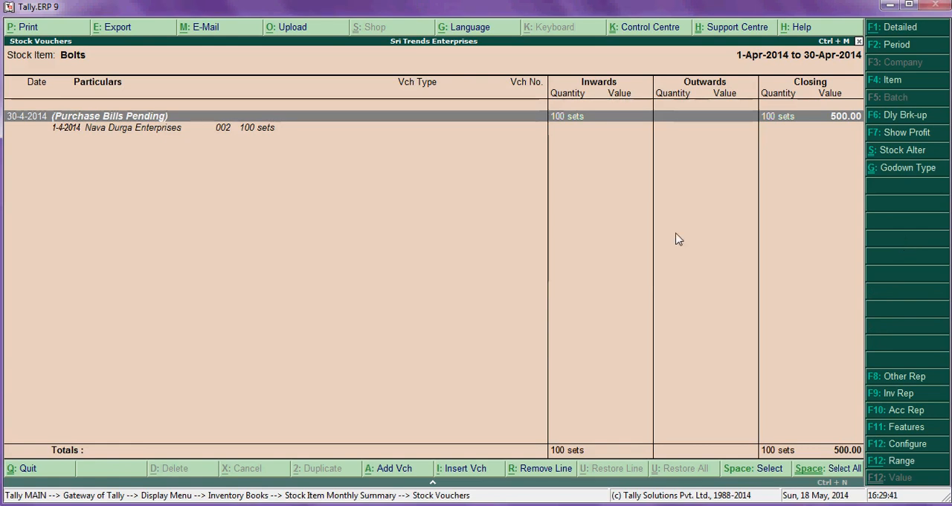
# - Set the Bolts stock voucher period to 1-4-2014 through 1-5-2014 and review the purchase entry
pyautogui.click(905, 46)
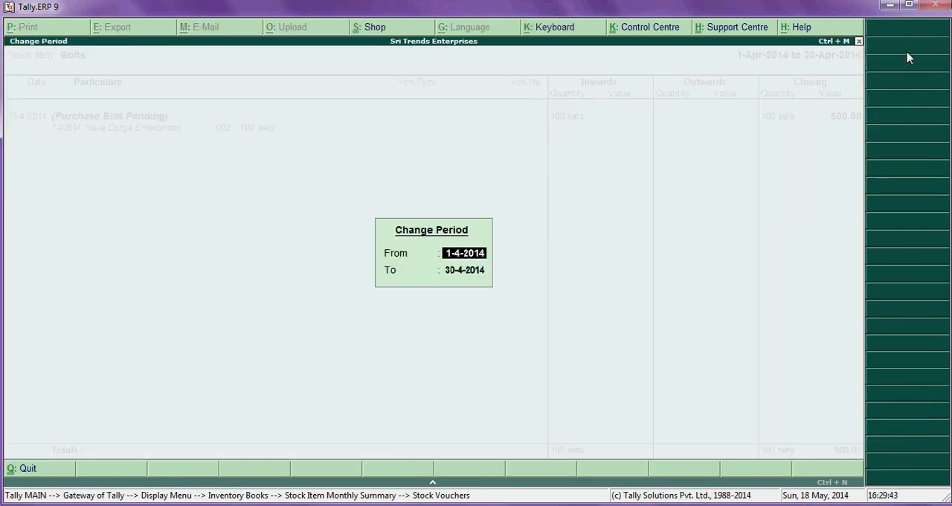
pyautogui.press('Return')
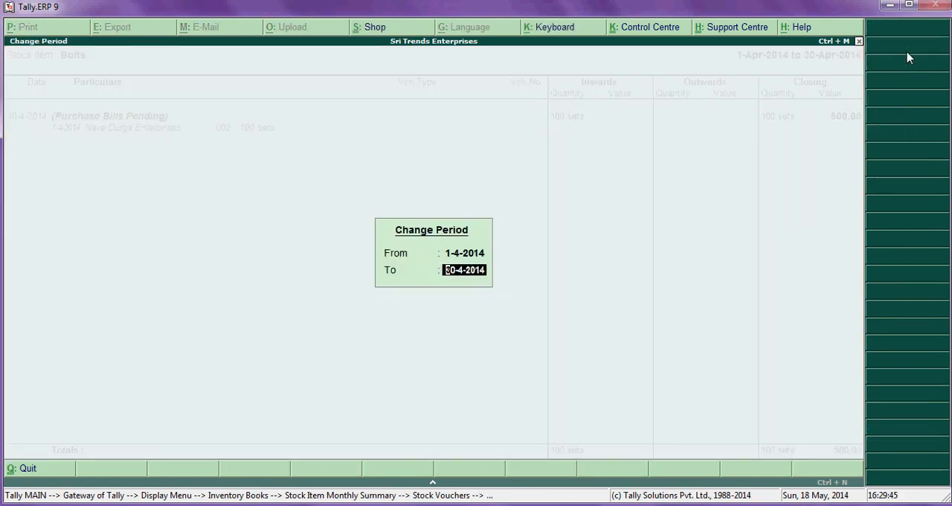
pyautogui.write('1-5')
pyautogui.press('Return')
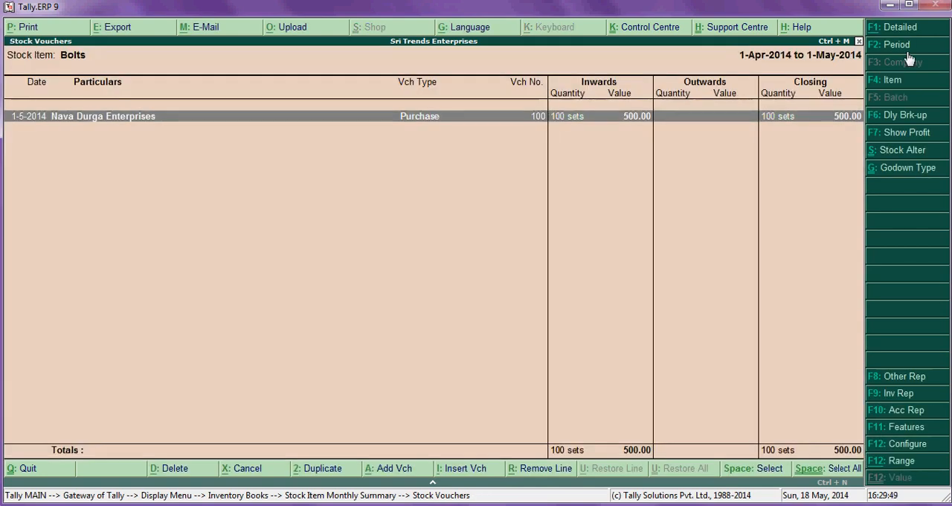
pyautogui.press('Return')
pyautogui.press('Escape')
# - Set the end of the Bolts report period to 2-4-2014 and examine the purchase bills pending entry
pyautogui.click(897, 46)
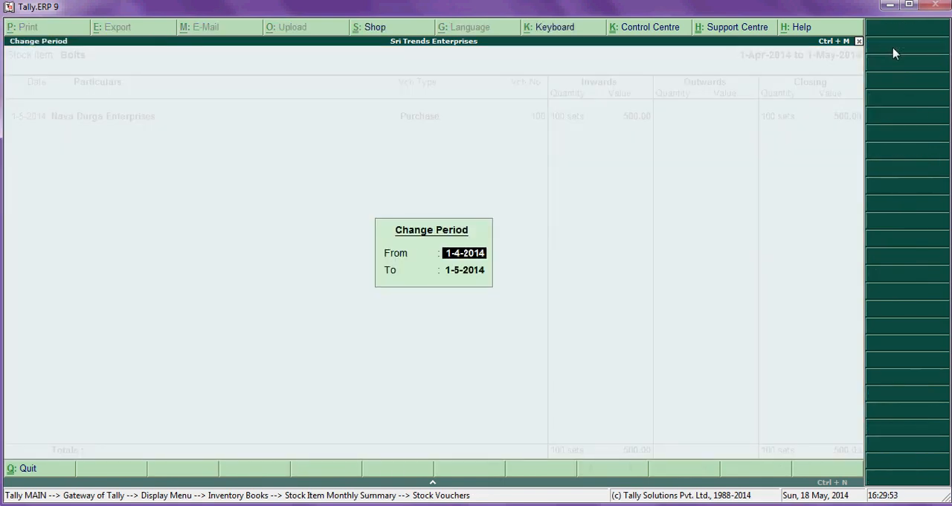
pyautogui.press('Return')
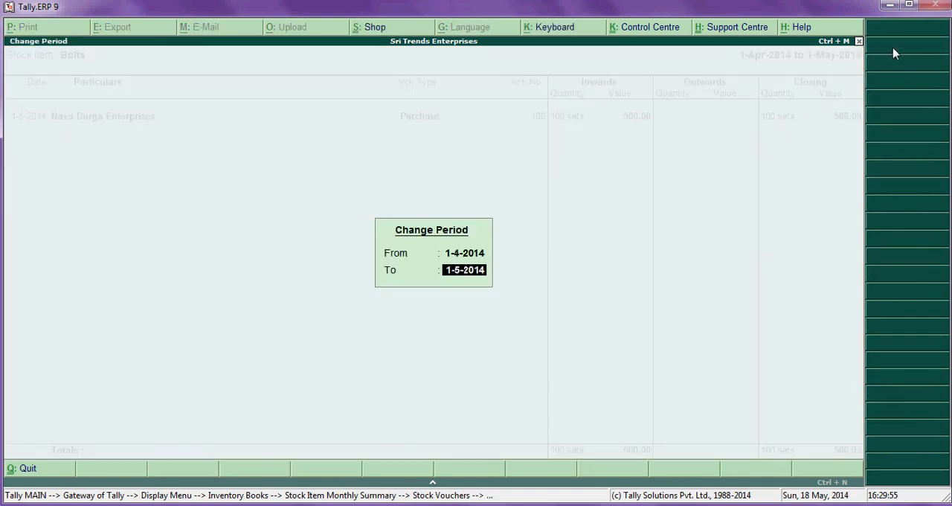
pyautogui.write('2-4')
pyautogui.press('Return')
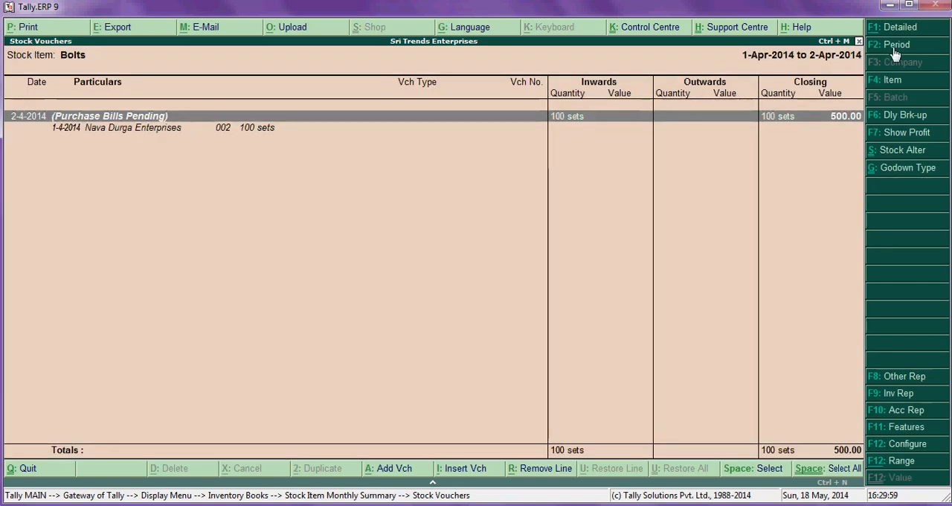
pyautogui.press('Down')
pyautogui.press('Up')
pyautogui.press('Down')
pyautogui.press('Up')
pyautogui.press('Down')
pyautogui.press('Up')
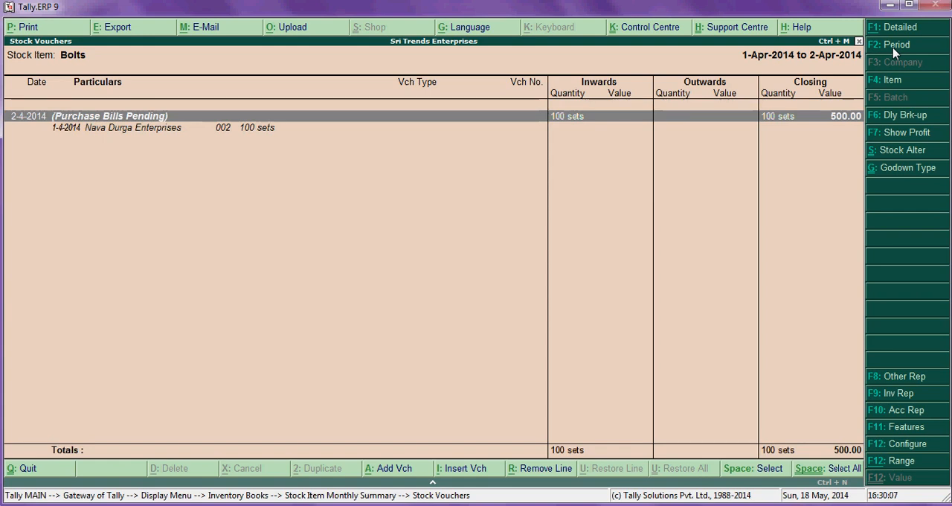
# - Extend the Bolts report period to 2-5-2014, view purchase voucher 100 and leave the reports without altering it
pyautogui.click(894, 48)
pyautogui.press('Return')
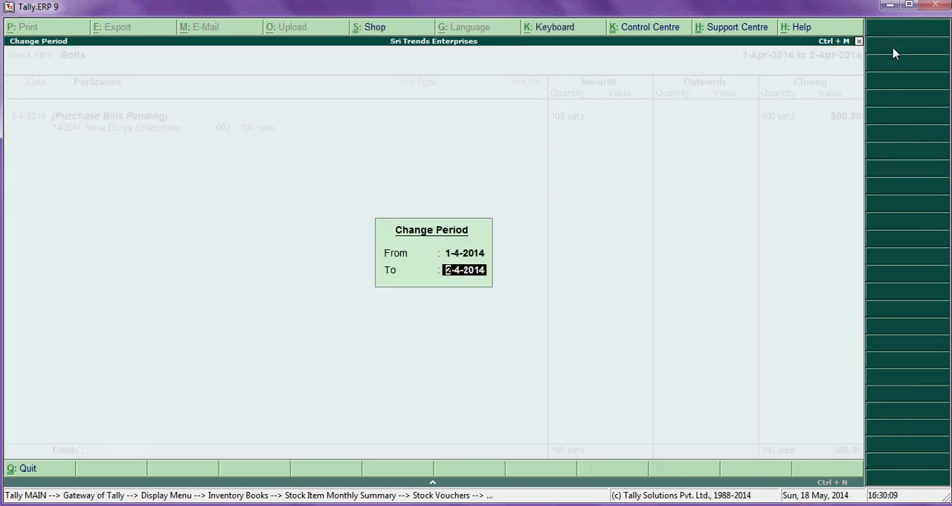
pyautogui.write('2-5')
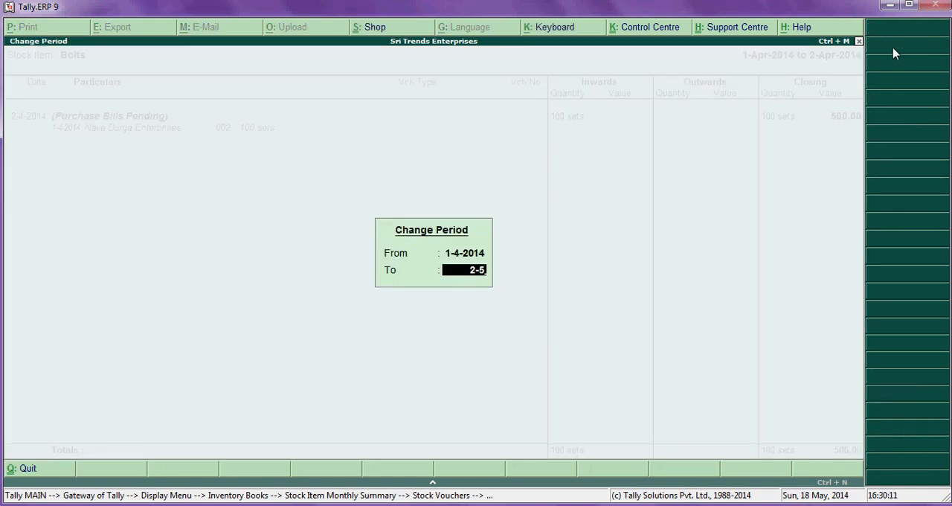
pyautogui.press('Return')
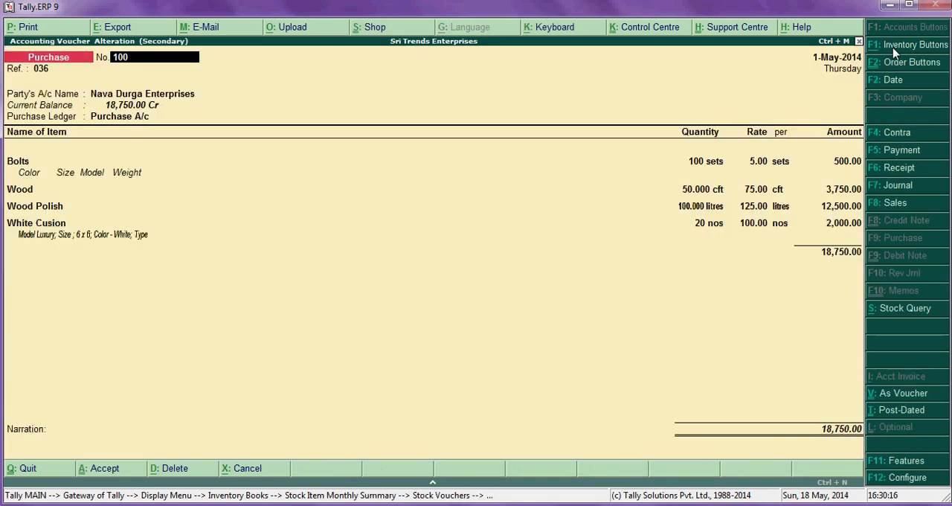
pyautogui.press('Escape')
pyautogui.press('Escape')
pyautogui.press('Escape')
pyautogui.press('Escape')
pyautogui.press('Escape')
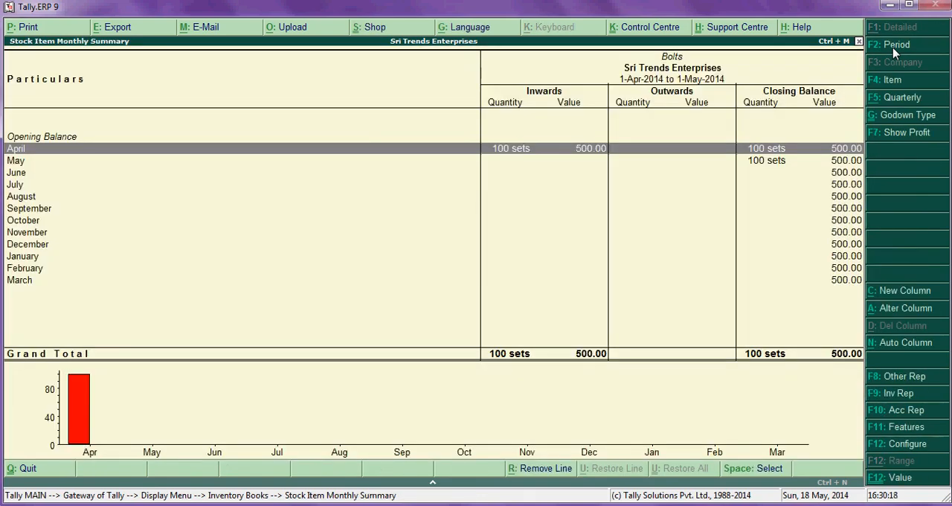
pyautogui.press('Escape')
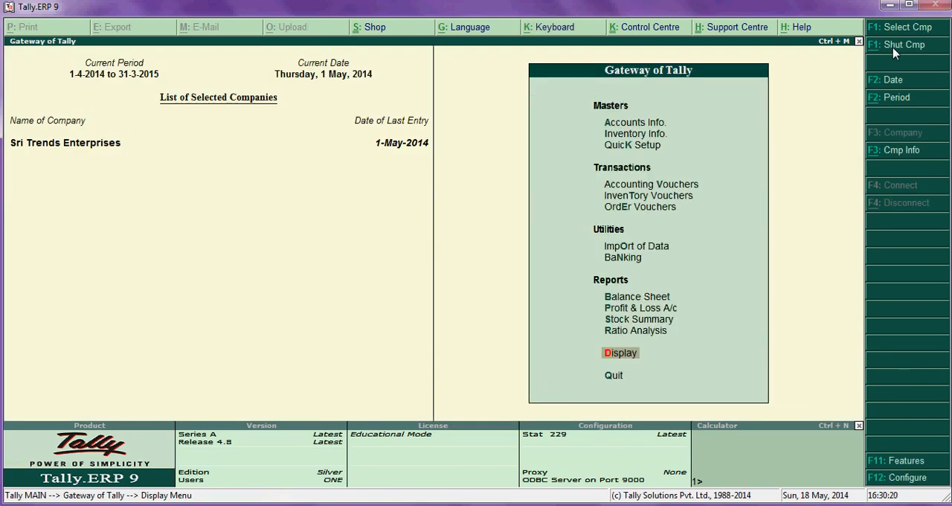
pyautogui.press('Return')
pyautogui.press('Down')
pyautogui.press('Down')
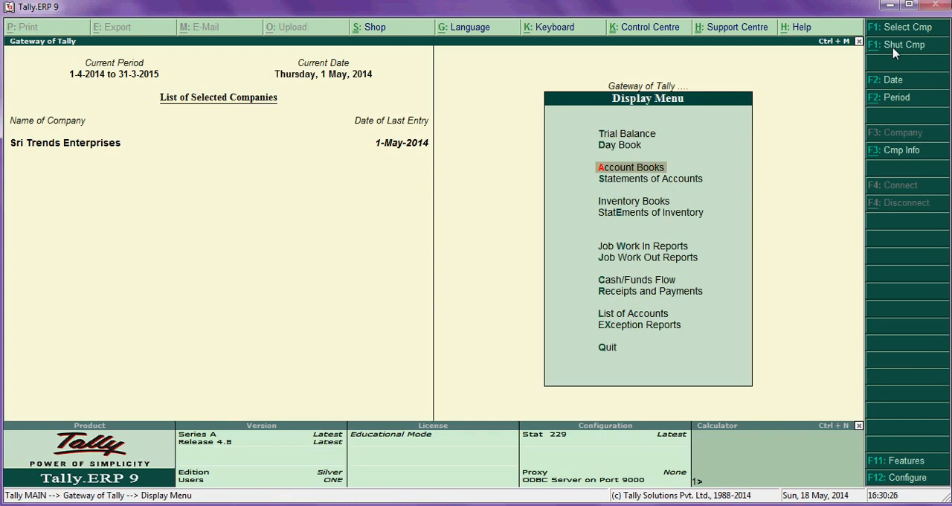
pyautogui.press('Escape')
pyautogui.press('Return')
pyautogui.press('Down')
pyautogui.press('Down')
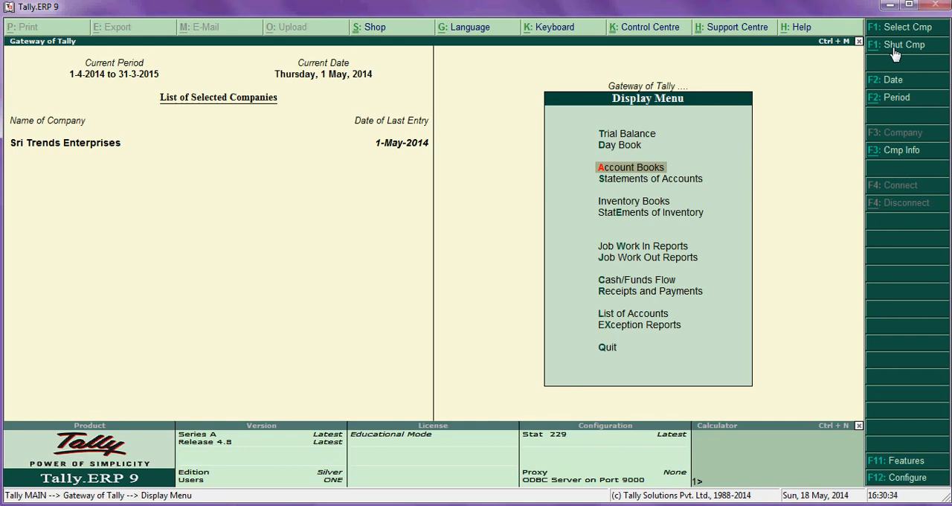
pyautogui.press('Escape')
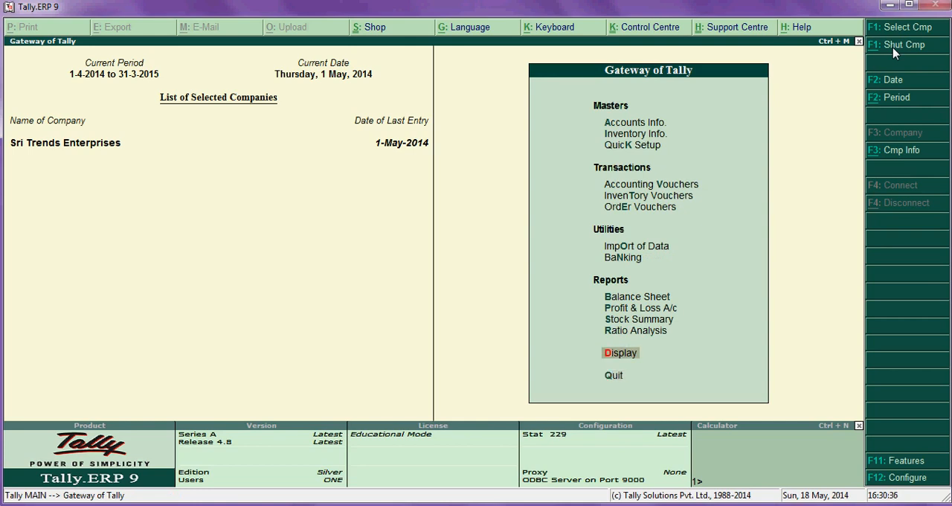
# - Display the trial balance ledger-wise and examine the Nava Durga Enterprises and Purchase A/c closing balances
pyautogui.press('Return')
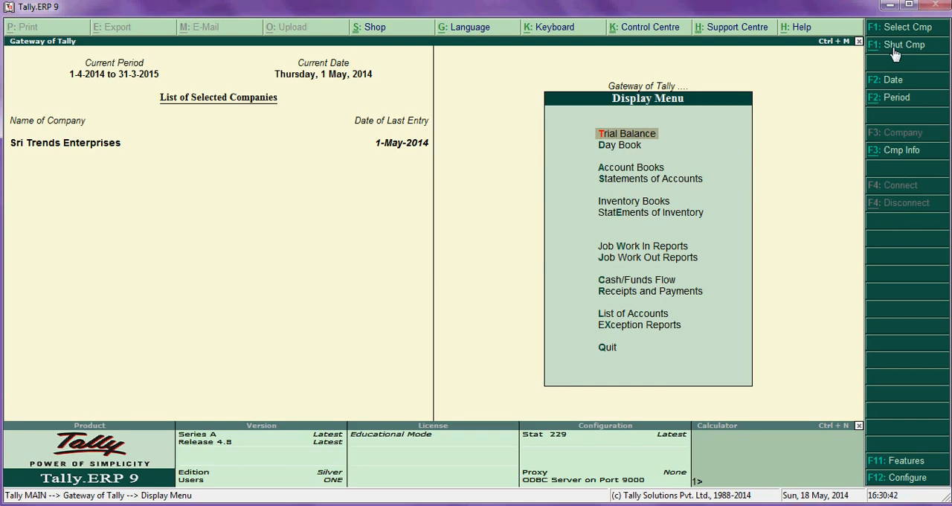
pyautogui.press('Return')
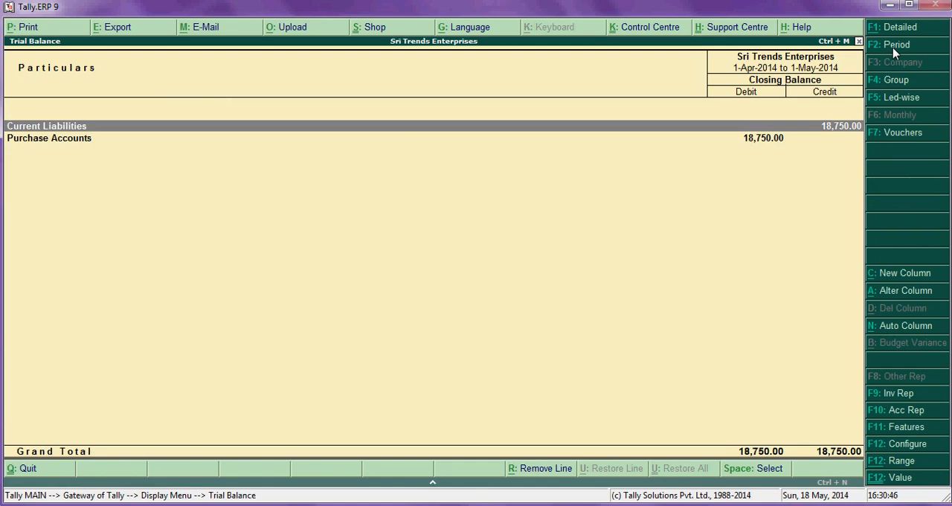
pyautogui.click(905, 100)
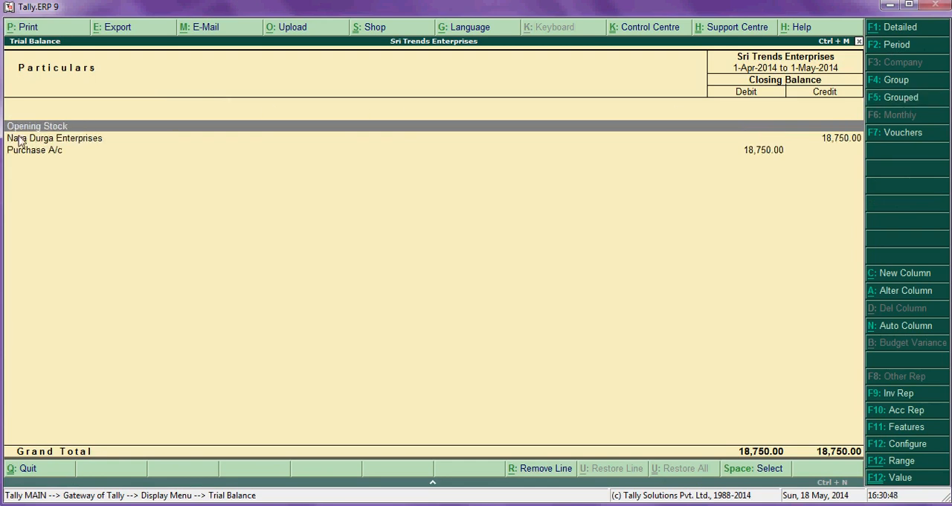
pyautogui.click(844, 144)
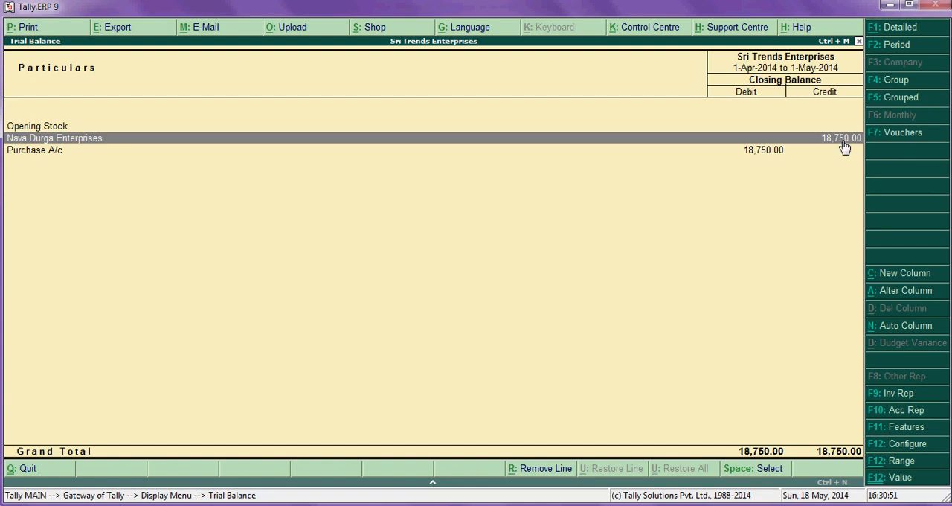
pyautogui.click(757, 153)
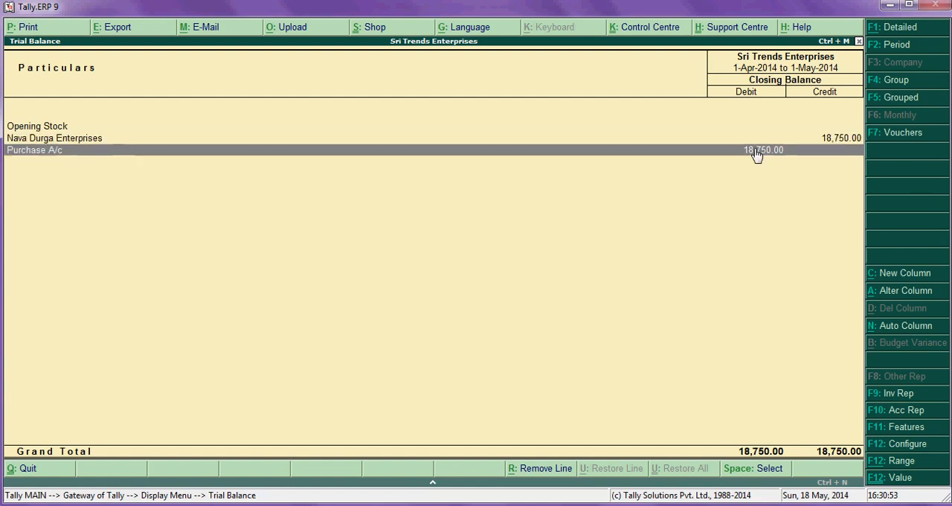
pyautogui.press('Escape')
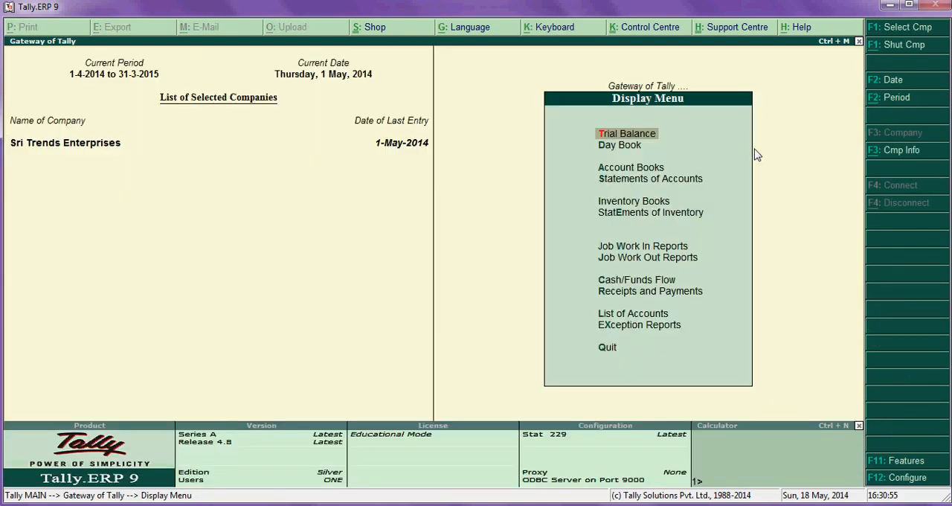
pyautogui.press('Down')
pyautogui.press('Down')
pyautogui.press('Down')
pyautogui.press('Up')
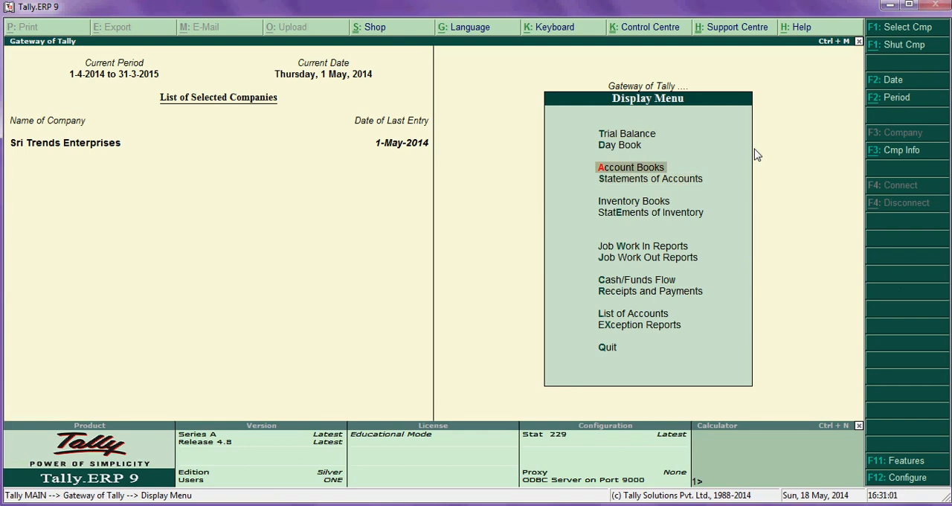
# - Start a new payment voucher from the accounting vouchers and choose Cash as its account
pyautogui.press('Escape')
pyautogui.press('Up')
pyautogui.press('Up')
pyautogui.press('Up')
pyautogui.press('Up')
pyautogui.press('Up')
pyautogui.press('Up')
pyautogui.press('Up')
pyautogui.press('Up')
pyautogui.press('Up')
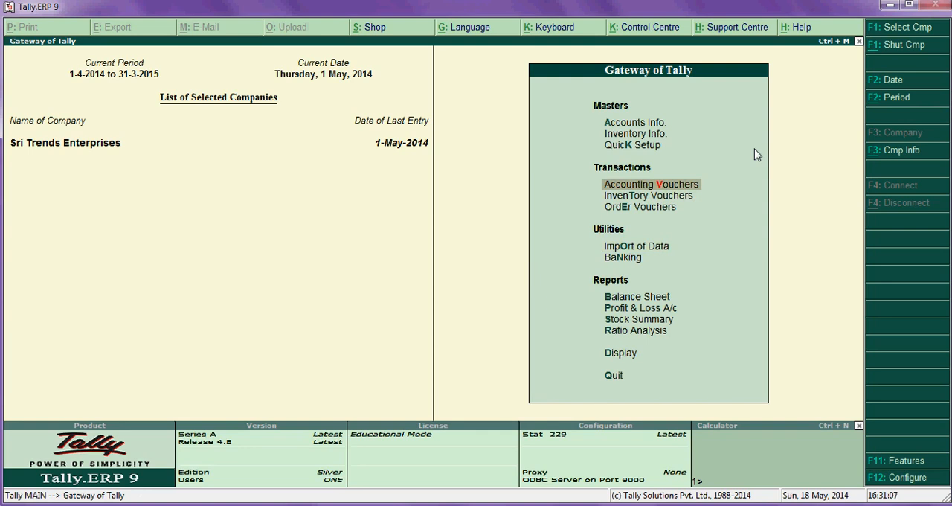
pyautogui.press('Return')
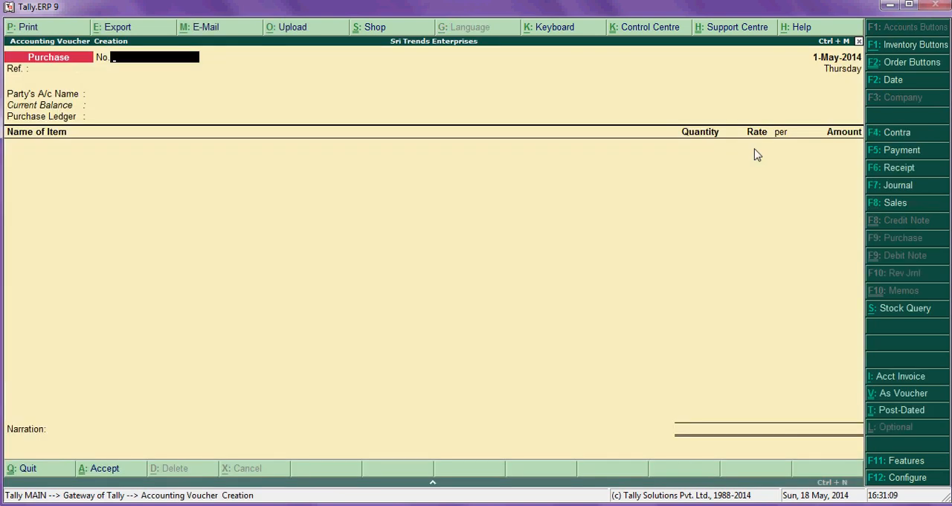
pyautogui.click(905, 152)
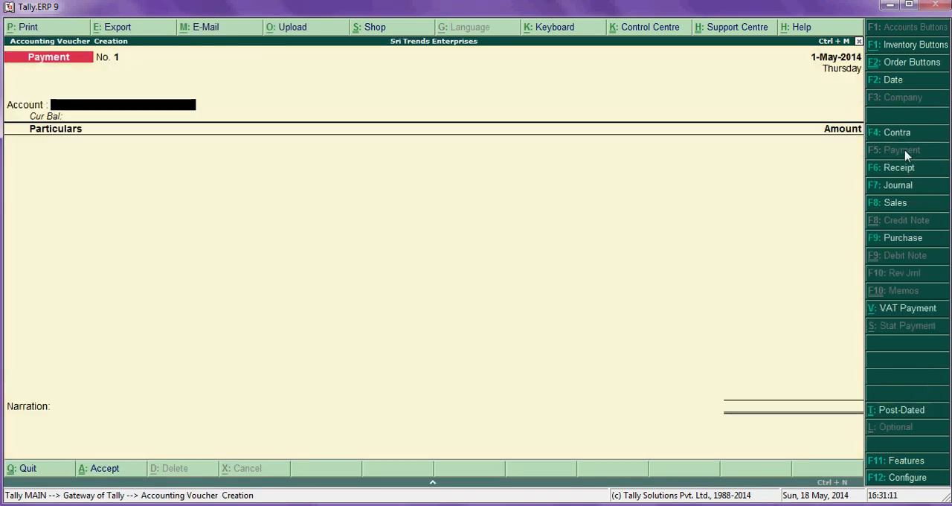
pyautogui.write('Cas')
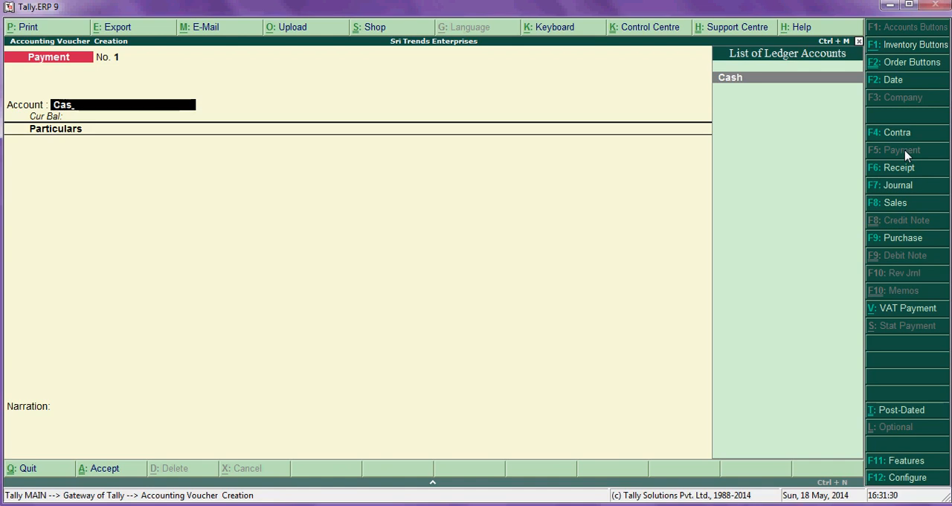
# - Replace the payment voucher's account with Andhra Bank instead of Cash
pyautogui.press('BackSpace')
pyautogui.press('BackSpace')
pyautogui.press('BackSpace')
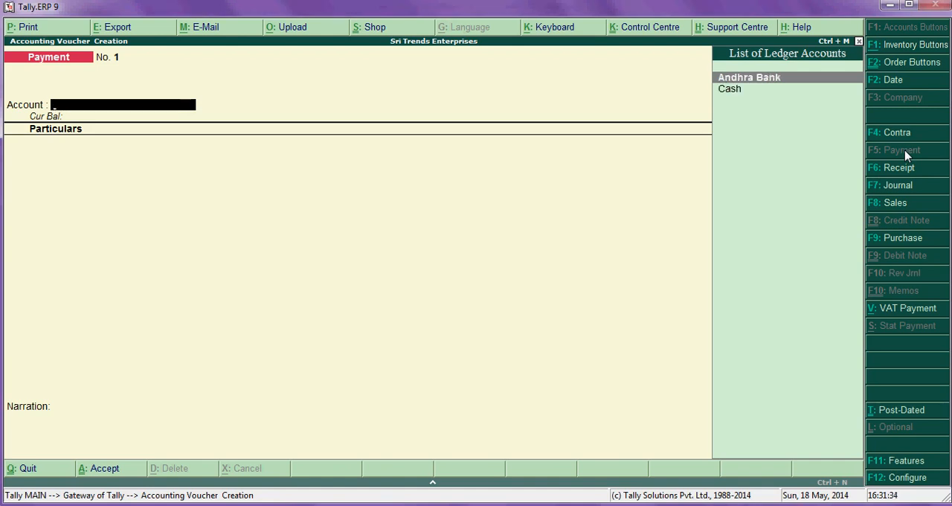
pyautogui.press('Down')
pyautogui.press('Up')
pyautogui.press('Return')
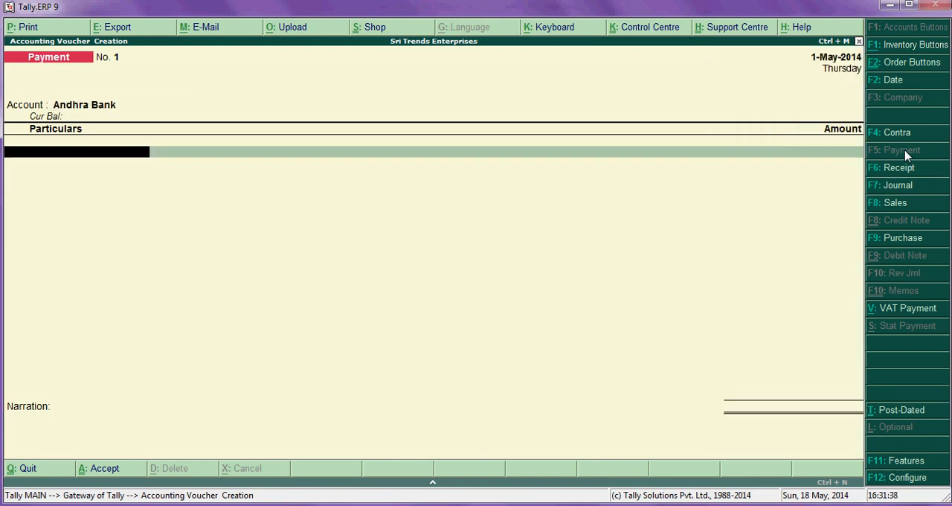
# - Enter Nava Durga Enterprises as the paid party with an amount of 5,000, allocated against bill reference 100
pyautogui.write('Nav')
pyautogui.press('Return')
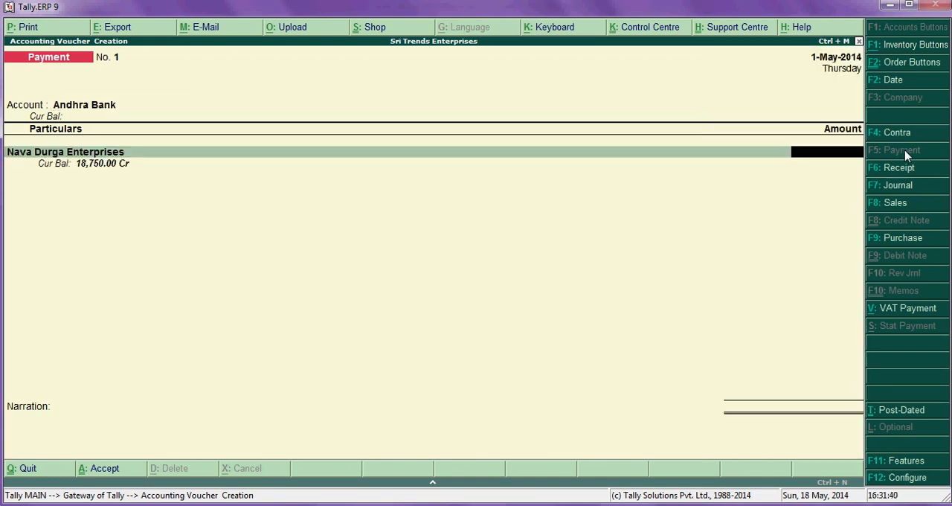
pyautogui.write('5000')
pyautogui.press('Return')
pyautogui.press('Return')
pyautogui.press('Return')
pyautogui.press('Return')
pyautogui.press('Return')
pyautogui.press('Return')
pyautogui.press('Return')
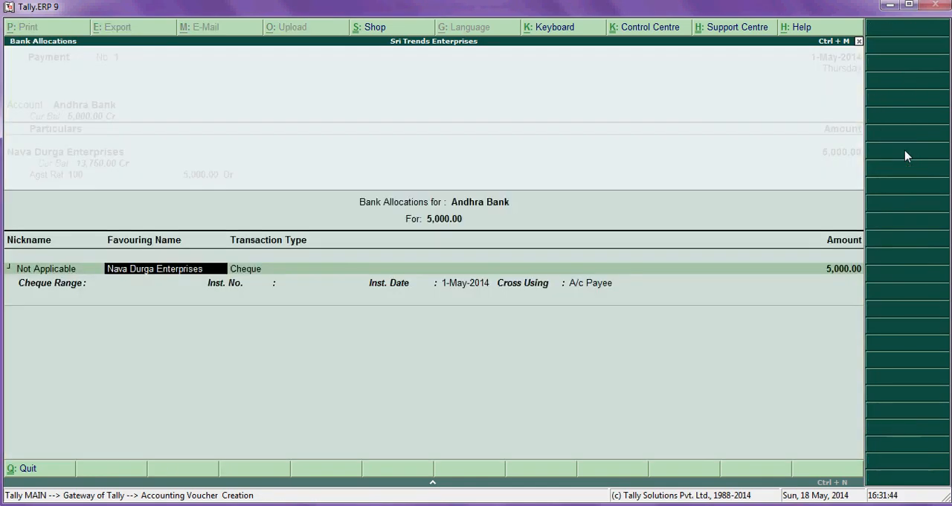
# - Keep the default cheque bank allocation, add the narration "Being paid che" and save payment voucher 1
pyautogui.press('Return')
pyautogui.press('Return')
pyautogui.press('Return')
pyautogui.write('Being paid ch')
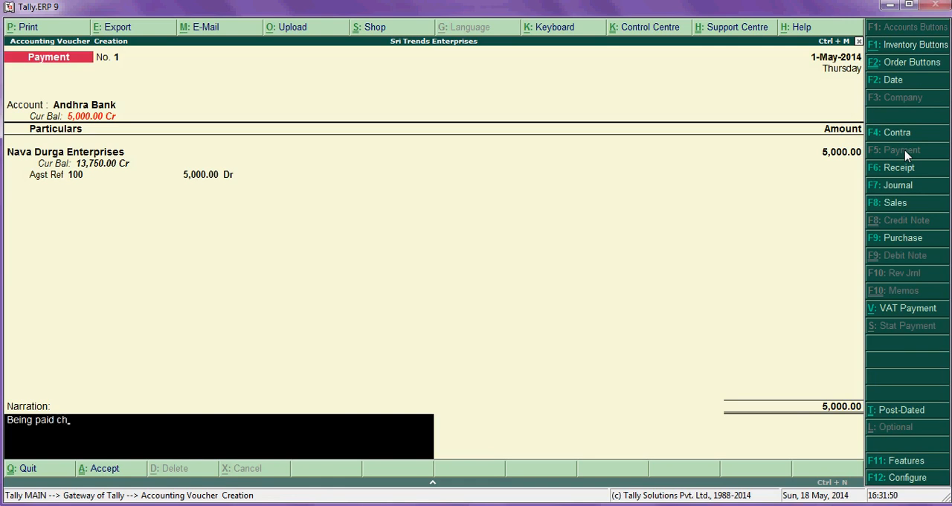
pyautogui.press('BackSpace')
pyautogui.write('che')
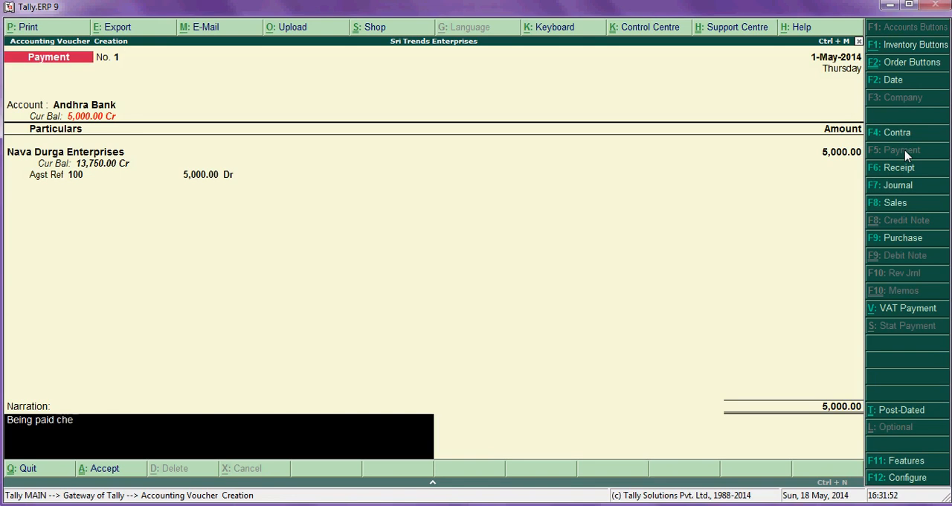
pyautogui.press('Return')
pyautogui.press('Return')
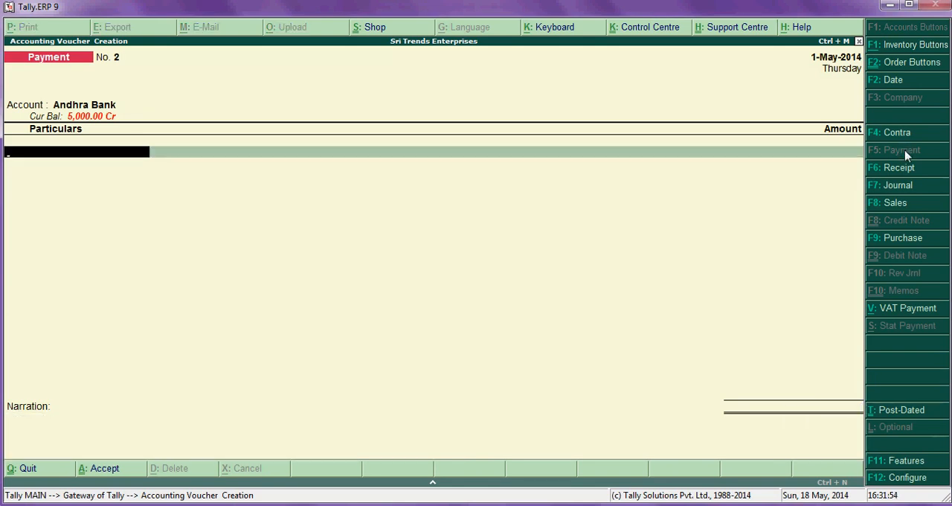
# - Reopen payment voucher 1, review its amount, bill reference and bank allocation, and accept it without altering anything
pyautogui.press('Escape')
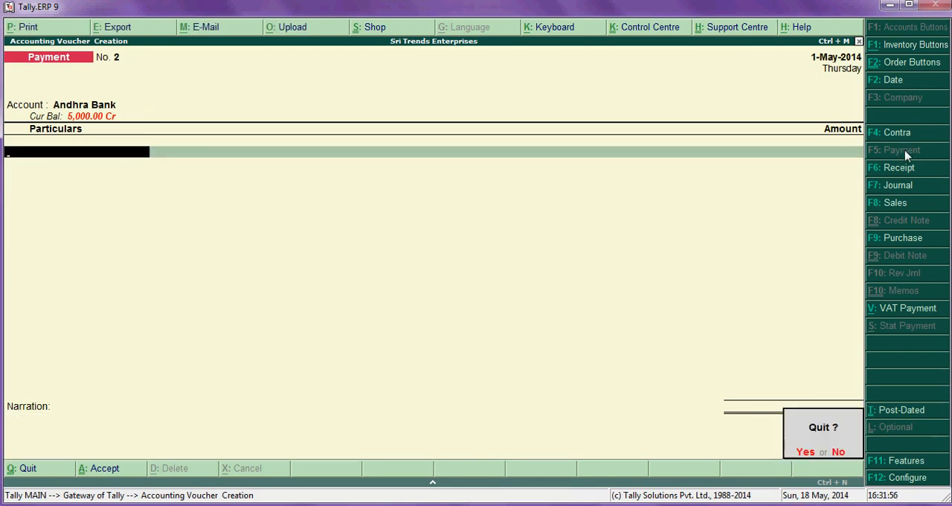
pyautogui.press('n')
pyautogui.press('pageup')
pyautogui.press('Return')
pyautogui.press('Return')
pyautogui.press('Return')
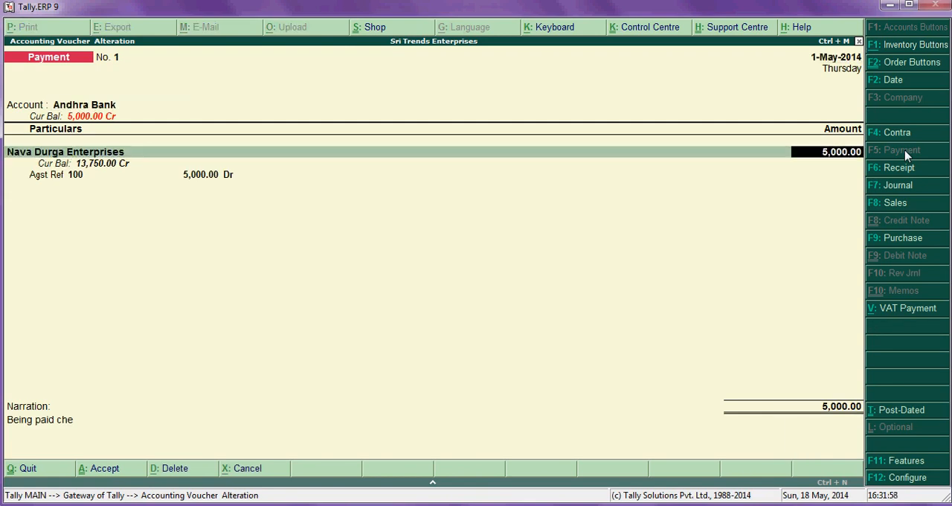
pyautogui.press('Return')
pyautogui.press('Return')
pyautogui.press('Return')
pyautogui.press('Return')
pyautogui.press('Return')
pyautogui.press('Return')
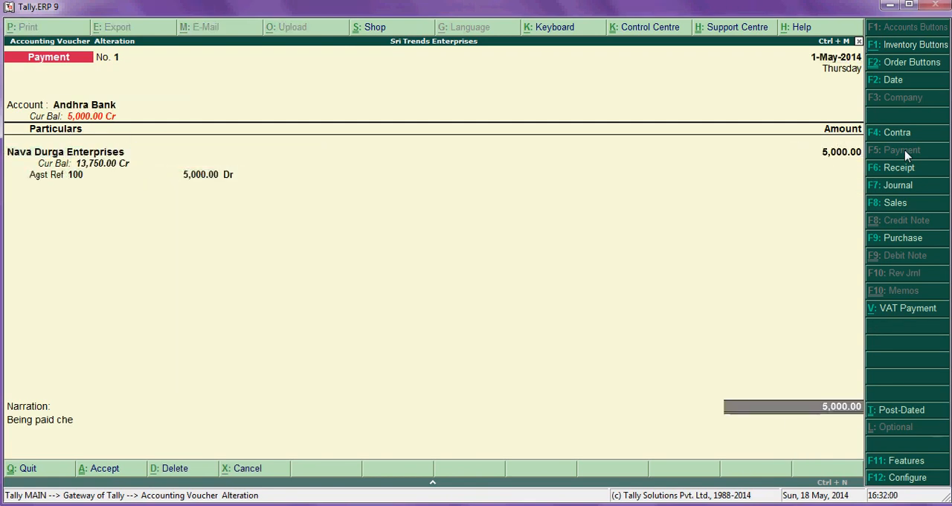
pyautogui.press('Return')
pyautogui.press('Return')
pyautogui.press('Return')
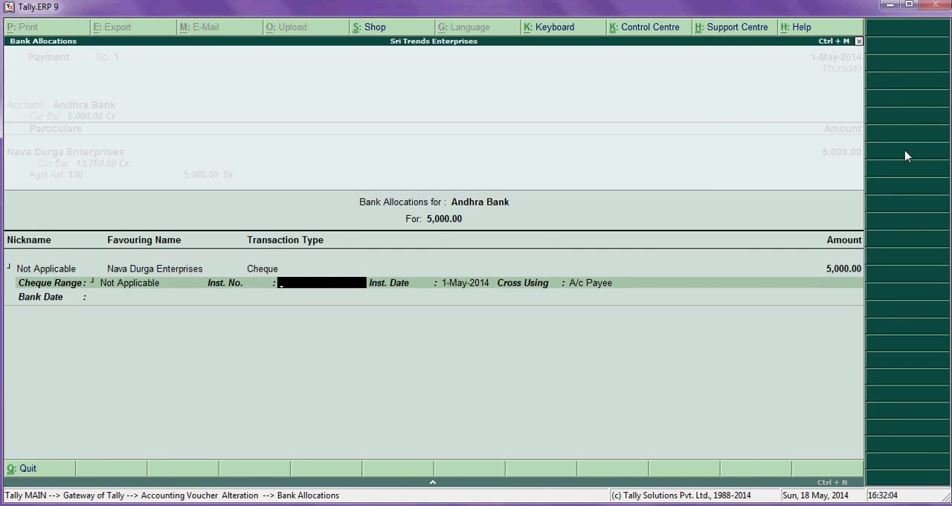
pyautogui.press('Return')
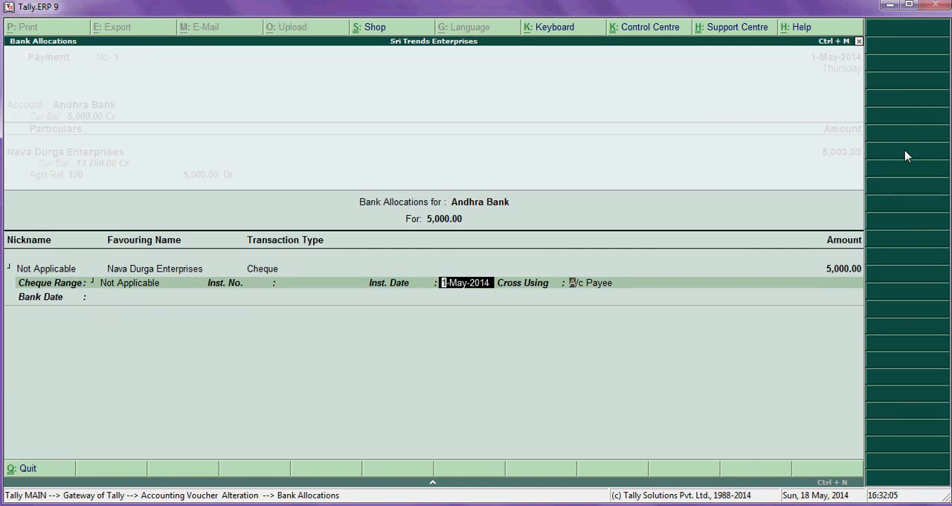
pyautogui.press('Return')
pyautogui.press('Return')
pyautogui.press('Return')
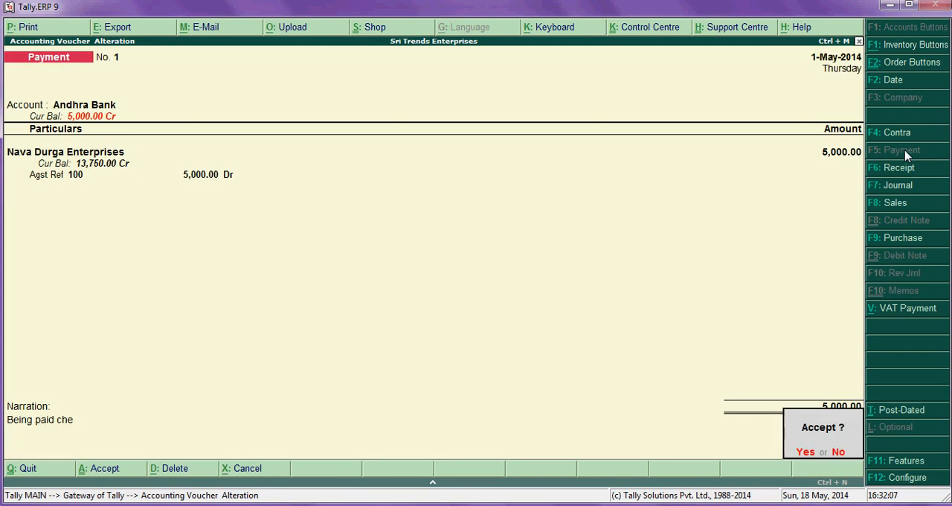
pyautogui.press('Return')
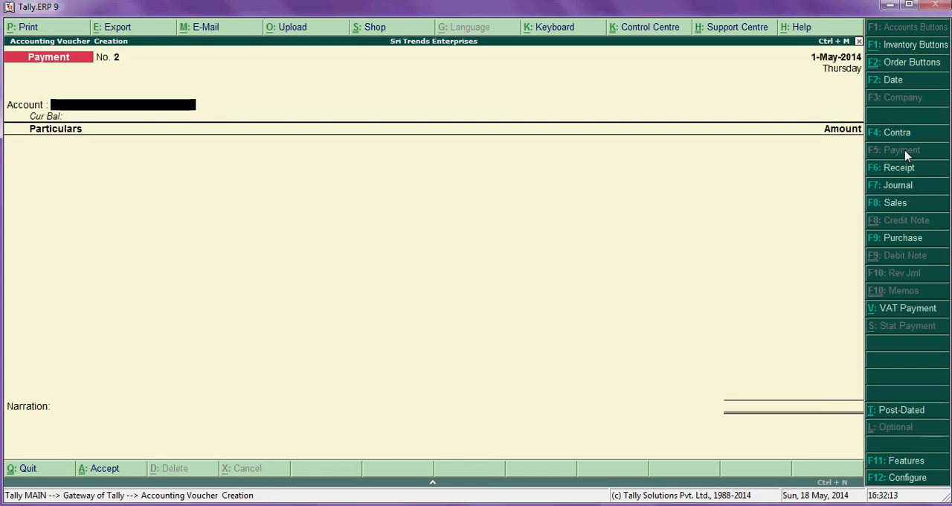
# - Date payment voucher 2 as 2-May-2014 and select Andhra Bank as its account
pyautogui.press('F2')
pyautogui.write('2')
pyautogui.press('Return')
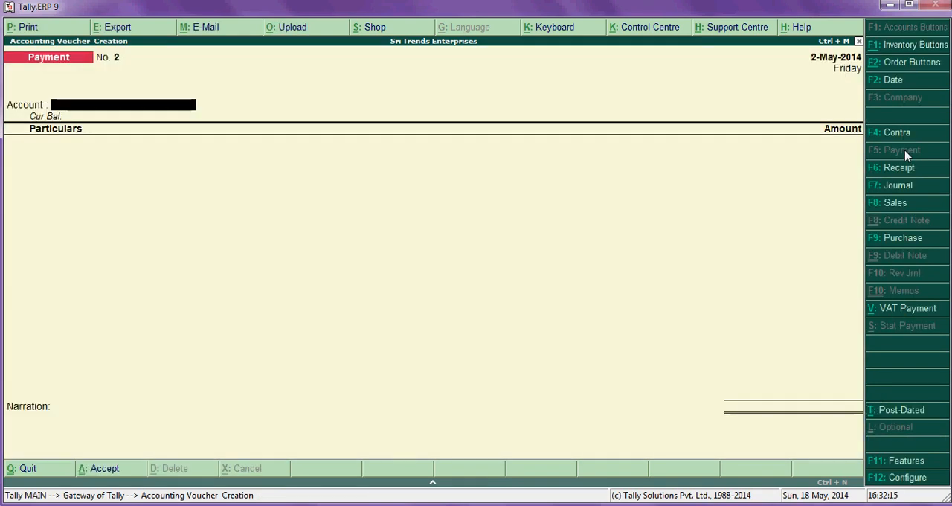
pyautogui.press('Return')
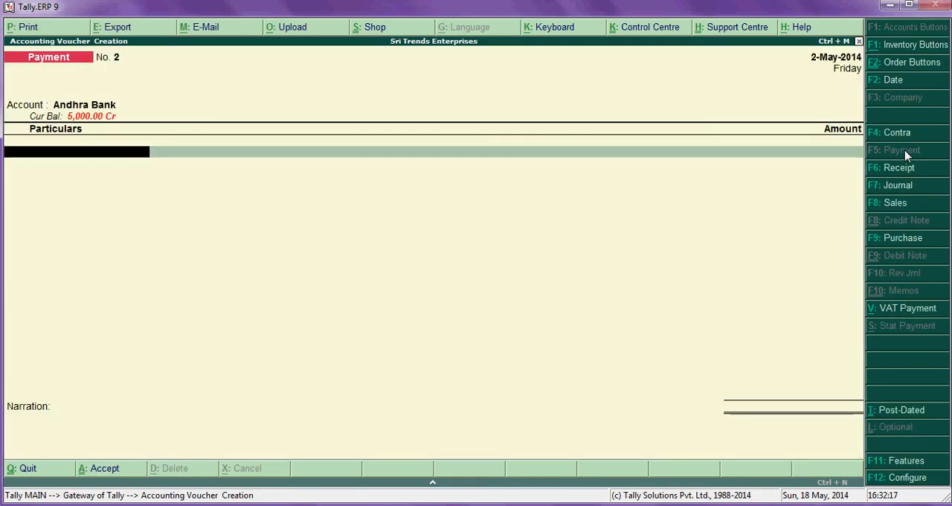
# - Enter a 5,000 payment to Nava Durga Enterprises in voucher 2, allocated against bill reference 100 as a debit
pyautogui.write('Na')
pyautogui.press('Return')
pyautogui.write('5,00')
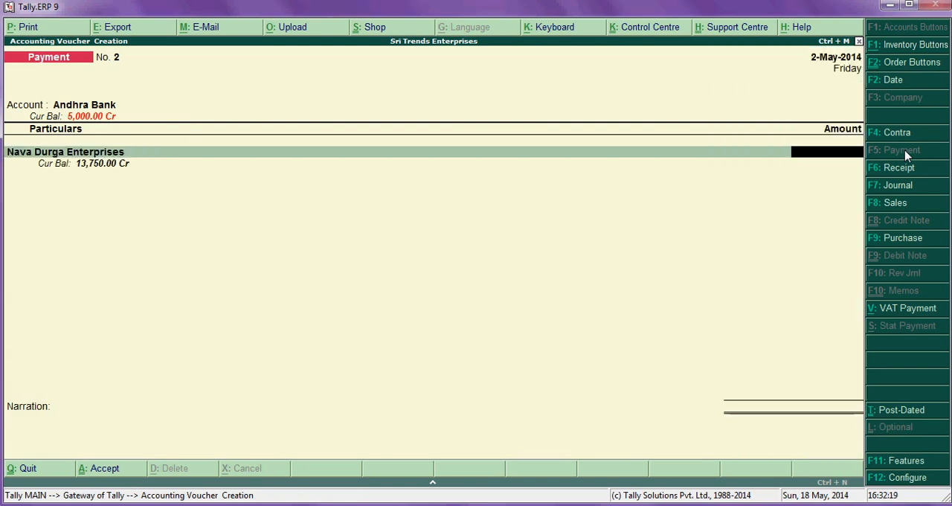
pyautogui.write('0')
pyautogui.press('Return')
pyautogui.press('Return')
pyautogui.press('Return')
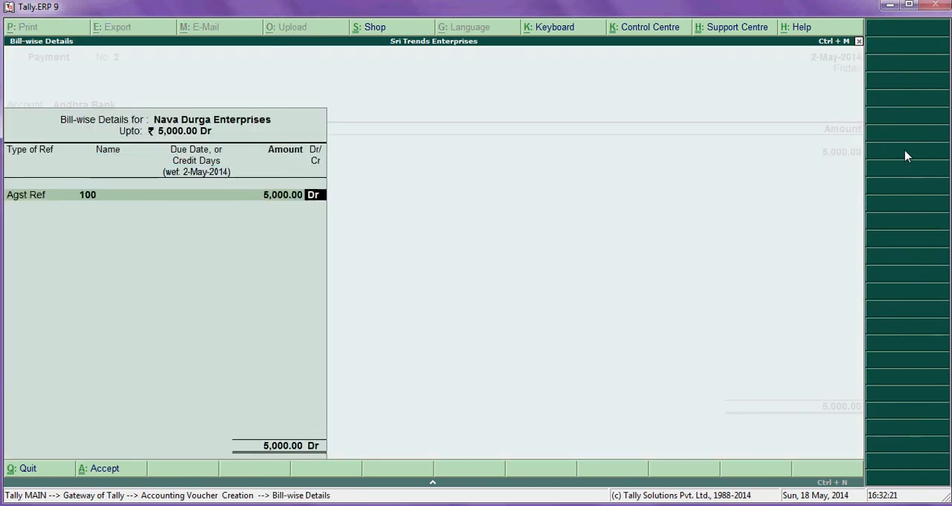
pyautogui.press('Return')
# - Keep voucher 2's default cheque bank allocation, add the narration "paid chequ no to Navadurg" and save the voucher
pyautogui.press('Return')
pyautogui.press('Return')
pyautogui.press('Return')
pyautogui.press('Return')
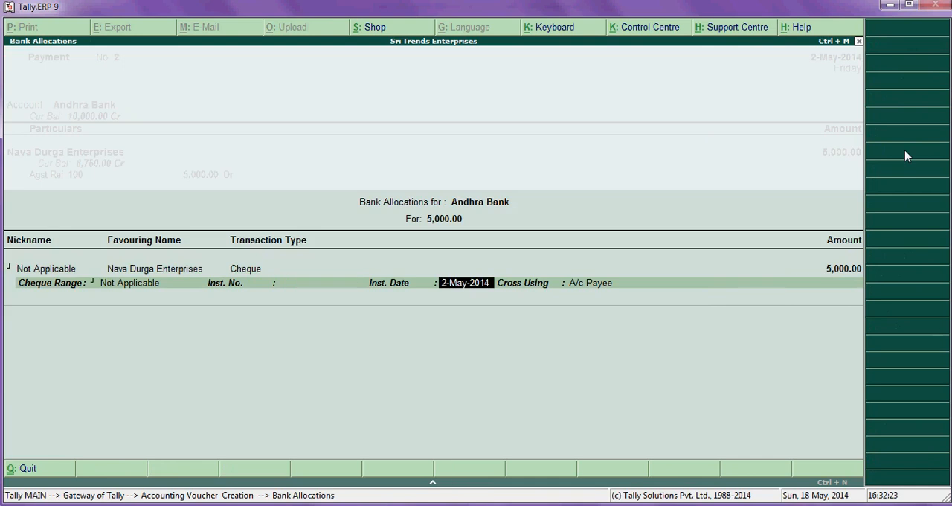
pyautogui.press('Return')
pyautogui.press('Return')
pyautogui.write('paid ch')
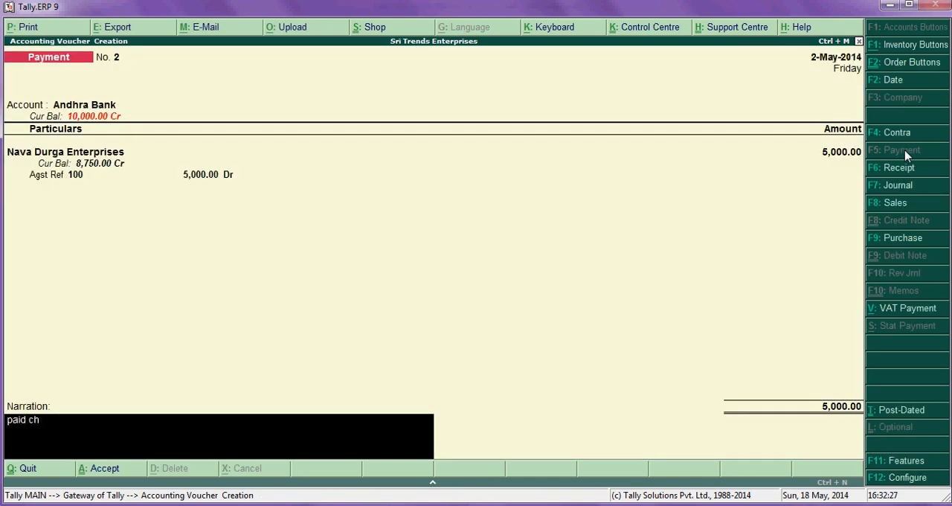
pyautogui.write('equ no to Navadurg')
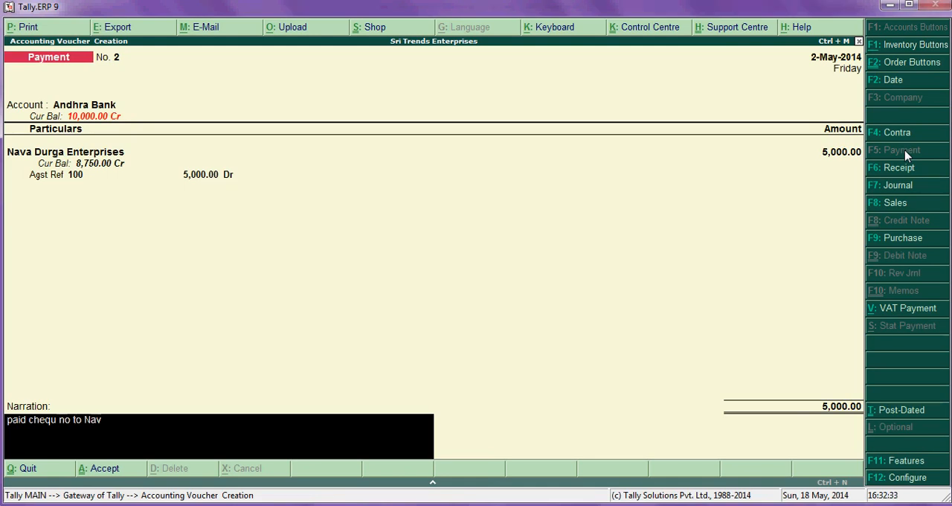
pyautogui.press('Return')
pyautogui.press('Return')
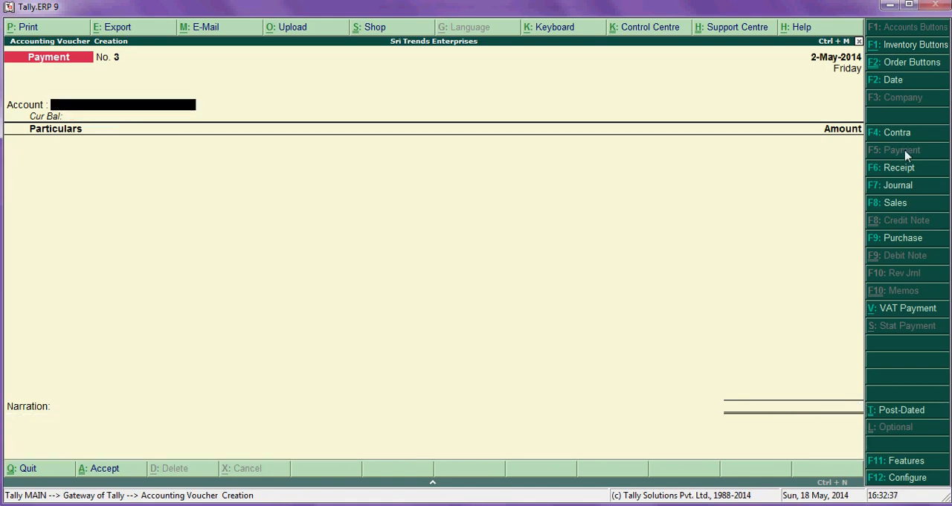
# - Quit voucher creation and open the account books among the display reports
pyautogui.press('Escape')
pyautogui.press('Return')
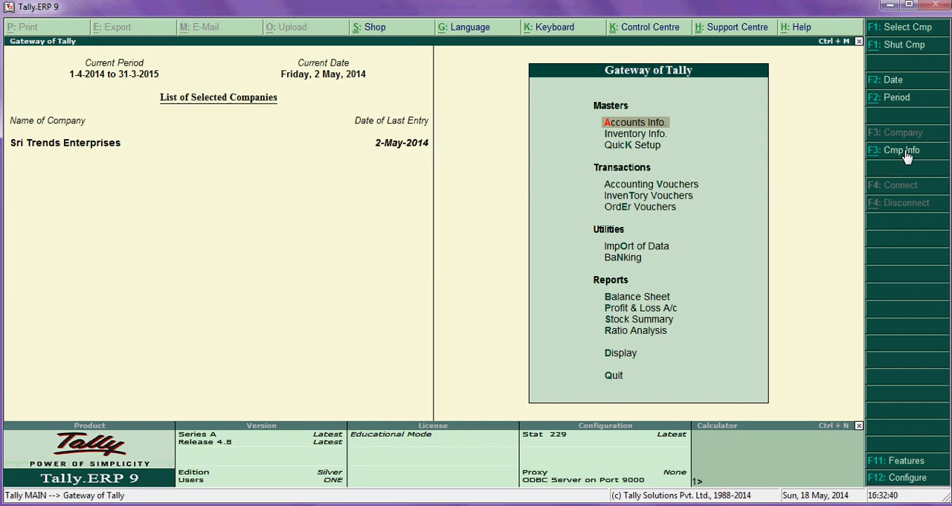
pyautogui.press('Down')
pyautogui.press('Down')
pyautogui.press('Down')
pyautogui.press('Down')
pyautogui.press('Down')
pyautogui.press('Down')
pyautogui.press('Down')
pyautogui.press('Down')
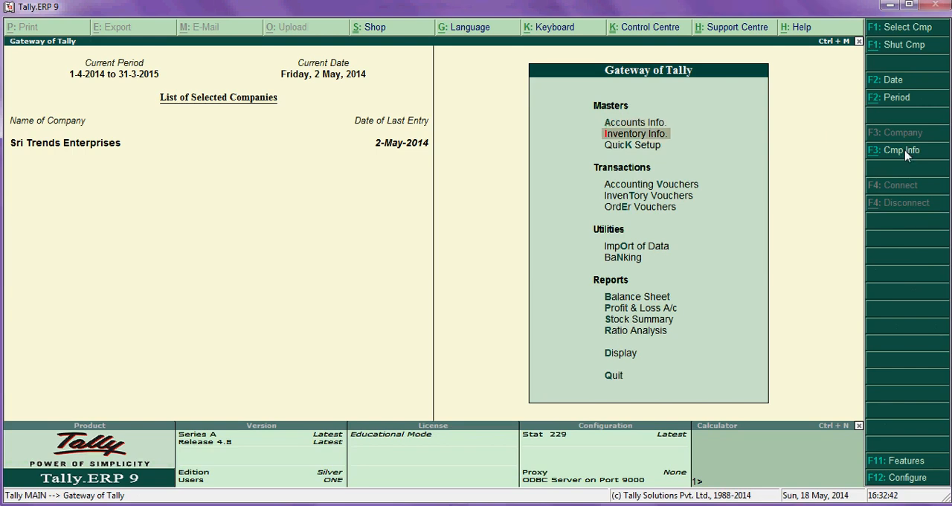
pyautogui.press('Down')
pyautogui.press('Down')
pyautogui.press('Down')
pyautogui.press('Down')
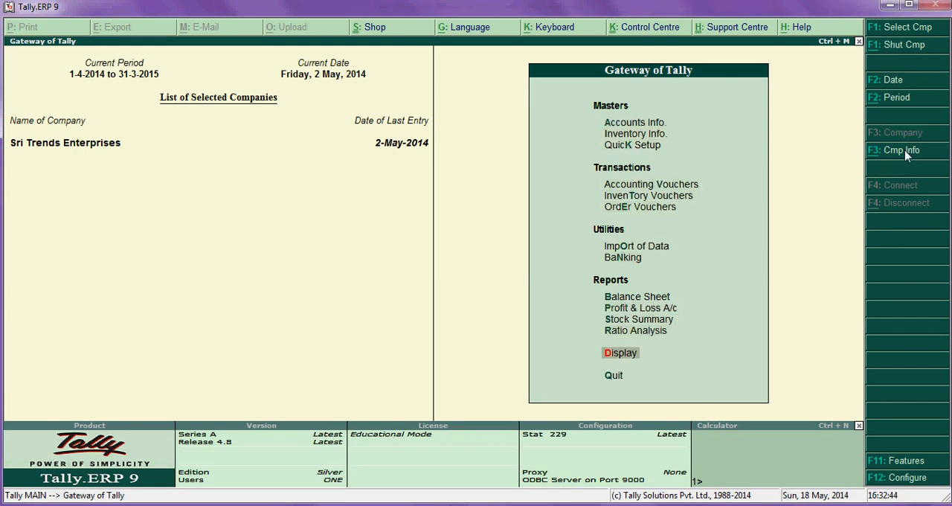
pyautogui.press('Return')
pyautogui.press('Down')
pyautogui.press('Down')
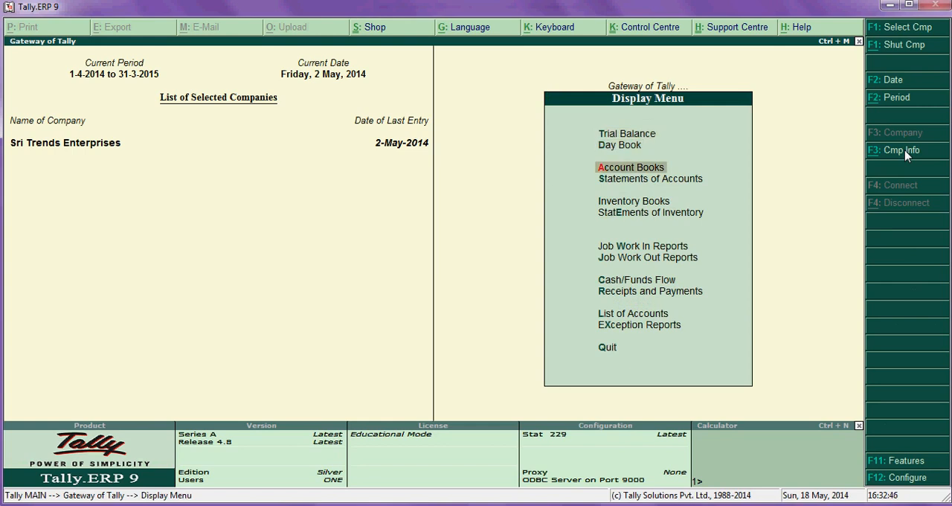
pyautogui.press('Return')
# - Display the ledger vouchers of Nava Durga Enterprises and examine its purchase and payment entries
pyautogui.press('Down')
pyautogui.press('Return')
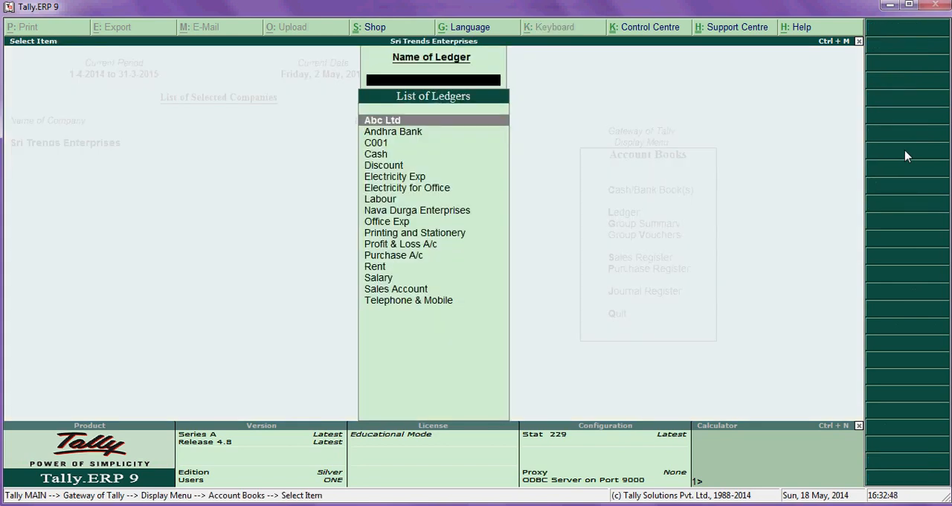
pyautogui.press('Down')
pyautogui.press('Down')
pyautogui.press('Down')
pyautogui.press('Down')
pyautogui.press('Down')
pyautogui.press('Down')
pyautogui.press('Down')
pyautogui.press('Down')
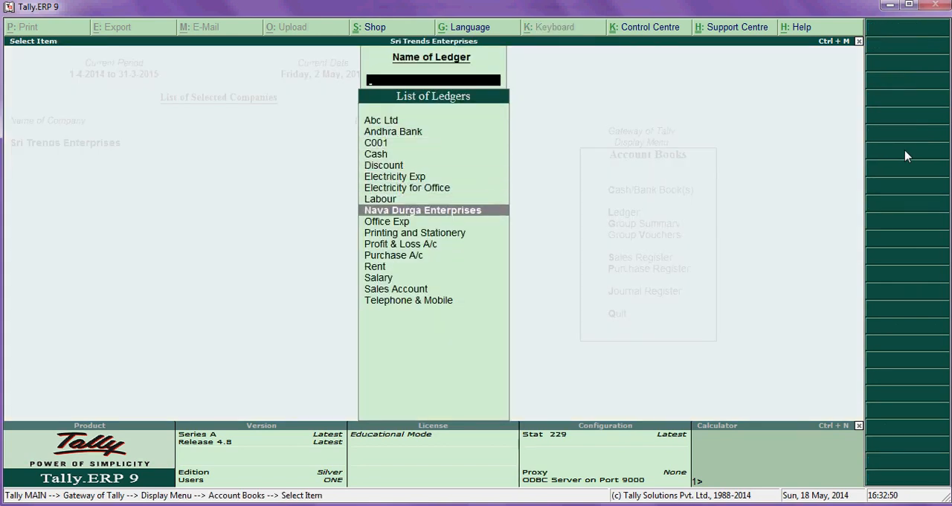
pyautogui.press('Return')
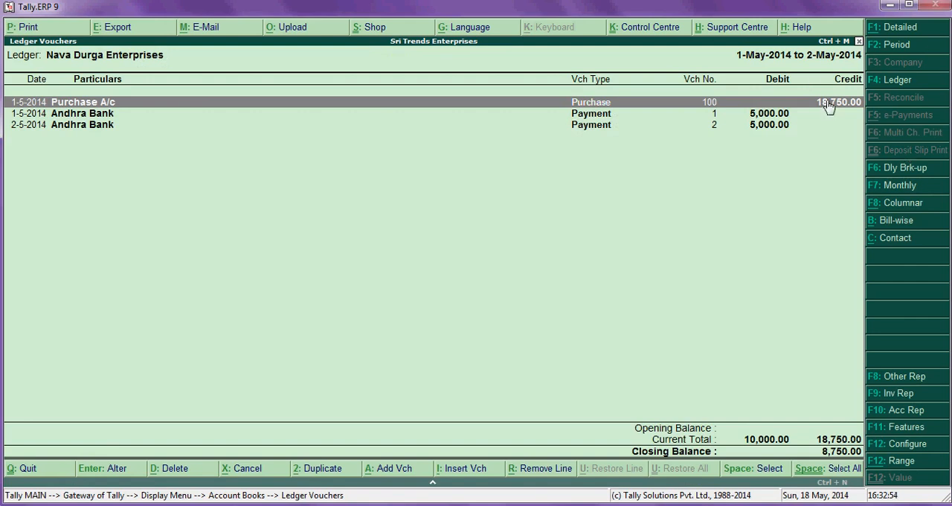
# - Show the Nava Durga Enterprises ledger bill-wise and expand the transaction details of bill reference 100
pyautogui.press('Down')
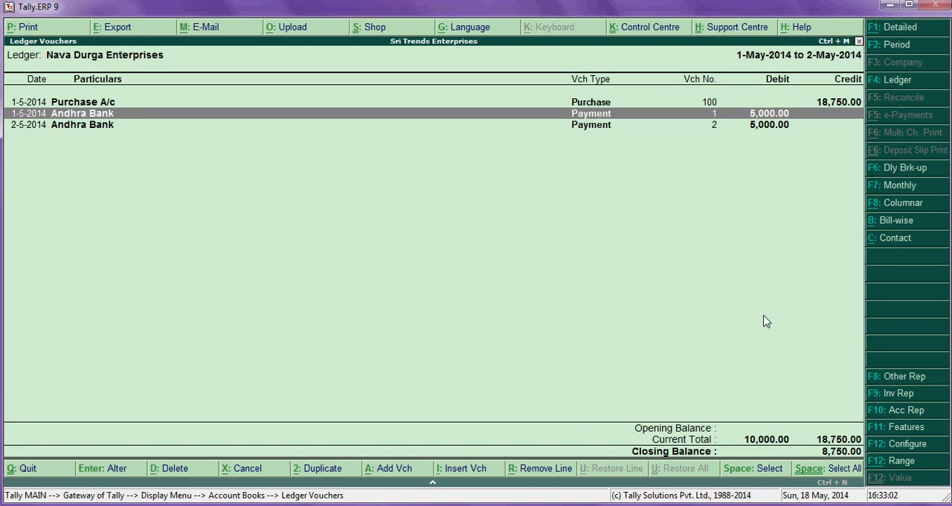
pyautogui.click(889, 223)
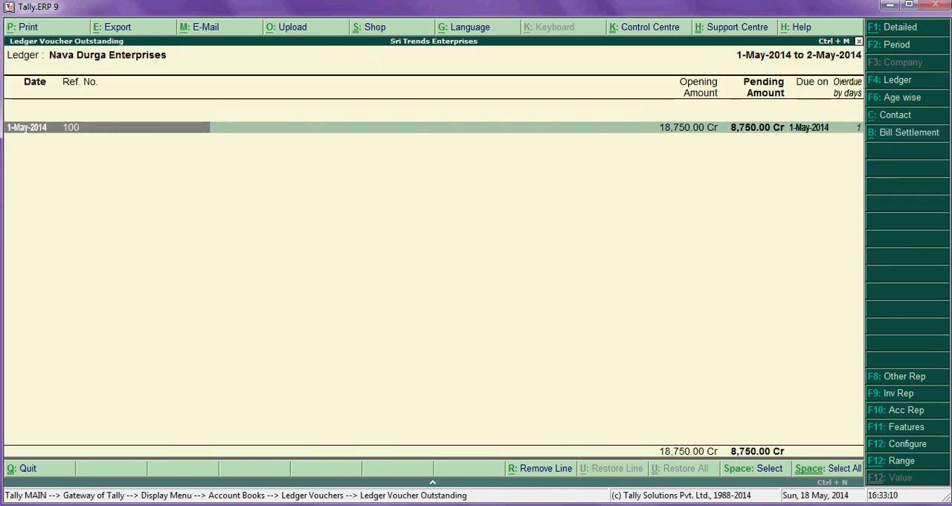
pyautogui.click(165, 132)
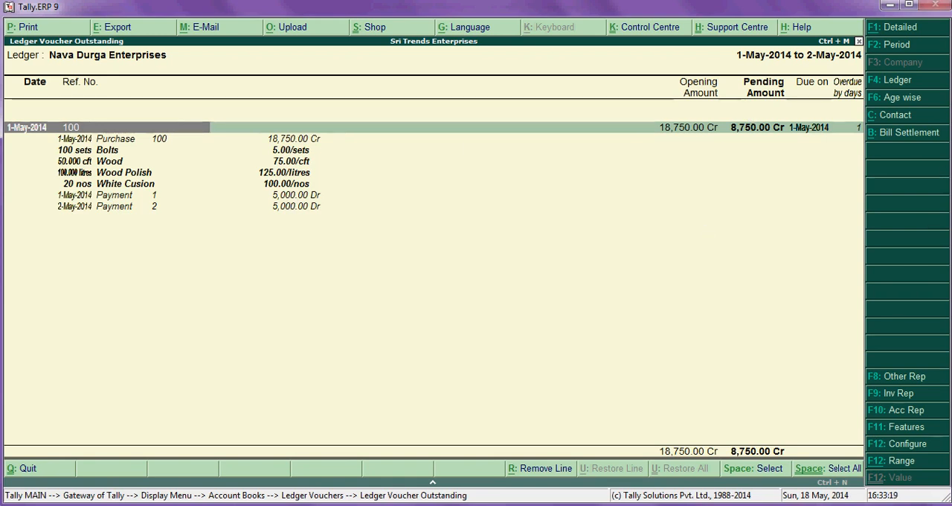
# - Configure the ledger outstanding report's range of bills to All Bills, keeping the other options as they are
pyautogui.click(921, 444)
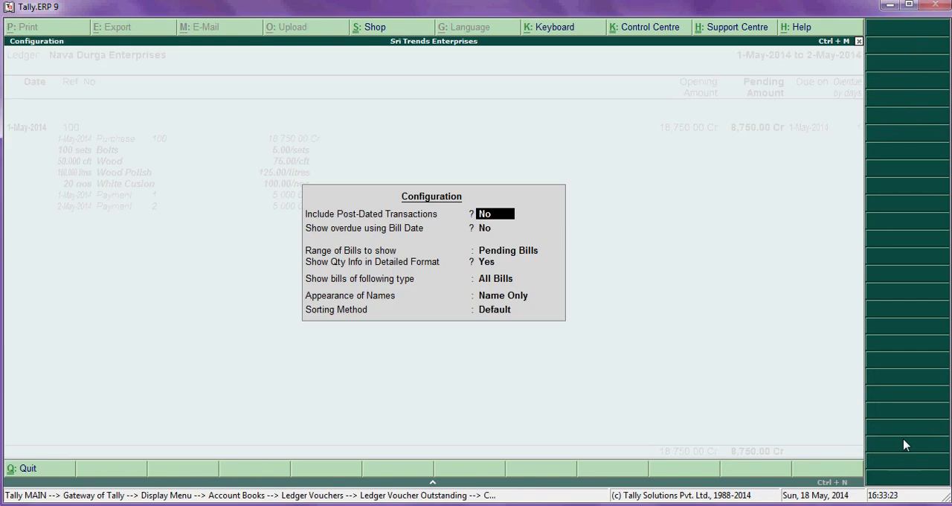
pyautogui.press('Return')
pyautogui.press('Return')
pyautogui.press('Up')
pyautogui.press('Up')
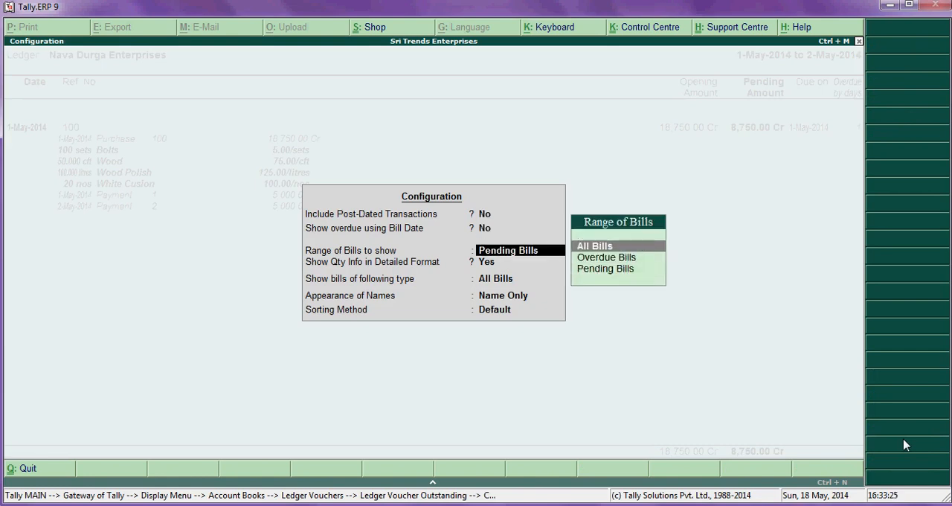
pyautogui.press('Return')
pyautogui.press('Return')
pyautogui.press('Return')
pyautogui.press('Return')
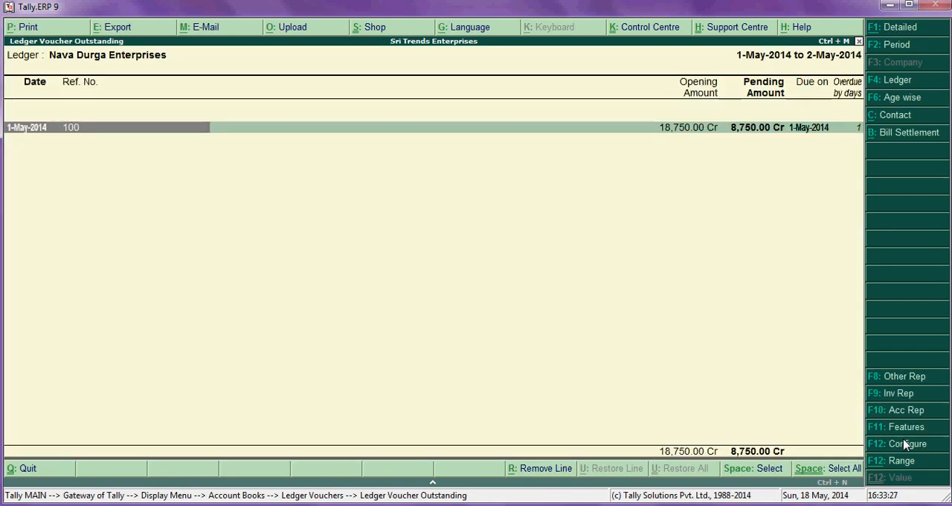
# - Expand the transaction details of bill reference 100 and return to the Gateway of Tally
pyautogui.hotkey('alt', 'F1')
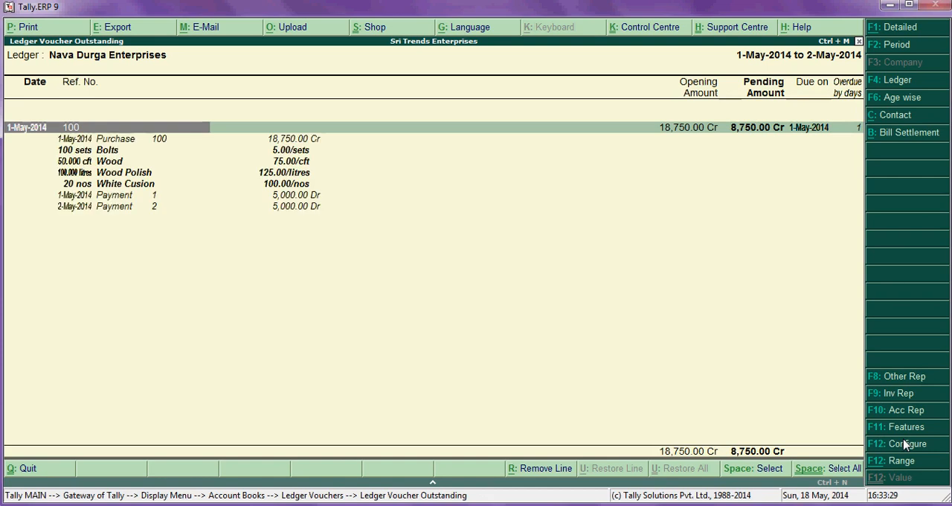
pyautogui.press('Escape')
pyautogui.press('Escape')
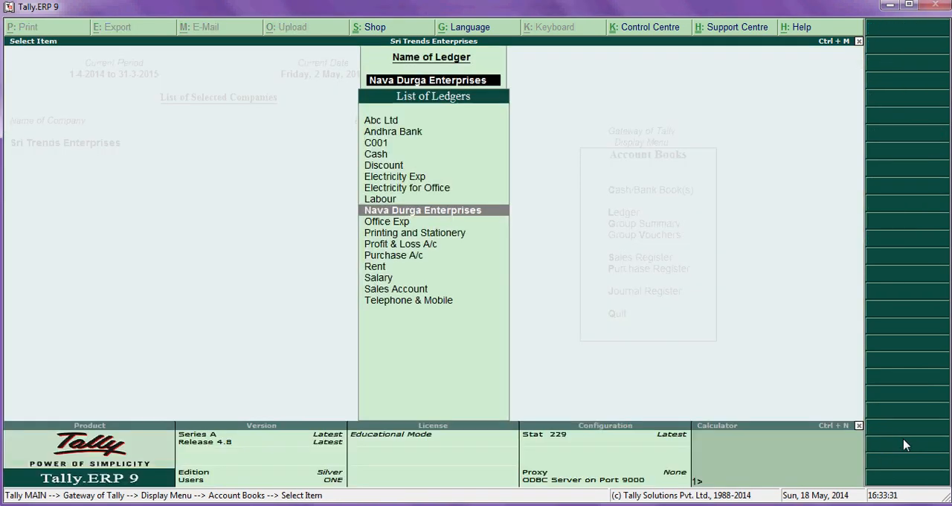
pyautogui.press('Escape')
pyautogui.press('Escape')
pyautogui.press('Escape')
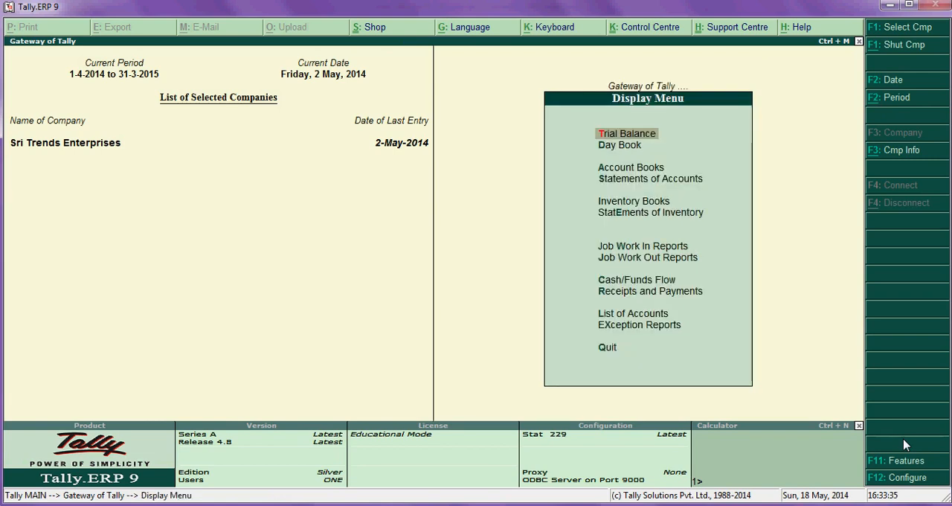
pyautogui.press('Escape')
# - Display the stock summary and drill down into the Raw Material group
pyautogui.press('Up')
pyautogui.press('Up')
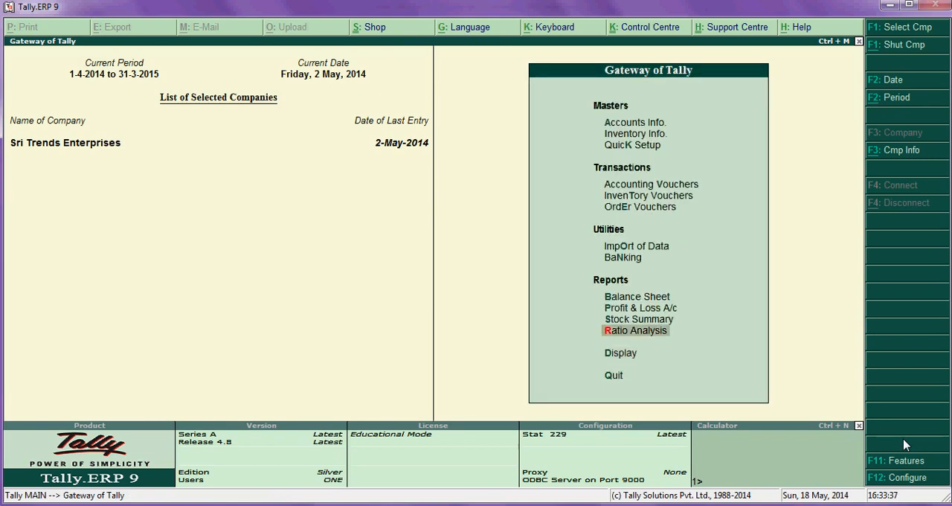
pyautogui.press('Up')
pyautogui.press('Down')
pyautogui.press('Return')
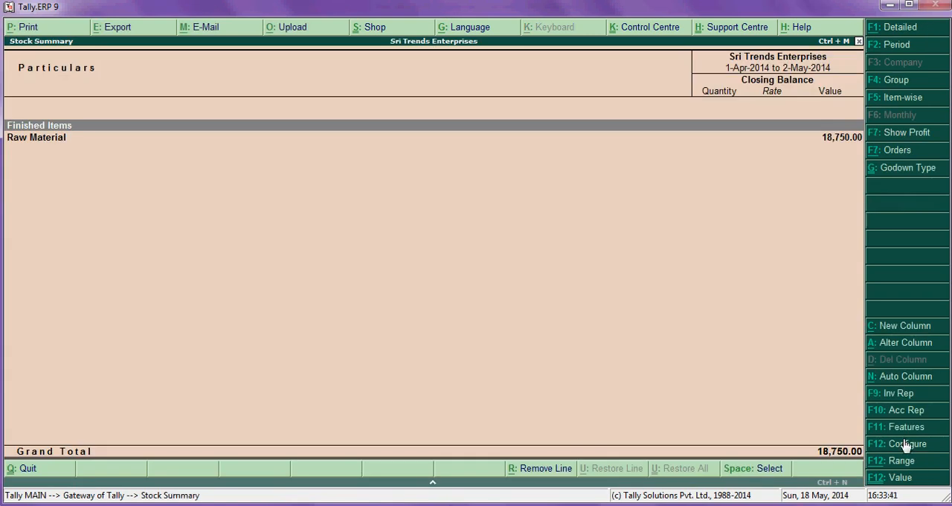
pyautogui.press('Down')
pyautogui.press('Return')
# - Examine the closing quantities, rates and values of the raw material items and close the stock summary
pyautogui.press('Down')
pyautogui.press('Down')
pyautogui.press('Down')
pyautogui.press('Down')
pyautogui.press('Up')
pyautogui.press('Up')
pyautogui.press('Up')
pyautogui.press('Up')
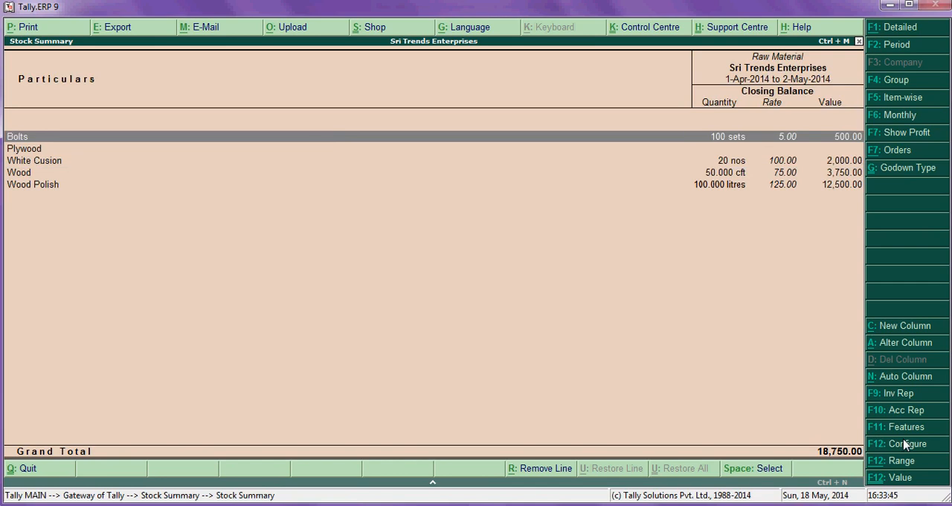
pyautogui.press('Down')
pyautogui.press('Up')
pyautogui.press('Down')
pyautogui.press('Down')
pyautogui.press('Down')
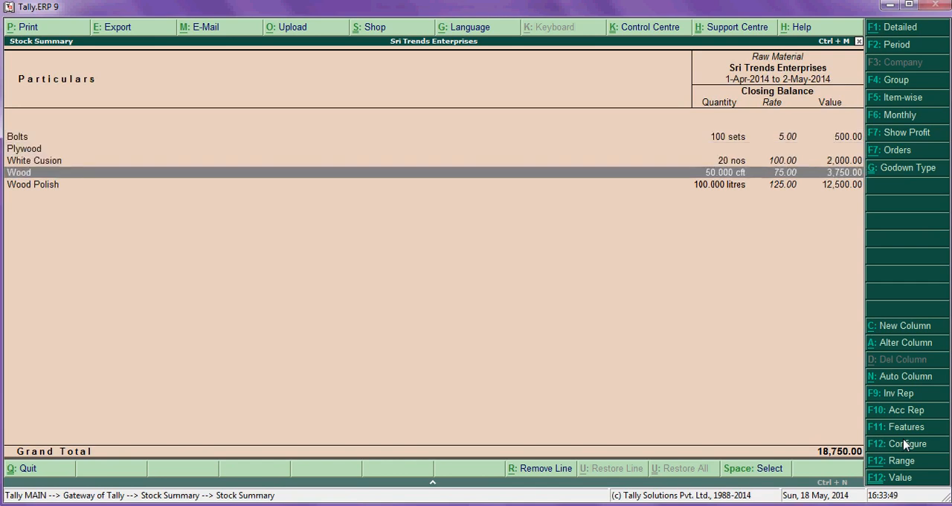
pyautogui.press('Up')
pyautogui.press('Up')
pyautogui.press('Up')
pyautogui.press('Escape')
pyautogui.press('Escape')
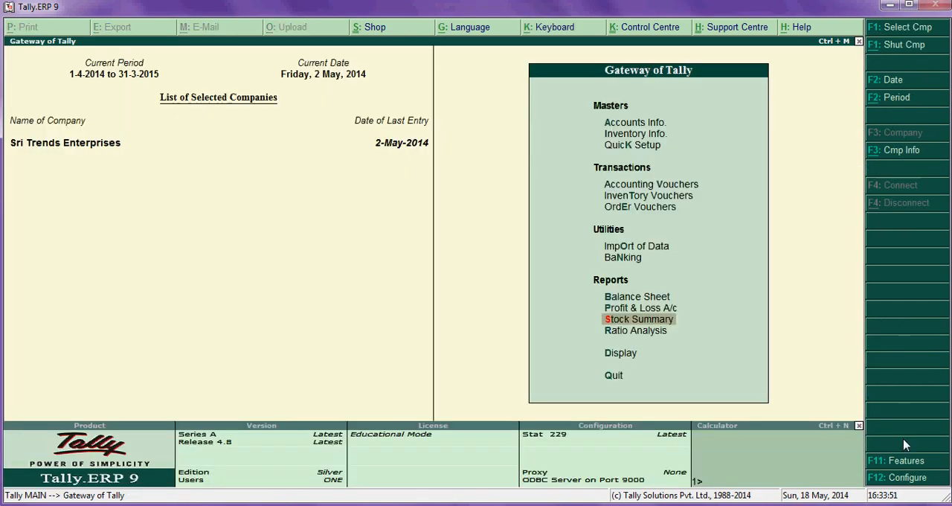
# - Display the day book, view the Nava Durga Enterprises payment voucher and leave it unaltered
pyautogui.press('Down')
pyautogui.press('Down')
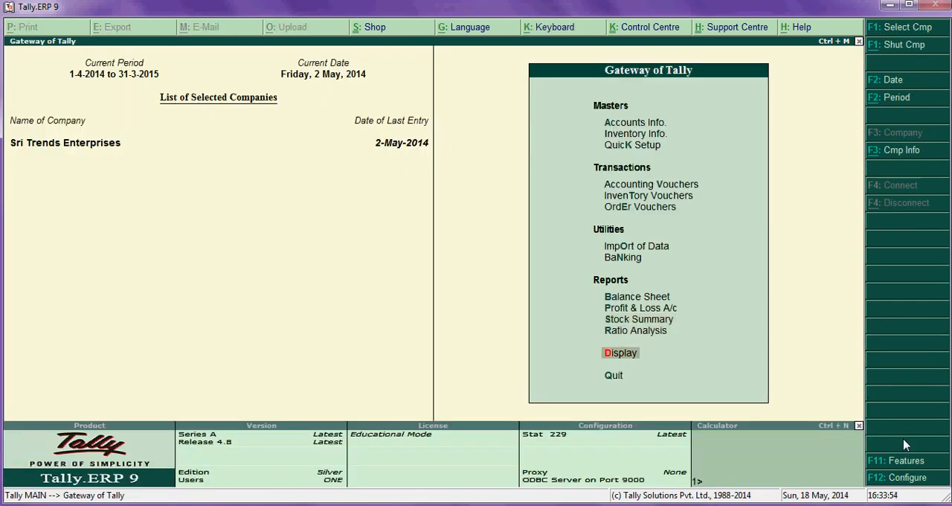
pyautogui.press('Return')
pyautogui.press('Down')
pyautogui.press('Return')
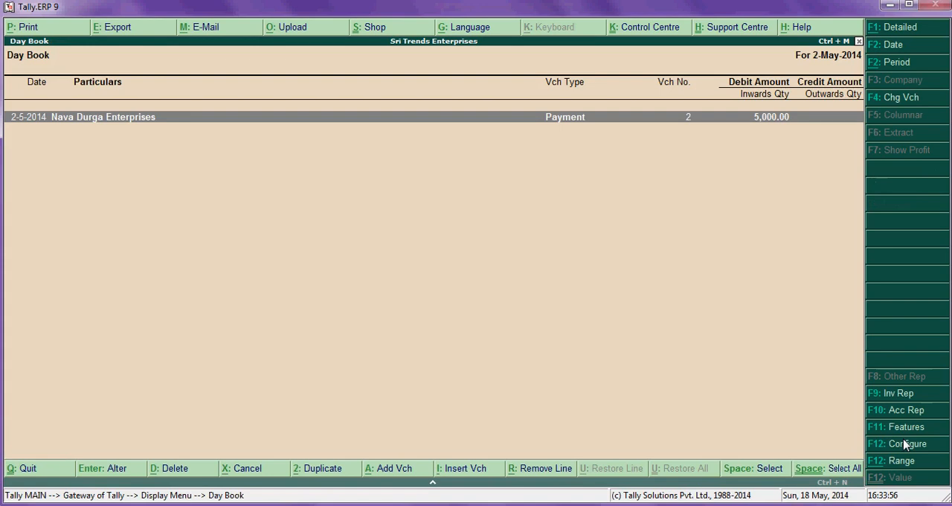
pyautogui.press('Return')
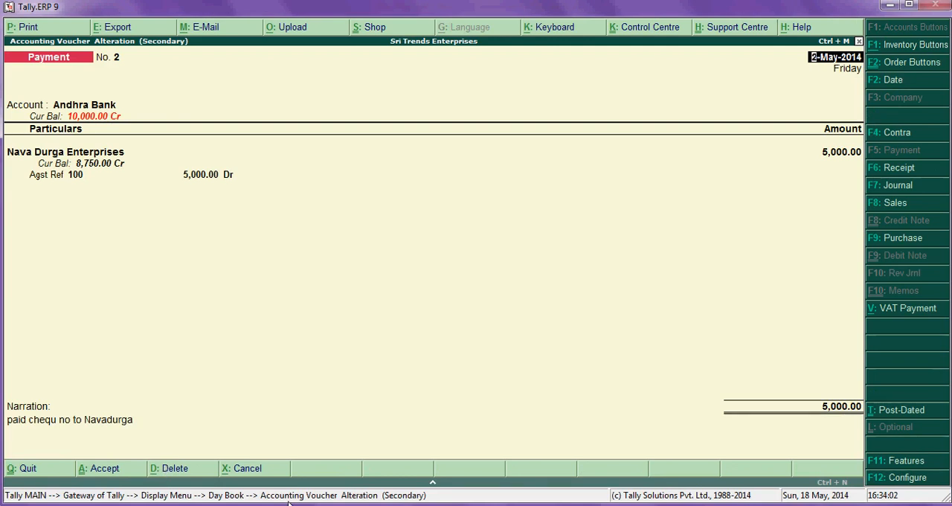
pyautogui.press('Escape')
pyautogui.press('Escape')
pyautogui.press('Return')
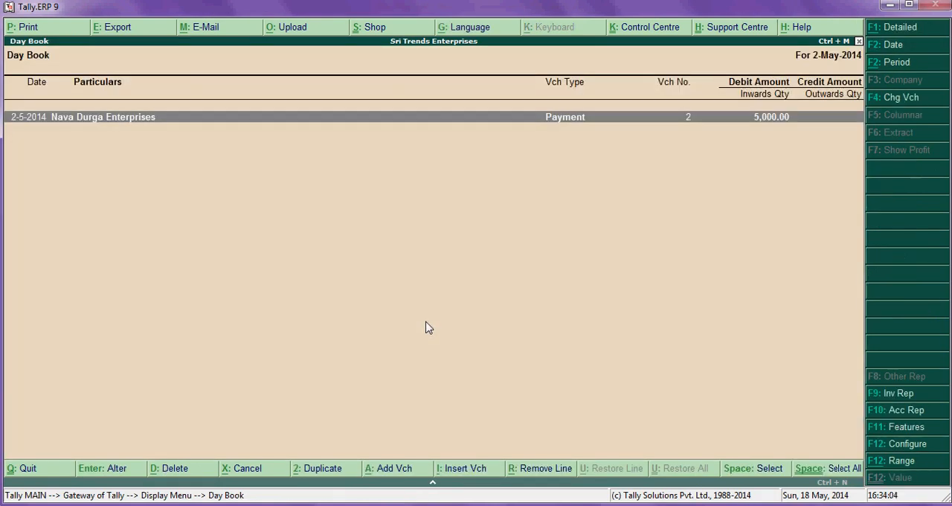
pyautogui.press('Escape')
pyautogui.press('Escape')
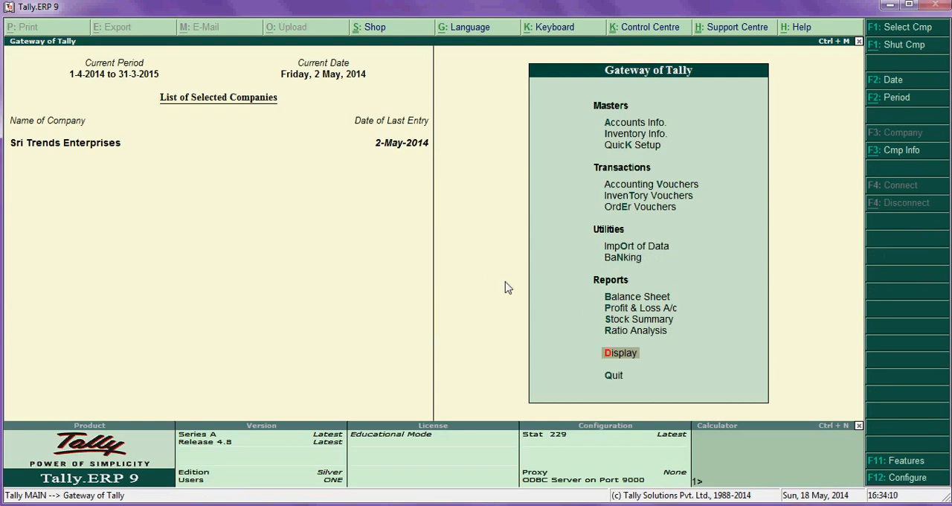
# - Display the stock item Bolts from the inventory books and drill down to its April vouchers
pyautogui.press('Return')
pyautogui.press('Down')
pyautogui.press('Down')
pyautogui.press('Down')
pyautogui.press('Down')
pyautogui.press('Return')
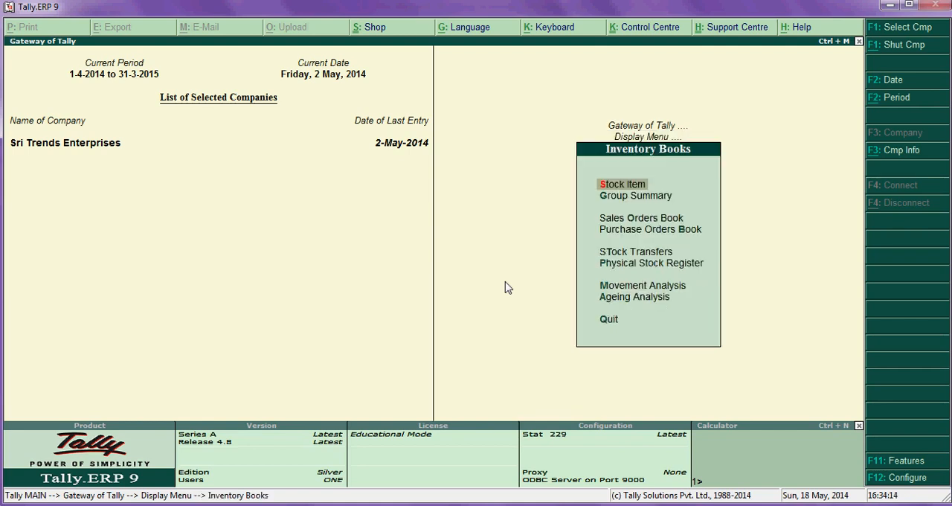
pyautogui.press('Return')
pyautogui.press('Down')
pyautogui.press('Return')
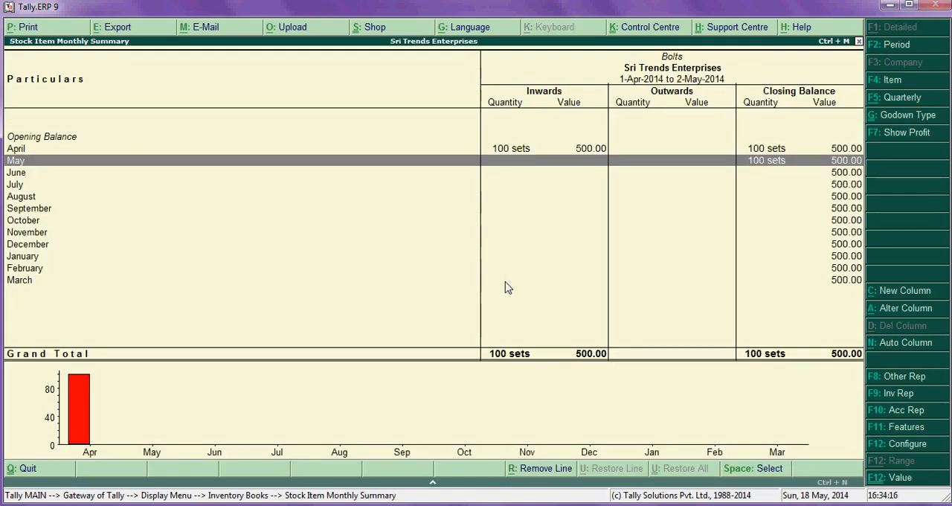
pyautogui.press('Up')
pyautogui.press('Return')
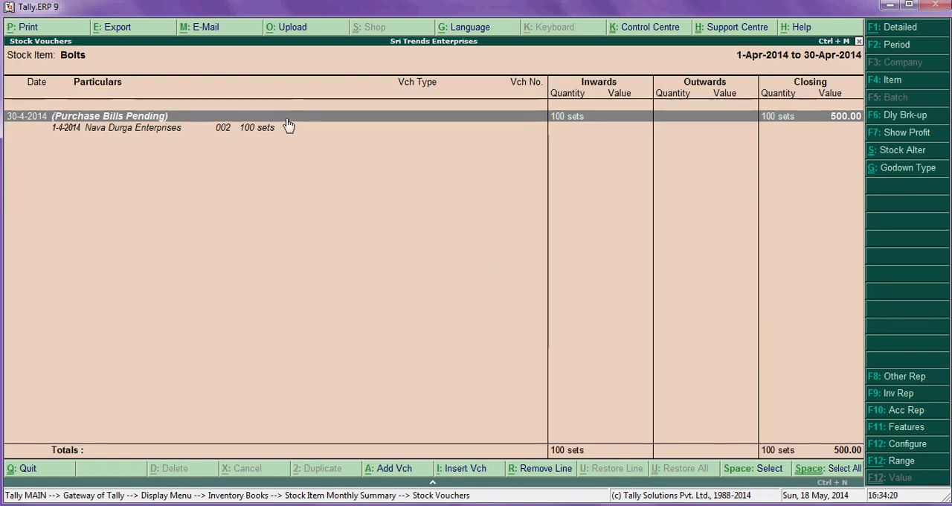
# - Drill into the pending purchase bills of Bolts and return to the Gateway of Tally
pyautogui.click(191, 126)
pyautogui.click(191, 127)
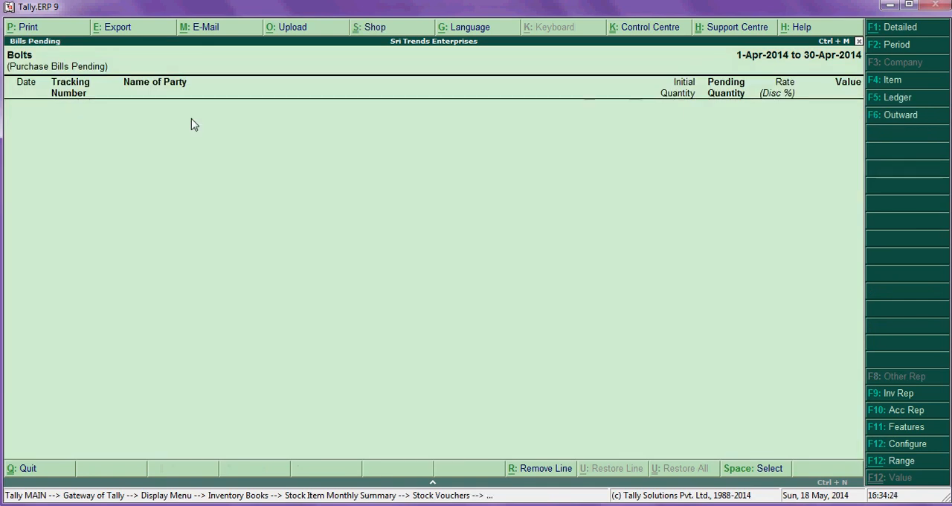
pyautogui.press('Escape')
pyautogui.press('Escape')
pyautogui.press('Escape')
pyautogui.press('Escape')
pyautogui.press('Escape')
pyautogui.press('Escape')
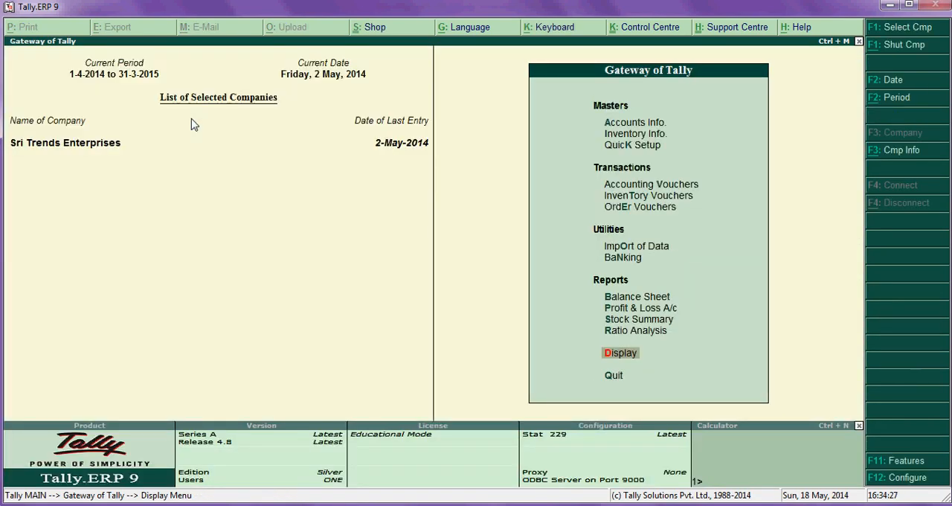
# - Open the Bolts stock item for alteration, examine its master details and quit without saving
pyautogui.press('Up')
pyautogui.press('Up')
pyautogui.press('Up')
pyautogui.press('Up')
pyautogui.press('Up')
pyautogui.press('Up')
pyautogui.press('Up')
pyautogui.press('Up')
pyautogui.press('Up')
pyautogui.press('Up')
pyautogui.press('Up')
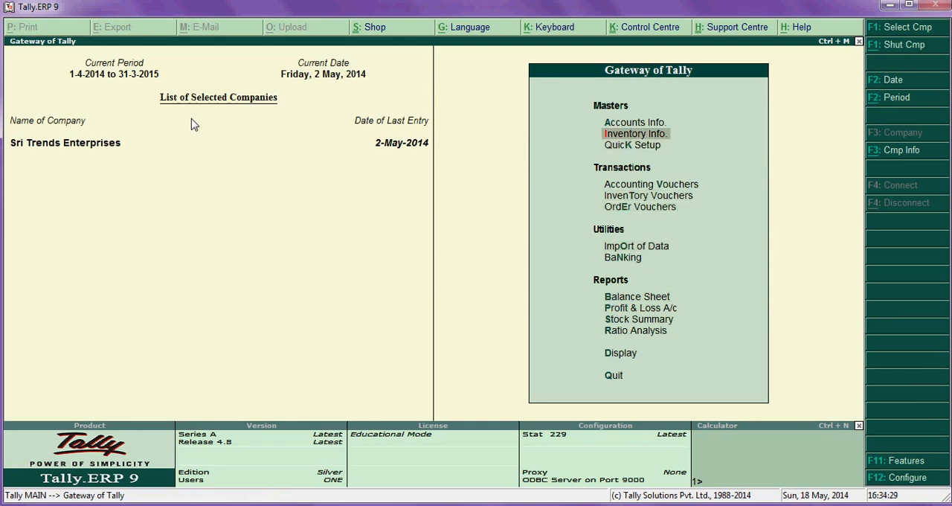
pyautogui.press('Return')
pyautogui.press('Down')
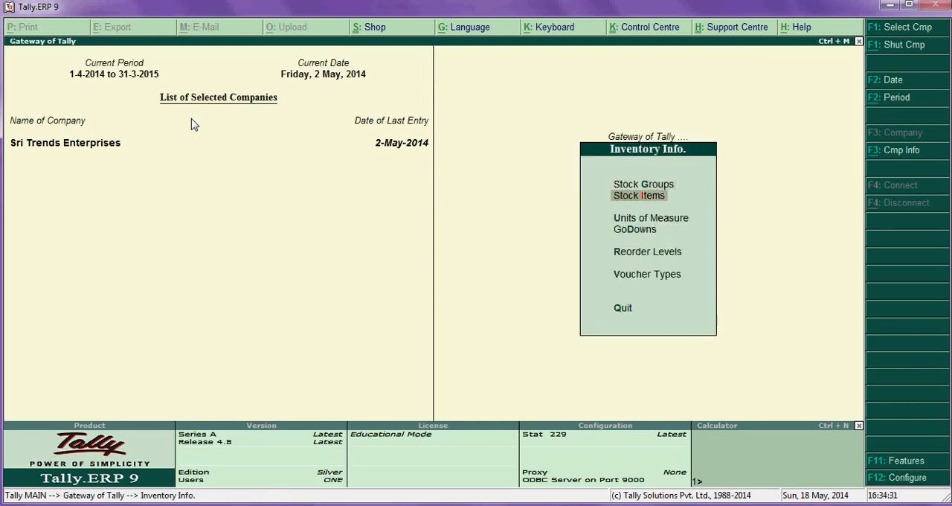
pyautogui.press('Return')
pyautogui.press('Down')
pyautogui.press('Down')
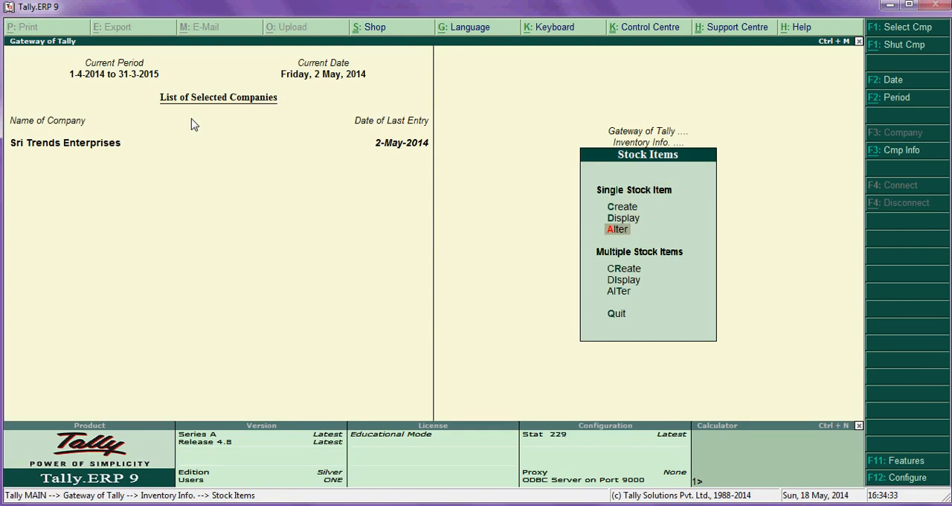
pyautogui.press('Return')
pyautogui.press('Down')
pyautogui.press('Return')
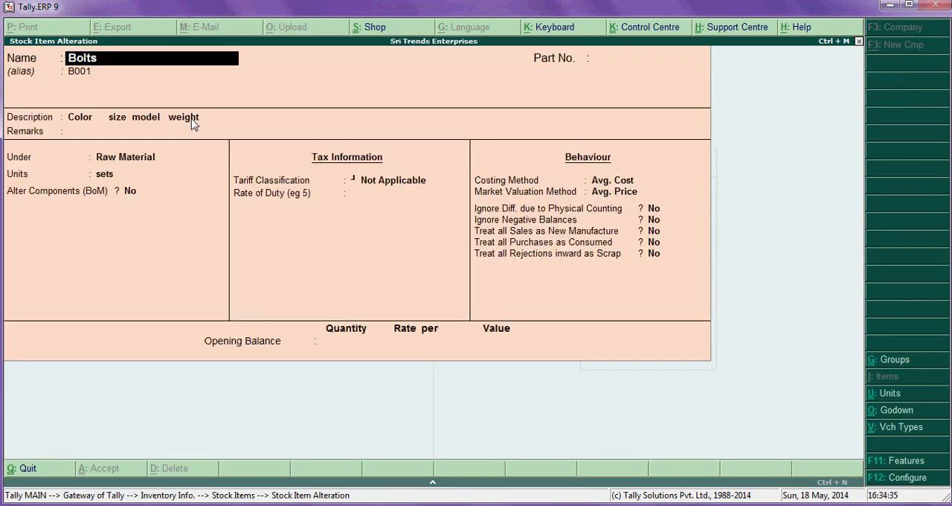
pyautogui.press('Return')
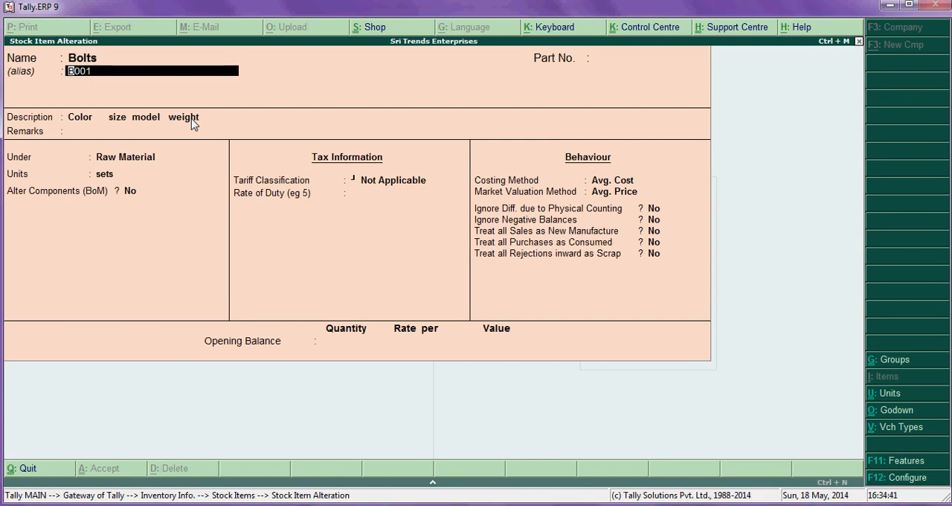
pyautogui.press('Escape')
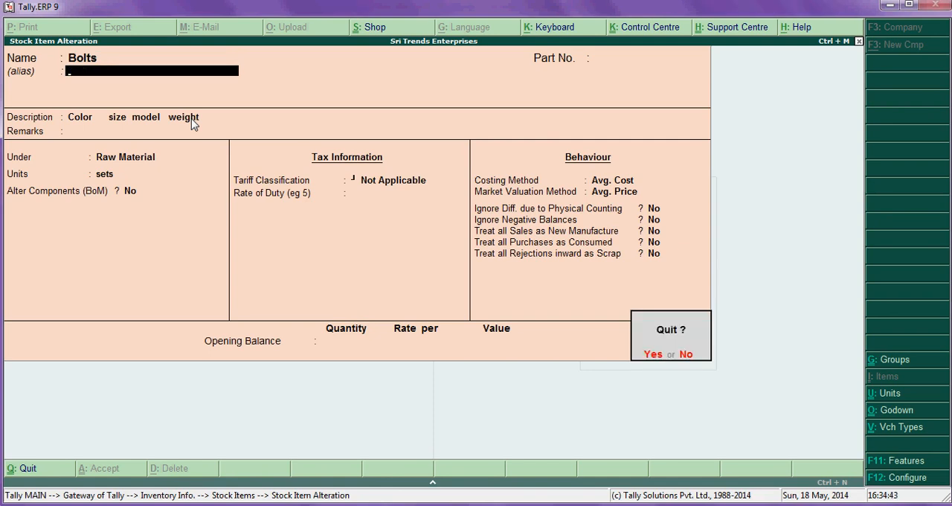
pyautogui.press('y')
pyautogui.press('Escape')
pyautogui.press('Escape')
pyautogui.press('Escape')
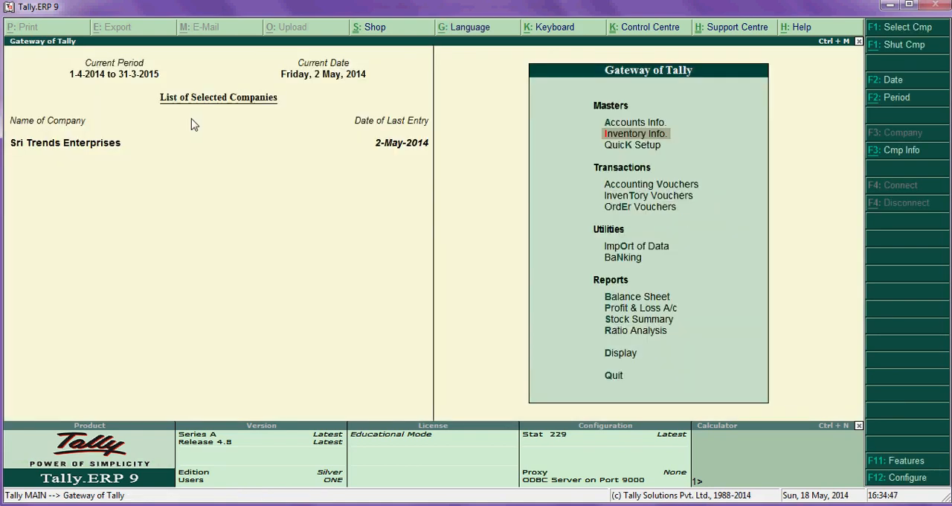
pyautogui.press('Return')
pyautogui.press('Escape')
pyautogui.press('Down')
pyautogui.press('Down')
pyautogui.press('Down')
pyautogui.press('Down')
pyautogui.press('Down')
pyautogui.press('Down')
pyautogui.press('Down')
pyautogui.press('Down')
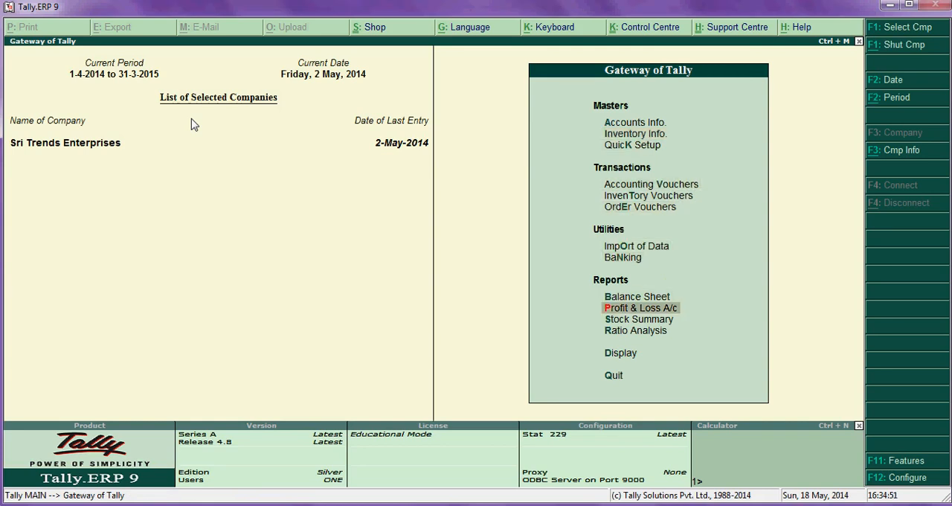
pyautogui.press('Up')
pyautogui.press('Up')
pyautogui.press('Down')
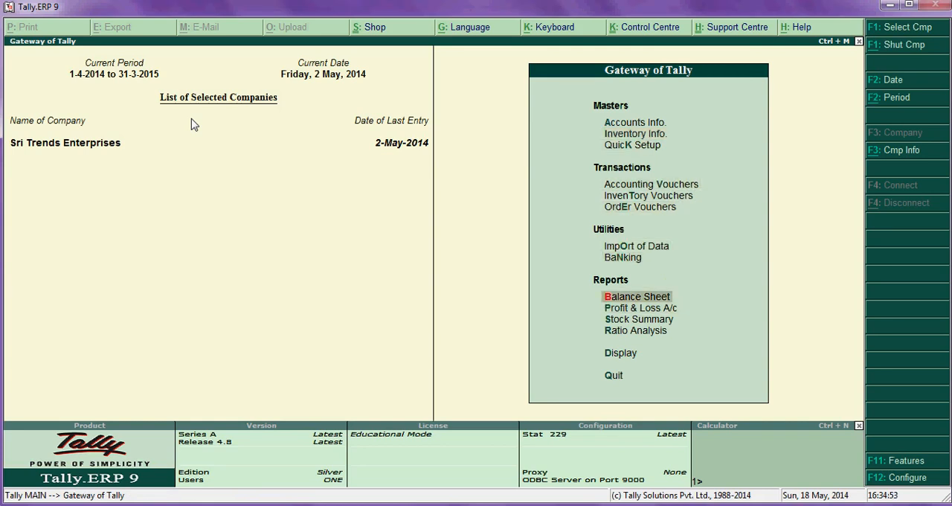
pyautogui.press('Down')
pyautogui.press('Down')
pyautogui.press('Up')
pyautogui.press('Up')
pyautogui.press('Up')
pyautogui.press('Escape')
pyautogui.press('Escape')
# - Start a new sales voucher from the accounting vouchers
pyautogui.press('Down')
pyautogui.press('Down')
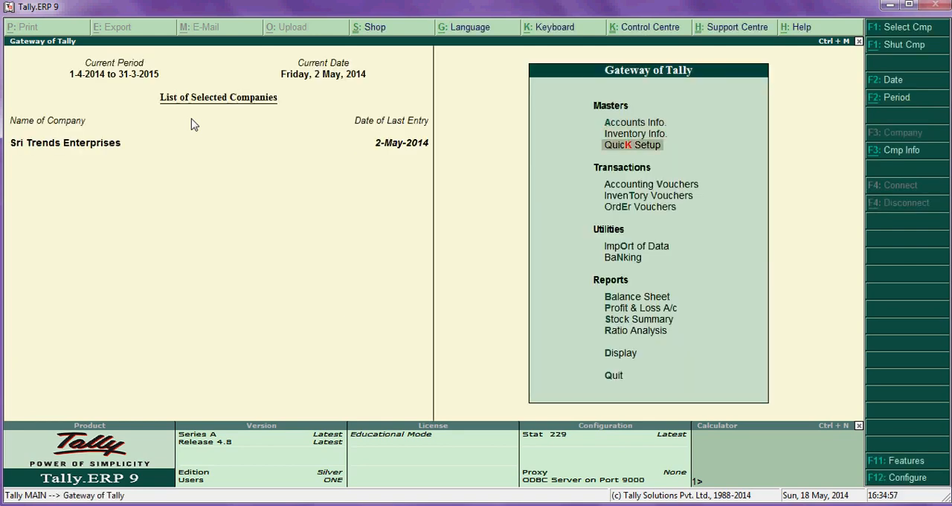
pyautogui.press('Down')
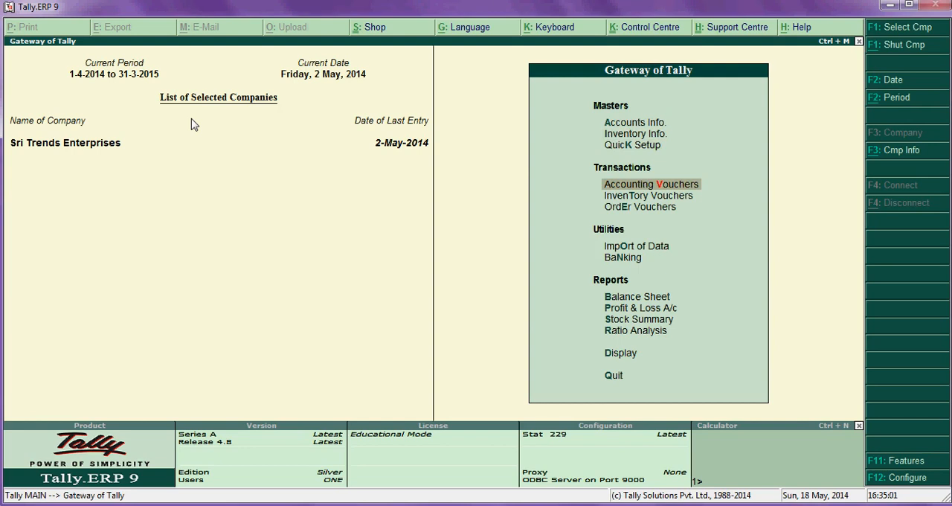
pyautogui.press('Return')
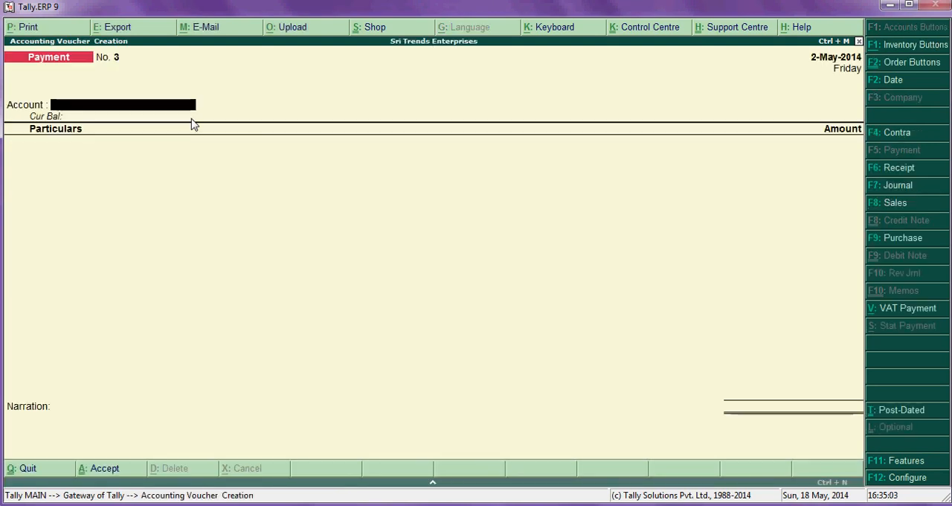
pyautogui.click(900, 207)
pyautogui.press('Return')
pyautogui.press('Return')
pyautogui.press('Return')
pyautogui.press('Return')
pyautogui.press('Return')
pyautogui.press('Return')
pyautogui.press('Return')
pyautogui.press('Return')
pyautogui.press('Return')
pyautogui.press('Return')
pyautogui.press('Return')
pyautogui.press('Return')
pyautogui.press('Return')
pyautogui.press('Return')
pyautogui.press('Return')
pyautogui.press('Return')
pyautogui.press('Return')
pyautogui.press('Return')
pyautogui.press('Return')
pyautogui.press('Return')
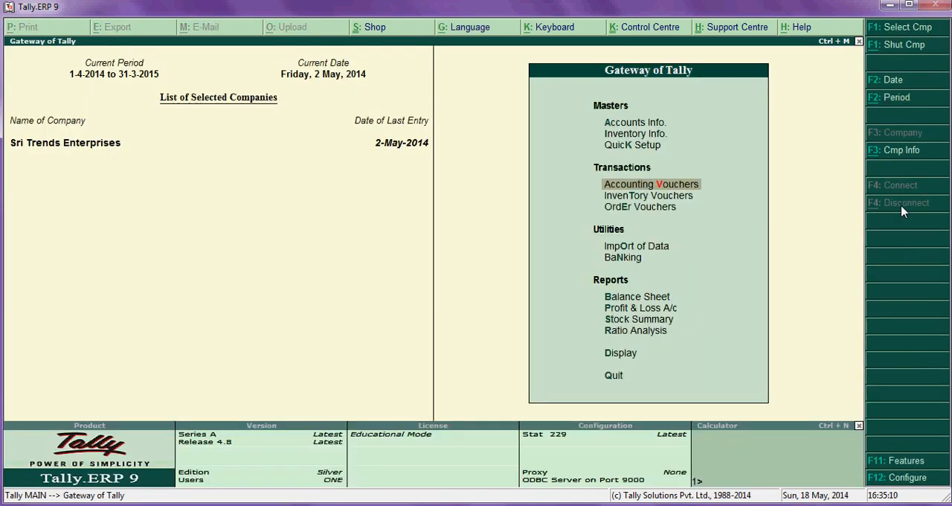
pyautogui.press('Return')
pyautogui.press('Return')
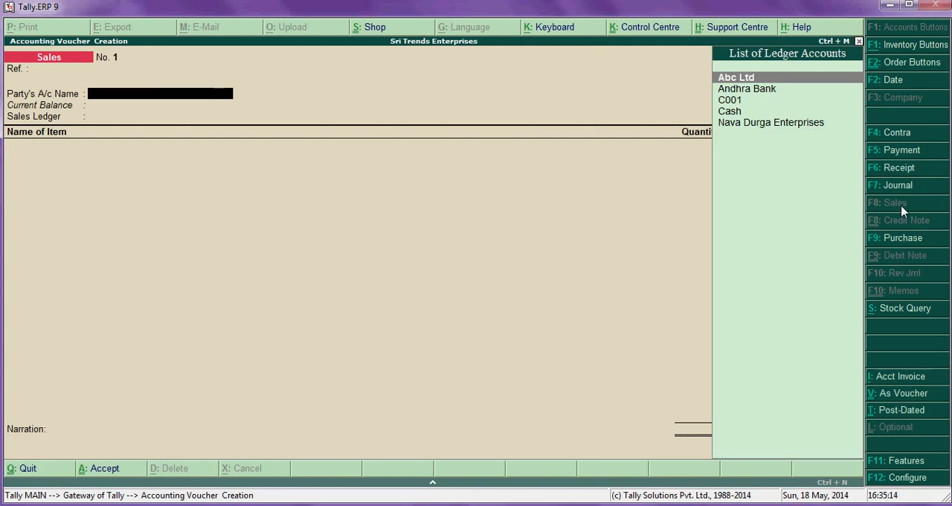
# - Set the sales voucher's party to Abc Ltd with blank despatch details and its sales ledger to Sales Account
pyautogui.press('Return')
pyautogui.press('Return')
pyautogui.press('Return')
pyautogui.press('Return')
pyautogui.press('Return')
pyautogui.press('Return')
pyautogui.press('Return')
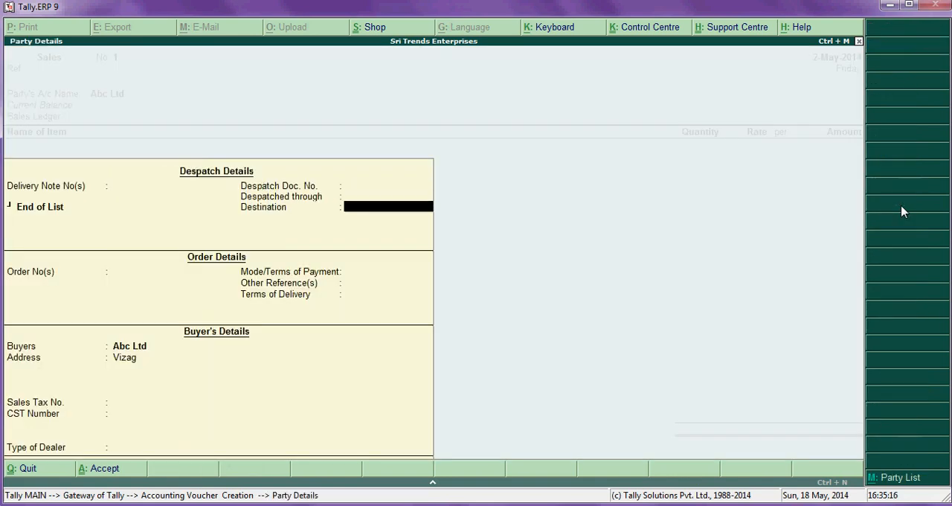
pyautogui.hotkey('ctrl', 'a')
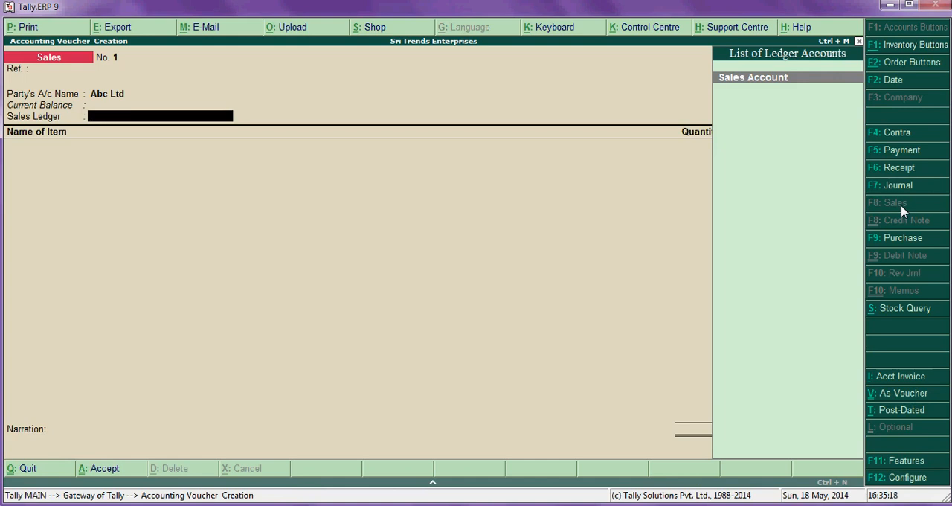
pyautogui.press('Return')
# - Add Cots as the sold item, with both its tracking number and order number set to Not Applicable
pyautogui.write('S')
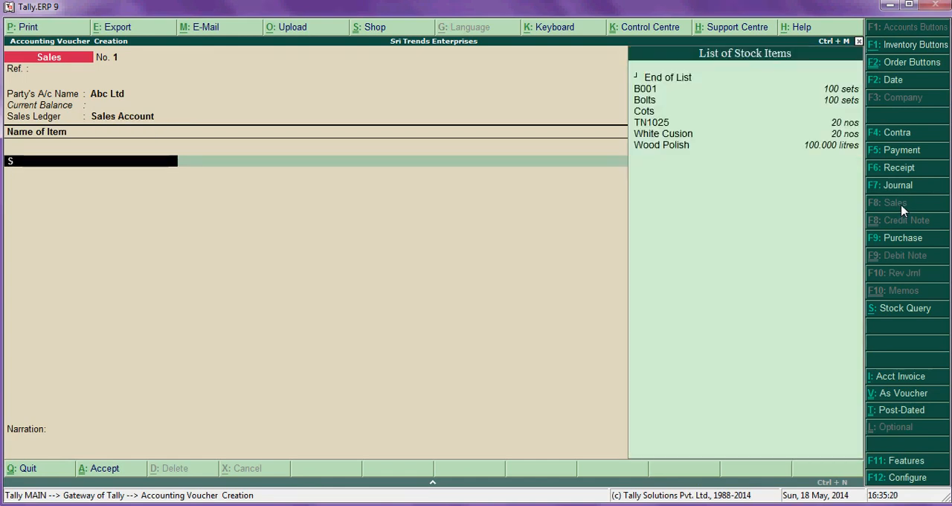
pyautogui.press('Down')
pyautogui.press('Down')
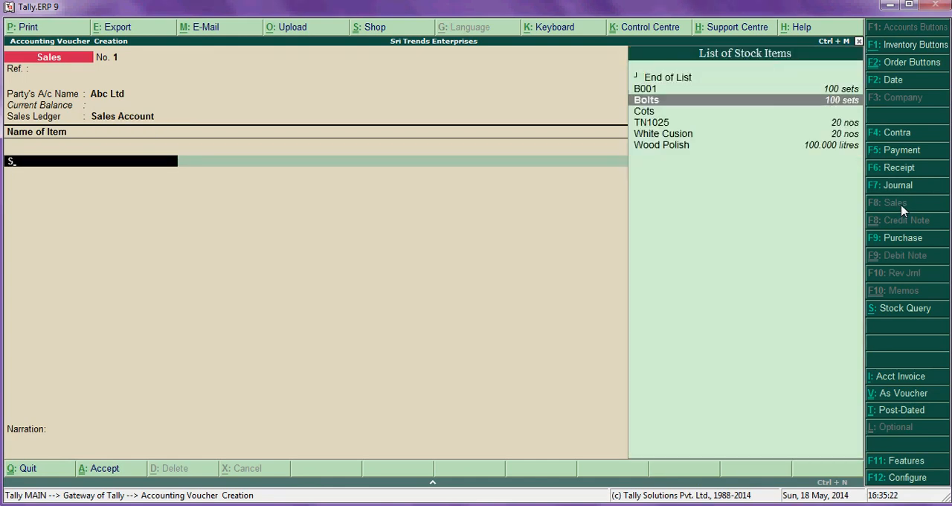
pyautogui.press('Down')
pyautogui.press('Return')
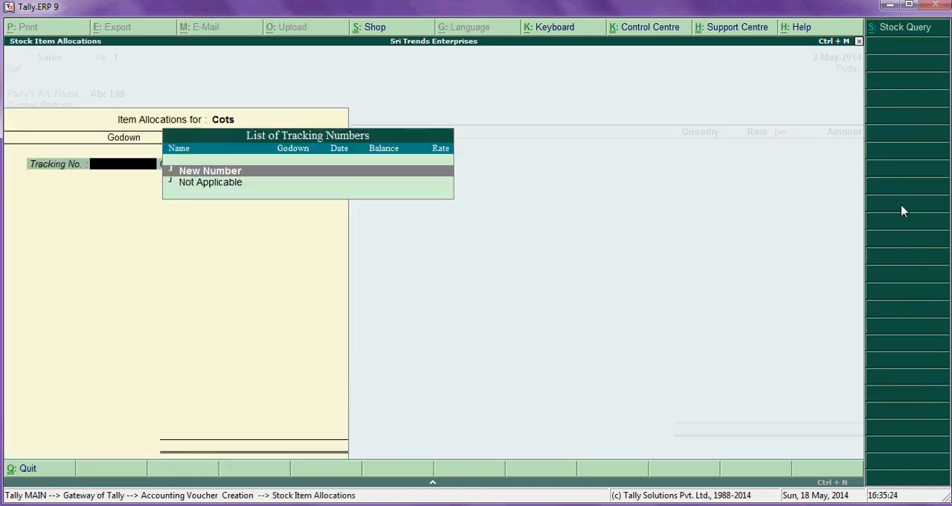
pyautogui.press('Down')
pyautogui.press('Return')
# - Allocate 1 nos of Cots from Main Location at a rate of 2000 in the sales voucher
pyautogui.press('Return')
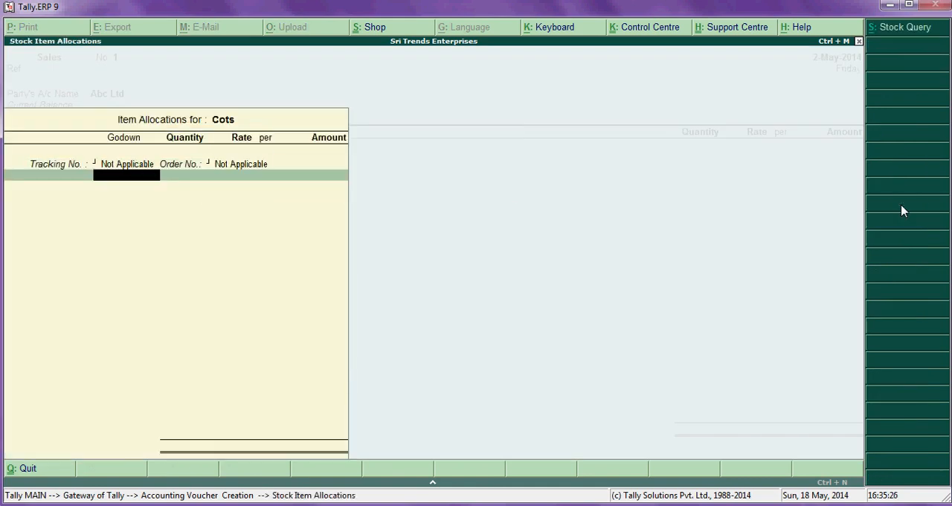
pyautogui.press('Return')
pyautogui.press('Return')
pyautogui.press('Down')
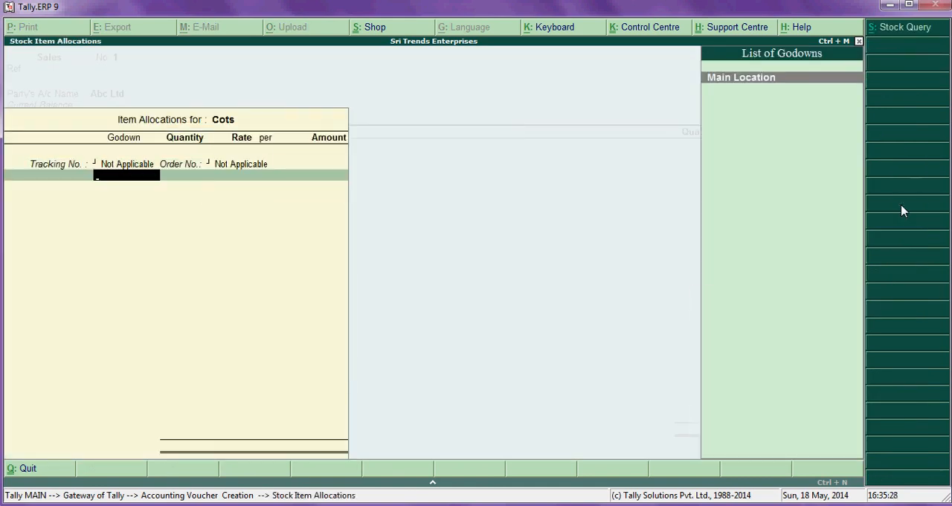
pyautogui.press('Return')
pyautogui.write('1')
pyautogui.press('Return')
pyautogui.press('Return')
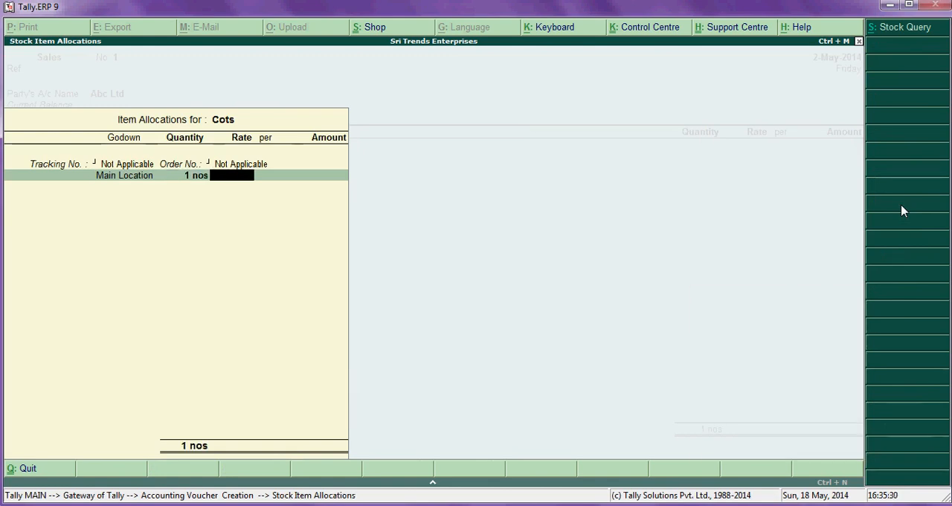
pyautogui.write('2000')
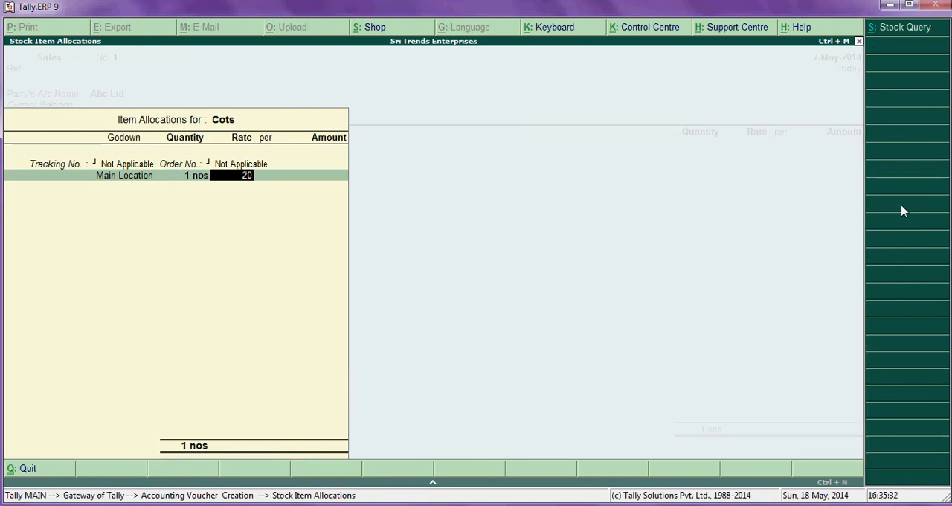
pyautogui.press('Return')
pyautogui.press('Return')
# - End the item list and enter the sales narration "being sale of cot to ABC ltd"
pyautogui.press('Return')
pyautogui.press('Return')
pyautogui.press('Return')
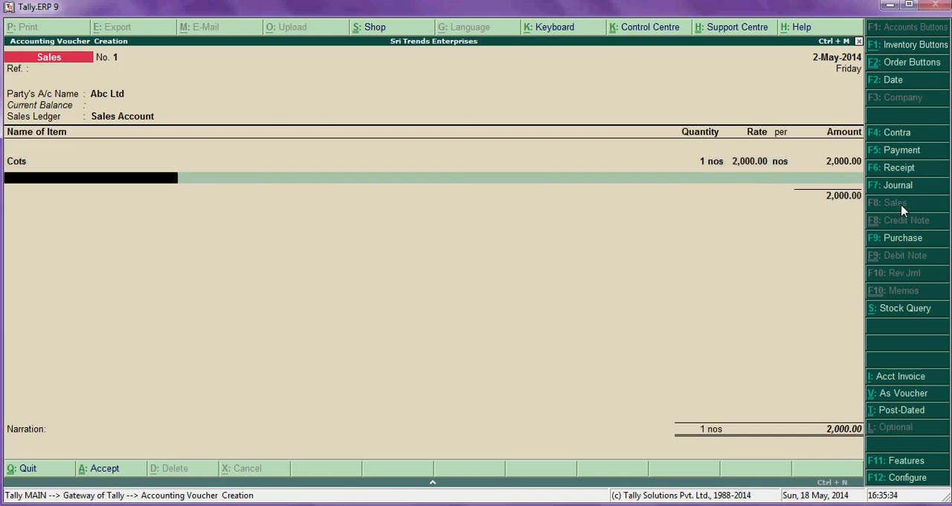
pyautogui.press('Return')
pyautogui.press('Return')
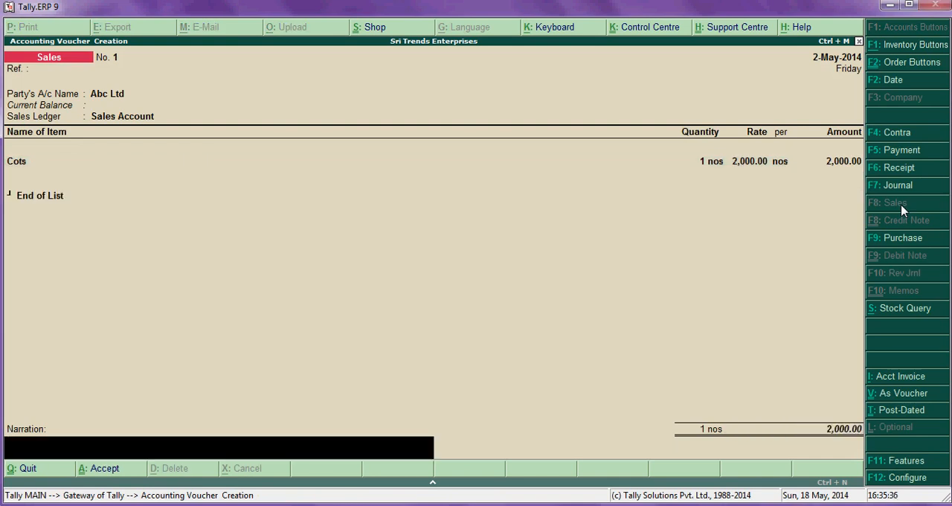
pyautogui.write('being sale of cot to ABC lt')
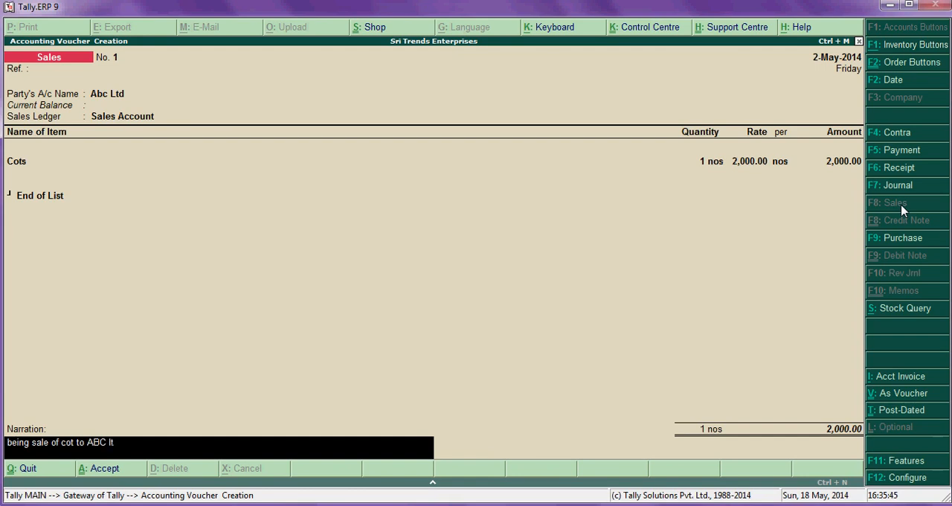
pyautogui.press('Return')
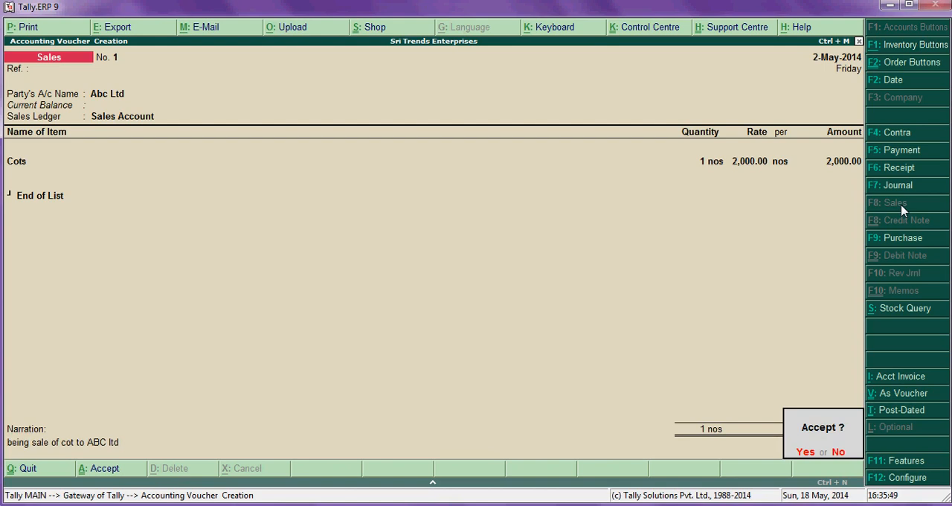
# - Decline saving the sales voucher, reopen the Cots allocation and set its rate to 20000
pyautogui.press('n')
pyautogui.press('Return')
pyautogui.press('Return')
pyautogui.press('Return')
pyautogui.press('Return')
pyautogui.press('Return')
pyautogui.press('Return')
pyautogui.press('Return')
pyautogui.hotkey('ctrl', 'a')
pyautogui.press('Return')
pyautogui.press('Return')
pyautogui.press('Return')
pyautogui.press('Return')
pyautogui.press('Return')
pyautogui.write('20000')
# - Complete the Cots allocation and accept the sales voucher for Abc Ltd
pyautogui.press('Return')
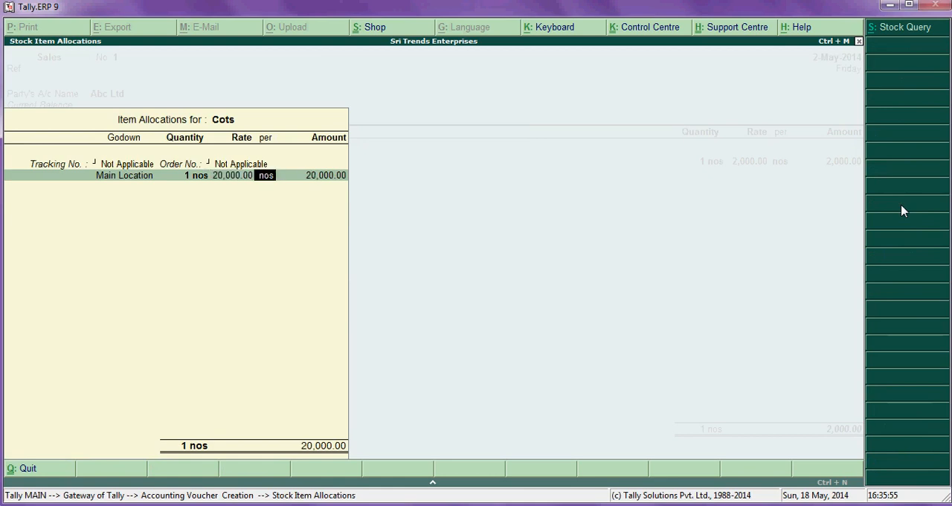
pyautogui.press('Return')
pyautogui.press('Return')
pyautogui.press('Return')
pyautogui.press('Return')
pyautogui.press('Return')
pyautogui.press('Return')
pyautogui.press('Return')
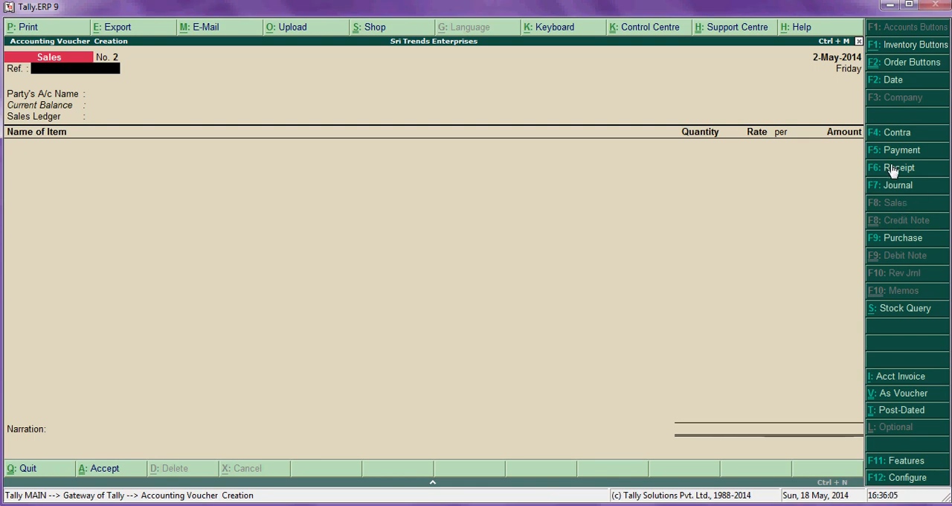
# - Open a new receipt voucher from the accounting vouchers and set its account to Cash
pyautogui.click(897, 168)
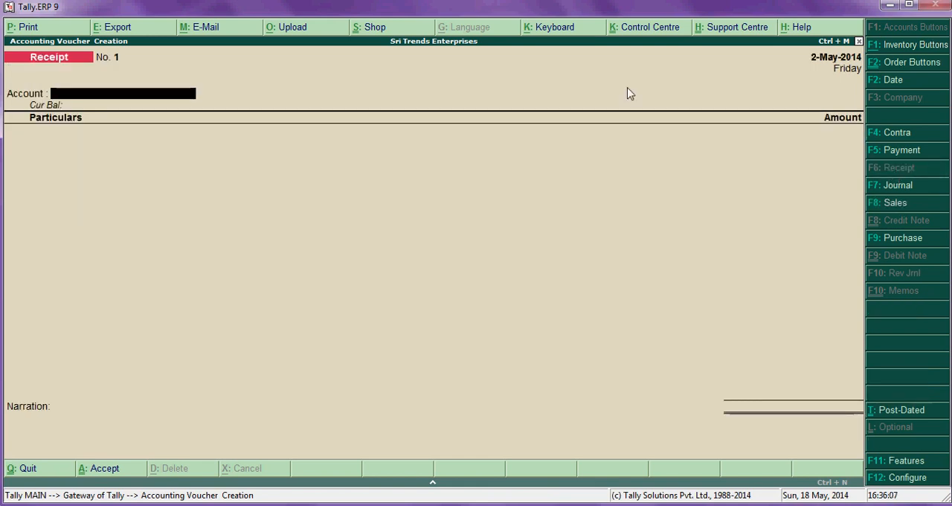
pyautogui.press('Escape')
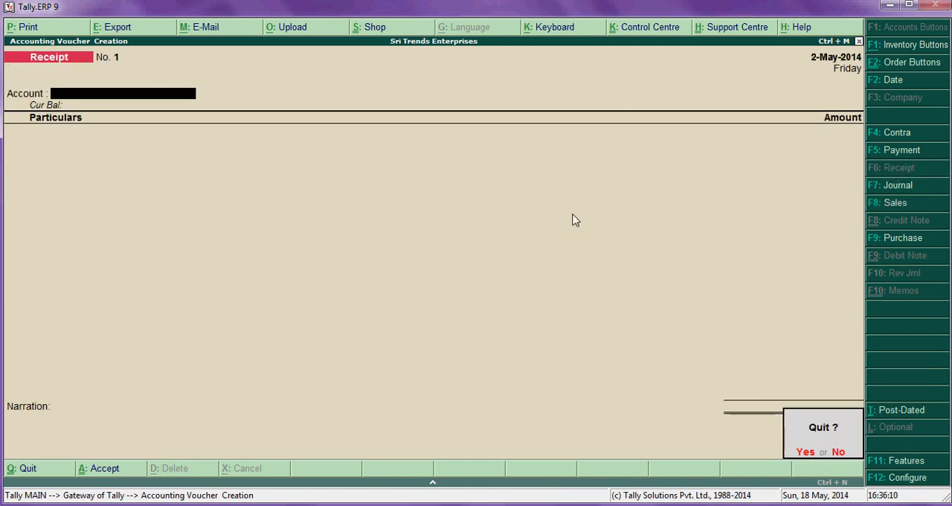
pyautogui.press('Return')
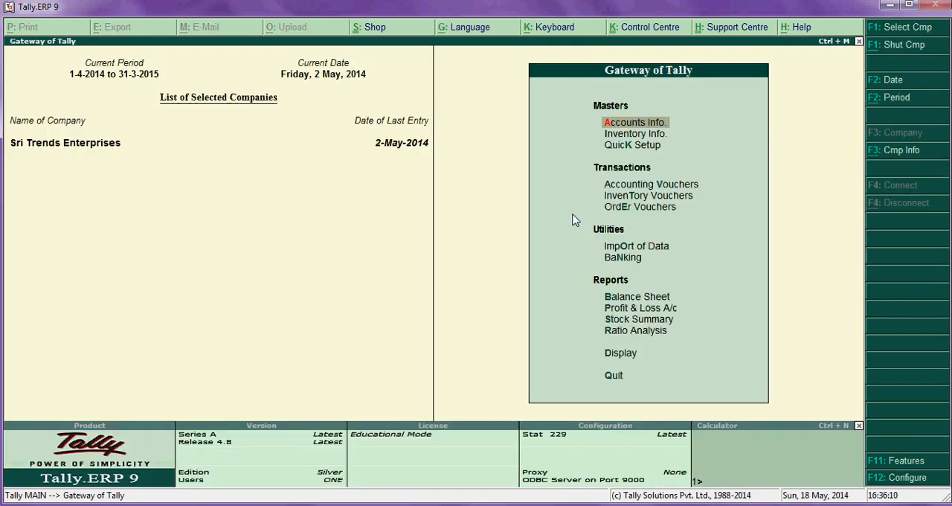
pyautogui.click(676, 188)
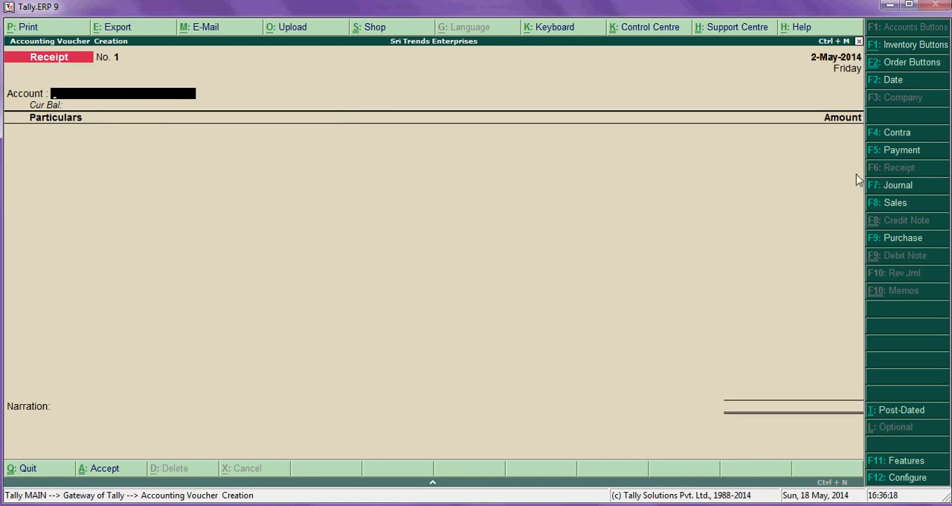
pyautogui.write('C')
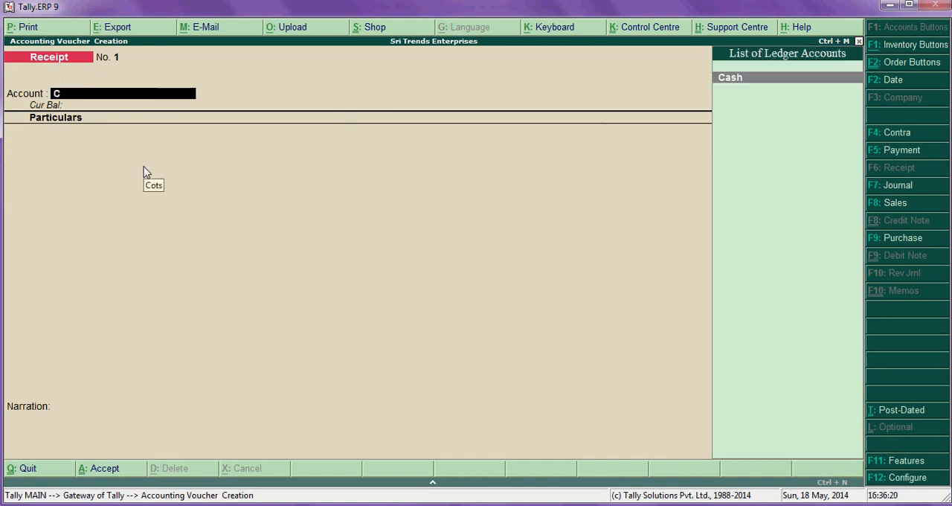
pyautogui.press('Return')
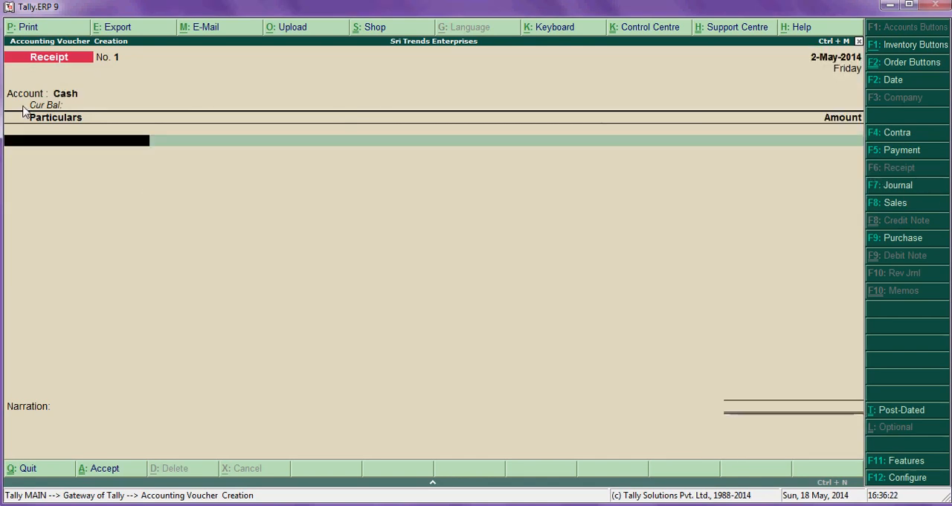
# - Enter Abc Ltd as the receipt's particulars with an amount of 15000
pyautogui.write('Abc Ltd')
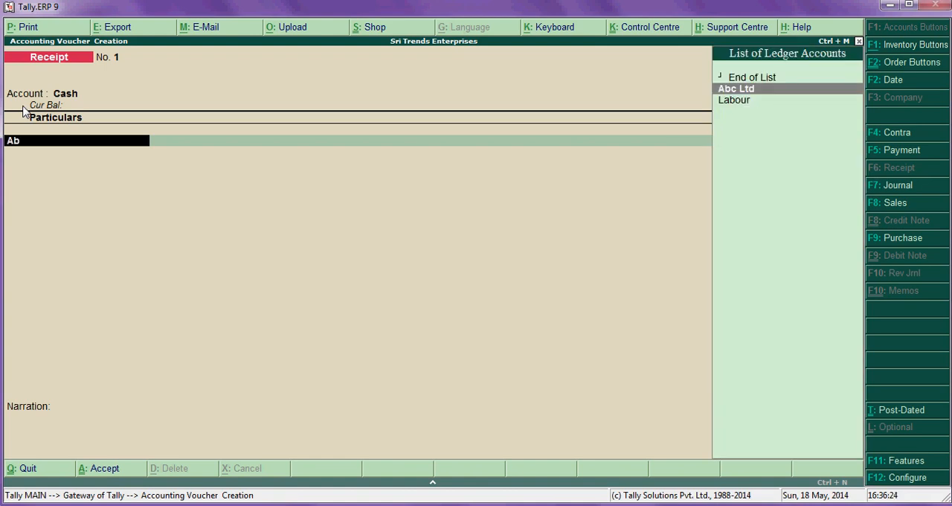
pyautogui.press('Return')
pyautogui.write('15,000')
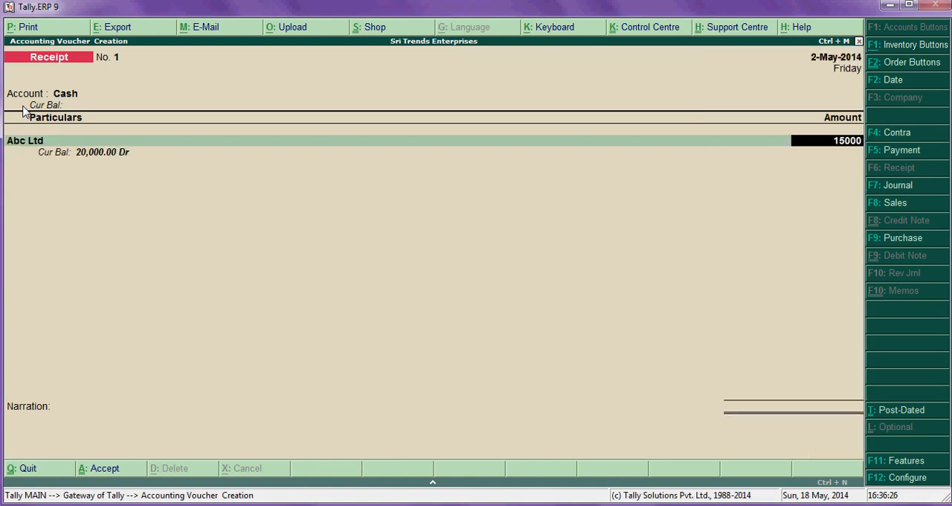
pyautogui.press('Return')
pyautogui.press('Return')
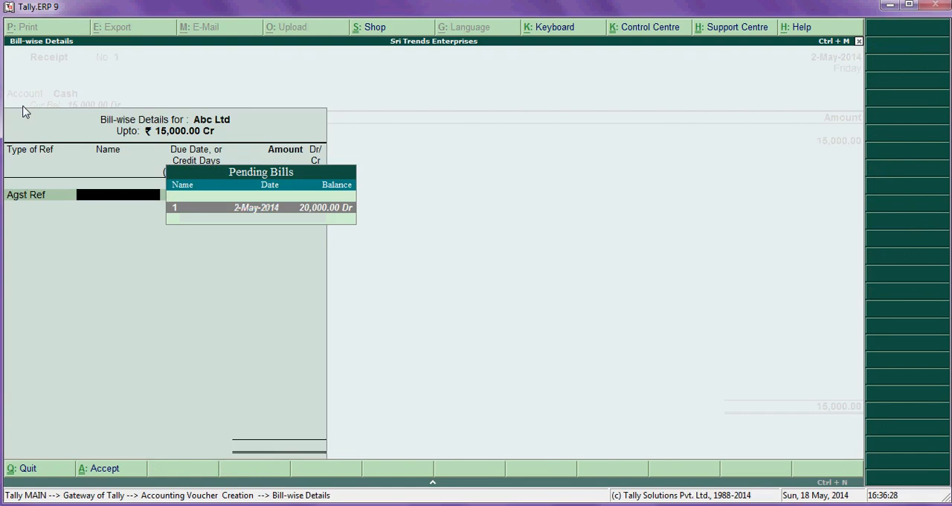
# - Allocate the 15,000 receipt as Agst Ref to Abc Ltd's pending bill 1
pyautogui.press('Escape')
pyautogui.press('Return')
pyautogui.press('Return')
pyautogui.press('Return')
pyautogui.press('Return')
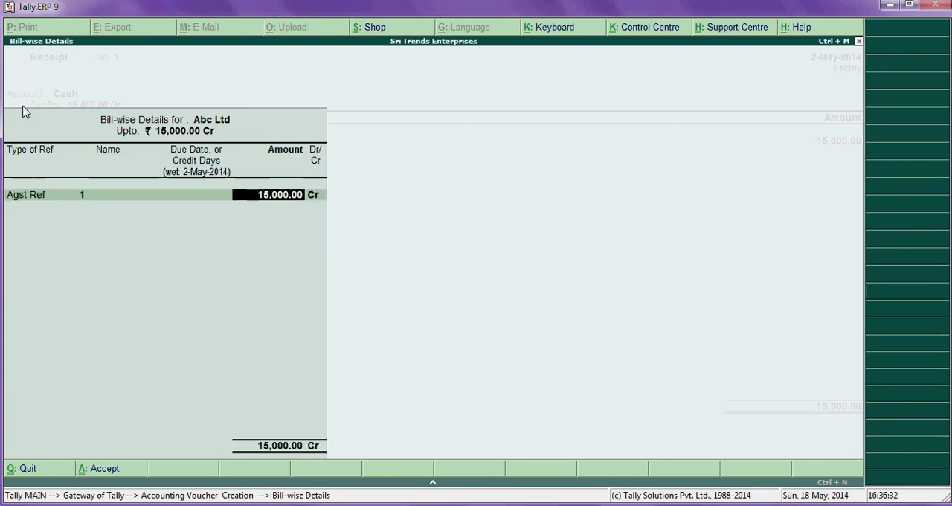
# - Decline saving the receipt and go back to add the narration "being recd cash from Abc ltd"
pyautogui.press('Return')
pyautogui.press('Return')
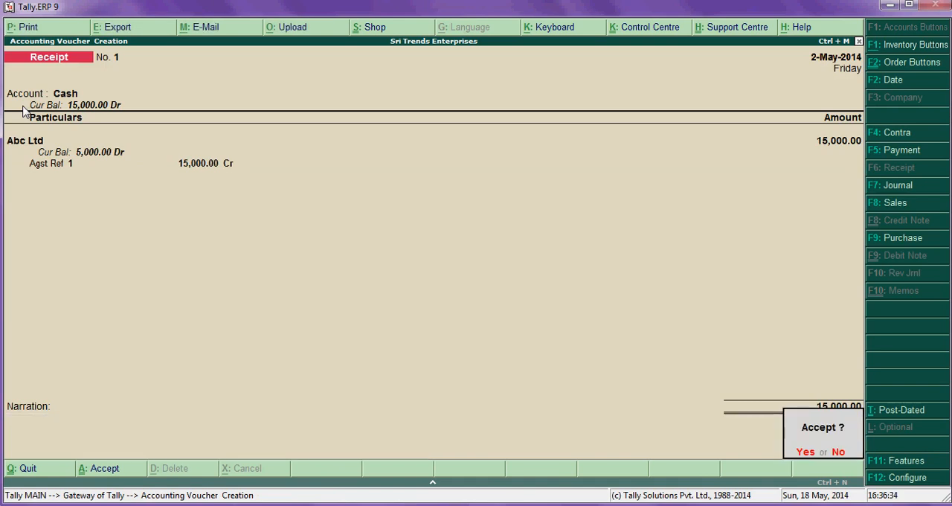
pyautogui.press('n')
pyautogui.press('Return')
pyautogui.press('Return')
pyautogui.press('Return')
pyautogui.press('Return')
pyautogui.press('Return')
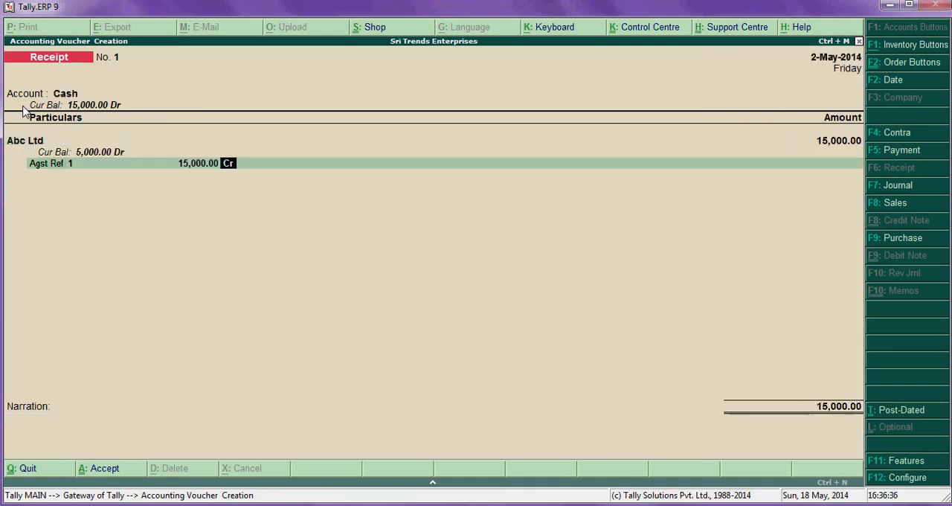
pyautogui.press('Return')
pyautogui.press('Return')
pyautogui.press('Return')
pyautogui.write('being')
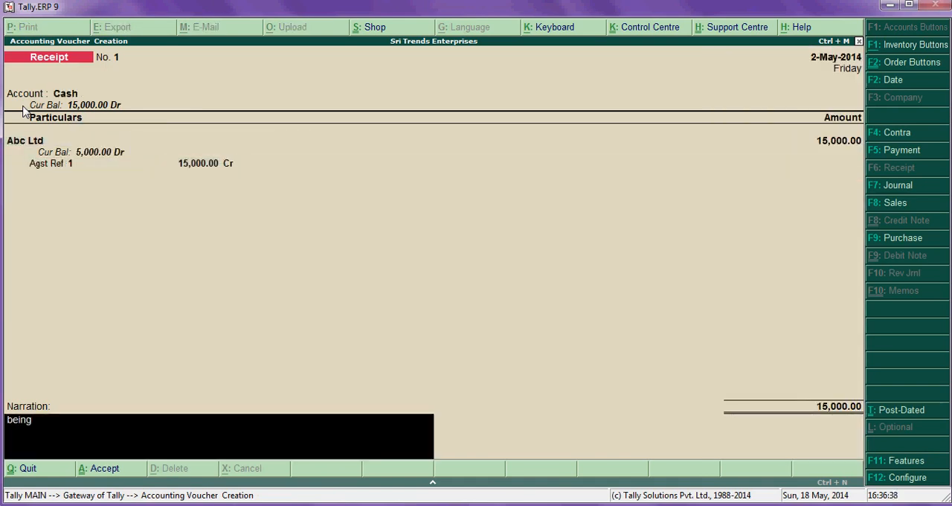
pyautogui.write(' recd cash f')
pyautogui.press('BackSpace')
pyautogui.press('BackSpace')
pyautogui.write('rom')
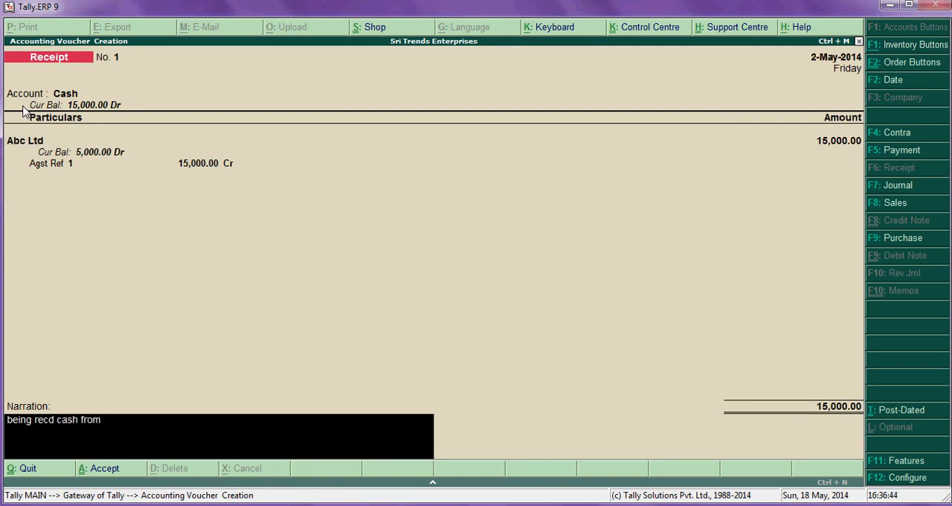
pyautogui.write(' Abc')
pyautogui.press('Return')
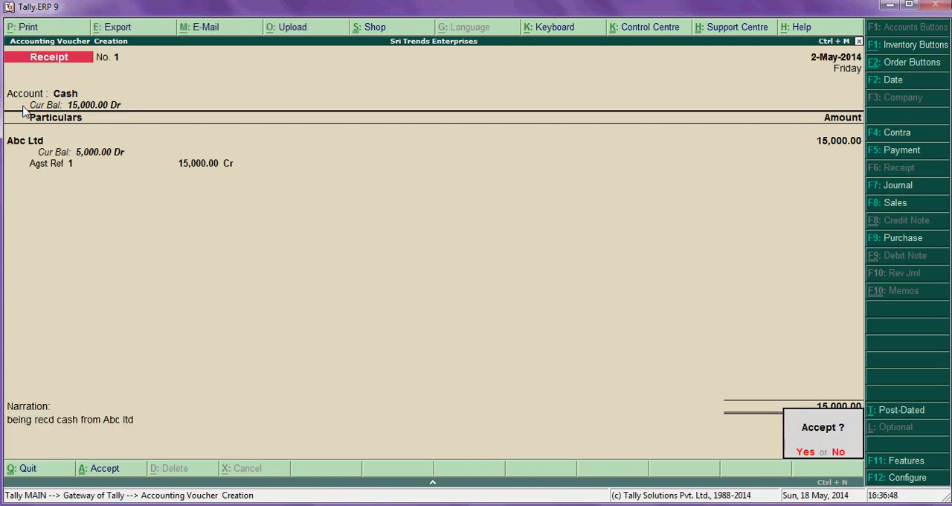
# - Accept the receipt voucher and quit voucher entry to the Gateway of Tally
pyautogui.press('Return')
pyautogui.press('Escape')
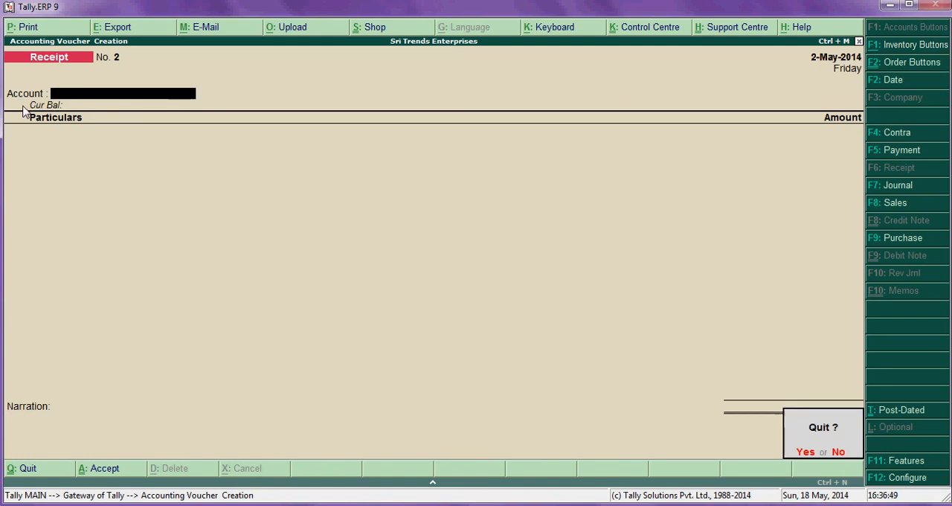
pyautogui.press('Return')
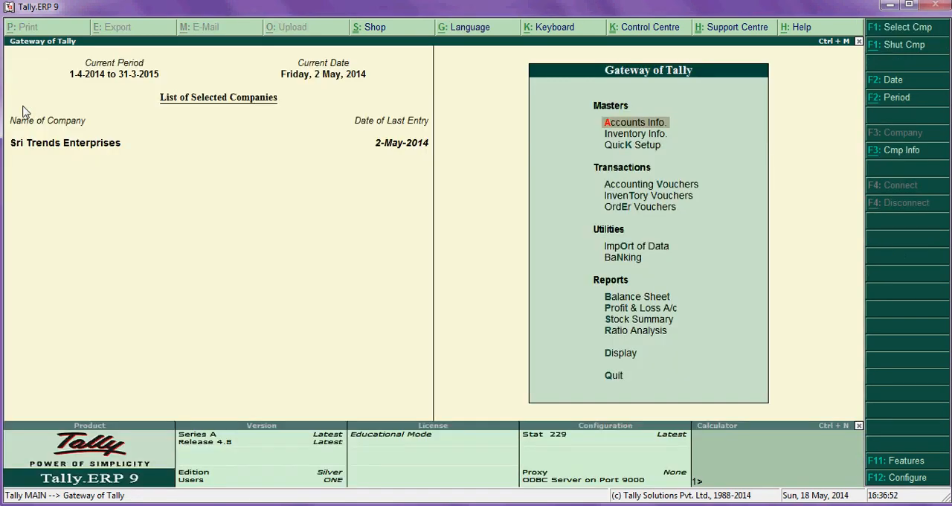
# - Display the ledger vouchers of Abc Ltd from the account books and check its sales and cash receipt entries
pyautogui.press('Down')
pyautogui.press('Down')
pyautogui.press('Down')
pyautogui.press('Down')
pyautogui.press('Down')
pyautogui.press('Down')
pyautogui.press('Down')
pyautogui.press('Down')
pyautogui.press('Down')
pyautogui.press('Down')
pyautogui.press('Down')
pyautogui.press('Down')
pyautogui.press('Return')
pyautogui.press('Down')
pyautogui.press('Down')
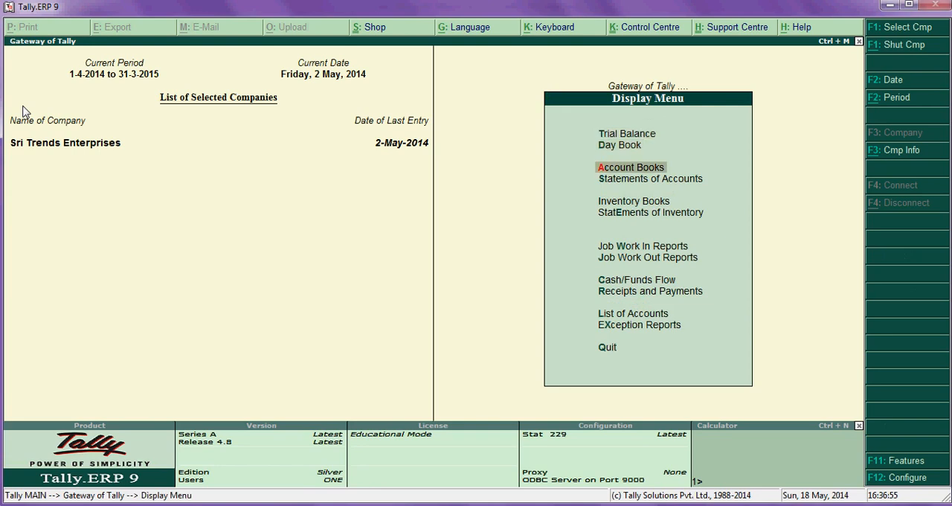
pyautogui.press('Return')
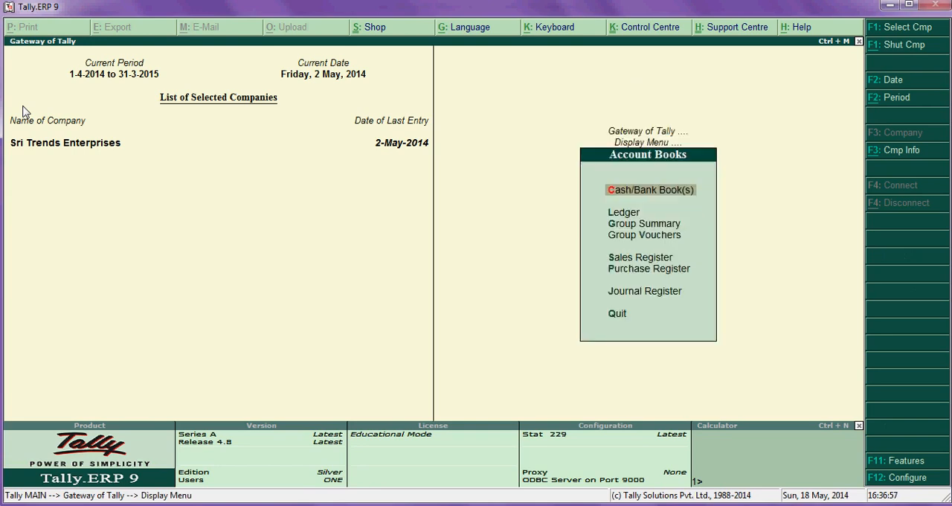
pyautogui.press('Down')
pyautogui.press('Down')
pyautogui.press('Up')
pyautogui.press('Return')
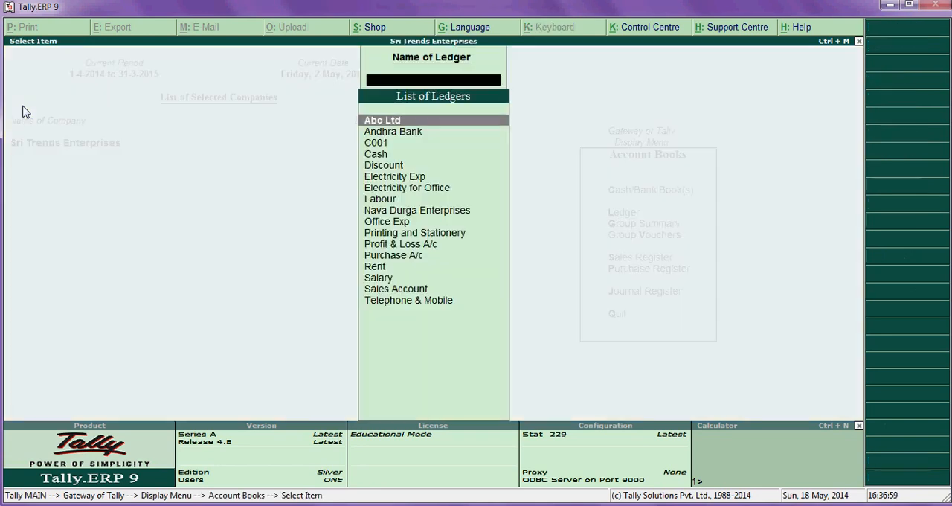
pyautogui.press('Return')
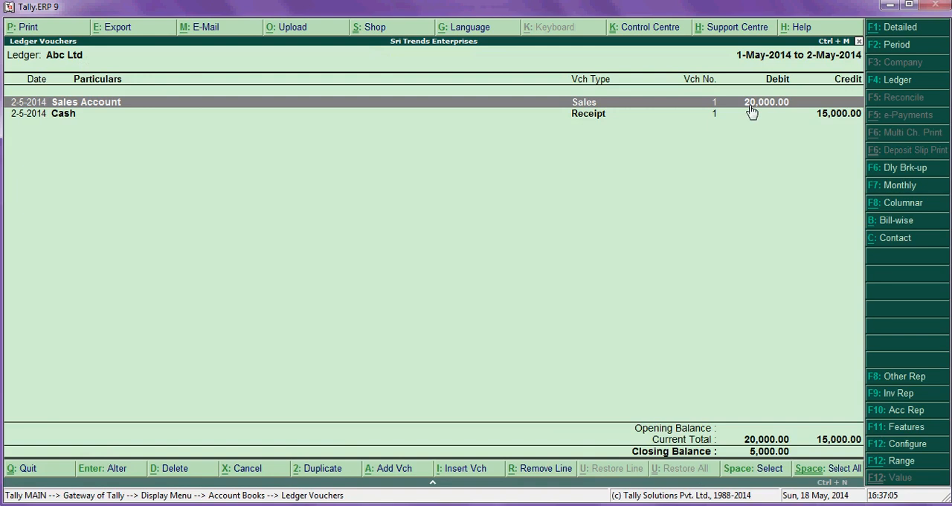
pyautogui.click(818, 116)
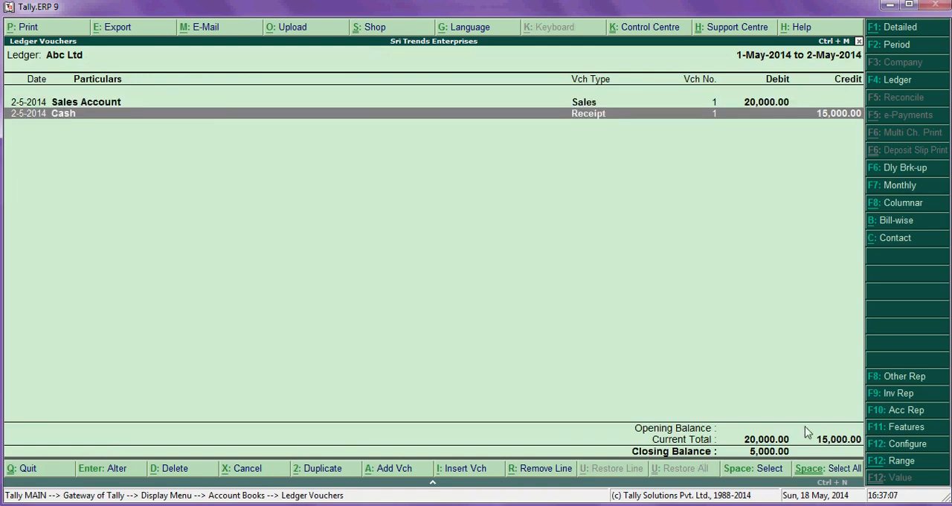
# - Examine Abc Ltd's bill-wise outstanding with the sales and receipt details of bill 1 expanded, and return to the Display Menu
pyautogui.click(889, 221)
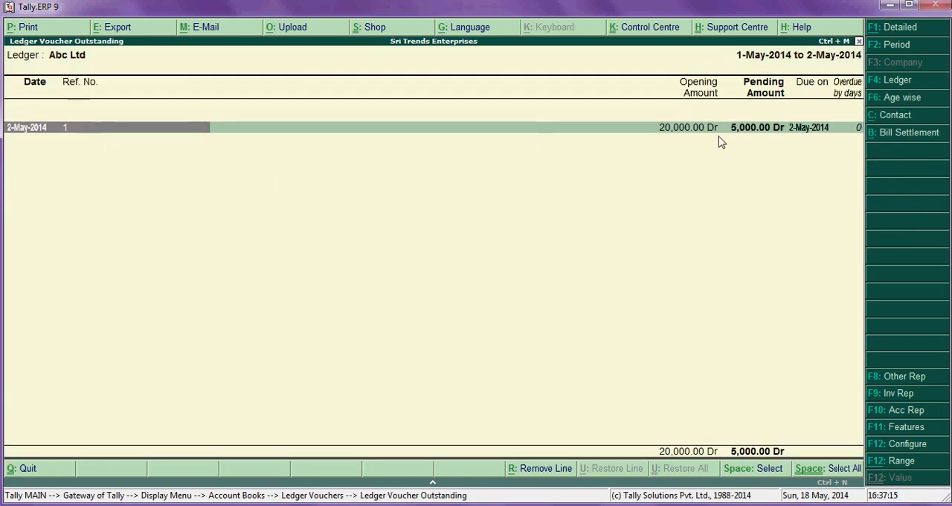
pyautogui.hotkey('shift', 'Return')
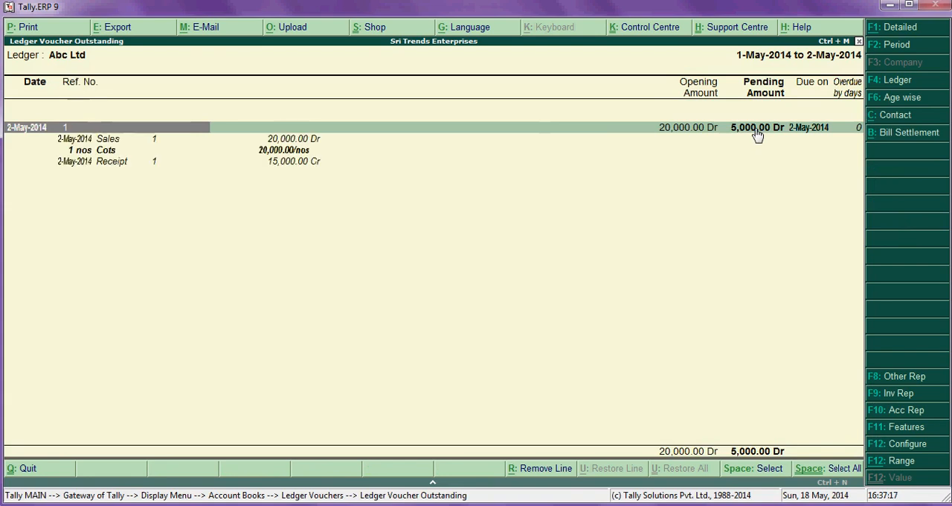
pyautogui.press('Down')
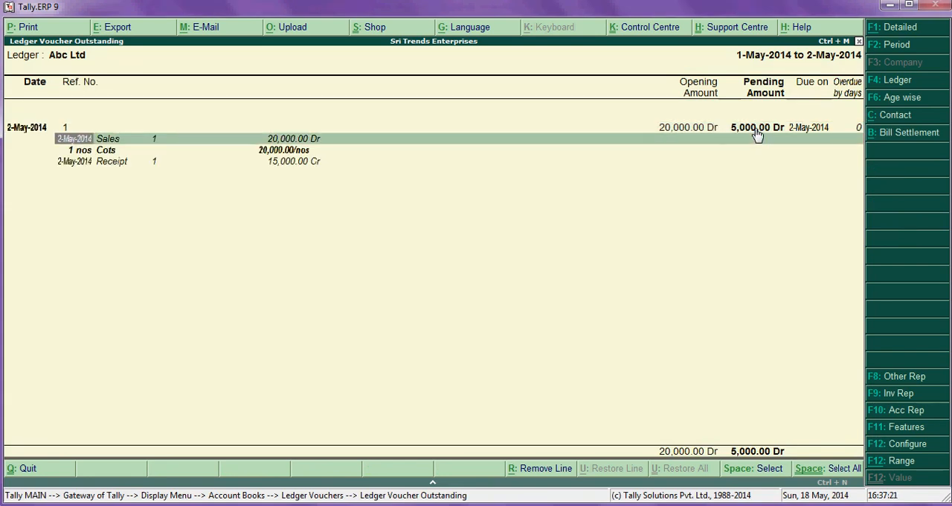
pyautogui.press('Down')
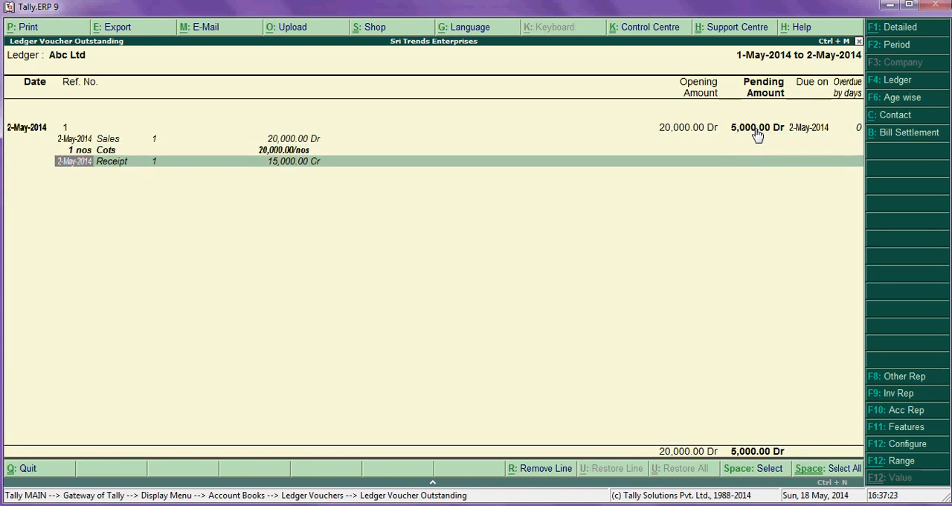
pyautogui.press('Escape')
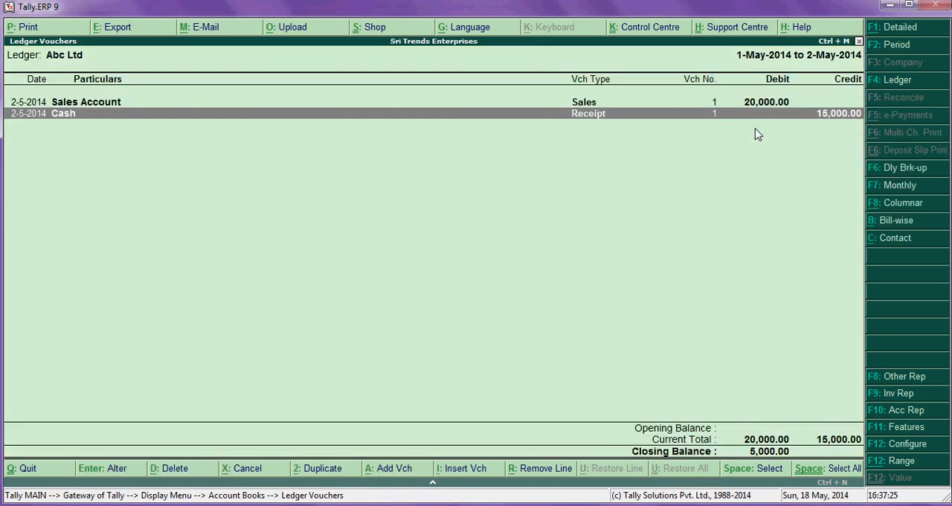
pyautogui.press('Escape')
pyautogui.press('Escape')
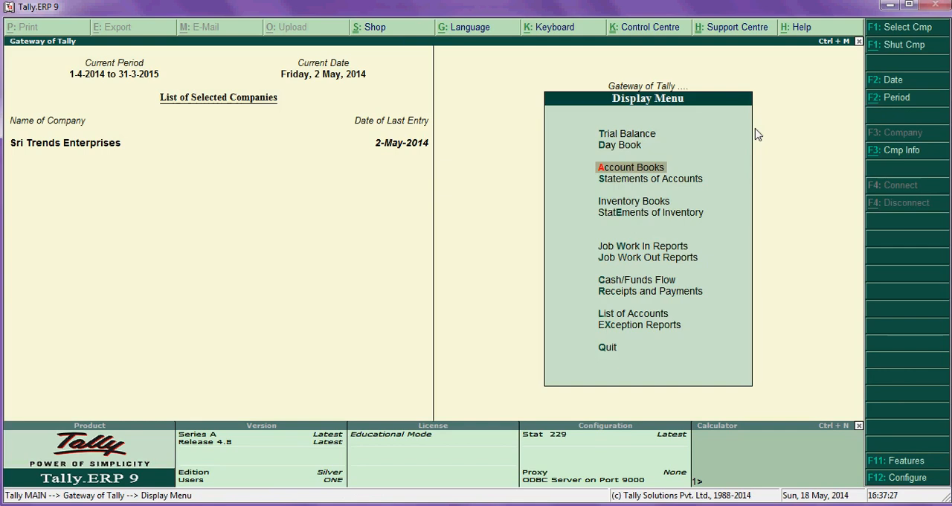